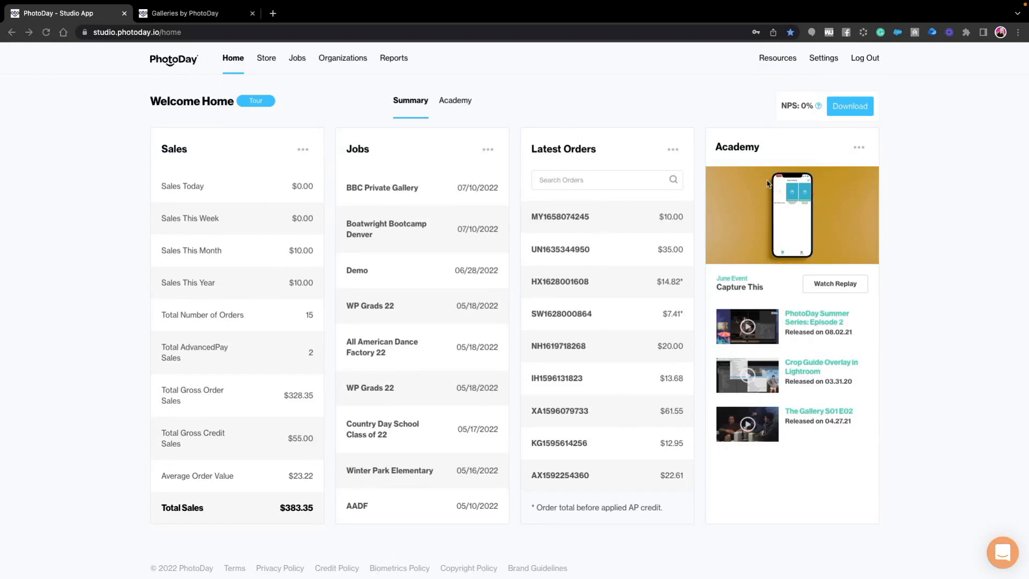
# - Open the Academy from the home summary and view its Webinars and Programs listings
pyautogui.click(860, 150)
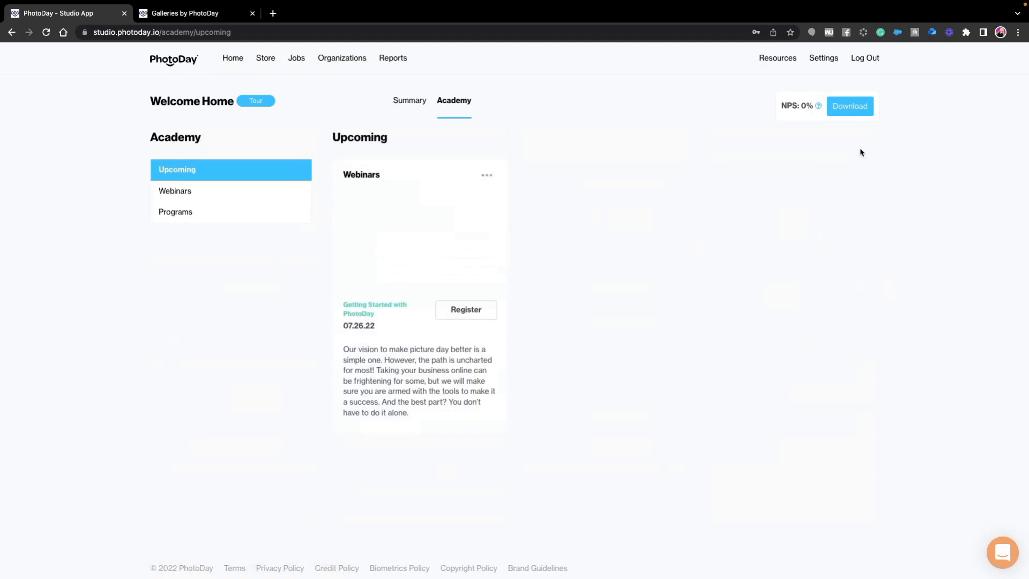
pyautogui.click(231, 197)
pyautogui.click(214, 211)
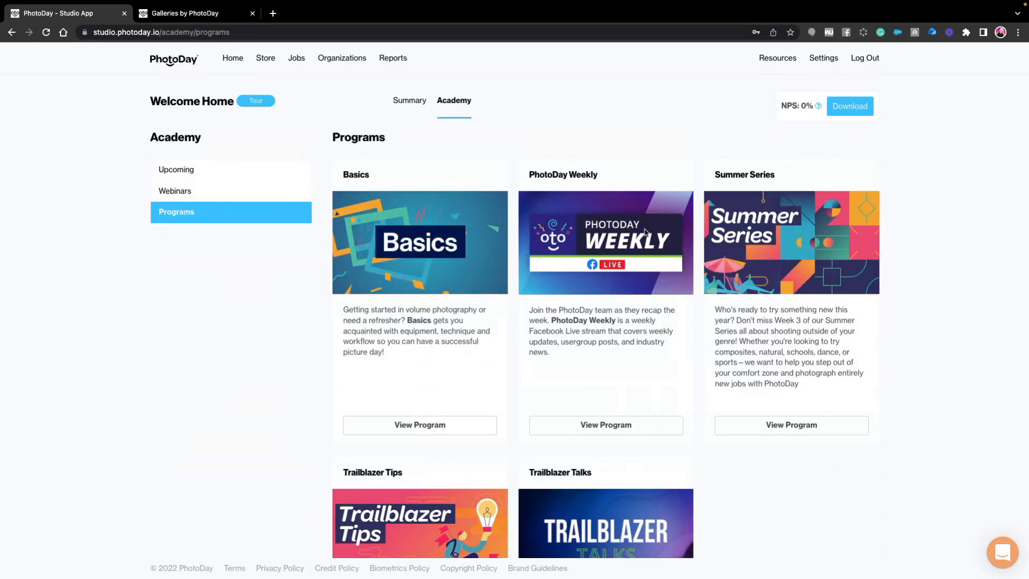
# - Open the Sales Kit in Resources and examine its promotional videos and both Powered by PhotoDay sell sheets
pyautogui.click(774, 61)
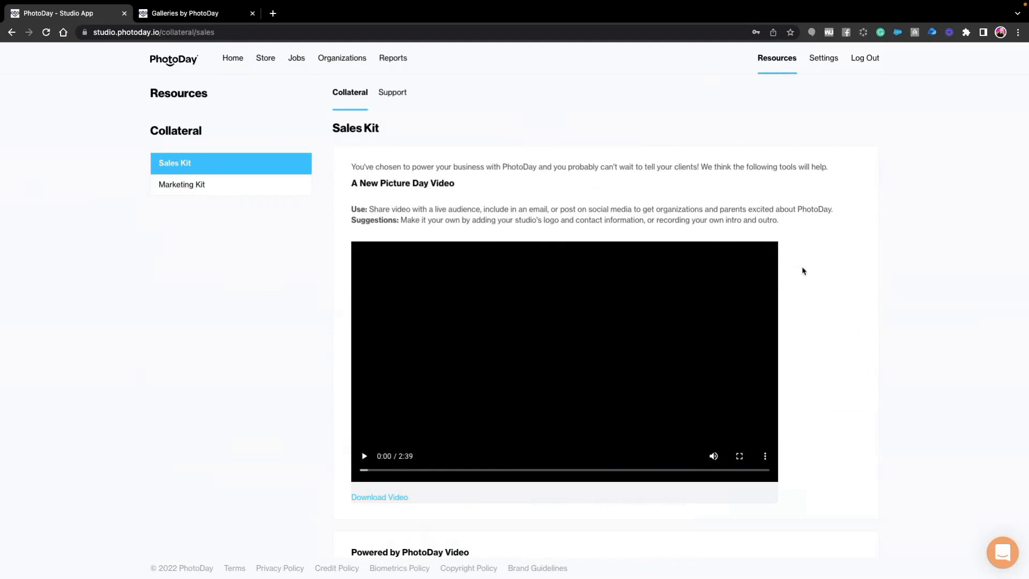
pyautogui.scroll(-2, 803, 271)
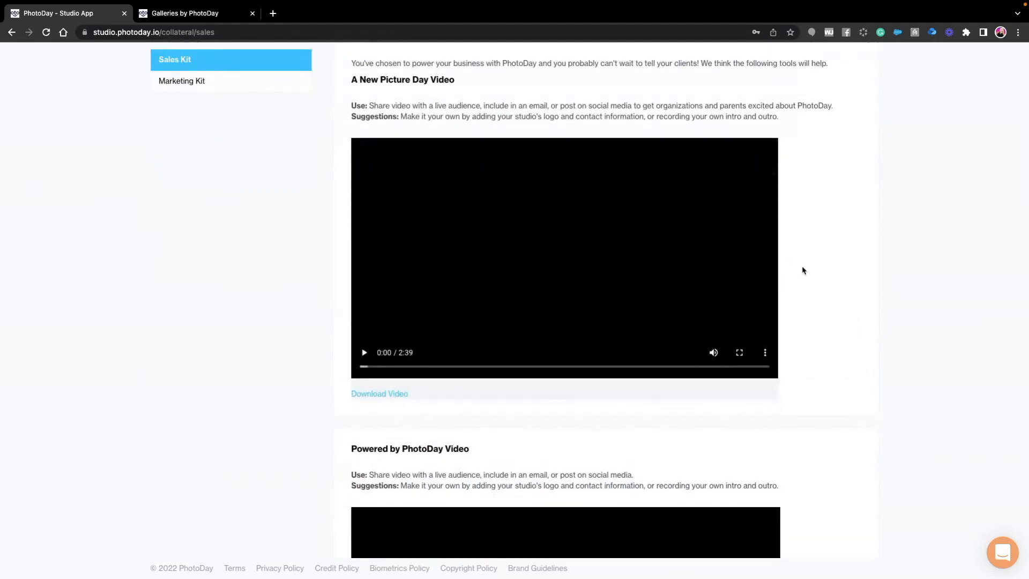
pyautogui.scroll(-10, 795, 266)
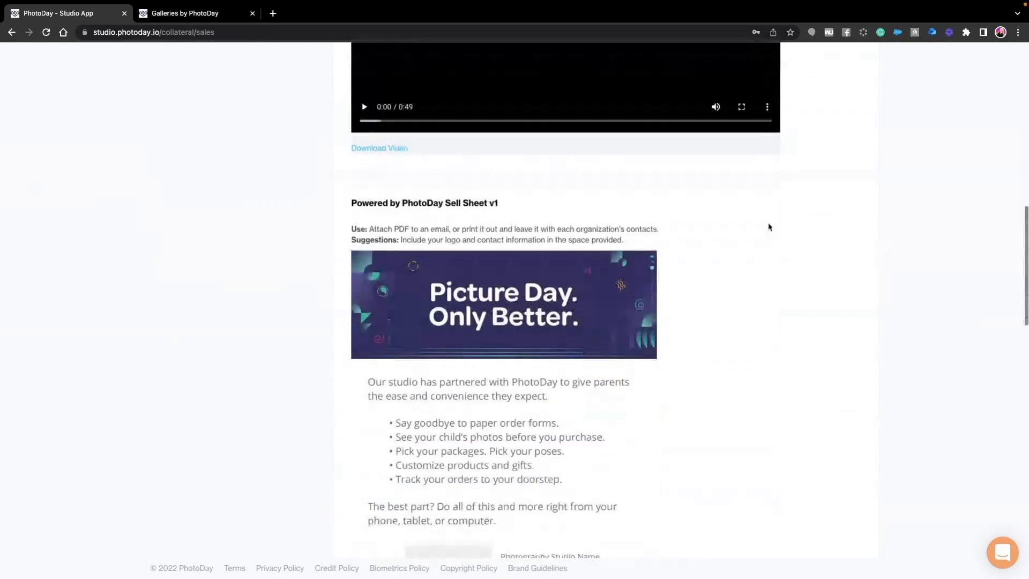
pyautogui.scroll(-2, 779, 248)
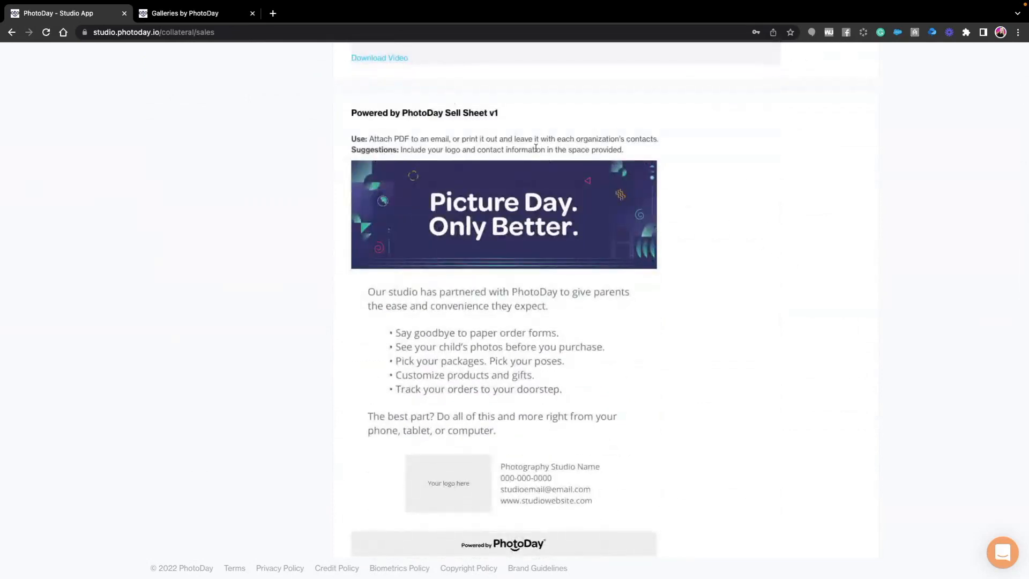
pyautogui.scroll(-2, 605, 221)
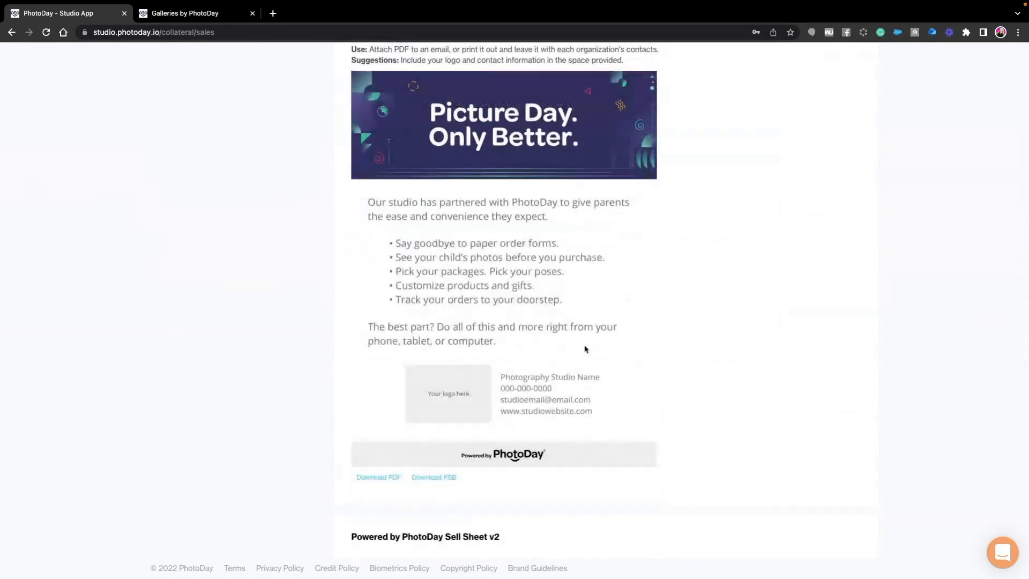
pyautogui.scroll(-8, 604, 465)
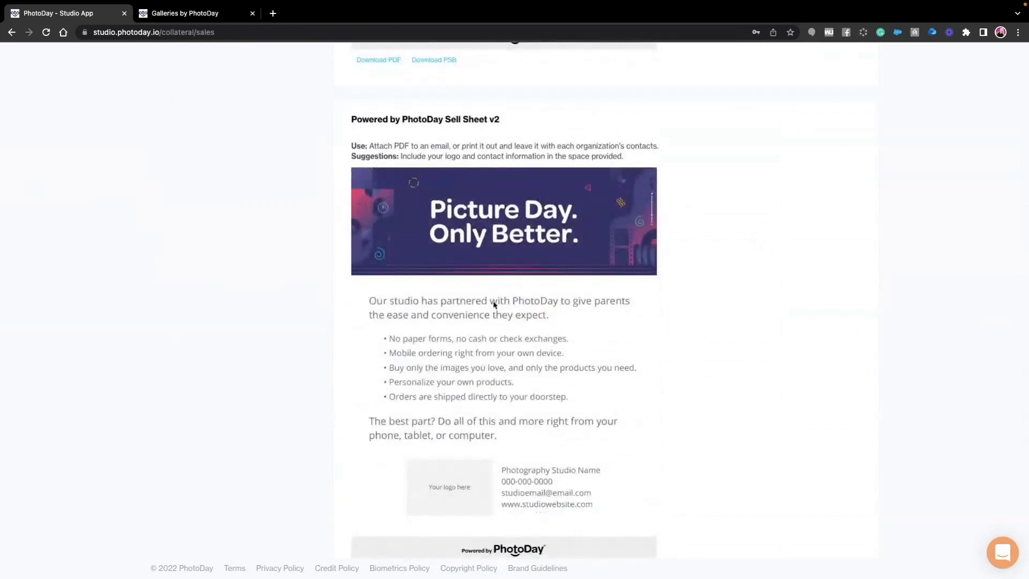
pyautogui.scroll(-3, 585, 358)
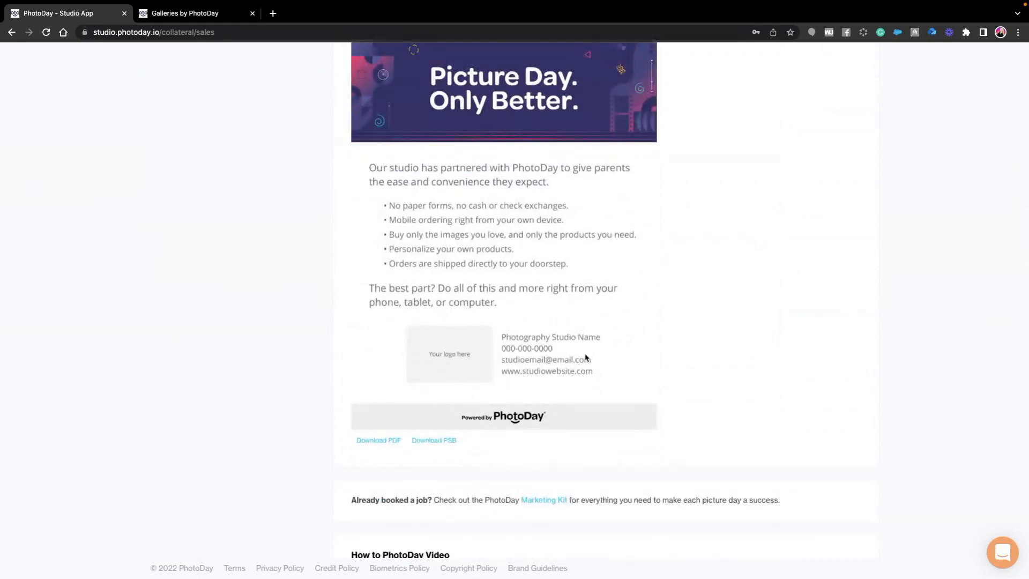
pyautogui.scroll(8, 596, 359)
pyautogui.scroll(7, 594, 356)
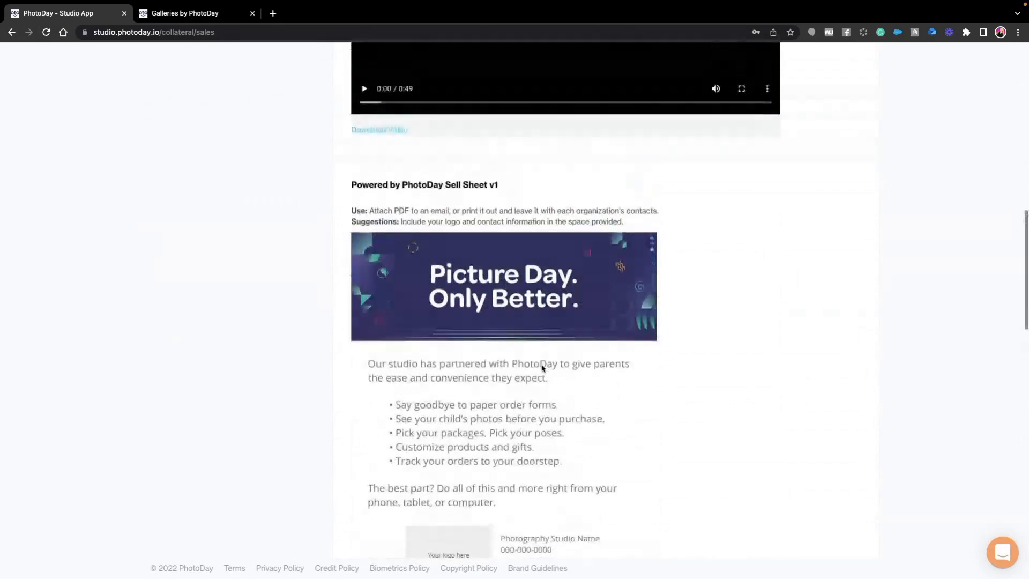
pyautogui.scroll(6, 542, 368)
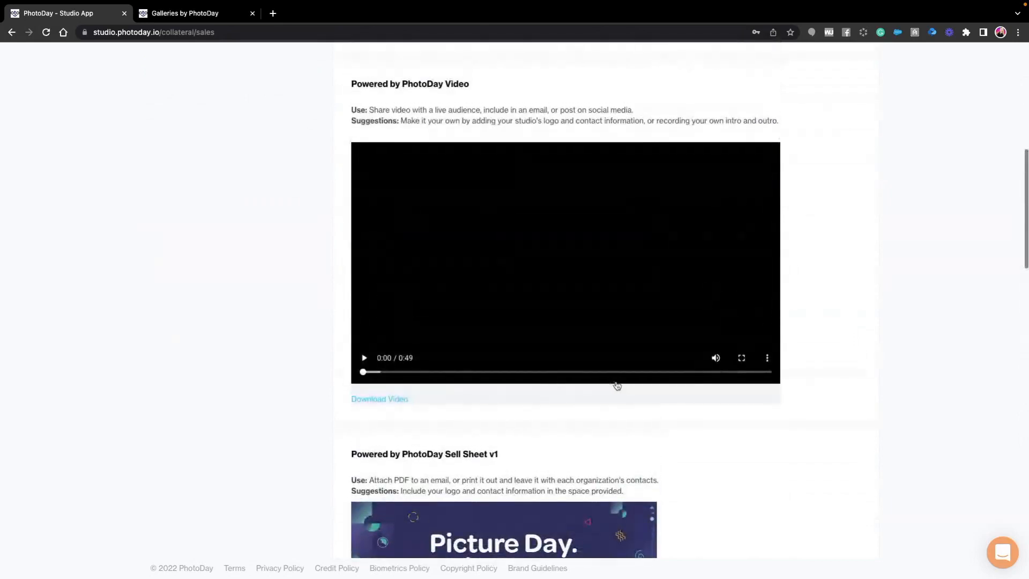
pyautogui.scroll(7, 337, 286)
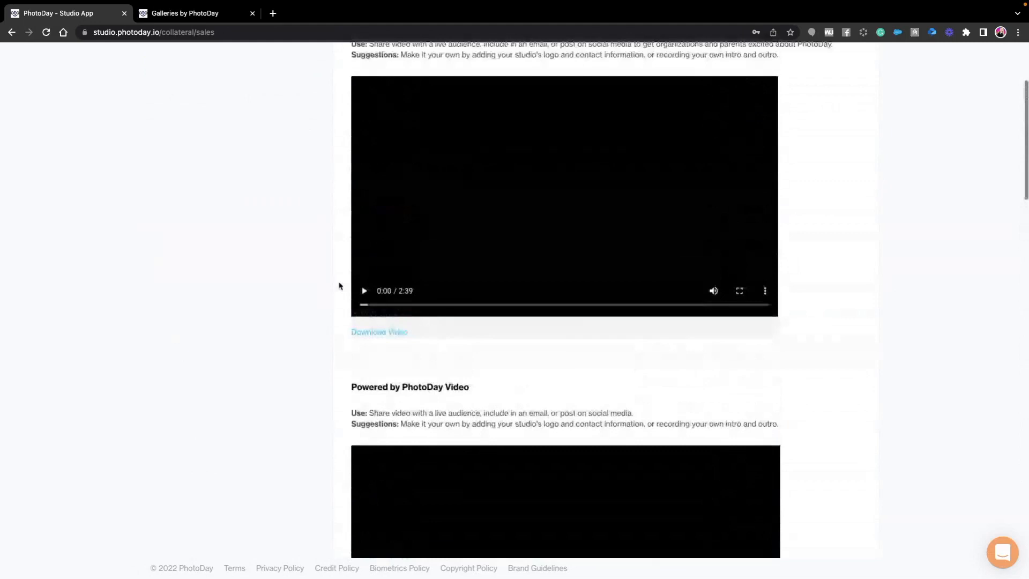
pyautogui.scroll(2, 353, 287)
pyautogui.scroll(2, 353, 170)
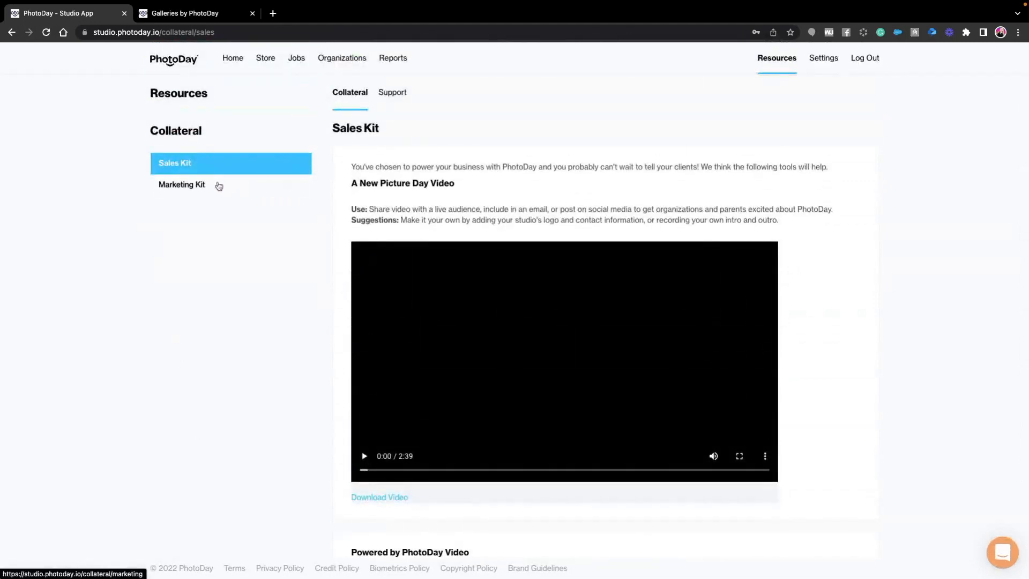
# - Open the Marketing Kit and look through the Poster, Reminder Card, Social Graphic, Flyer Graphics and Banner templates
pyautogui.click(179, 186)
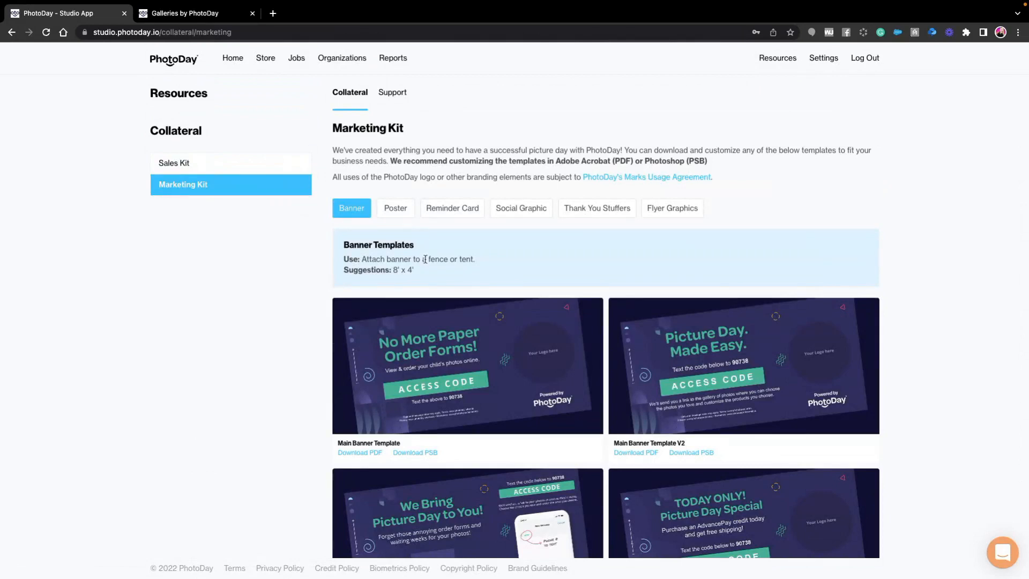
pyautogui.click(395, 212)
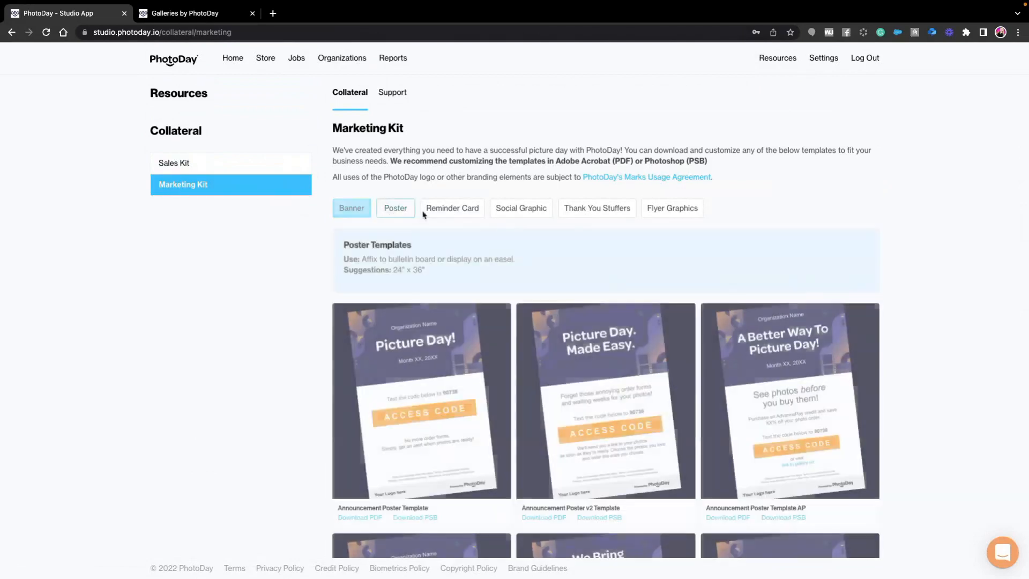
pyautogui.click(439, 213)
pyautogui.click(536, 212)
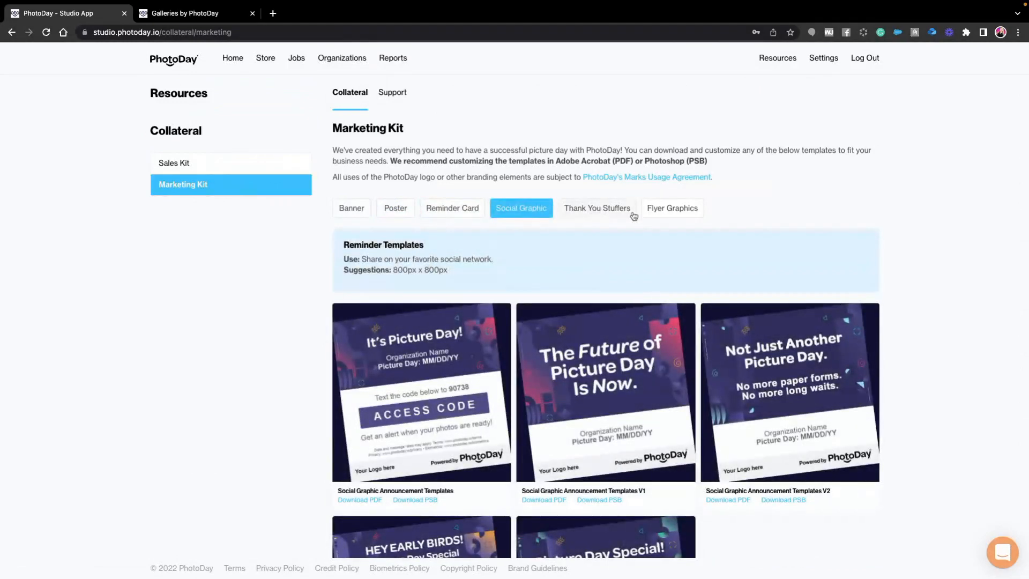
pyautogui.click(658, 213)
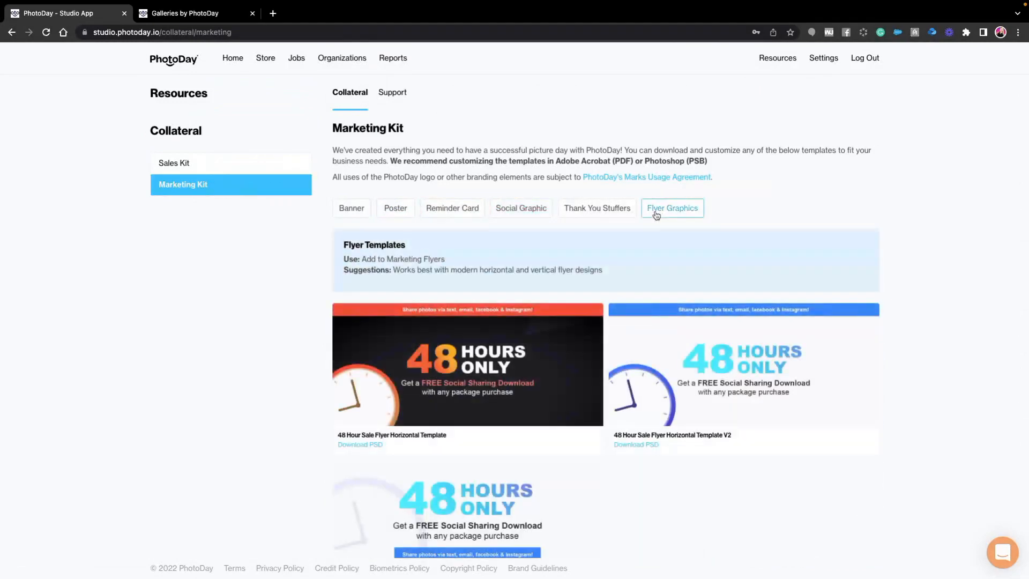
pyautogui.click(357, 209)
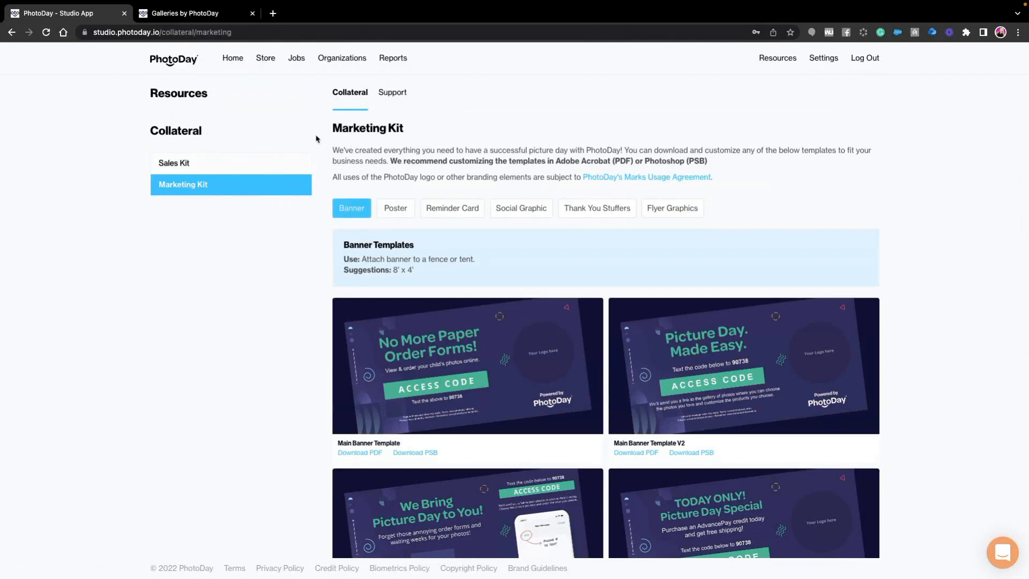
# - View the Support guides Set Up Picture Day, Sell Before Picture Day and Boost Your Buy Rates
pyautogui.click(403, 97)
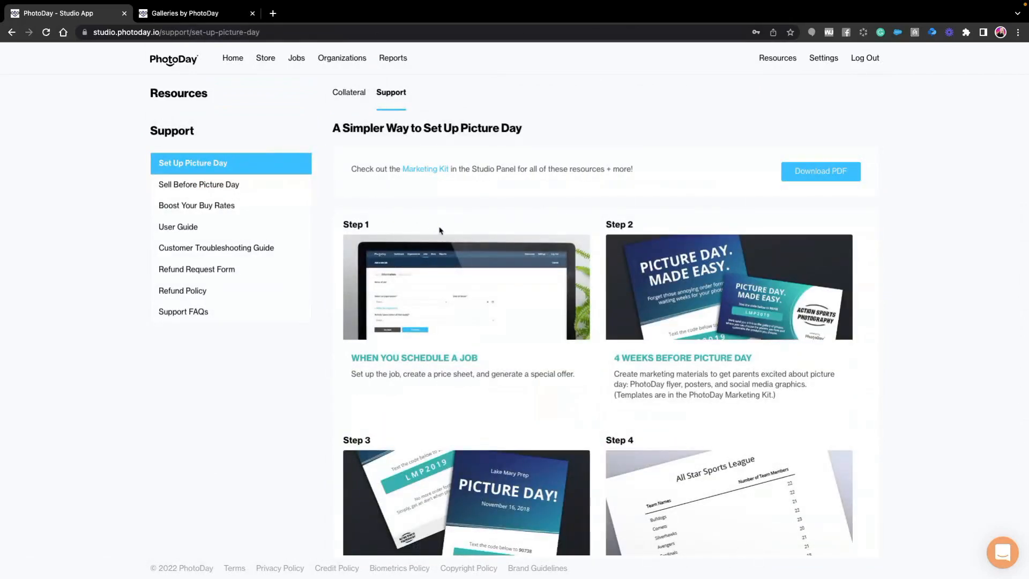
pyautogui.scroll(-5, 489, 270)
pyautogui.scroll(5, 490, 270)
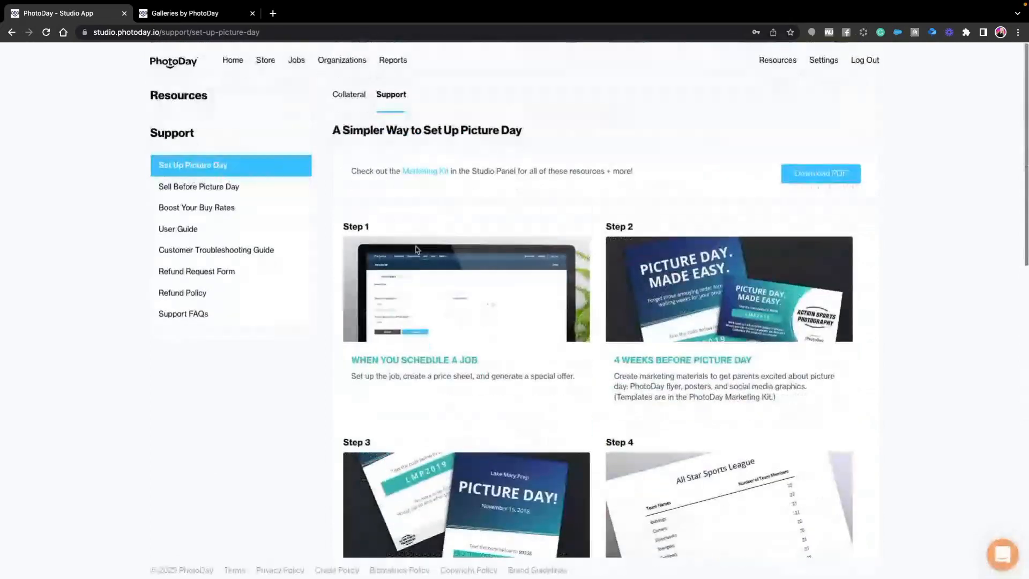
pyautogui.click(223, 190)
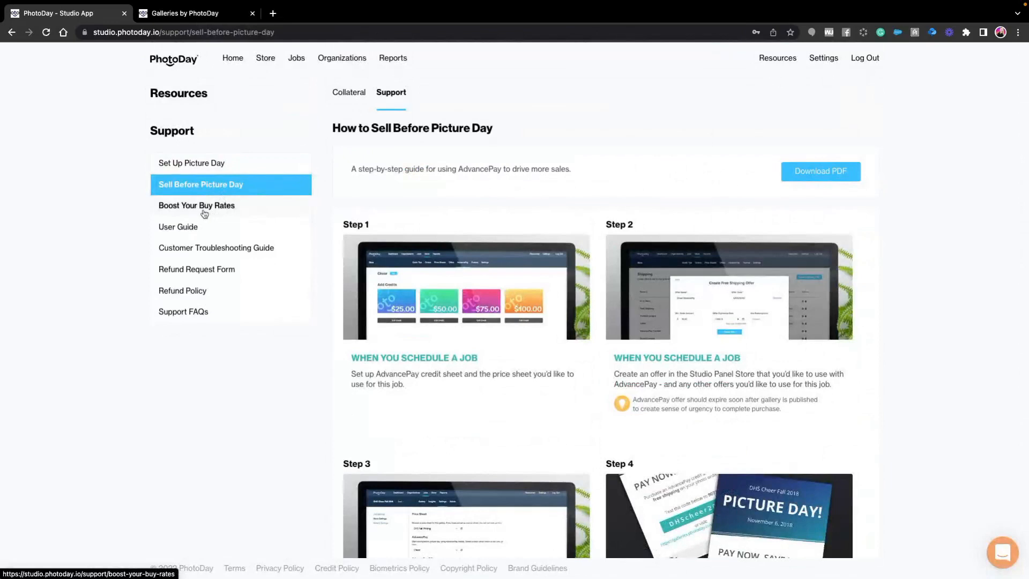
pyautogui.click(204, 208)
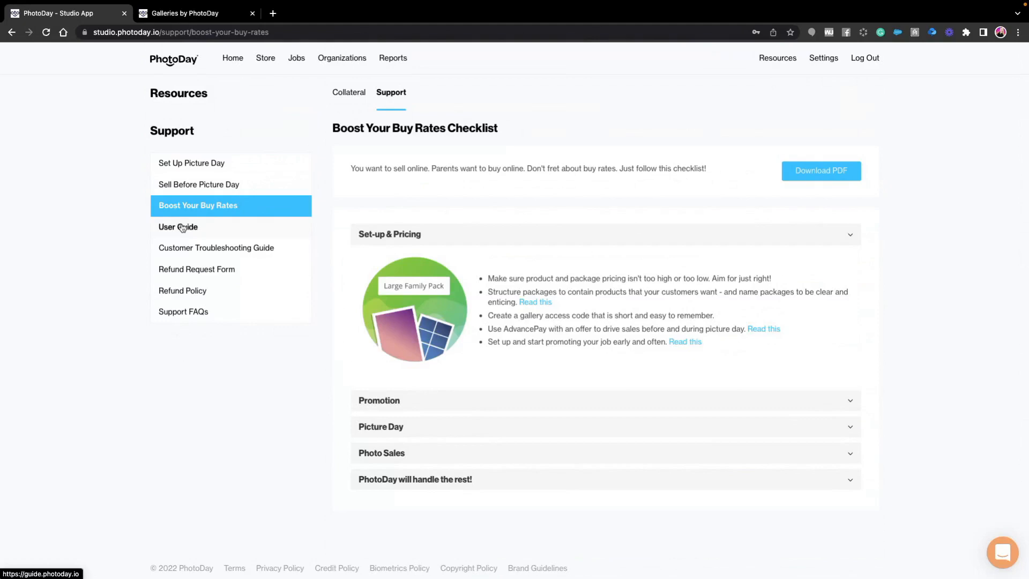
# - Open the Customer Troubleshooting Guide, read through its sections from Finding My Photos onward, and return to the studio's support page
pyautogui.click(200, 250)
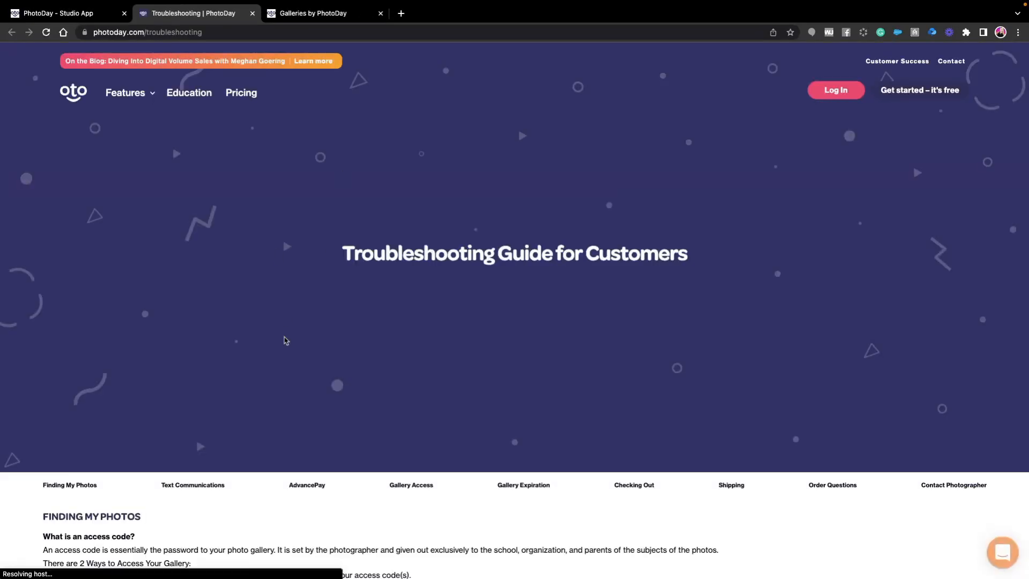
pyautogui.scroll(-4, 298, 358)
pyautogui.scroll(-2, 299, 358)
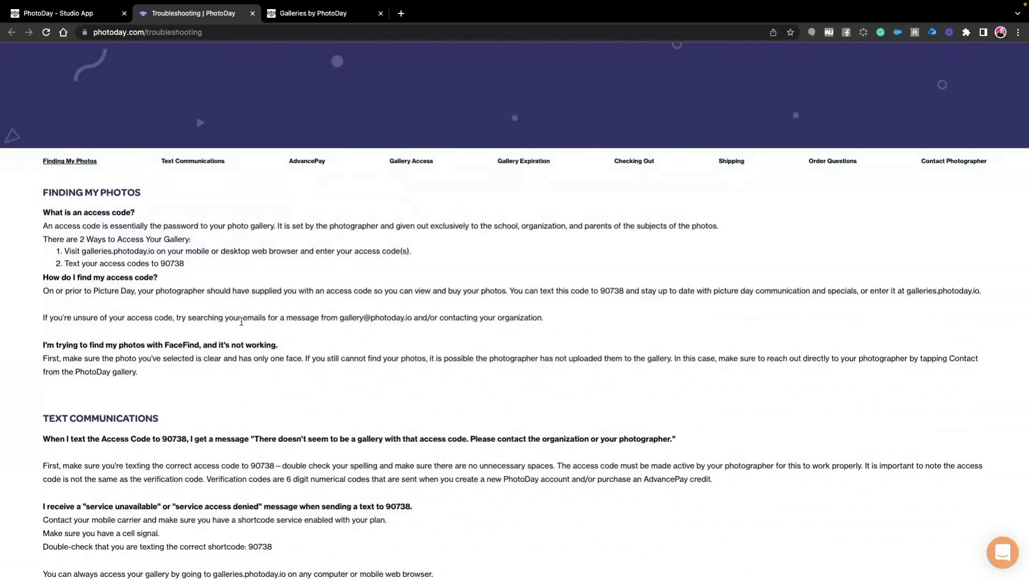
pyautogui.scroll(-3, 254, 326)
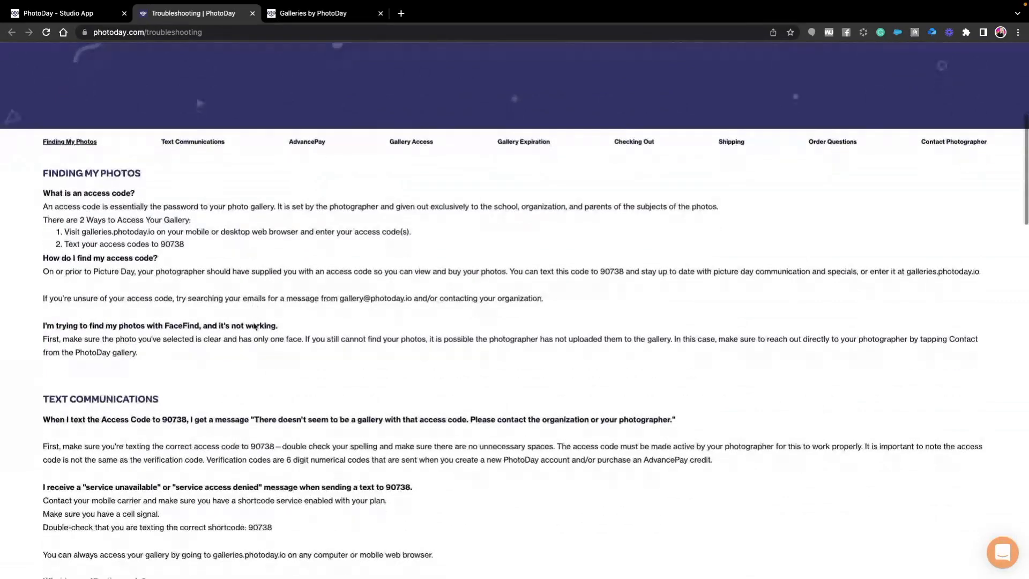
pyautogui.scroll(-5, 254, 327)
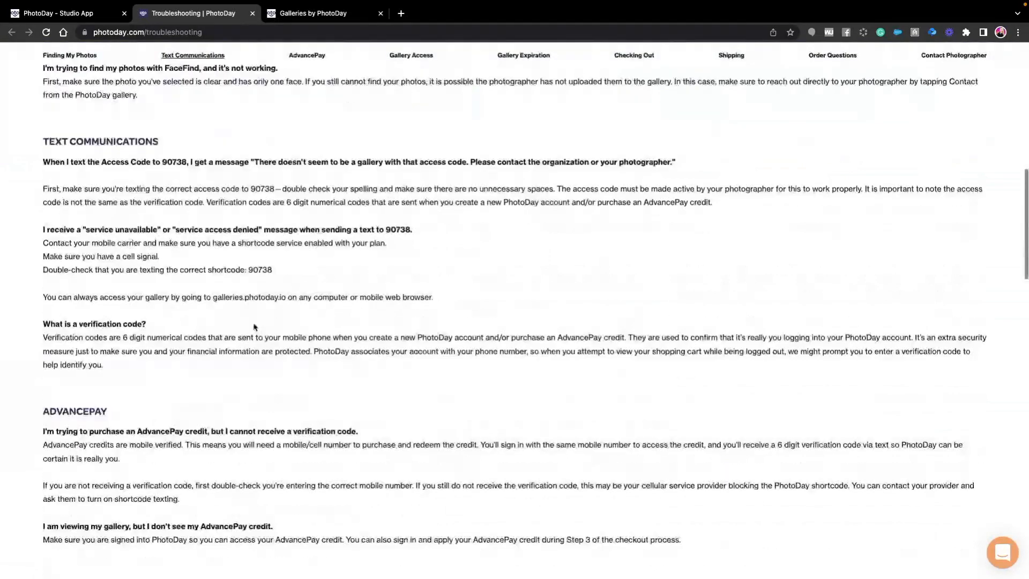
pyautogui.scroll(-7, 254, 326)
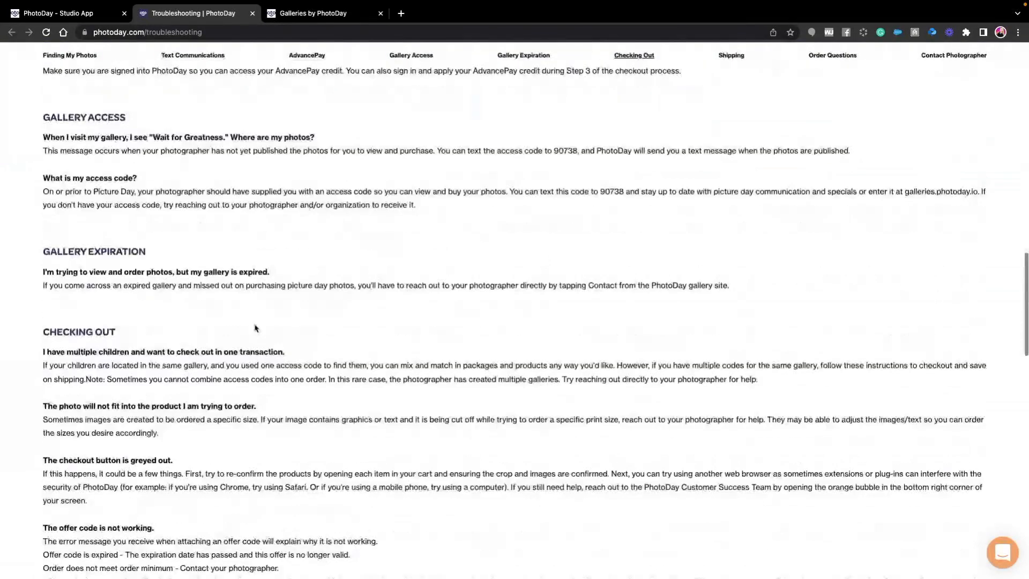
pyautogui.scroll(-1, 255, 328)
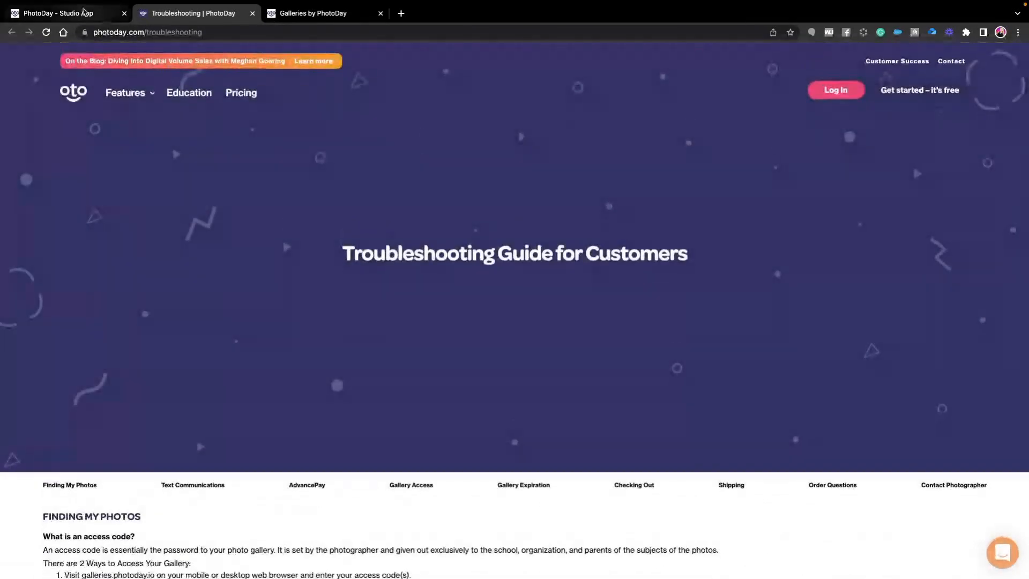
pyautogui.click(83, 12)
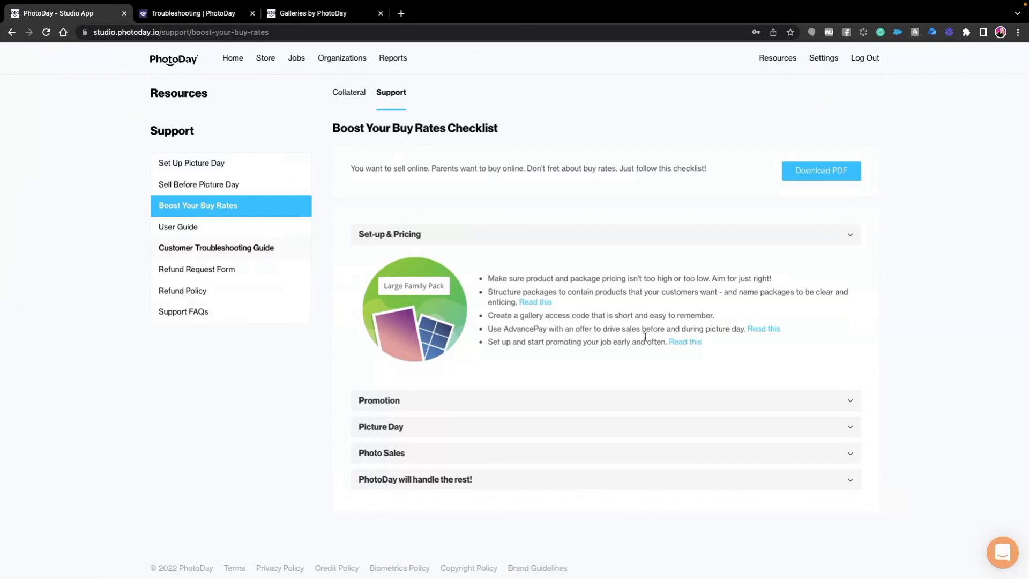
# - Open the support chat widget to view its messaging and article search options, and close it again
pyautogui.click(1005, 551)
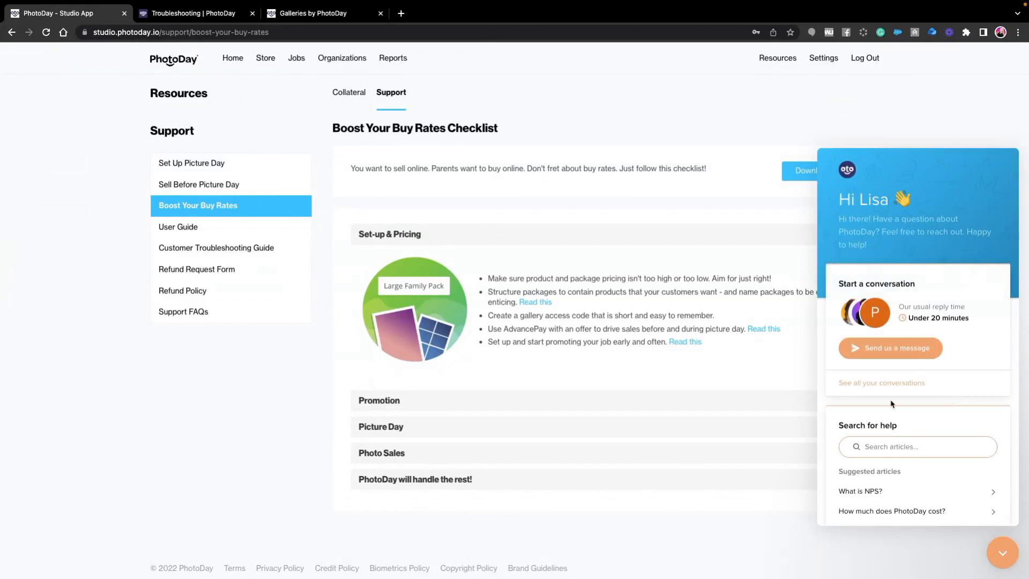
pyautogui.click(888, 448)
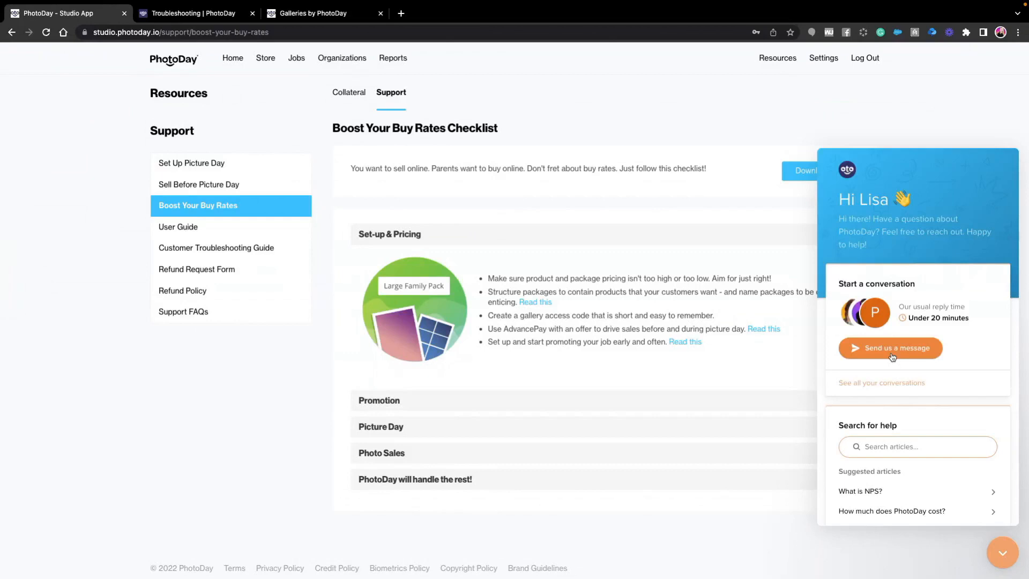
pyautogui.click(998, 552)
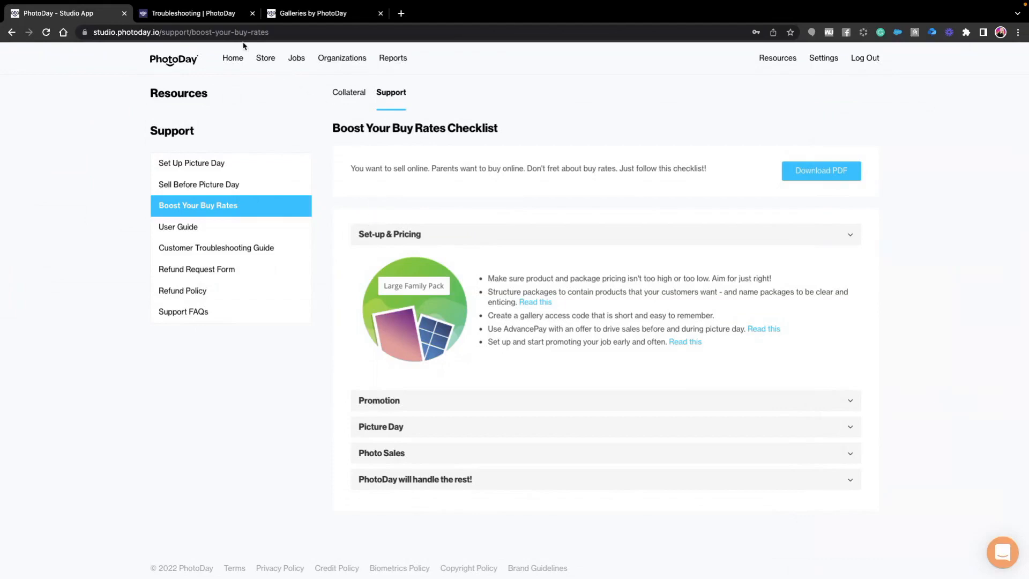
# - Return to the home summary and review the account information, notification settings and My Studio information in Settings
pyautogui.click(230, 59)
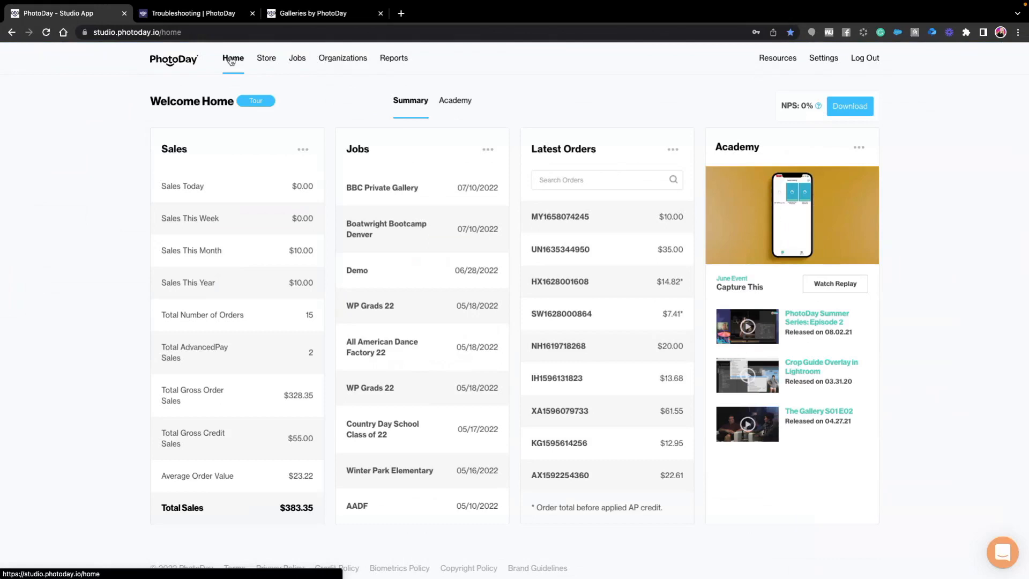
pyautogui.click(830, 66)
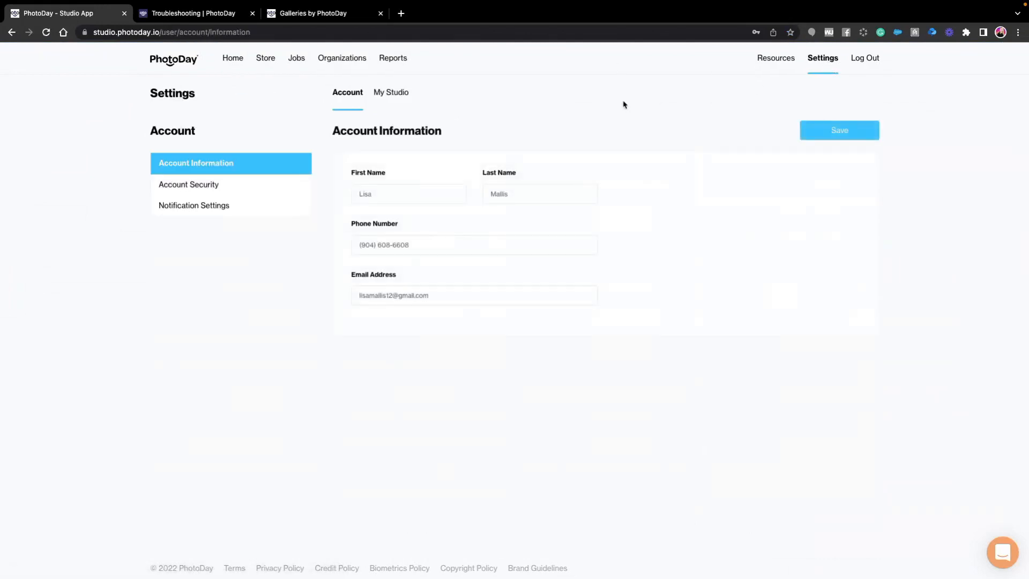
pyautogui.click(228, 209)
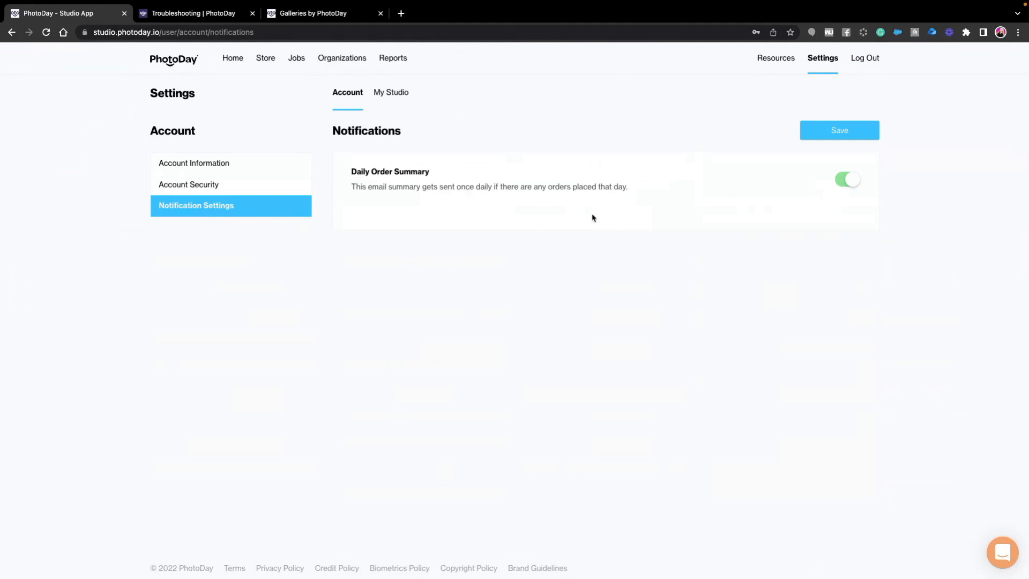
pyautogui.click(394, 99)
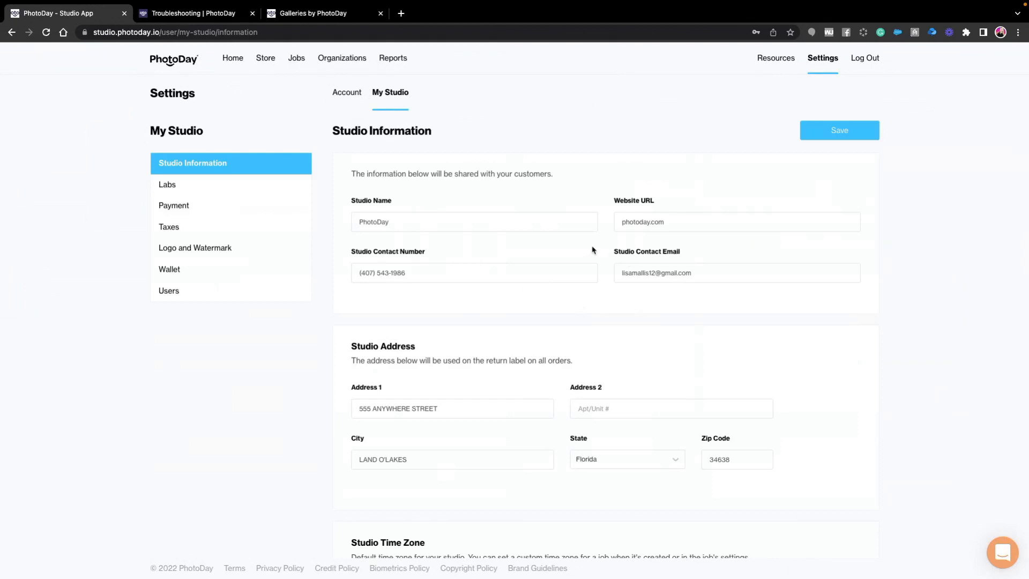
# - Review the rest of the studio information and the Labs, Payment, Taxes, Logo and Watermark, and Wallet settings
pyautogui.scroll(-4, 606, 257)
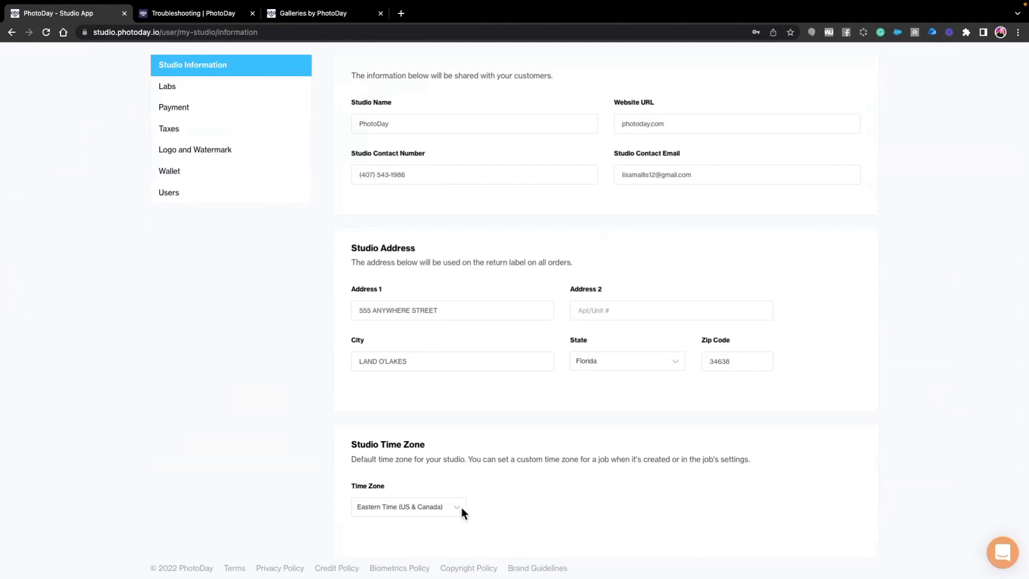
pyautogui.click(169, 86)
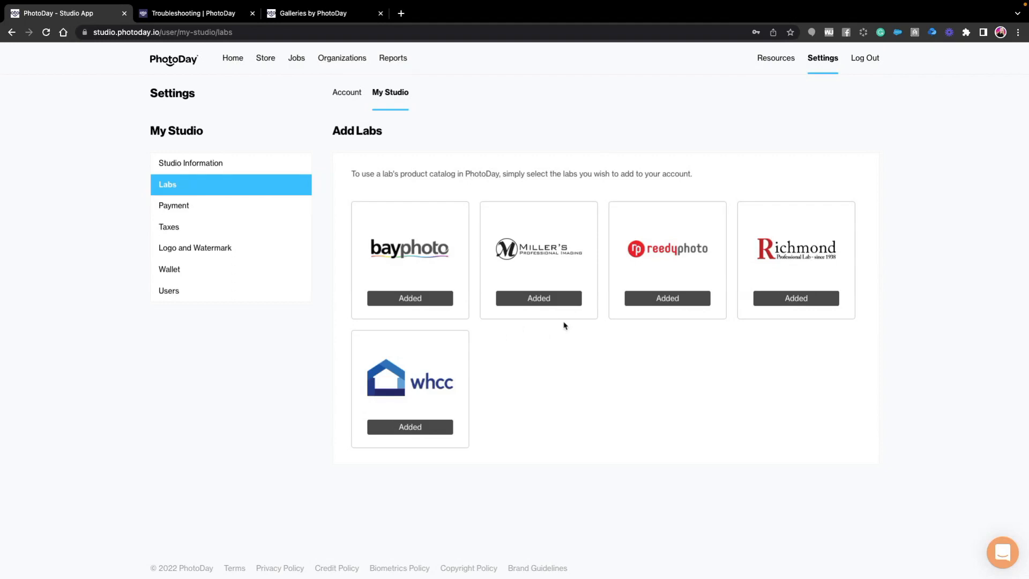
pyautogui.click(177, 208)
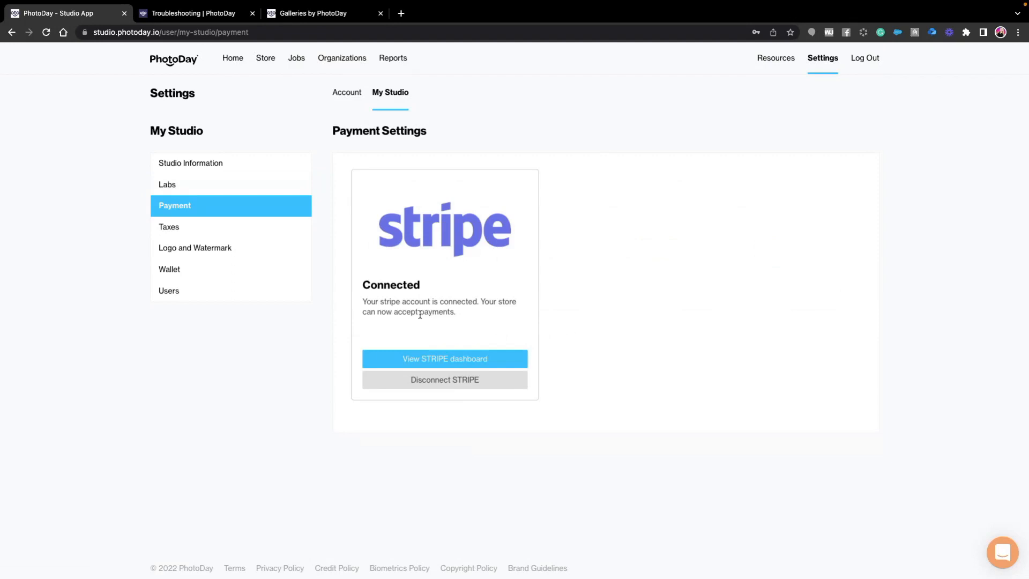
pyautogui.click(177, 229)
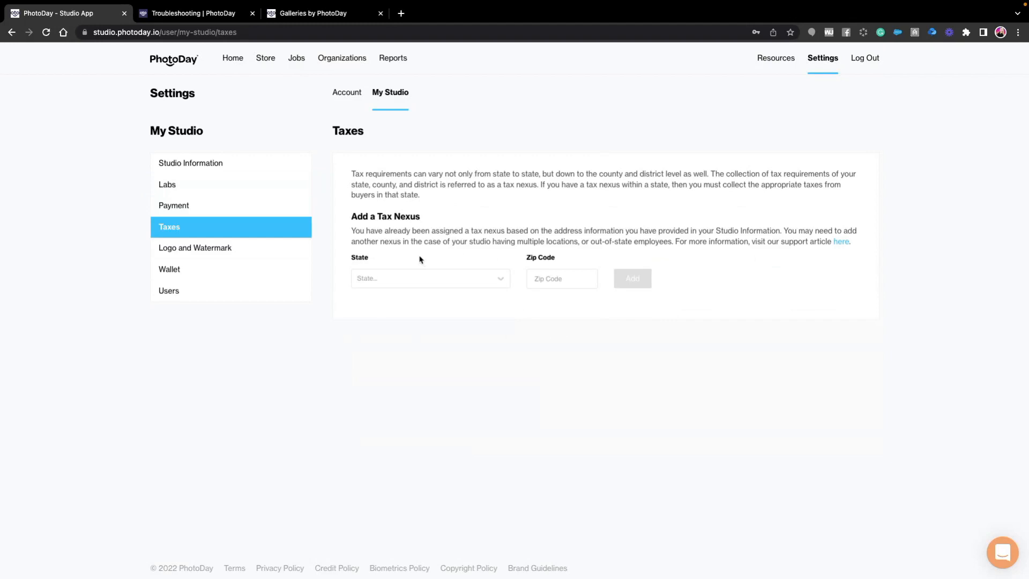
pyautogui.click(195, 250)
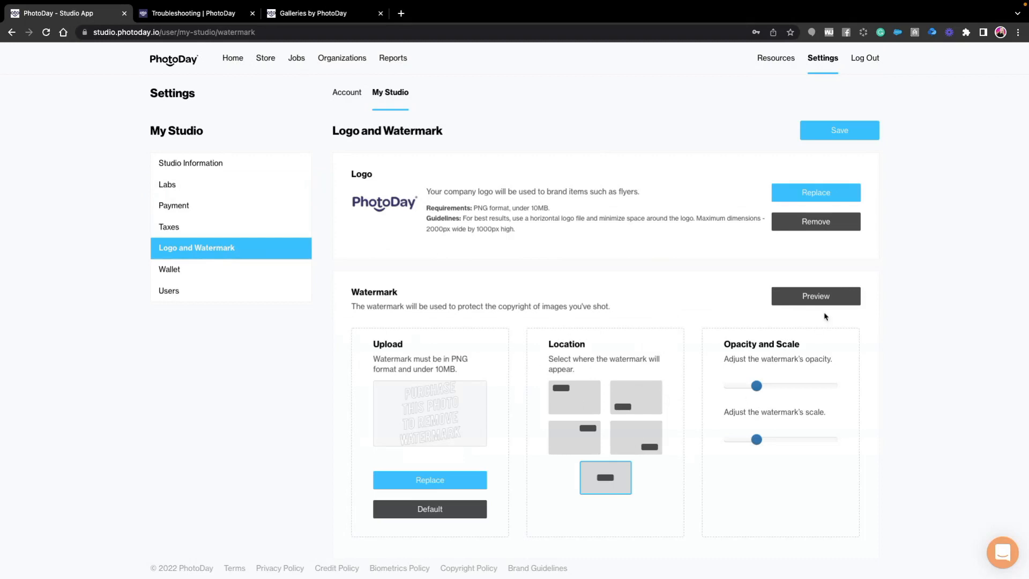
pyautogui.click(173, 274)
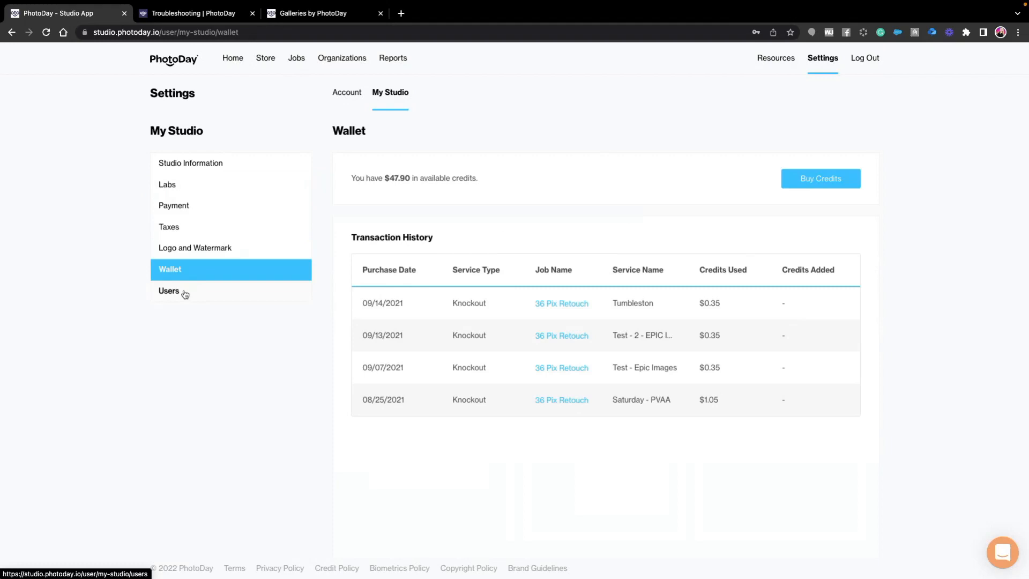
# - View the studio's Users settings, look through the second user's permission options, and close them without changes
pyautogui.click(185, 293)
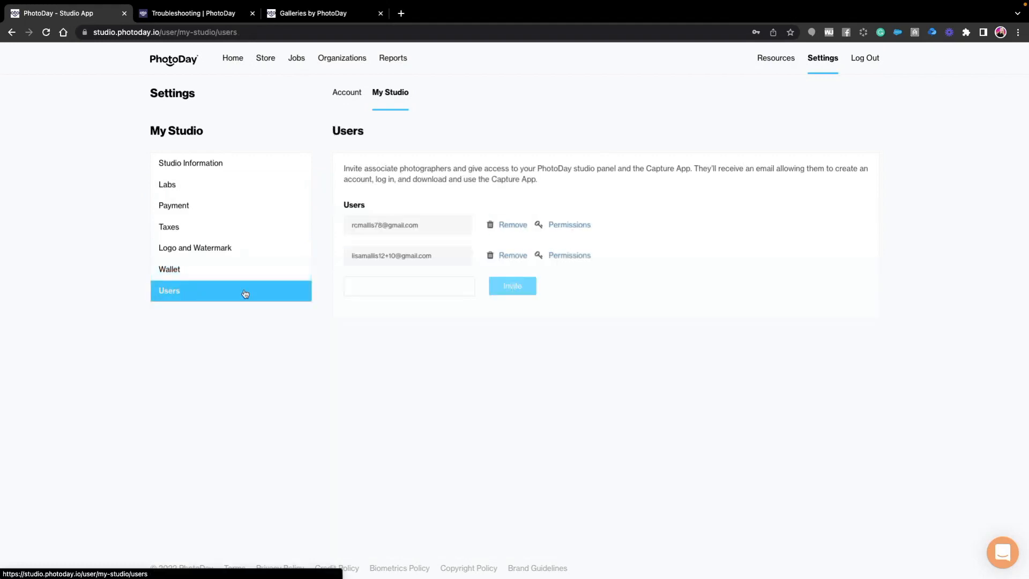
pyautogui.click(566, 259)
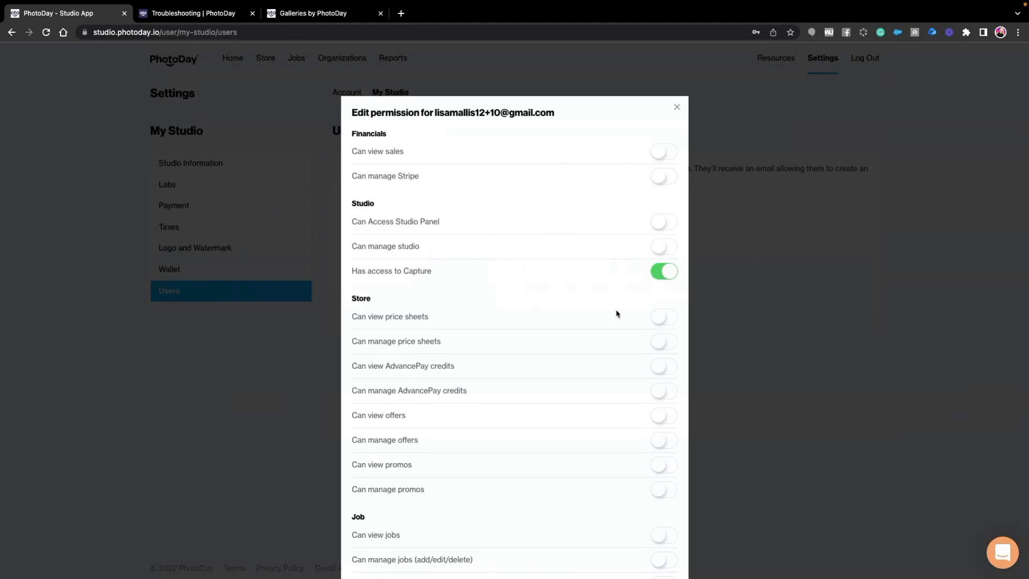
pyautogui.scroll(-3, 634, 347)
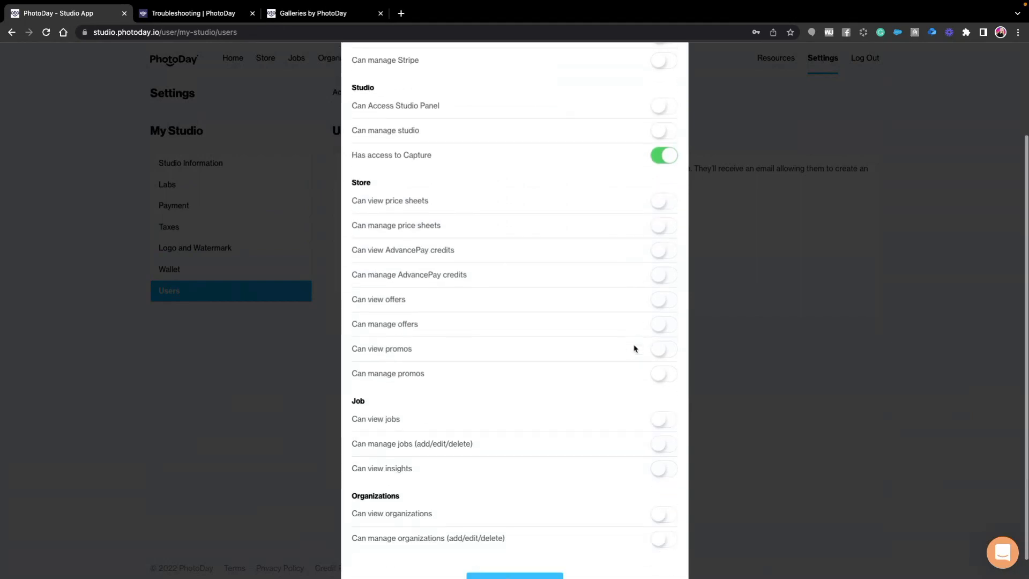
pyautogui.scroll(3, 648, 351)
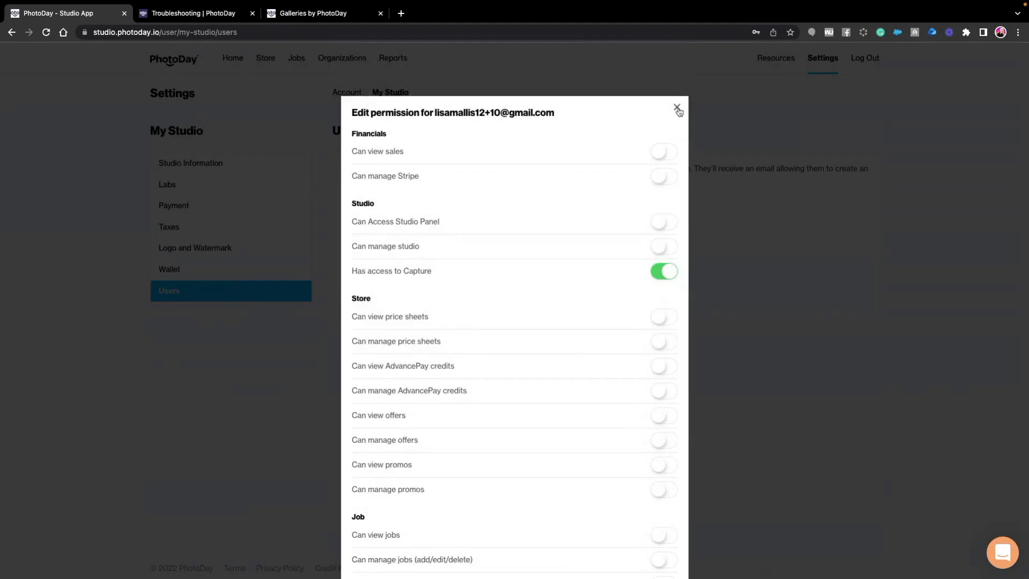
pyautogui.click(677, 108)
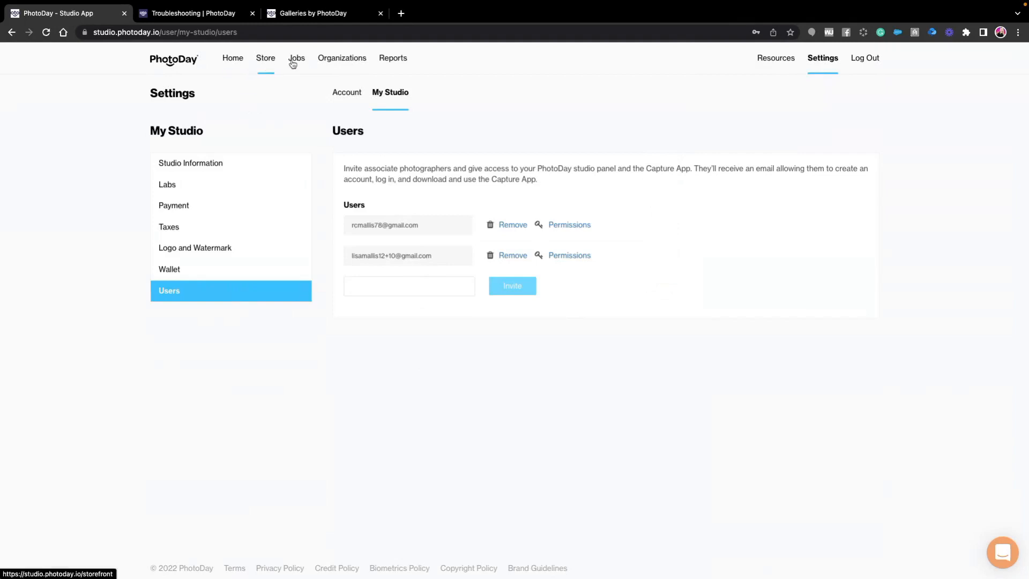
# - Look over the Store's quick tips, from Payment Settings and AdvancePay through Custom Themes and Backgrounds
pyautogui.click(270, 65)
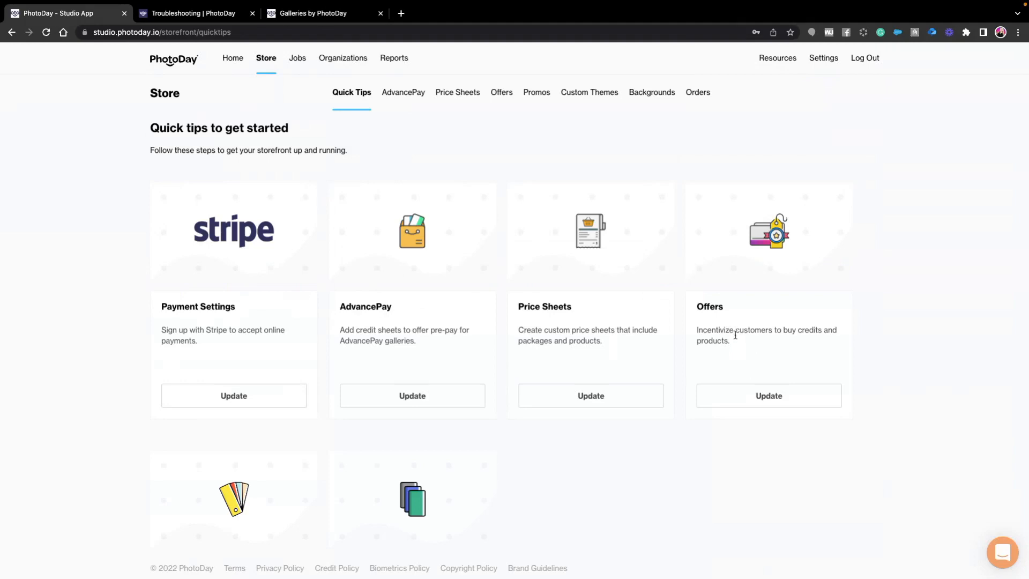
pyautogui.scroll(-2, 736, 338)
pyautogui.scroll(-3, 686, 377)
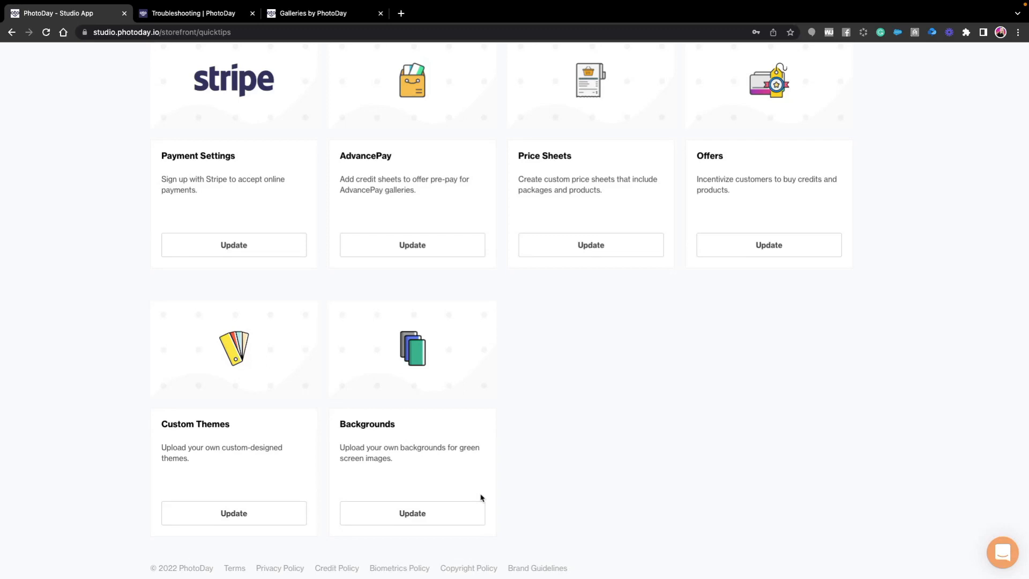
pyautogui.scroll(3, 574, 448)
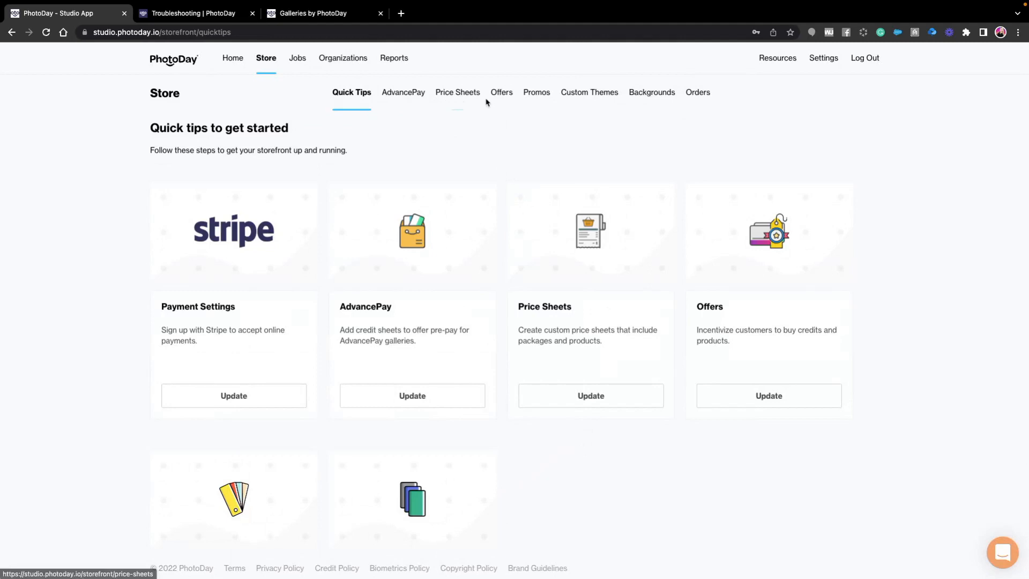
# - View the Store's promos and look through the available promo types without choosing a different one
pyautogui.click(538, 95)
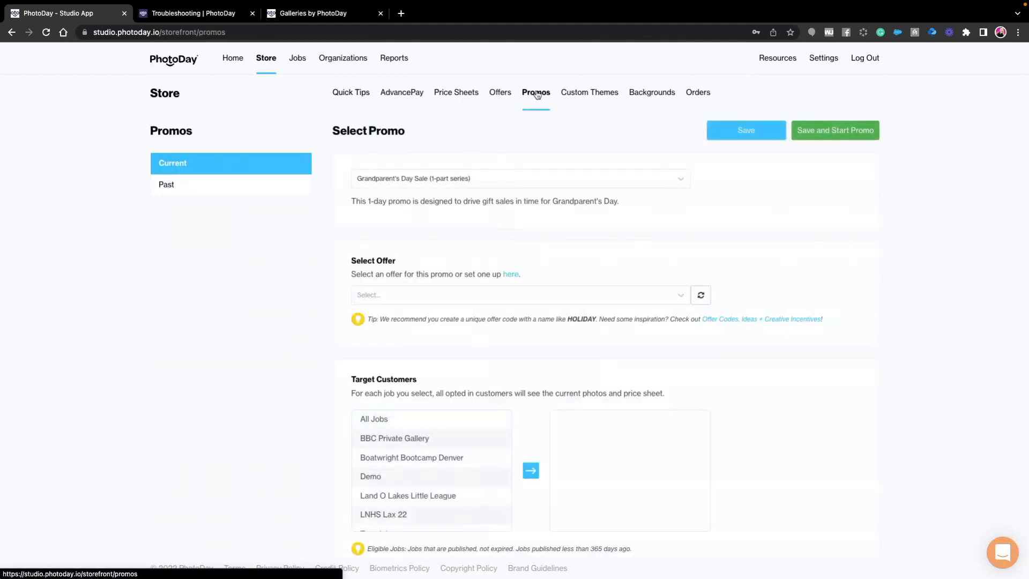
pyautogui.click(470, 187)
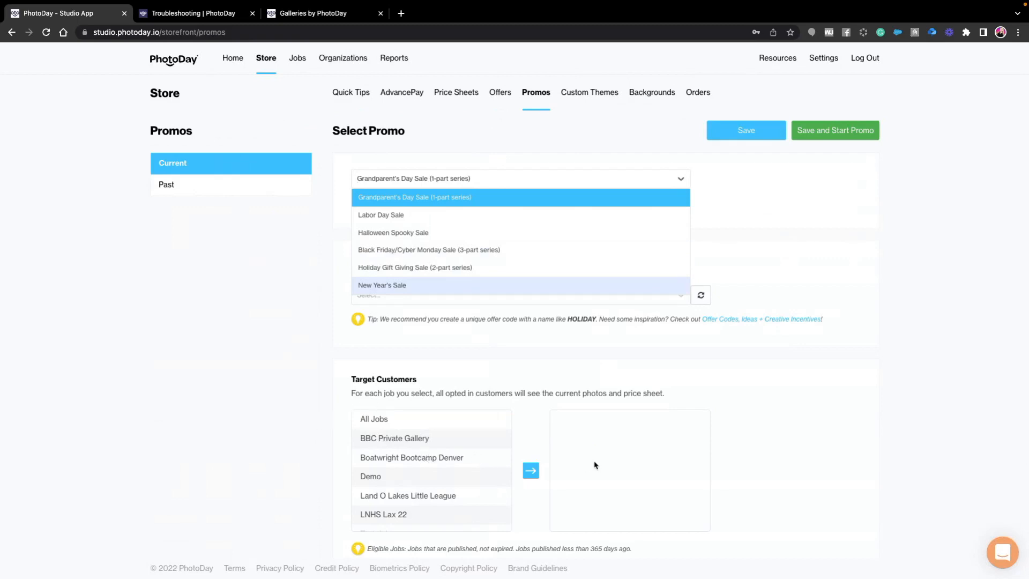
pyautogui.click(237, 336)
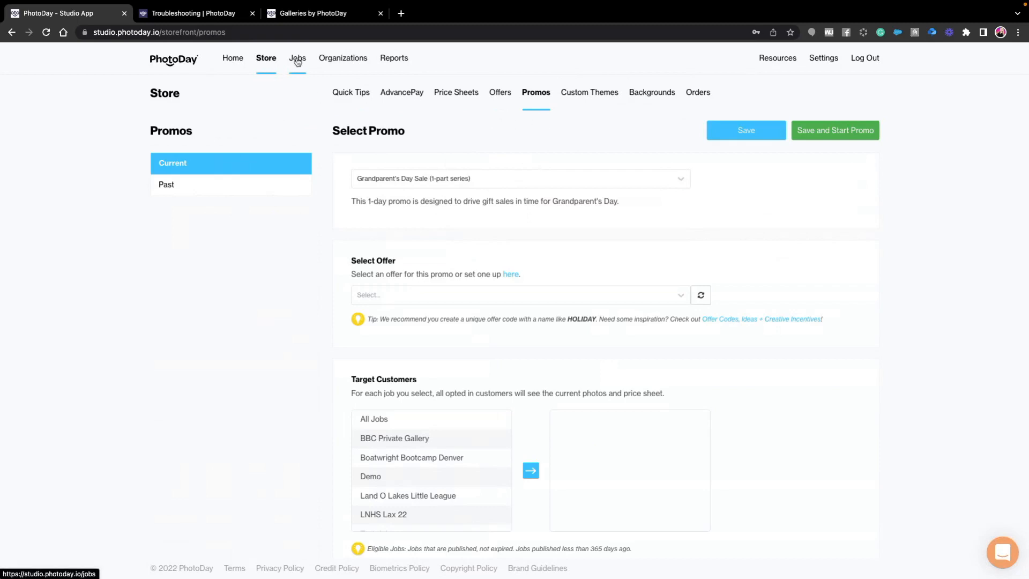
# - View the Organizations list and examine the blank form for adding a new organization and its contact information
pyautogui.click(350, 62)
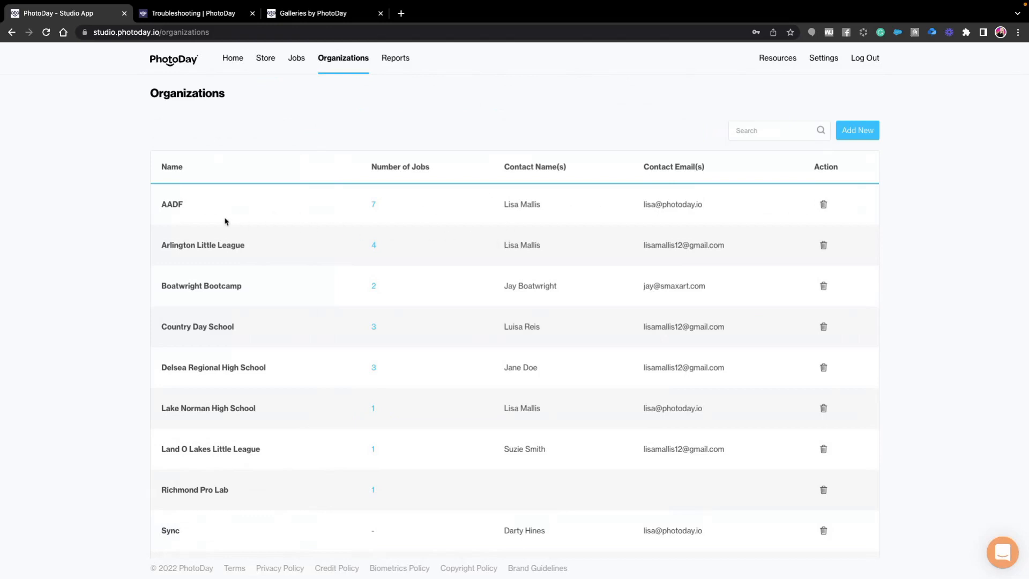
pyautogui.click(859, 133)
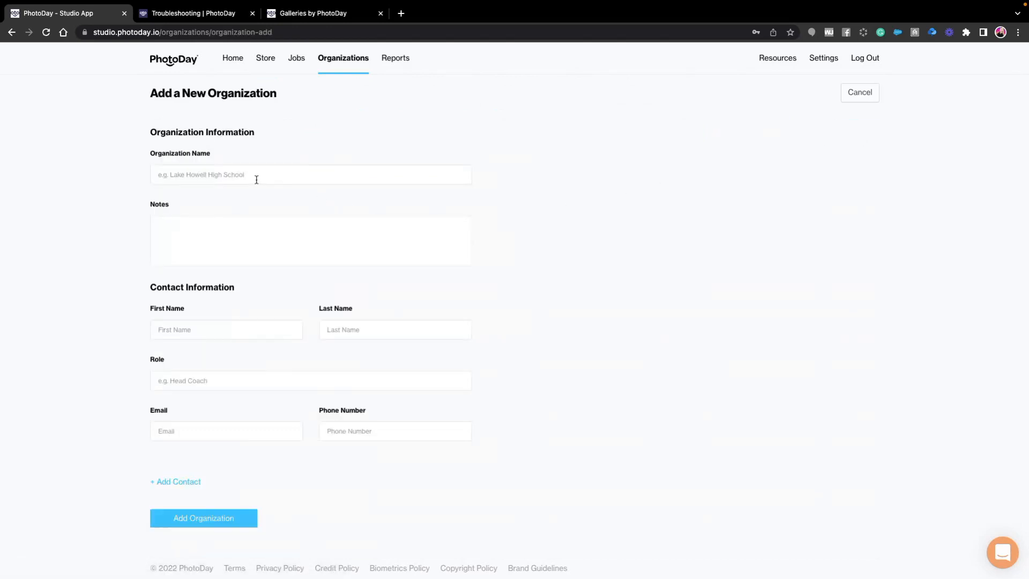
pyautogui.click(234, 248)
pyautogui.click(212, 328)
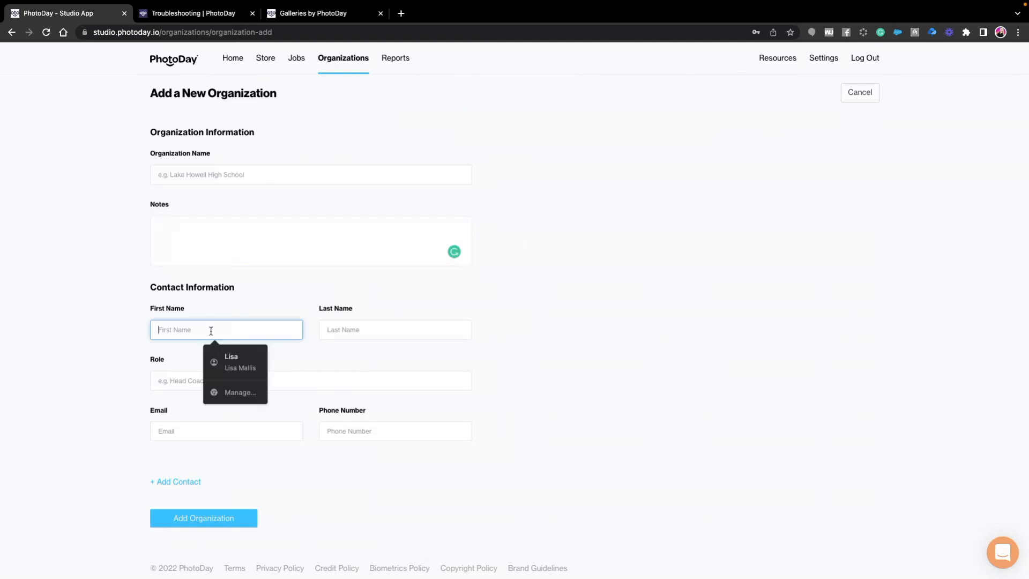
pyautogui.click(265, 269)
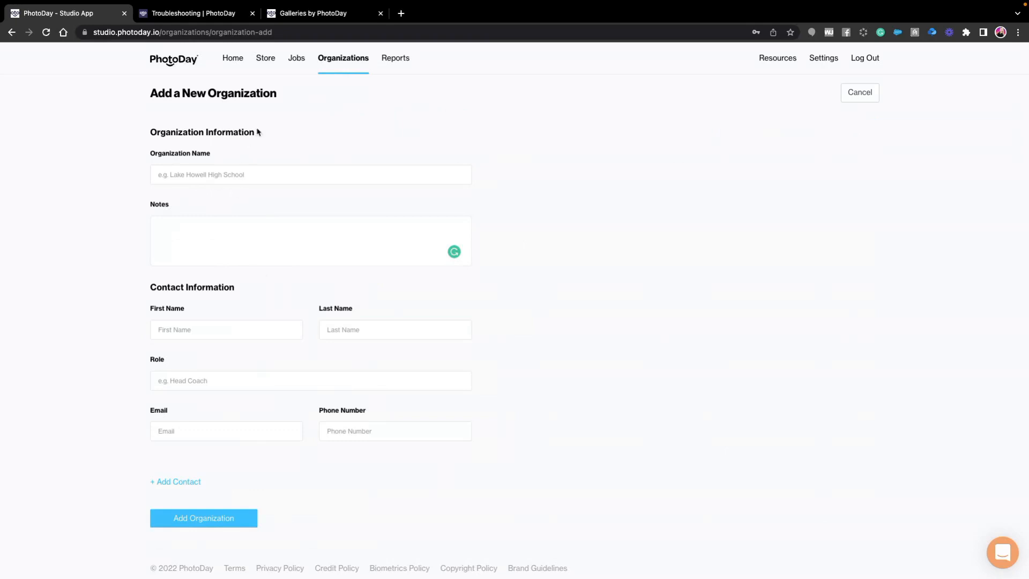
# - Review the Sales, Orders and Products reports, including the expanded cost and payout details of the listed order
pyautogui.click(396, 64)
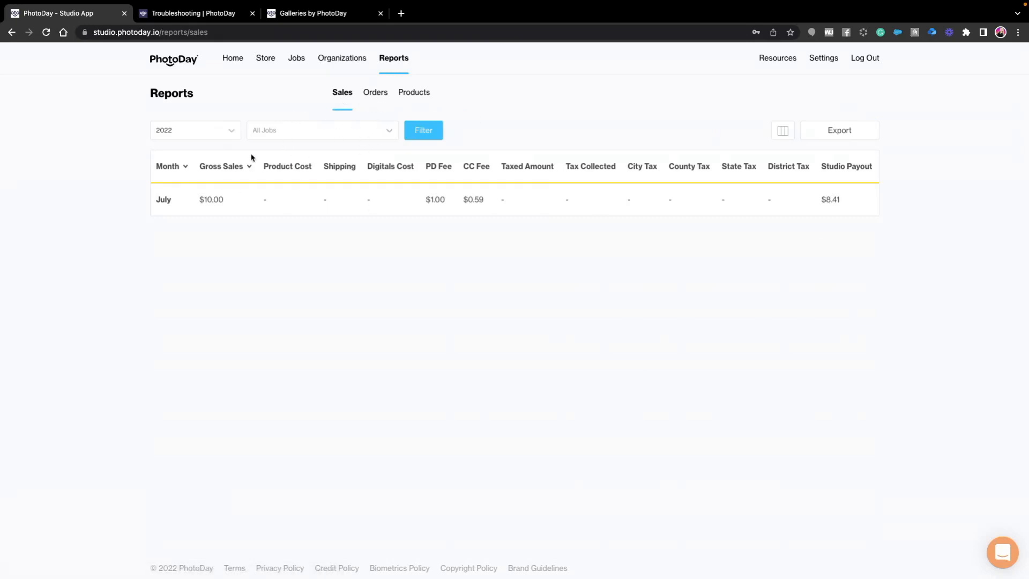
pyautogui.click(376, 94)
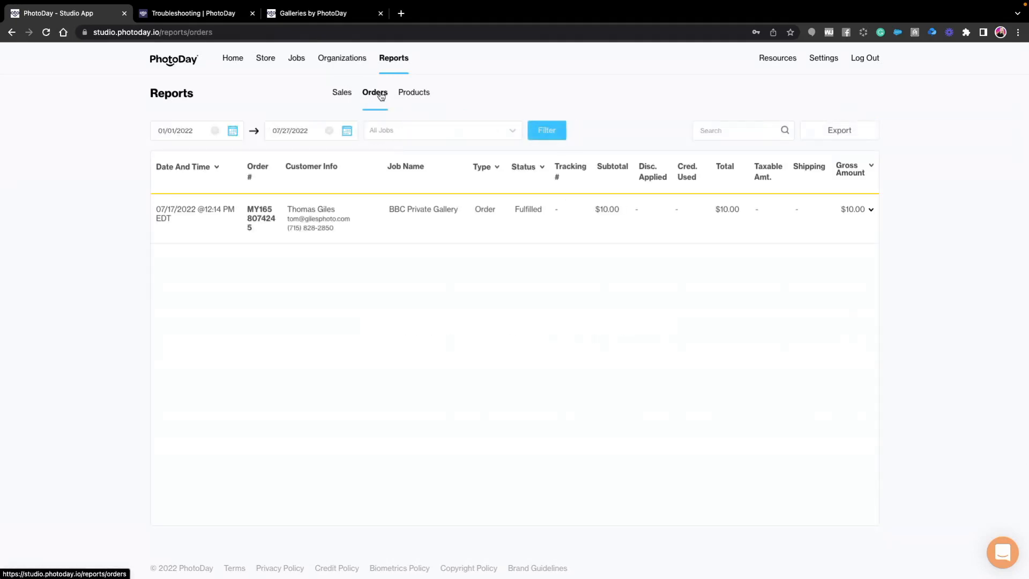
pyautogui.click(413, 95)
pyautogui.click(373, 95)
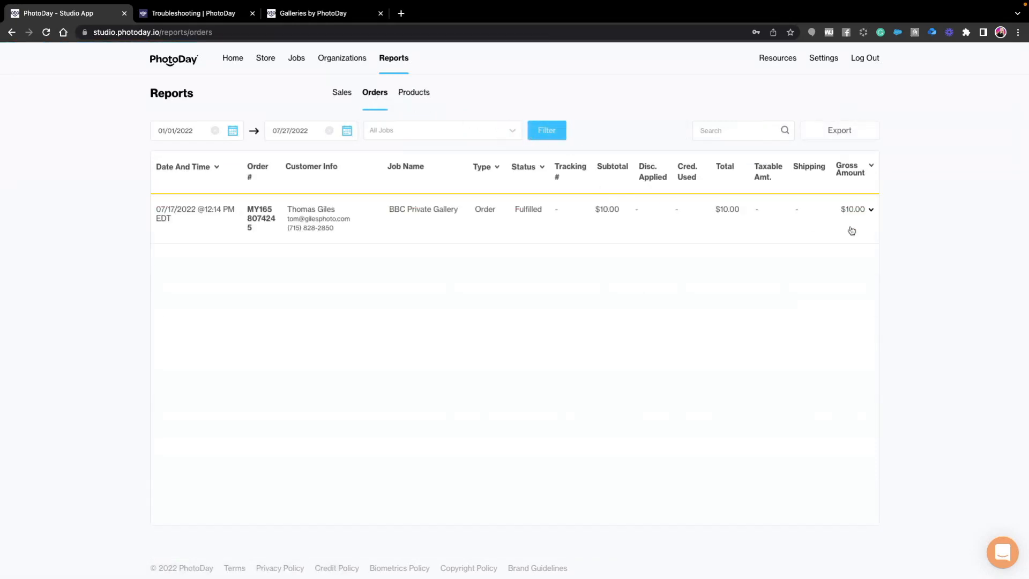
pyautogui.click(872, 212)
pyautogui.click(872, 212)
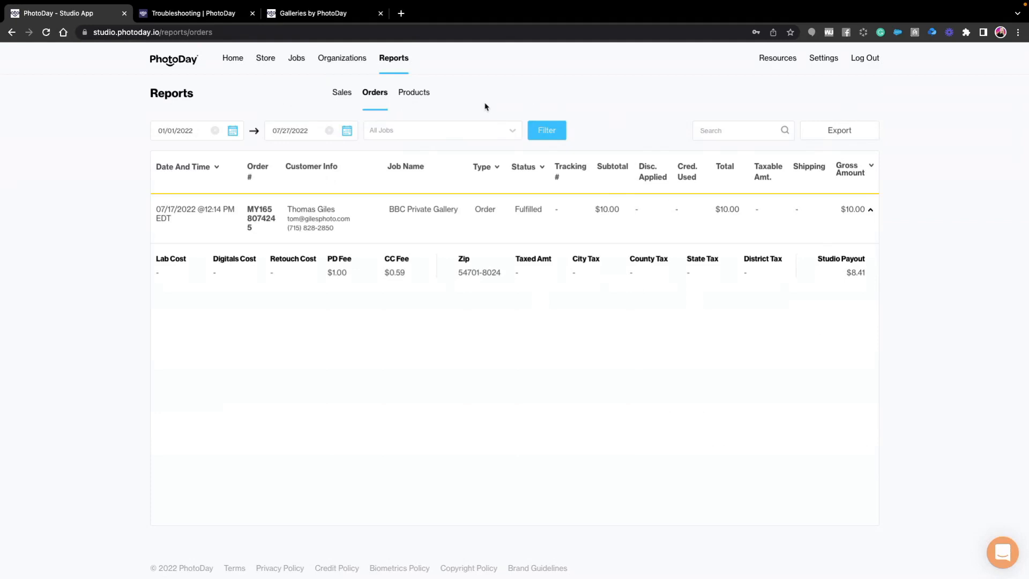
pyautogui.click(415, 95)
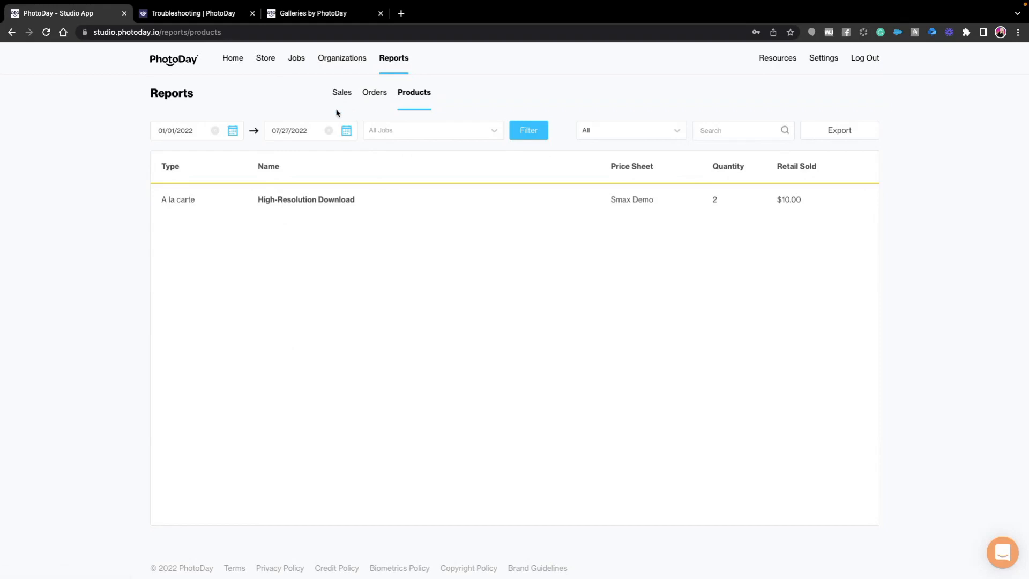
# - Start a new job from the Jobs list and name it Arlington Little League 2022
pyautogui.click(233, 59)
pyautogui.click(297, 58)
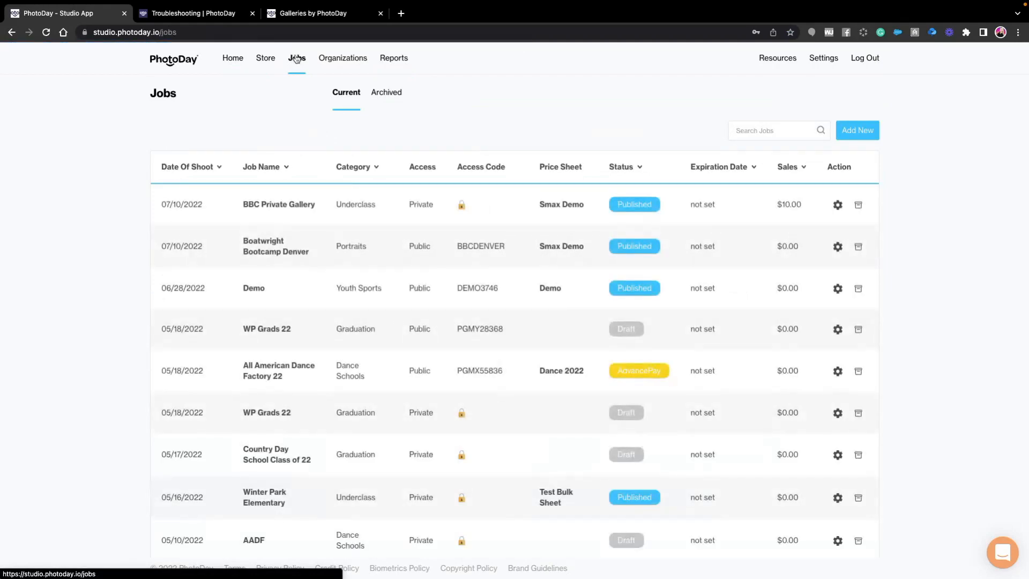
pyautogui.click(878, 134)
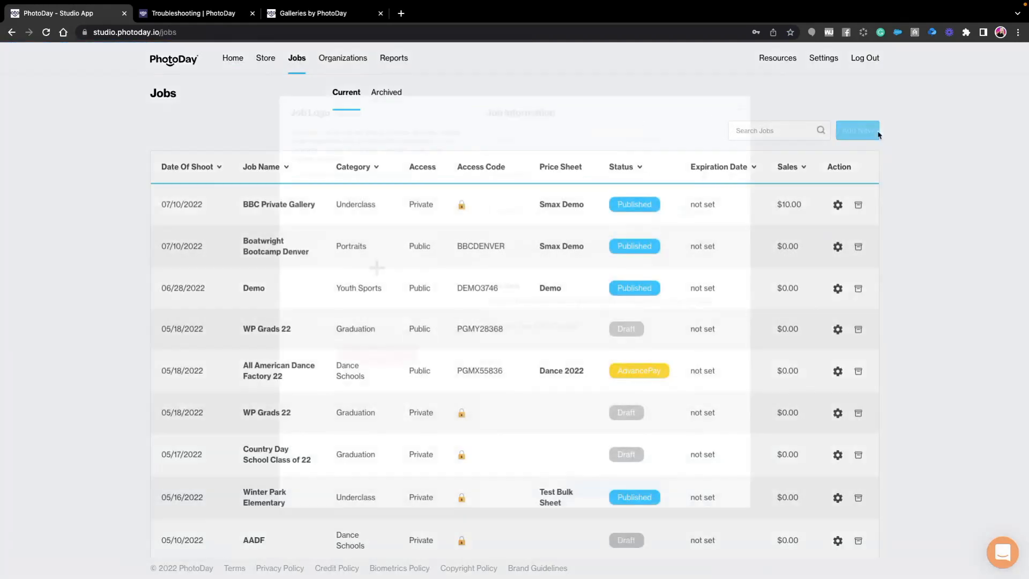
pyautogui.click(528, 140)
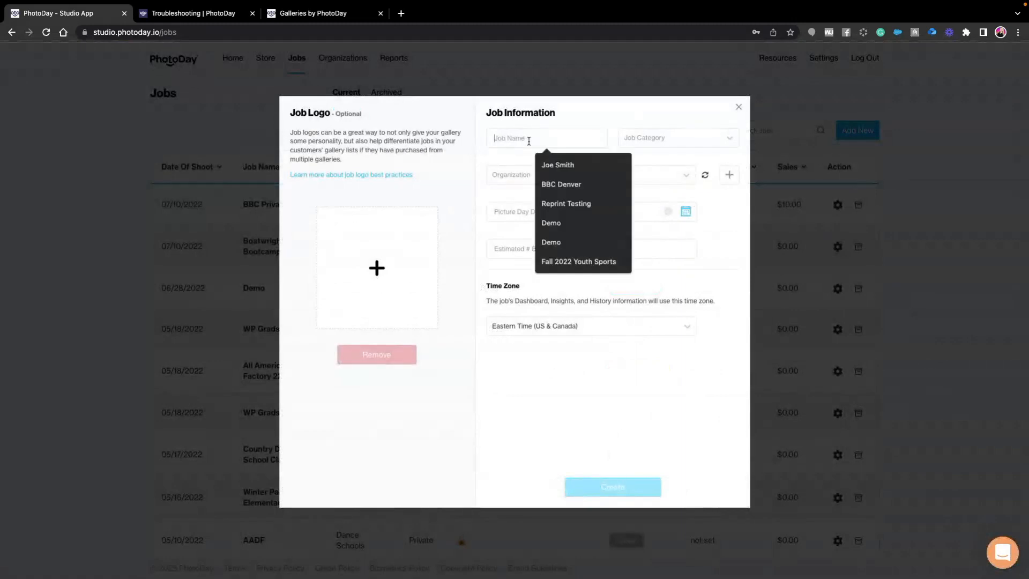
pyautogui.write('Arlin')
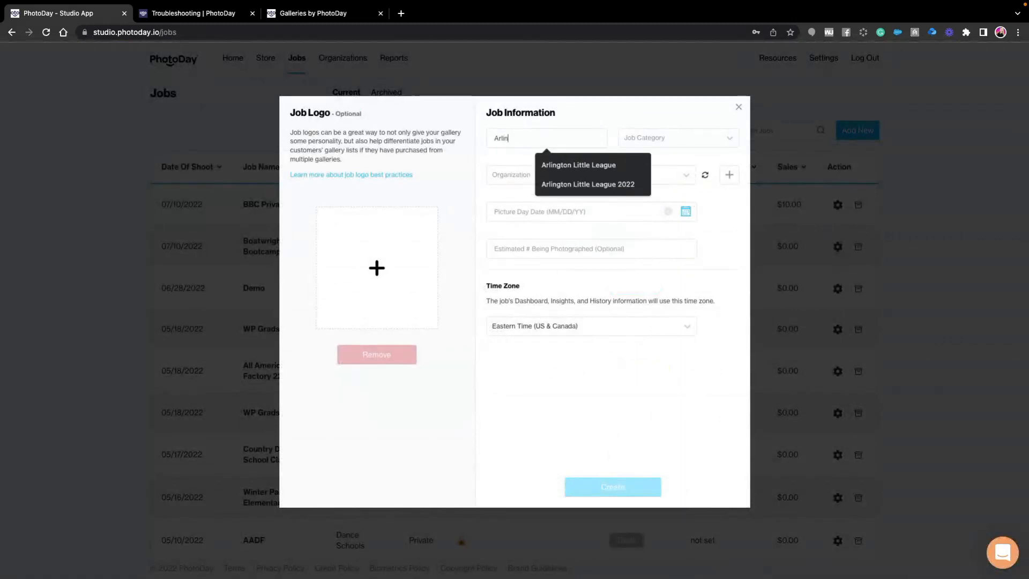
pyautogui.press('Down')
pyautogui.press('Down')
pyautogui.press('Return')
# - Set the new job's category to Youth Sports and its organization to Arlington Little League
pyautogui.click(646, 138)
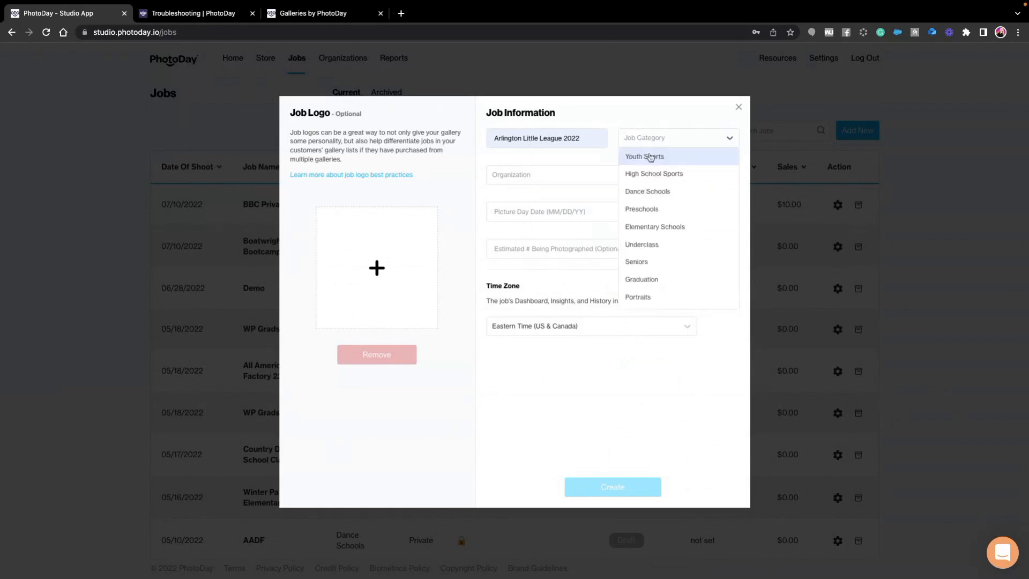
pyautogui.click(649, 158)
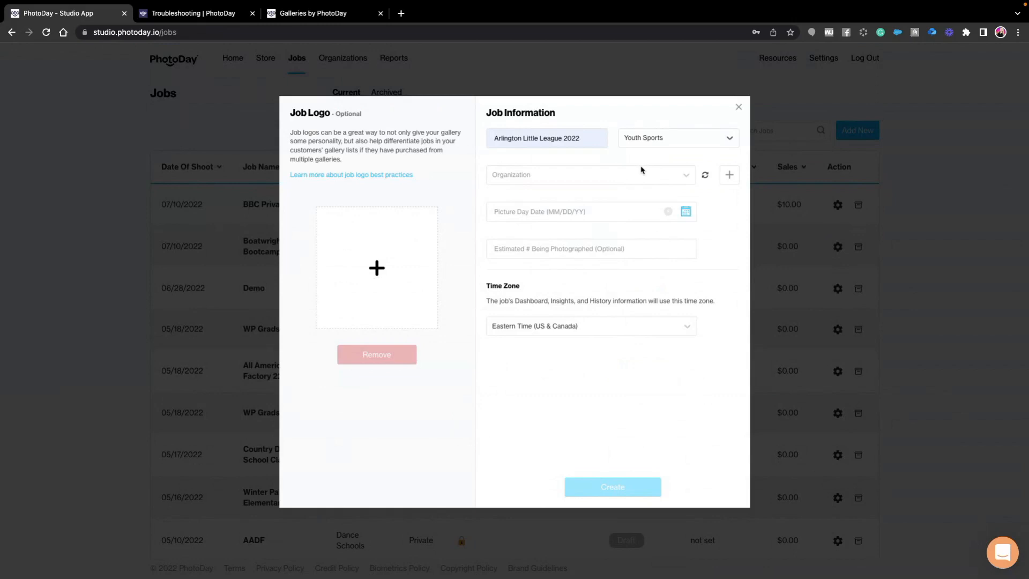
pyautogui.click(553, 175)
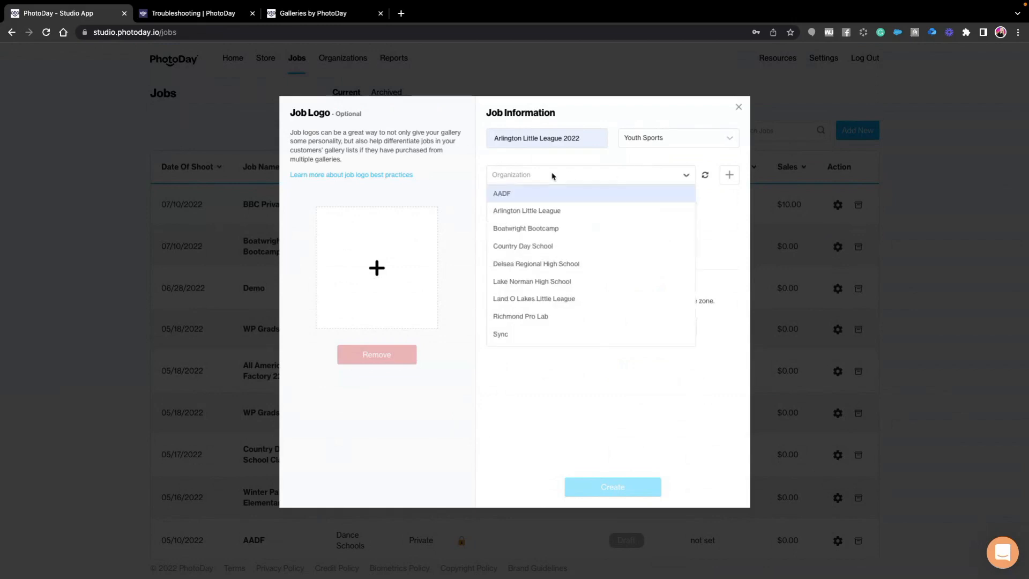
pyautogui.click(533, 211)
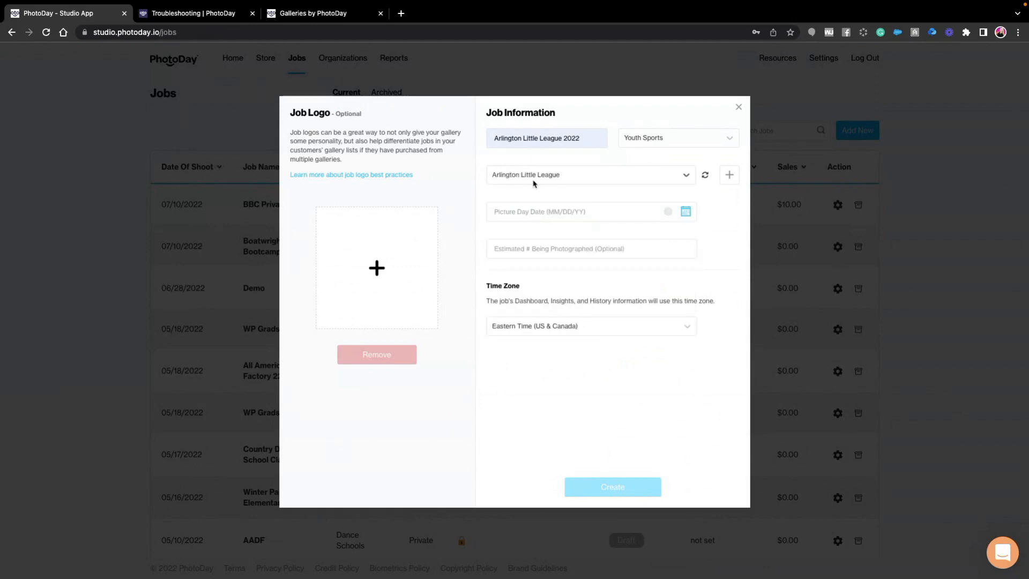
# - Set the picture day to 07/30/22 with an estimated 200 people photographed, and create the job
pyautogui.click(534, 213)
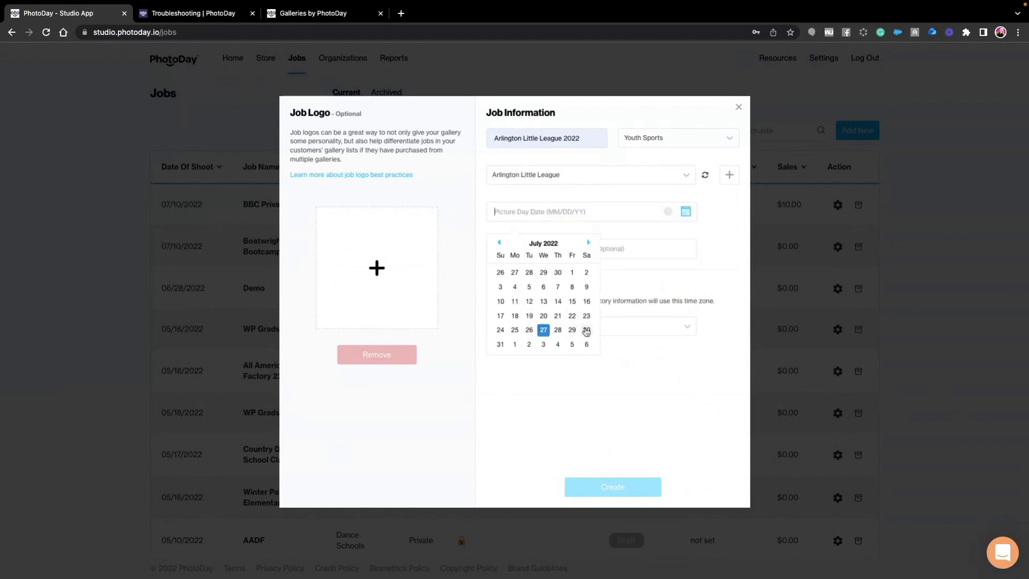
pyautogui.click(586, 330)
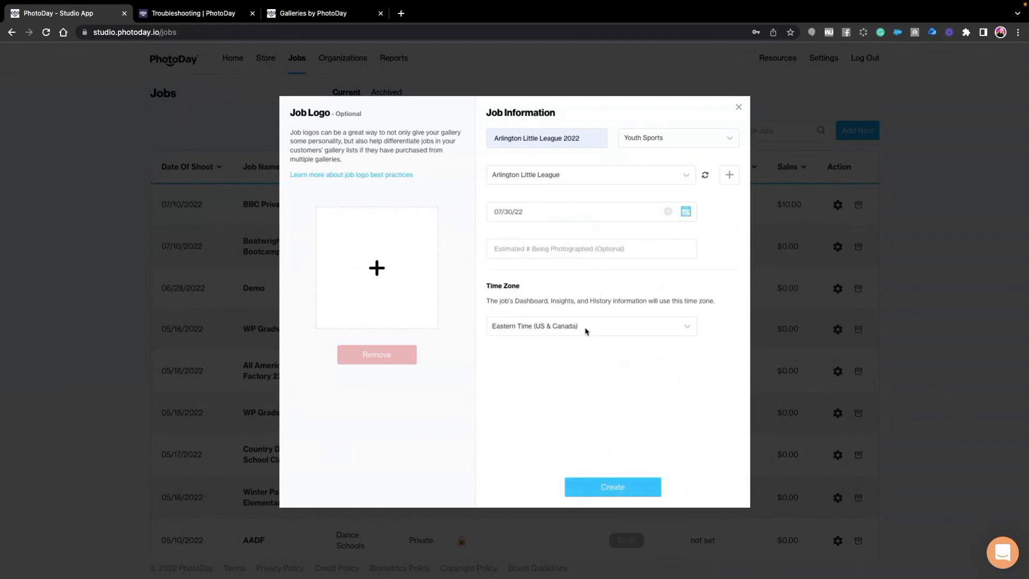
pyautogui.click(522, 248)
pyautogui.write('200')
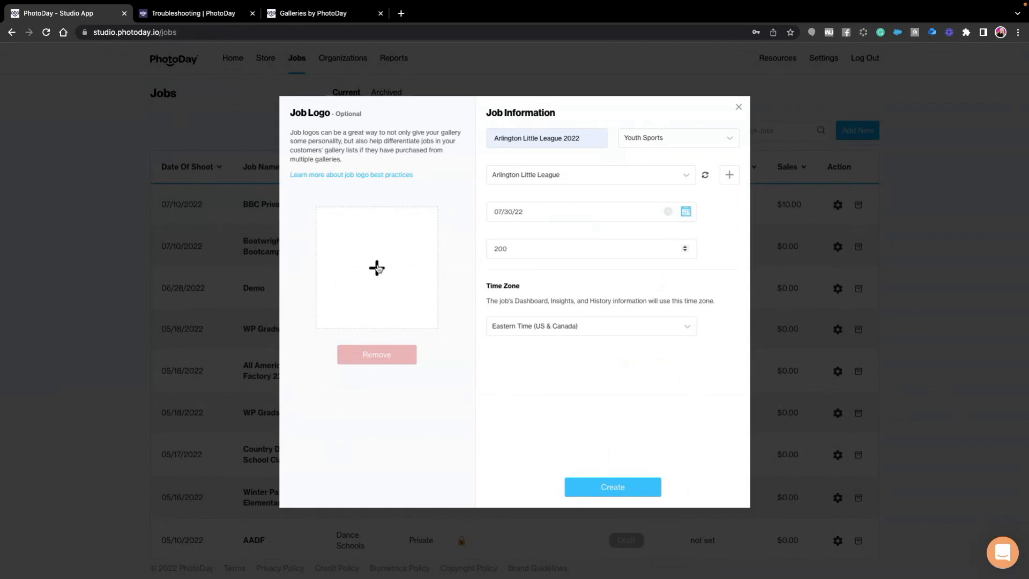
pyautogui.click(618, 489)
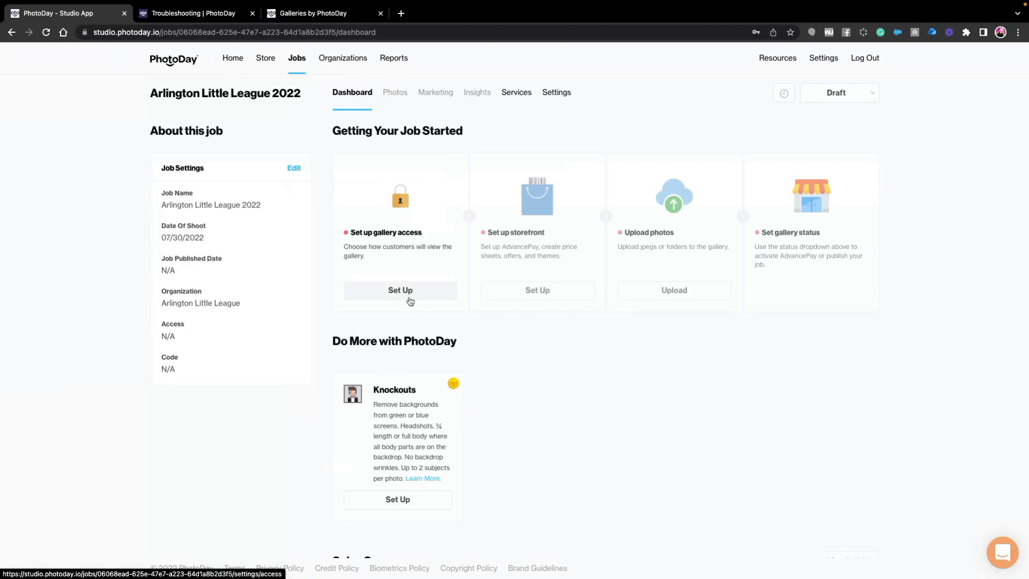
# - Set up the job's gallery access as a Public Gallery and review its gallery link, opt-in code and expiration date options
pyautogui.click(409, 298)
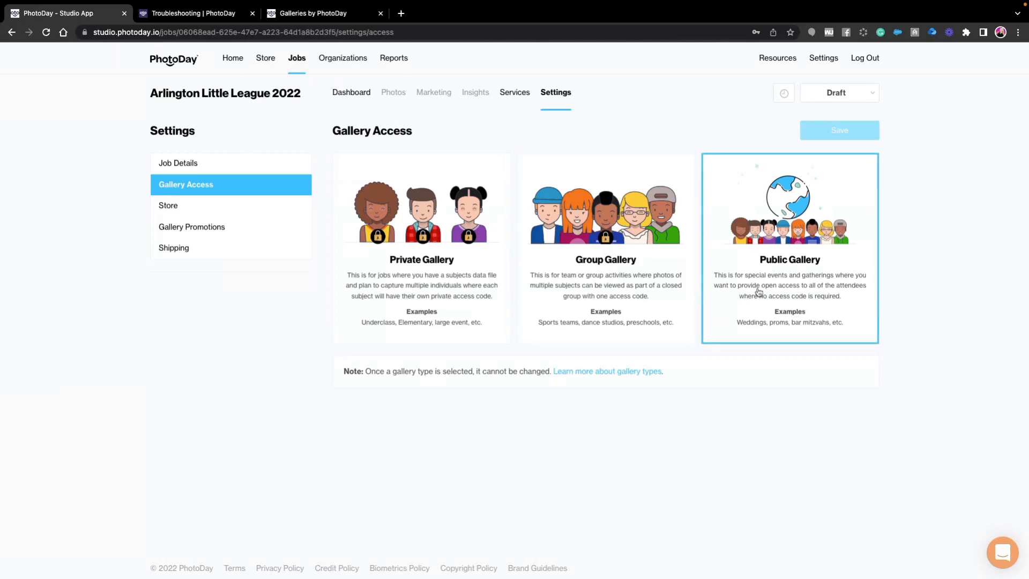
pyautogui.click(782, 290)
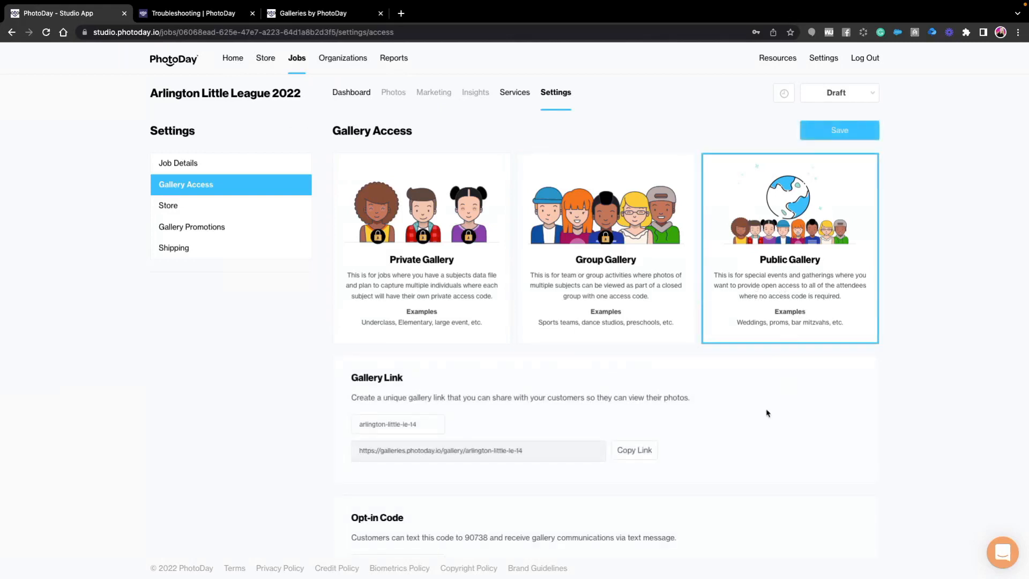
pyautogui.scroll(-2, 751, 418)
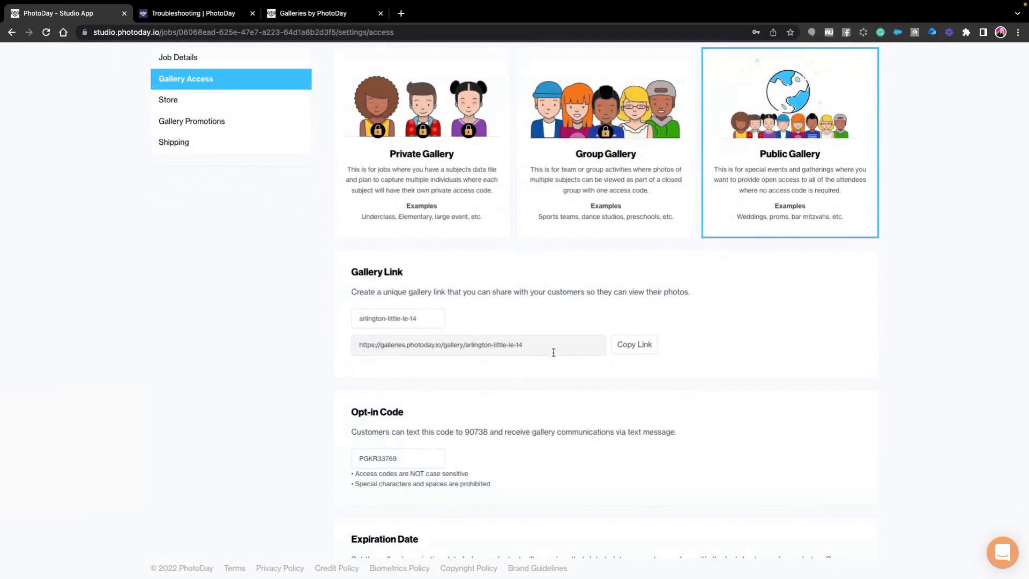
pyautogui.scroll(-1, 552, 354)
pyautogui.scroll(-2, 532, 349)
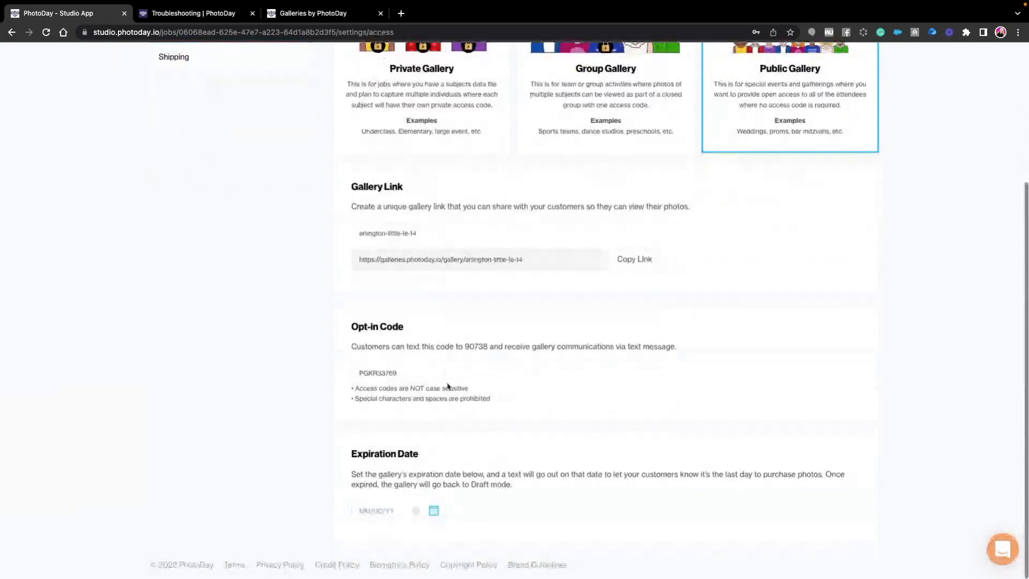
pyautogui.moveTo(413, 375); pyautogui.dragTo(310, 374)
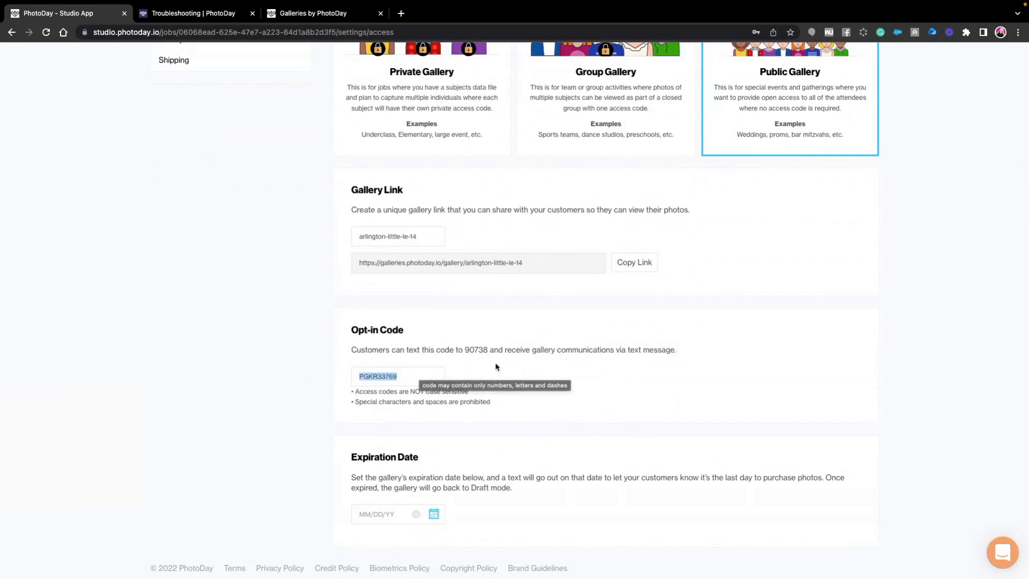
pyautogui.click(496, 366)
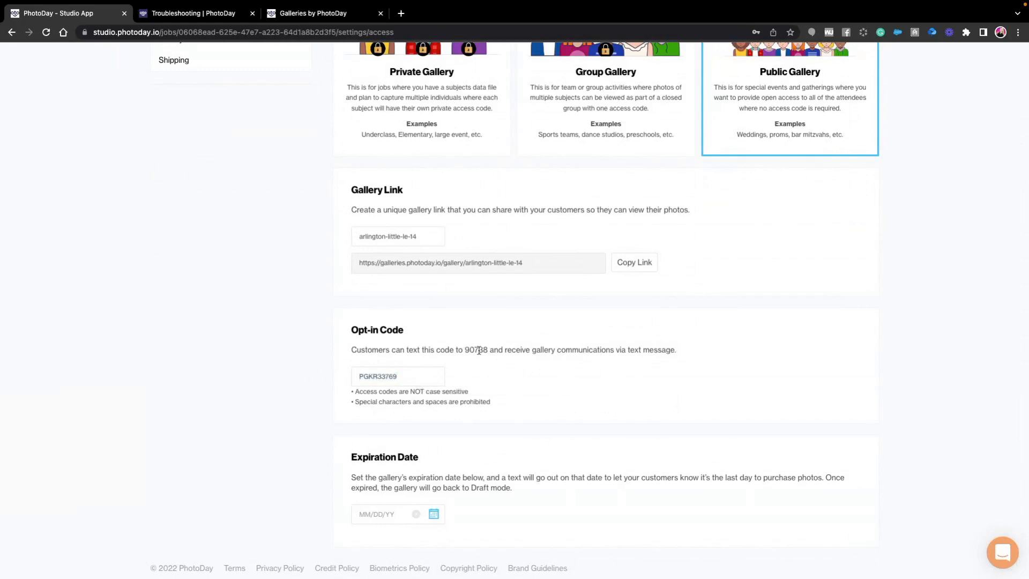
# - Replace the gallery's opt-in code with DEMO100PD and save the gallery access settings
pyautogui.moveTo(407, 377); pyautogui.dragTo(346, 374)
pyautogui.write('DEMO100PD')
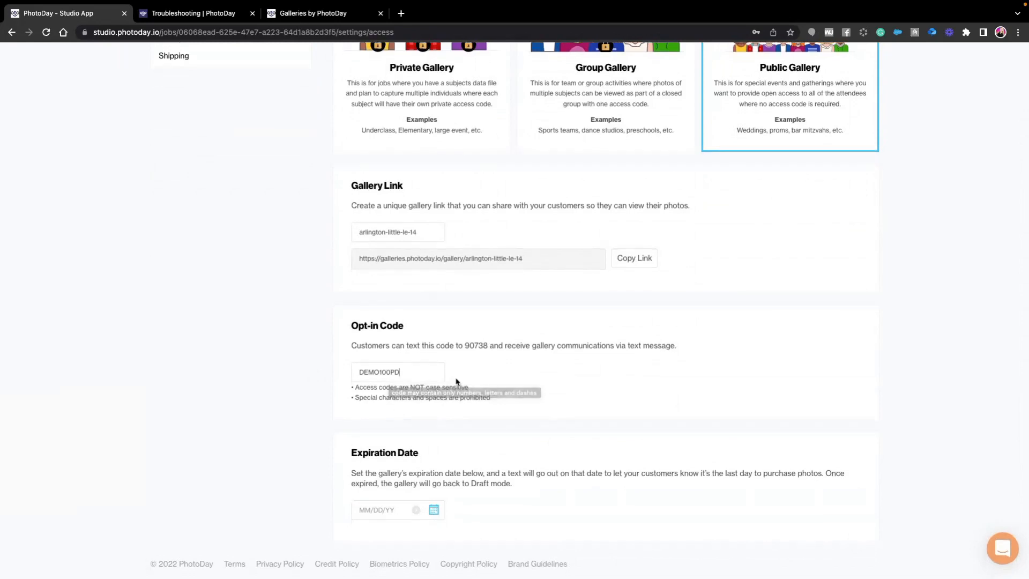
pyautogui.scroll(4, 713, 375)
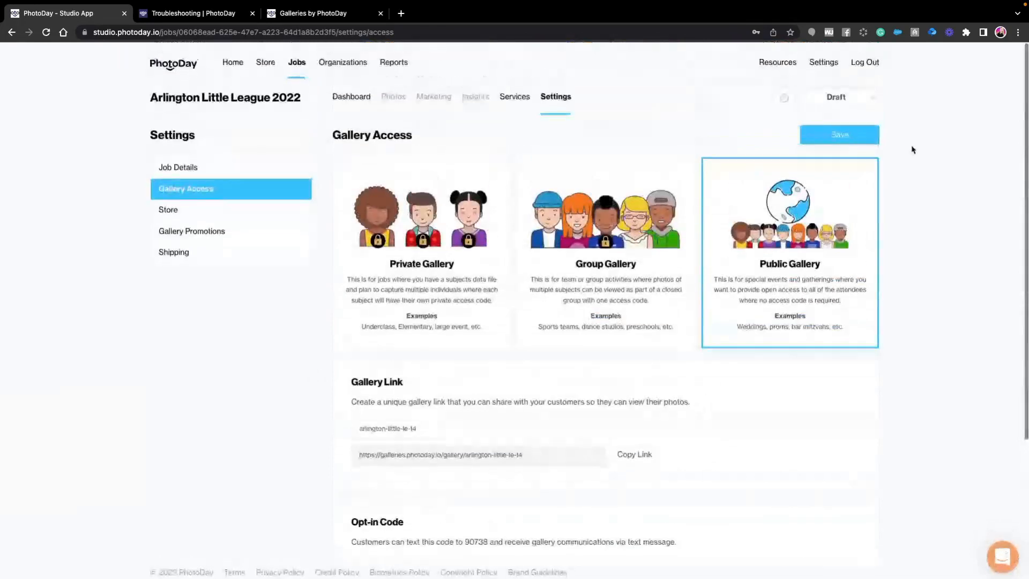
pyautogui.click(851, 140)
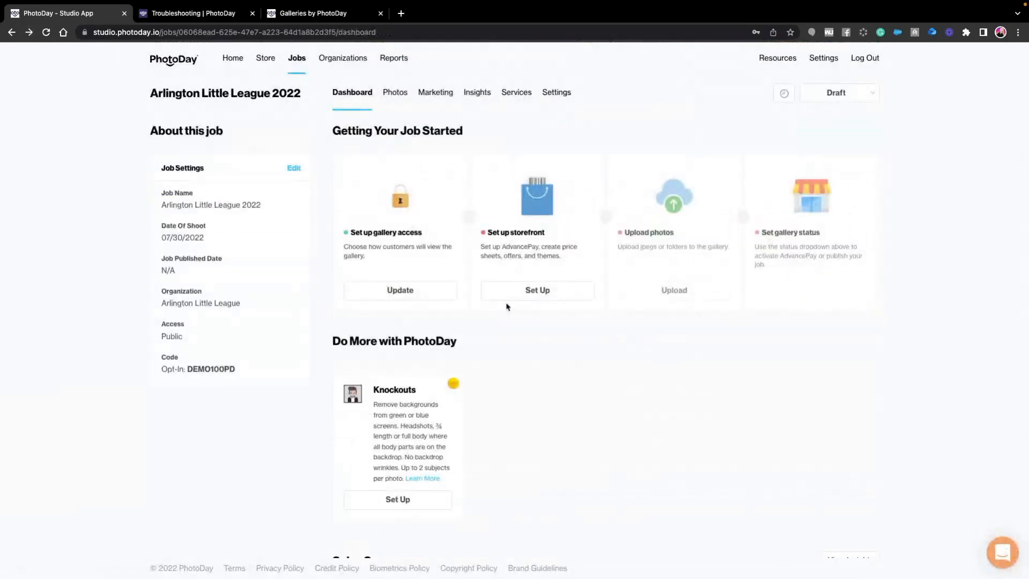
pyautogui.moveTo(187, 369); pyautogui.dragTo(236, 373)
pyautogui.click(257, 359)
# - Set up the job's storefront with the Fall Youth Sports credit sheet for AdvancePay credits
pyautogui.click(509, 292)
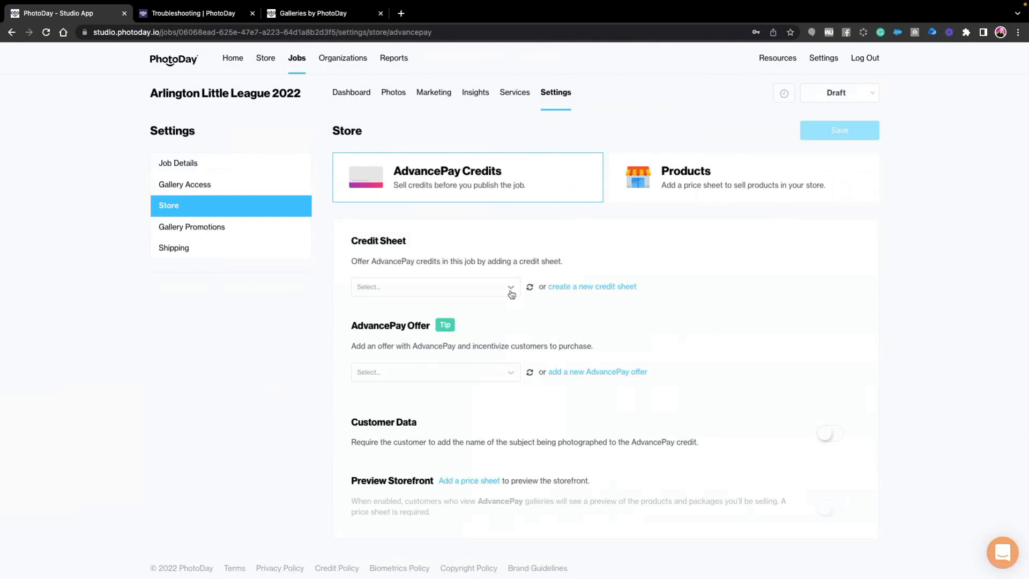
pyautogui.click(385, 290)
pyautogui.click(382, 306)
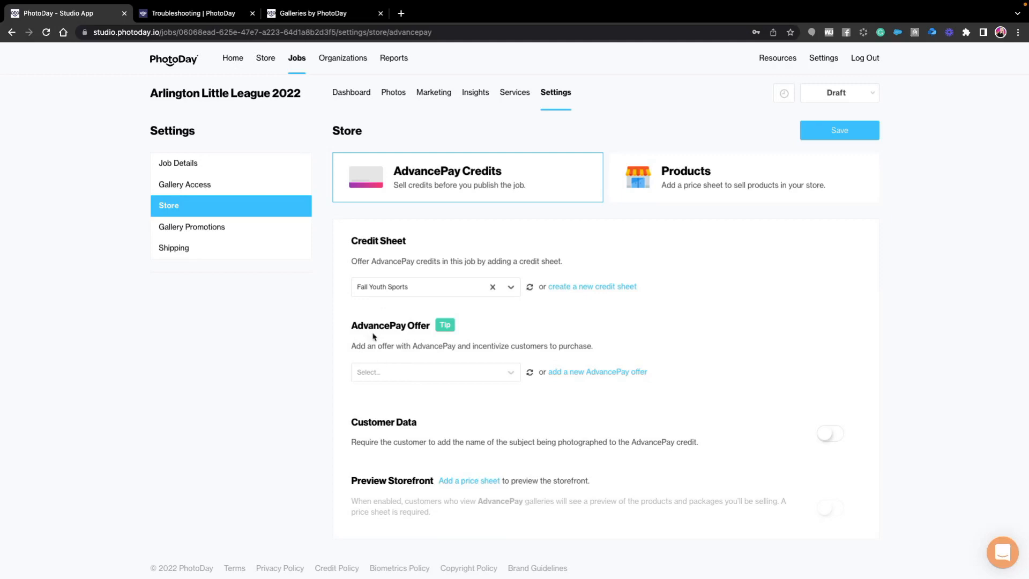
# - Add the AP Offer Fall 2022 AdvancePay offer, require the subject's name on credits, and save the store settings
pyautogui.click(386, 377)
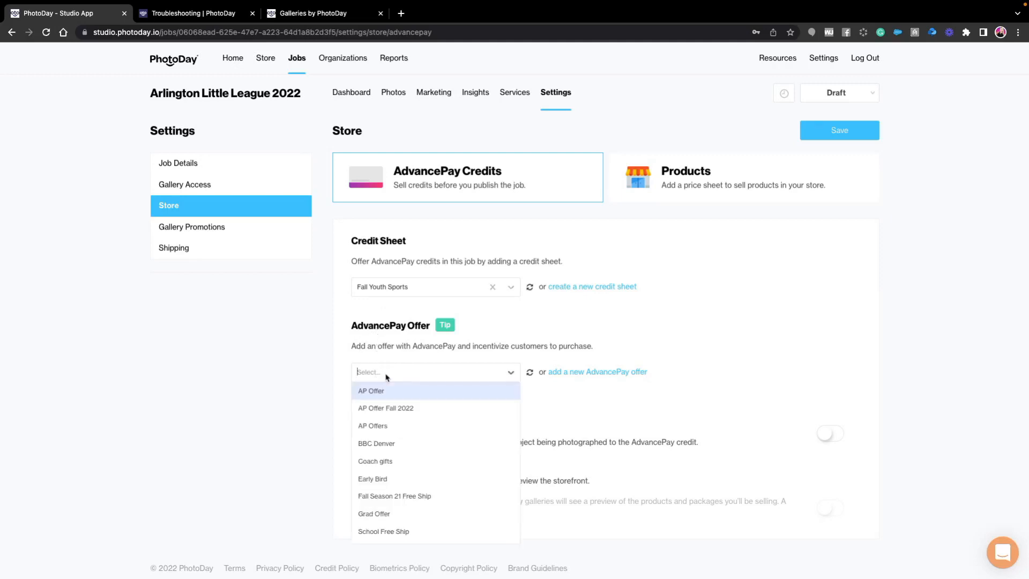
pyautogui.click(383, 407)
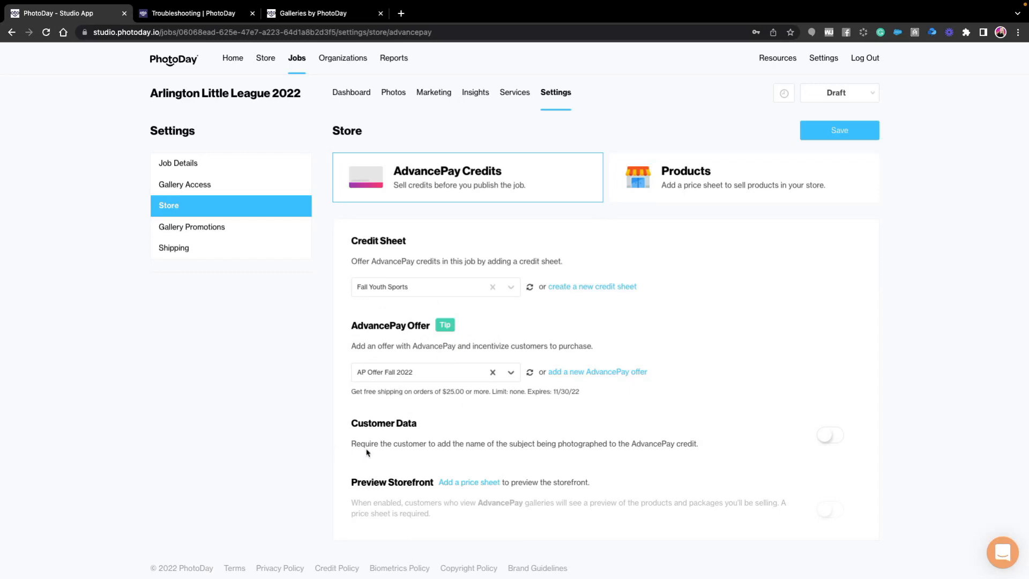
pyautogui.click(820, 437)
pyautogui.click(848, 130)
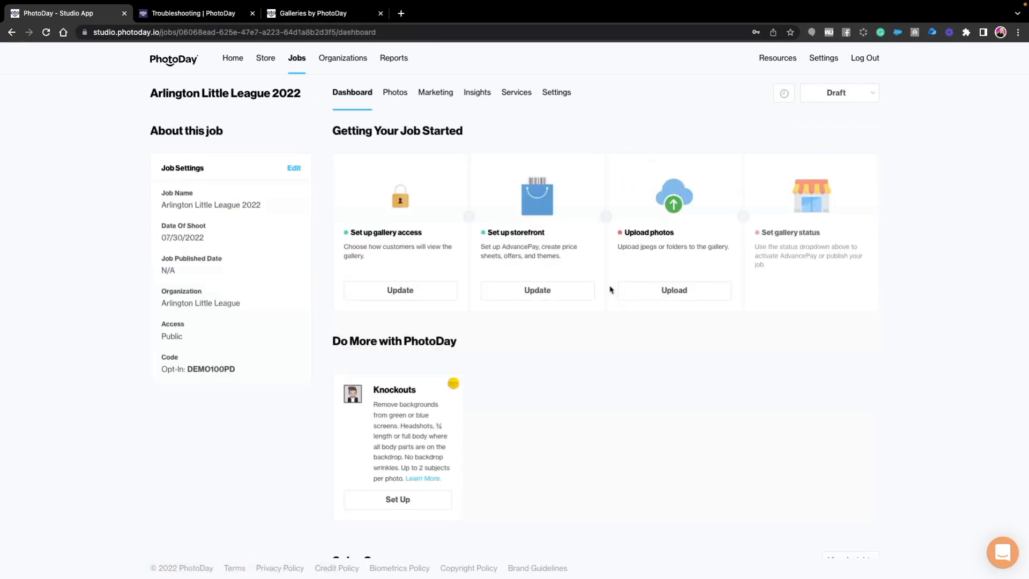
# - Check the job's product price sheet setting, then start a new price sheet in the Store named Fall Ball Pricing 22
pyautogui.click(537, 290)
pyautogui.click(716, 187)
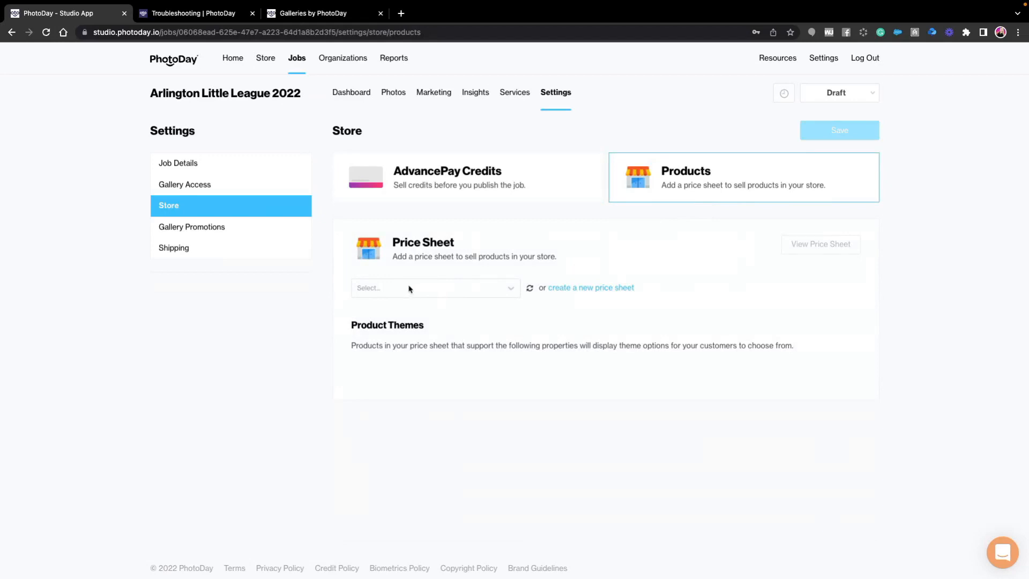
pyautogui.click(271, 64)
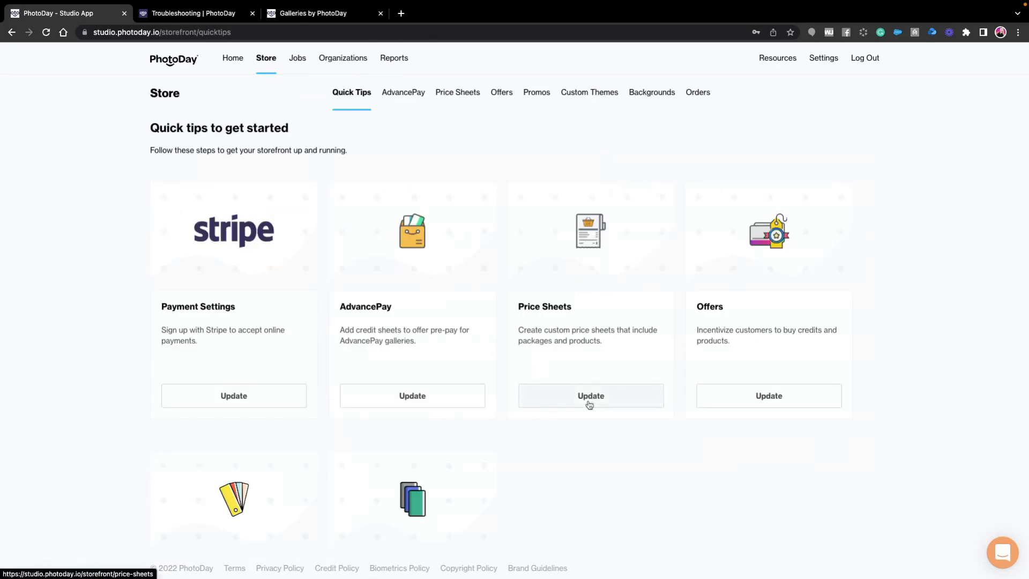
pyautogui.click(589, 404)
pyautogui.click(869, 139)
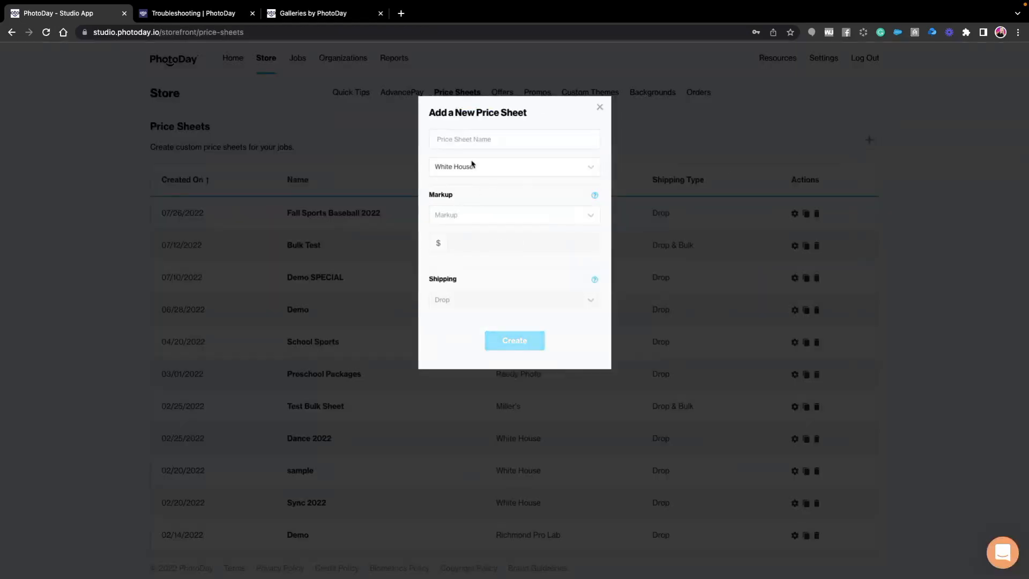
pyautogui.click(475, 139)
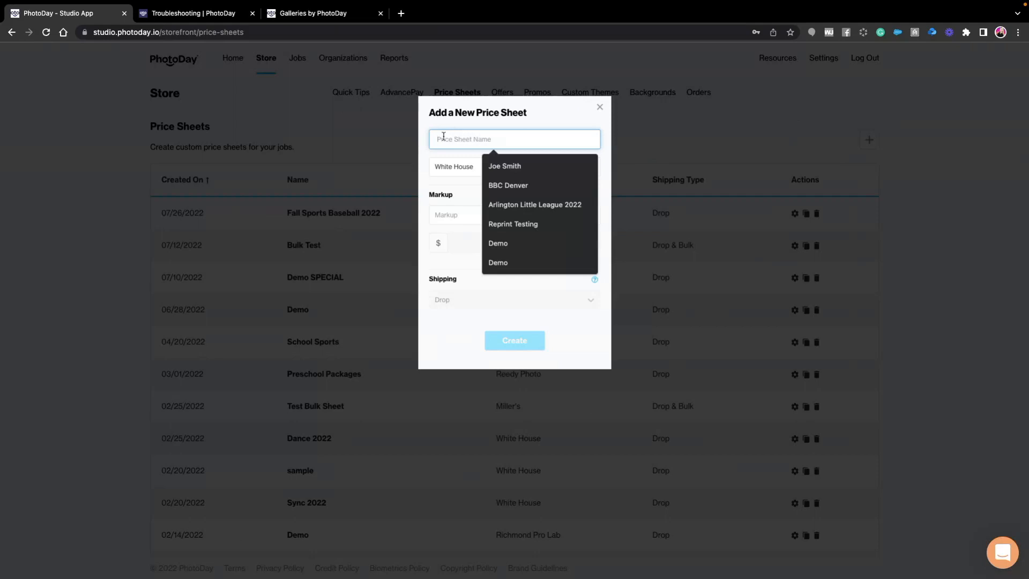
pyautogui.write('Fall')
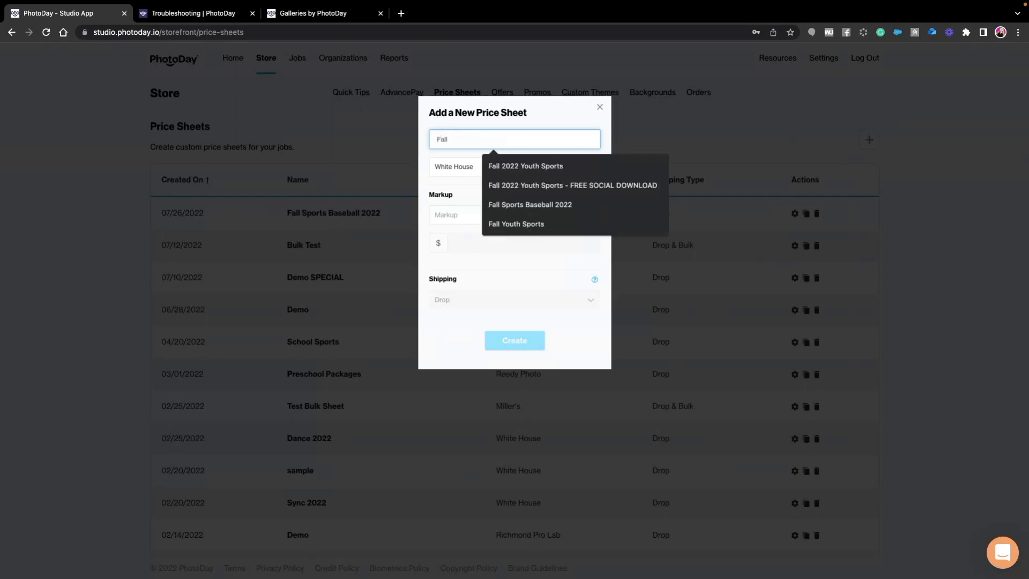
pyautogui.write(' Ball Pricing')
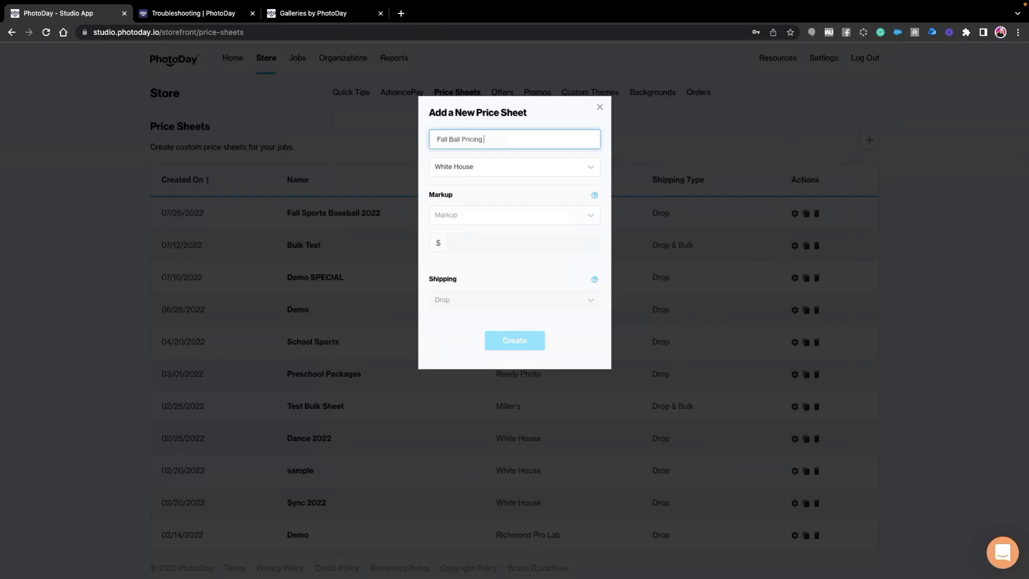
pyautogui.write(' 22')
# - Choose Reedy Photo as the price sheet's lab with a 200 percent markup, and create the price sheet
pyautogui.click(482, 167)
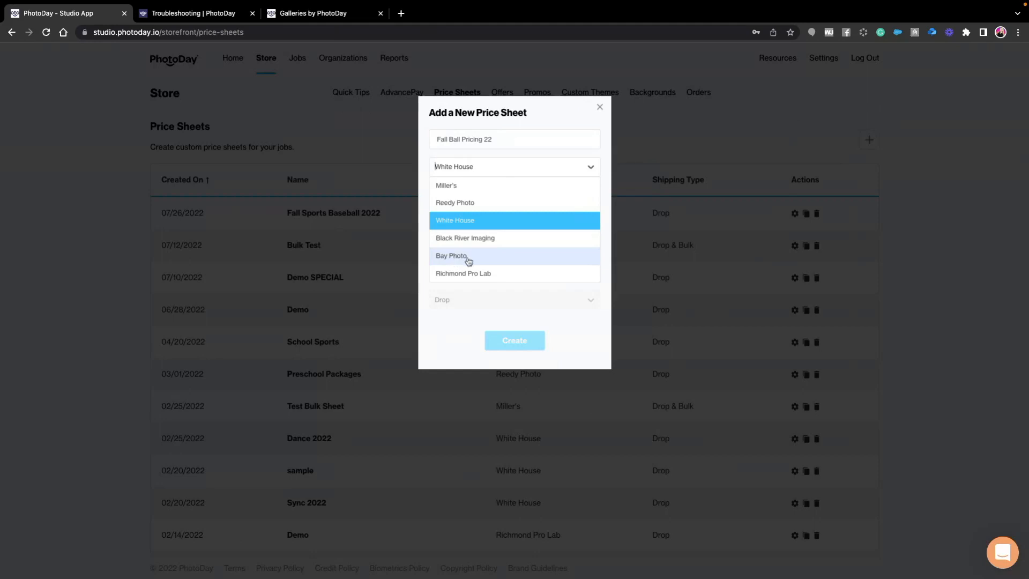
pyautogui.click(455, 204)
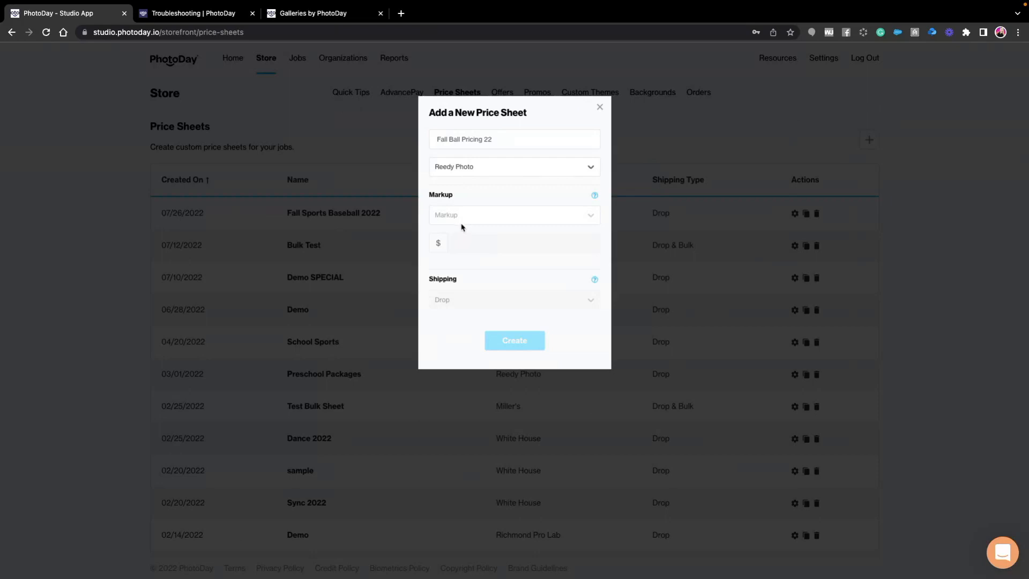
pyautogui.click(460, 214)
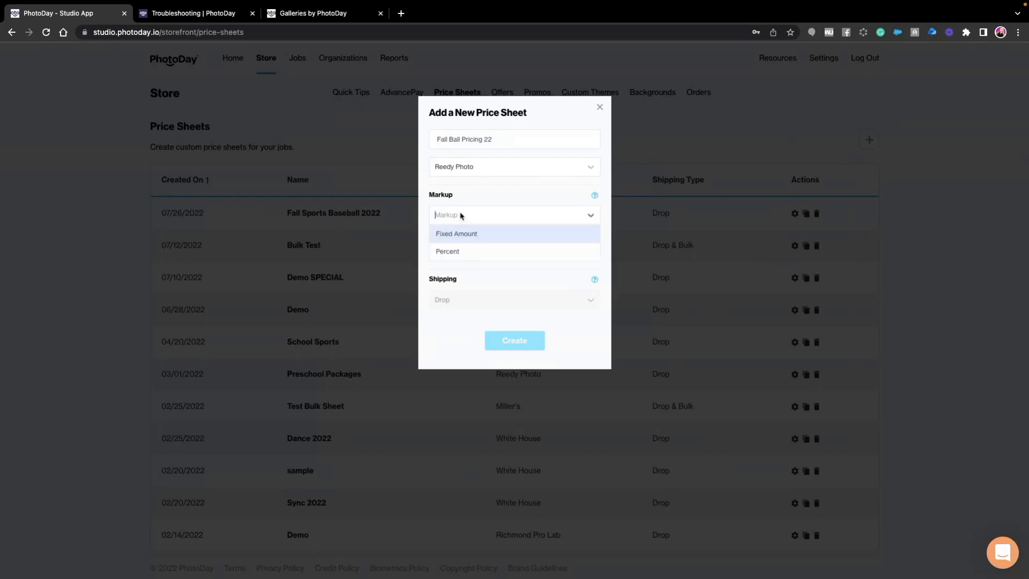
pyautogui.click(447, 251)
pyautogui.moveTo(455, 243); pyautogui.dragTo(429, 247)
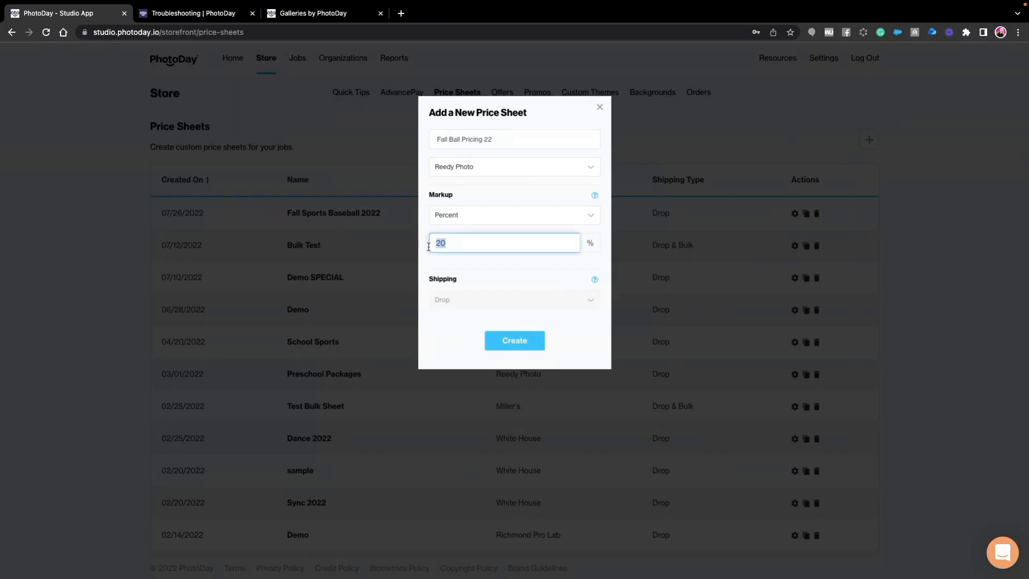
pyautogui.write('200')
pyautogui.click(517, 345)
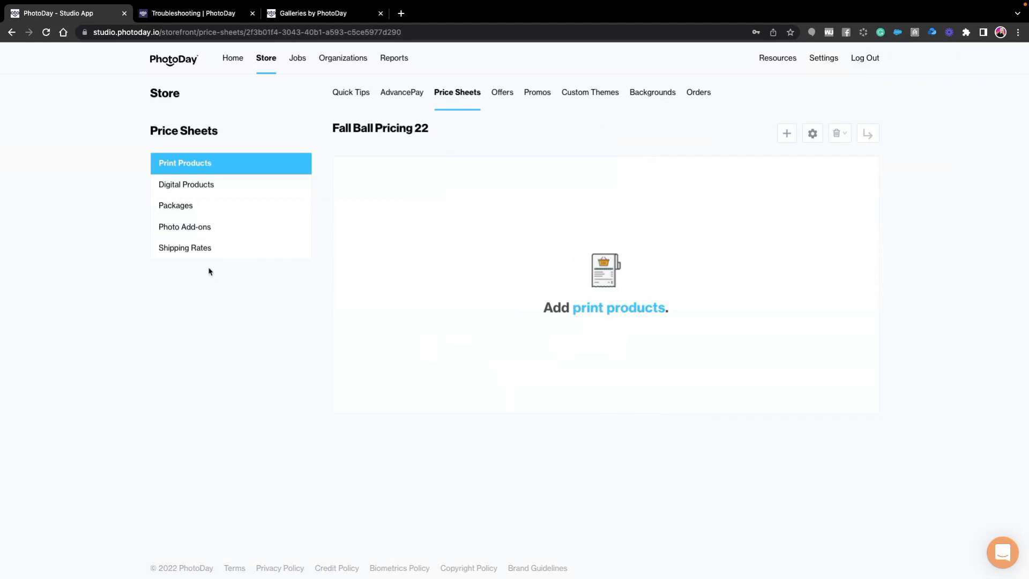
# - Start a new package in the Packages section of the Fall Ball Pricing 22 price sheet
pyautogui.click(179, 212)
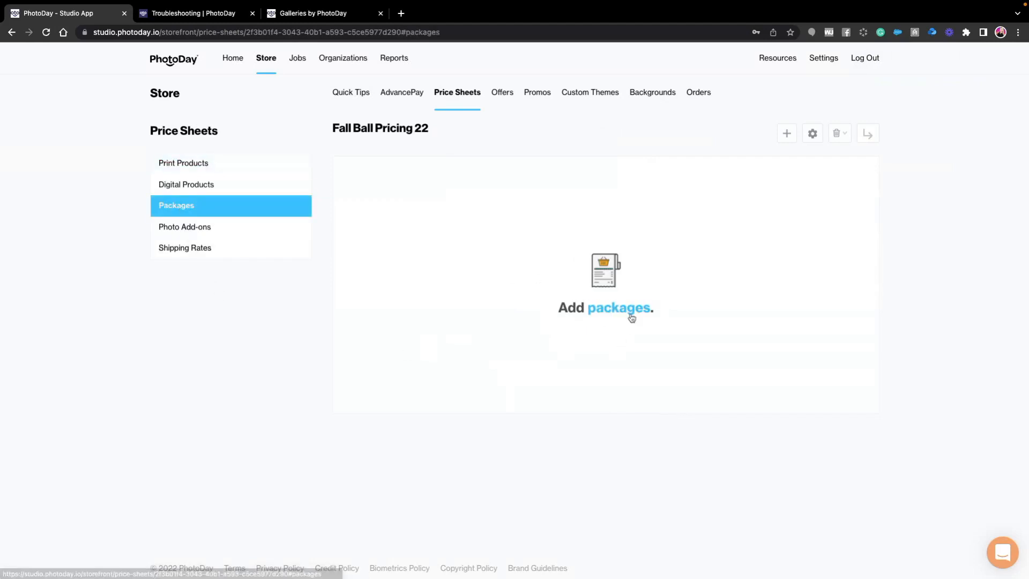
pyautogui.click(630, 315)
pyautogui.click(327, 151)
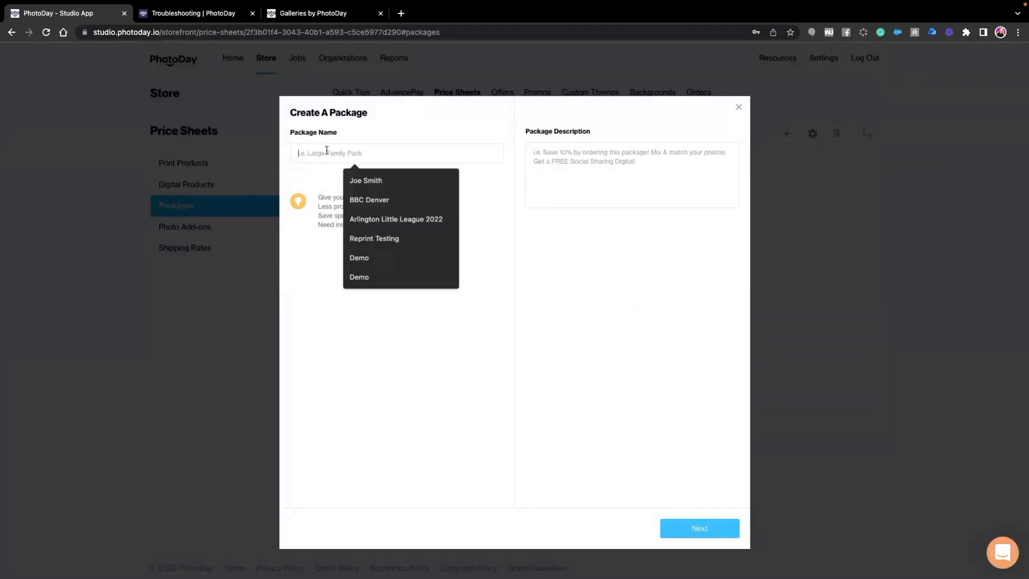
pyautogui.click(313, 182)
pyautogui.click(319, 152)
pyautogui.write('Large FAmil')
pyautogui.press('BackSpace')
pyautogui.press('BackSpace')
pyautogui.write('amily')
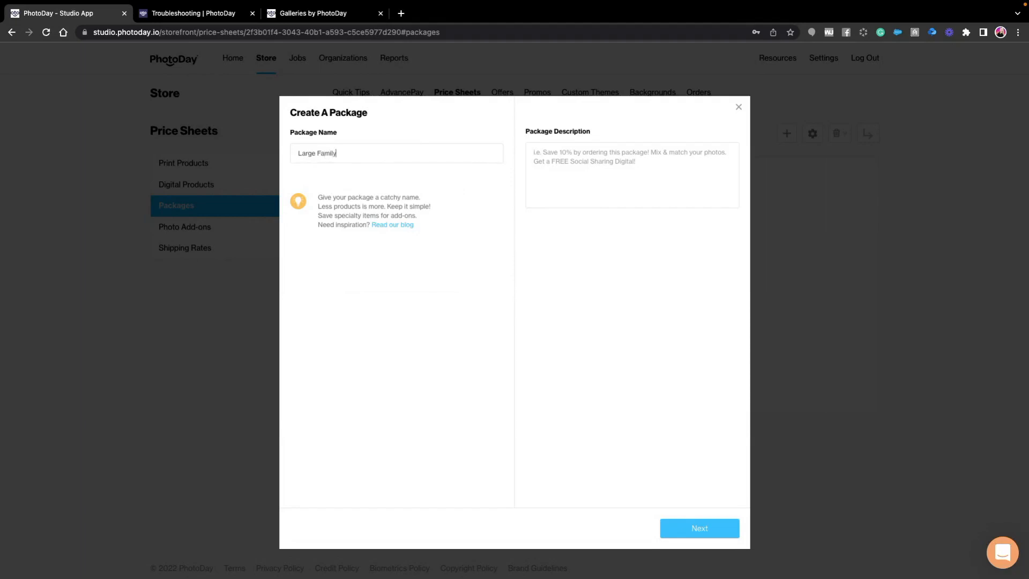
pyautogui.write(' Pack')
# - Name the new package 4 Digitals + 4 Print Pack
pyautogui.moveTo(366, 153); pyautogui.dragTo(268, 153)
pyautogui.write('4 Digitals + 4 Print PAck')
pyautogui.press('BackSpace')
pyautogui.press('BackSpace')
pyautogui.press('BackSpace')
pyautogui.write('ack')
# - Describe the package as "Save $20 by ordering this package! Get 4 free prints with your 4 free downloads." and proceed to its products
pyautogui.click(669, 164)
pyautogui.write('Save $')
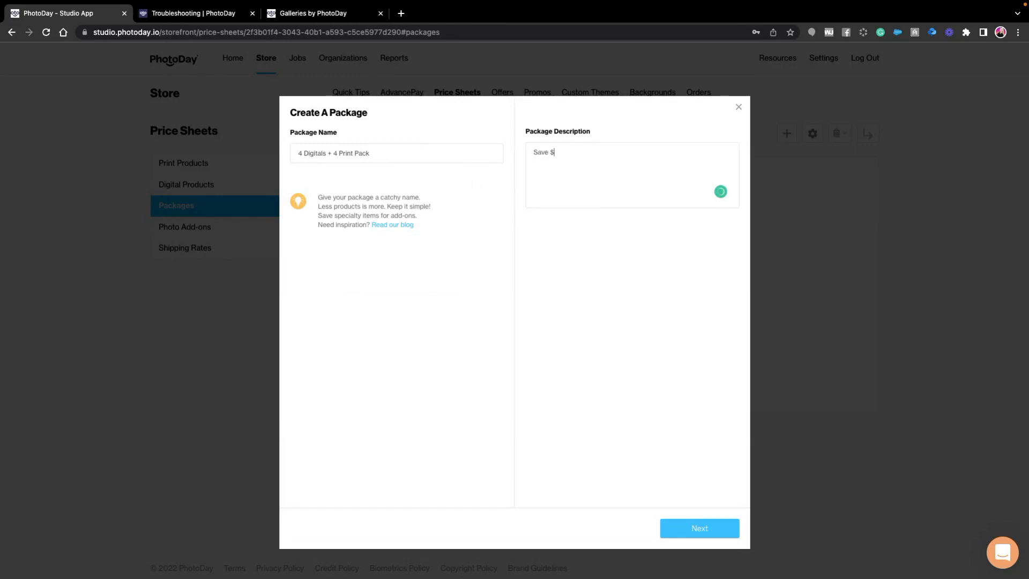
pyautogui.write('20 by ordering this package! Get 4 free s')
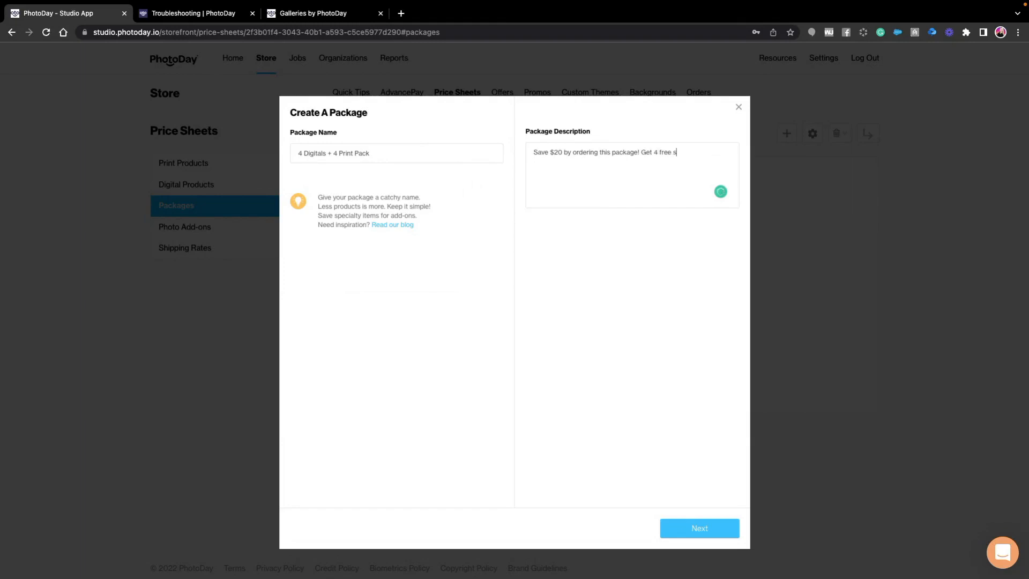
pyautogui.write('prints with your 4 free downloads.')
pyautogui.click(695, 528)
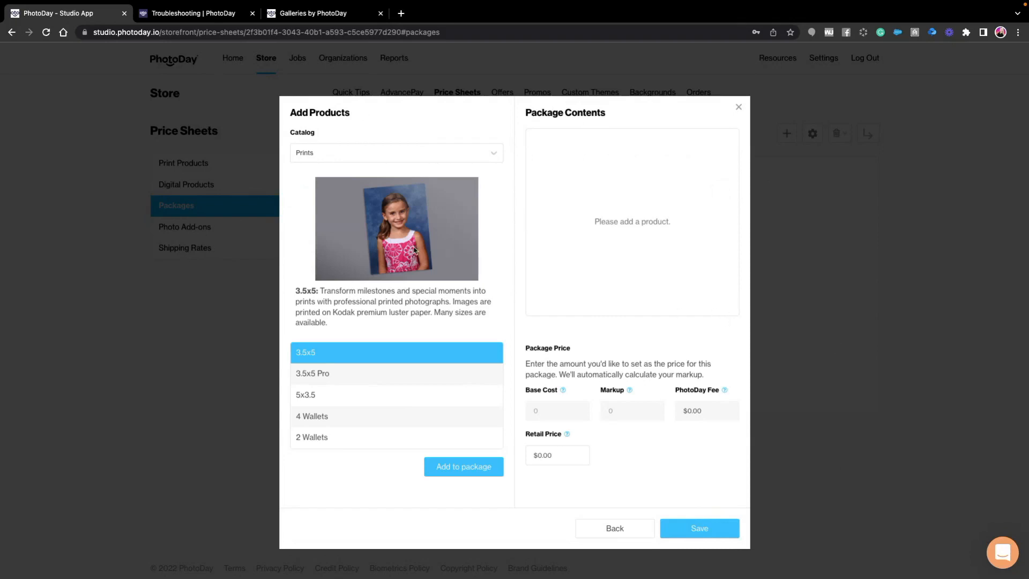
# - Add four High-Resolution Downloads from the Digital Downloads catalog to the package contents
pyautogui.scroll(-3, 384, 378)
pyautogui.scroll(-2, 381, 381)
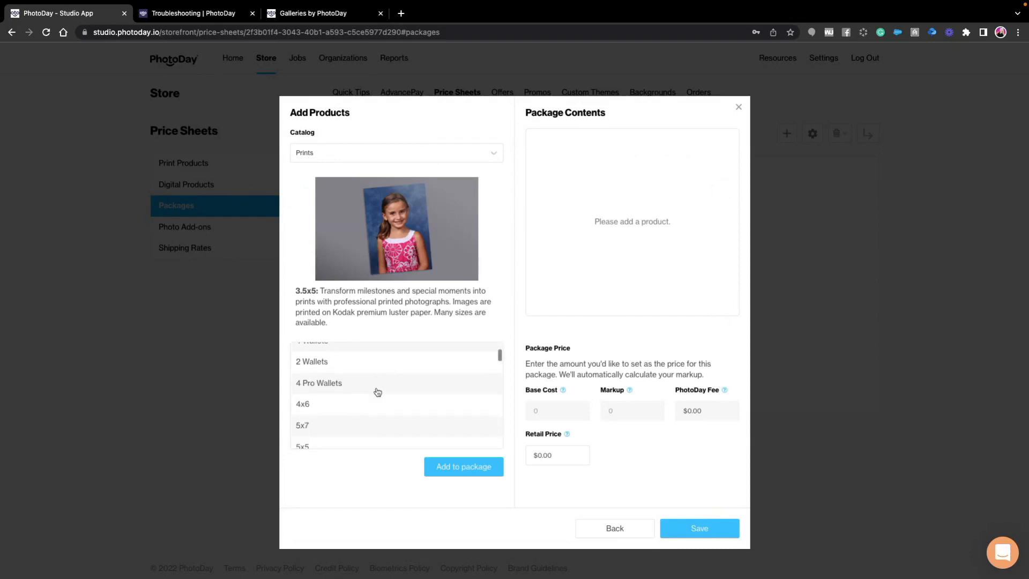
pyautogui.click(317, 158)
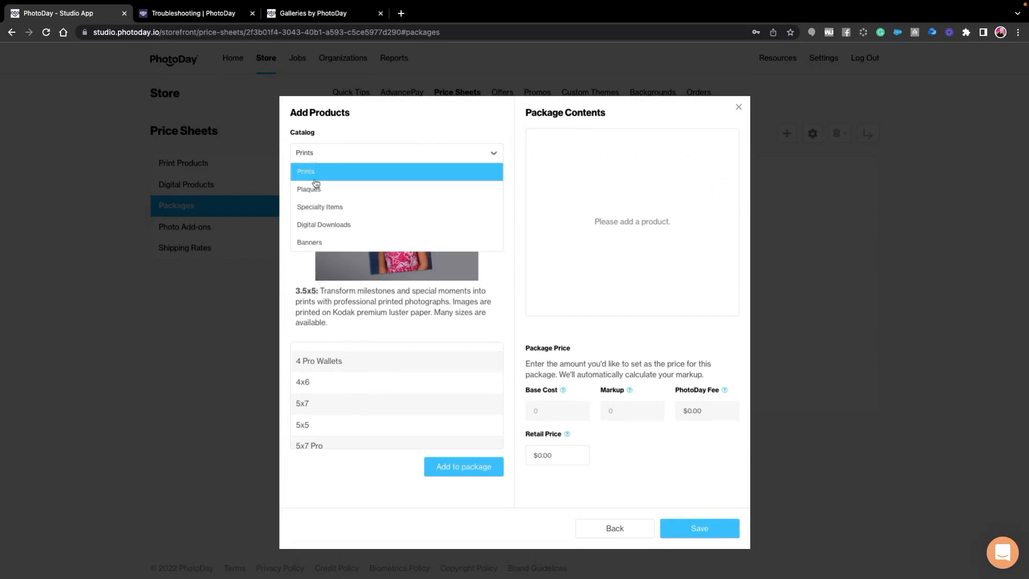
pyautogui.click(316, 224)
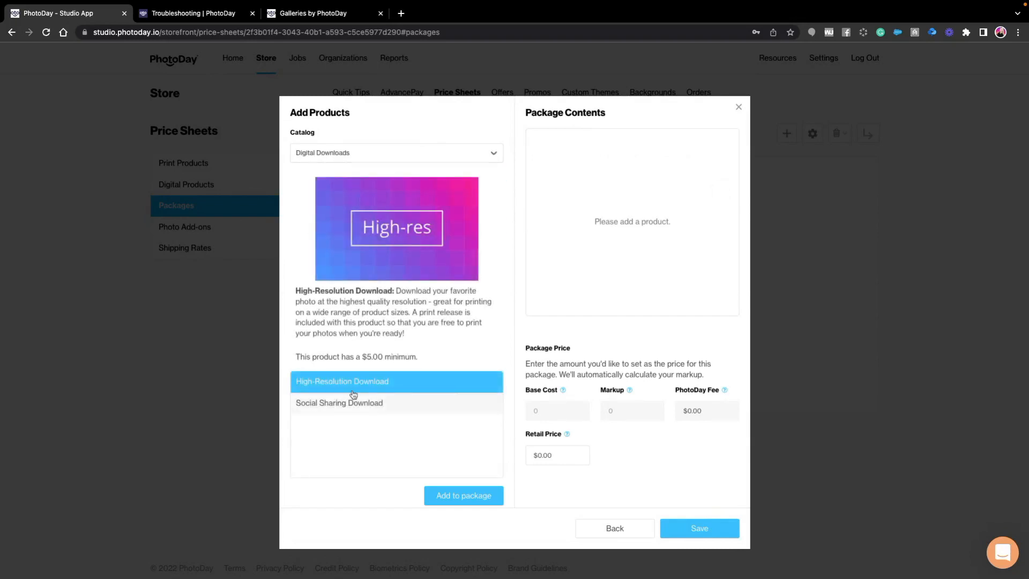
pyautogui.click(449, 494)
pyautogui.click(389, 390)
pyautogui.click(435, 492)
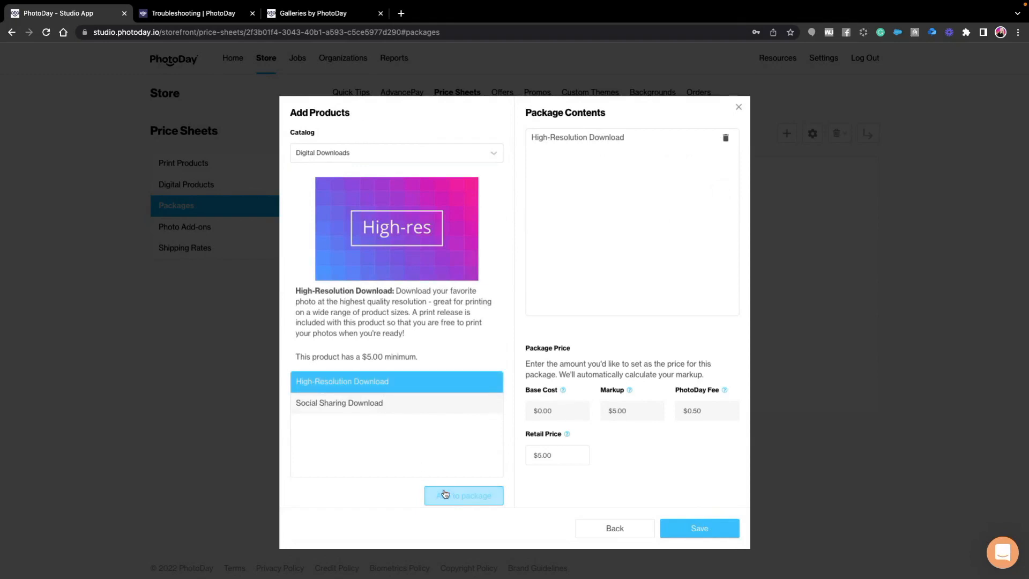
pyautogui.click(391, 387)
pyautogui.click(399, 383)
pyautogui.click(449, 493)
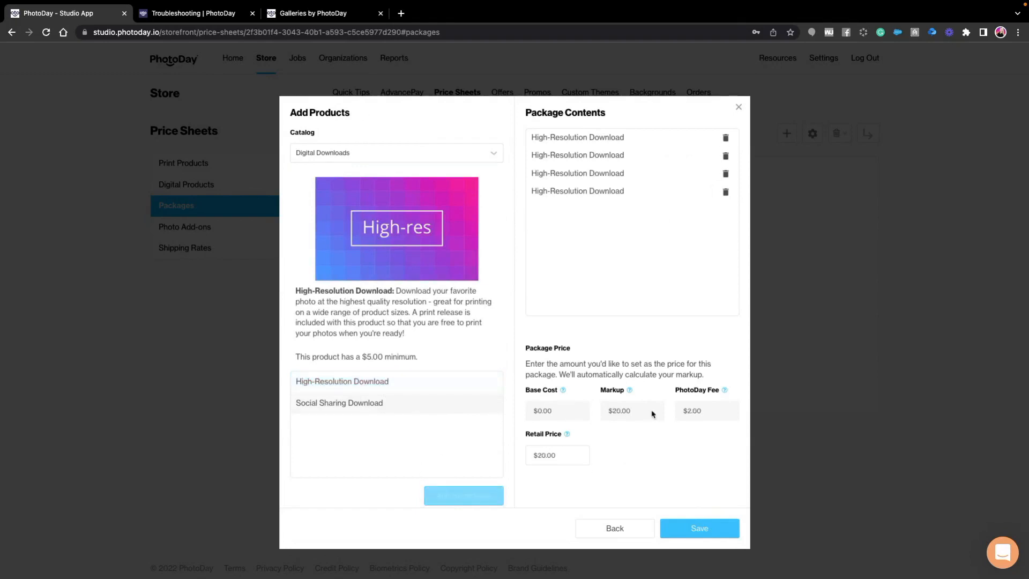
# - Add four separate 5x7 prints from the Prints catalog to the package contents
pyautogui.click(403, 153)
pyautogui.click(353, 172)
pyautogui.scroll(-5, 390, 410)
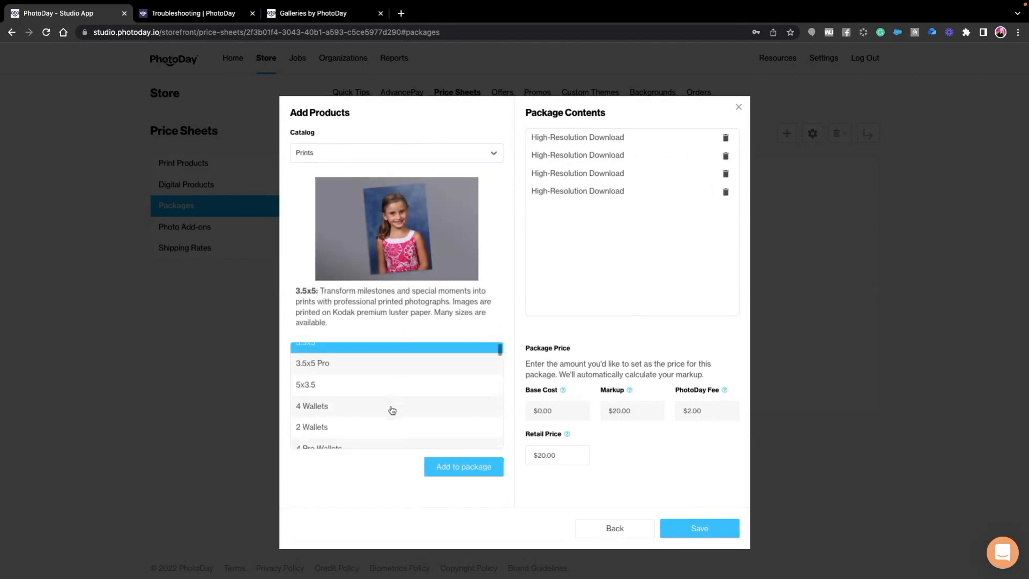
pyautogui.click(390, 403)
pyautogui.click(460, 462)
pyautogui.click(374, 403)
pyautogui.click(459, 467)
pyautogui.click(374, 403)
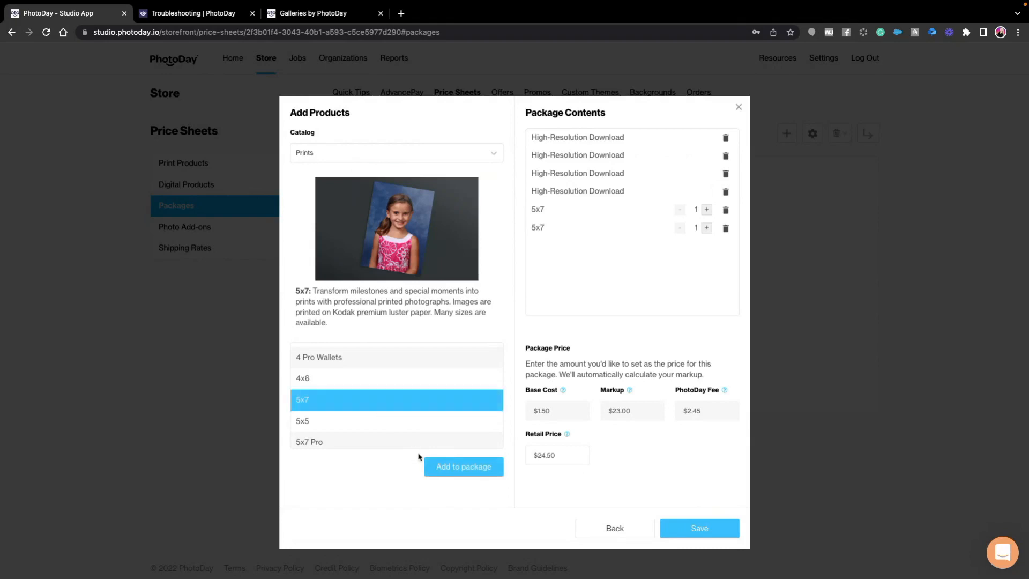
pyautogui.click(455, 467)
pyautogui.click(365, 402)
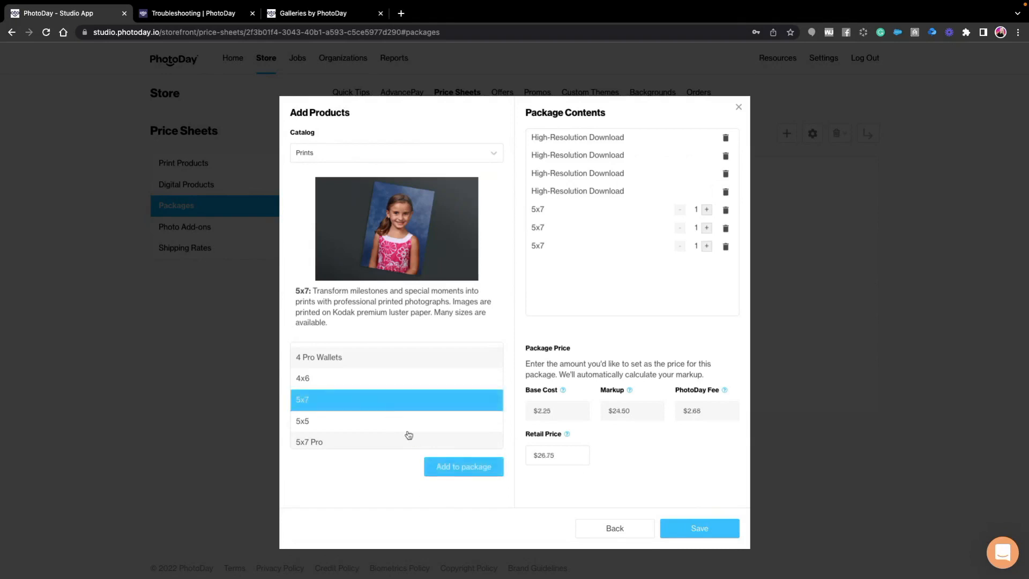
pyautogui.click(454, 471)
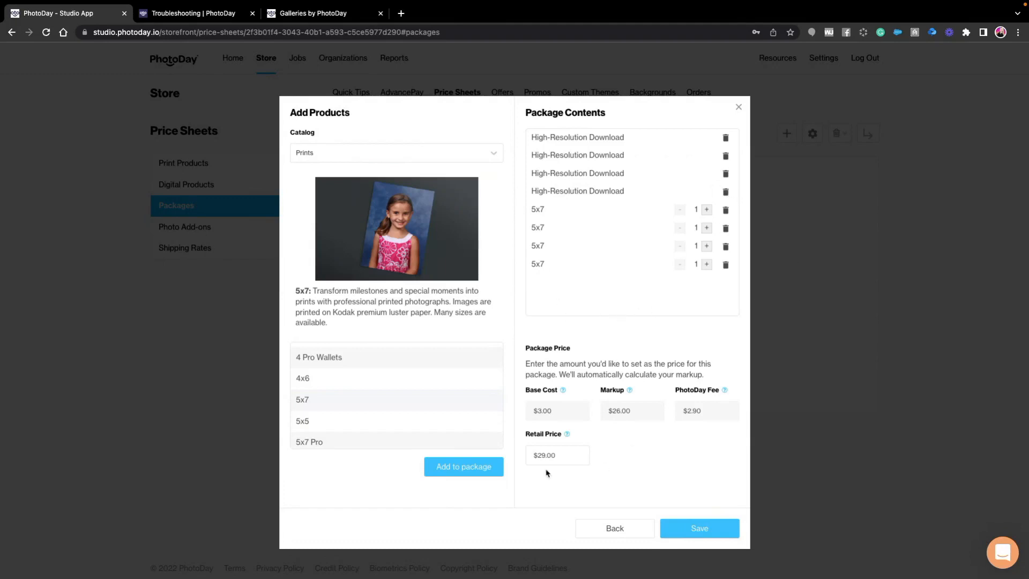
# - Set the package's retail price to $99.99 and save the package
pyautogui.click(577, 457)
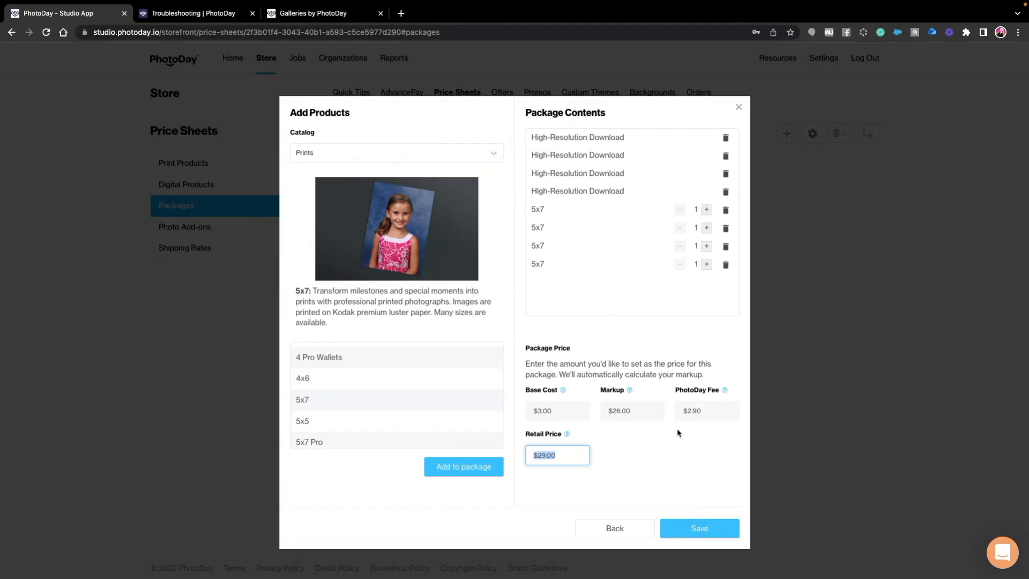
pyautogui.write('99')
pyautogui.click(709, 450)
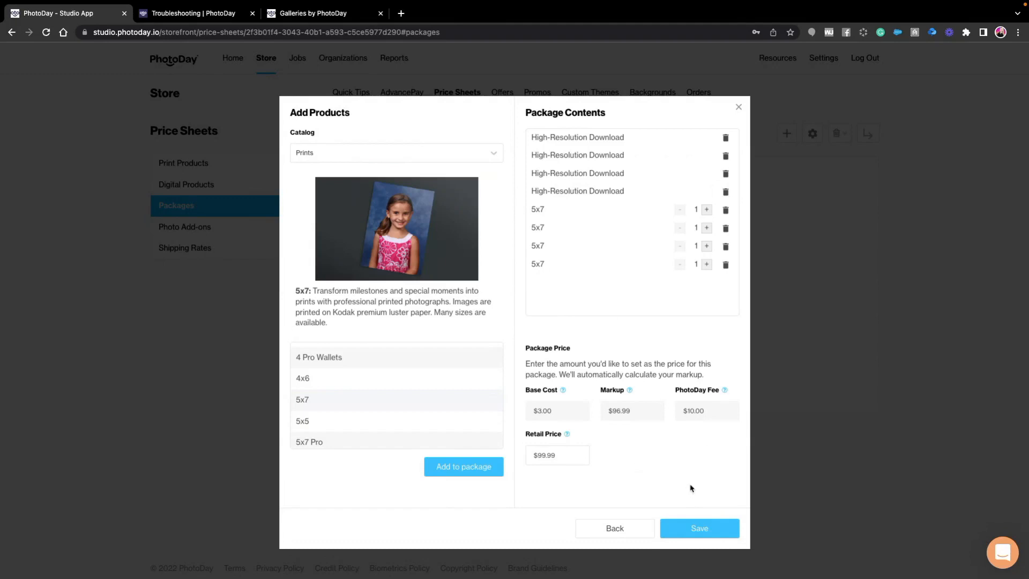
pyautogui.click(697, 528)
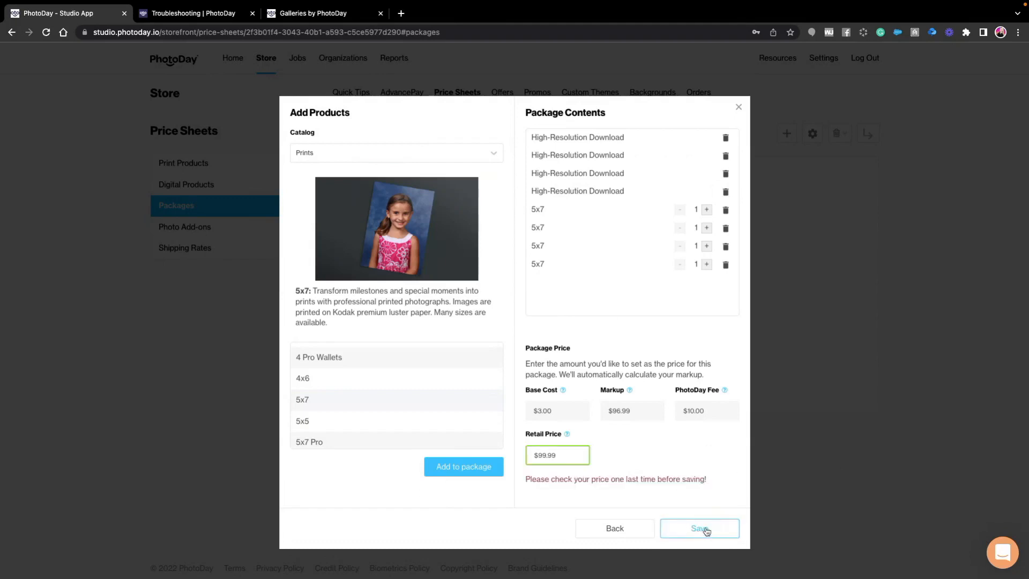
pyautogui.click(673, 530)
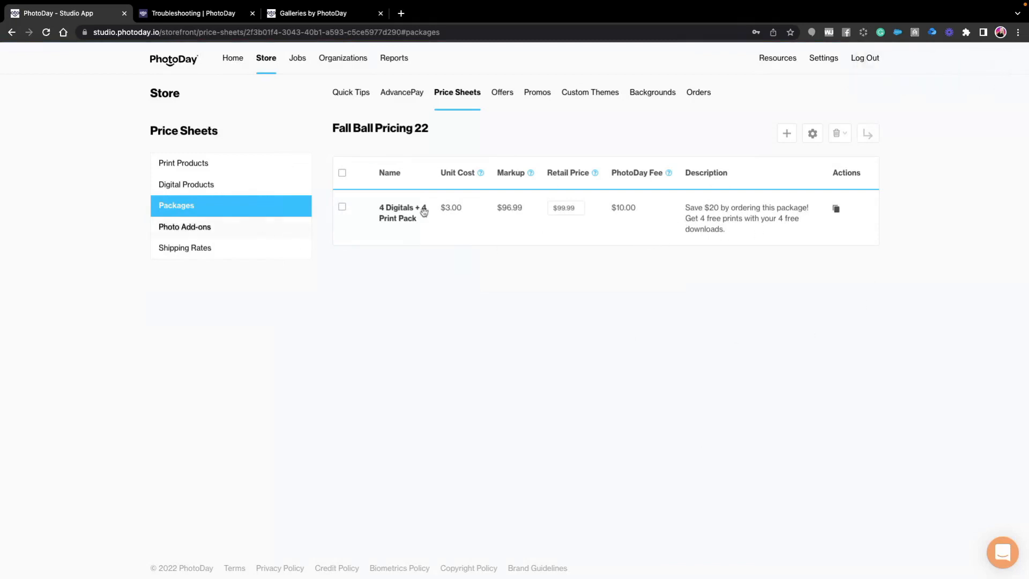
# - Start a second package in the price sheet and name it Memory Mate Package
pyautogui.click(786, 133)
pyautogui.click(337, 151)
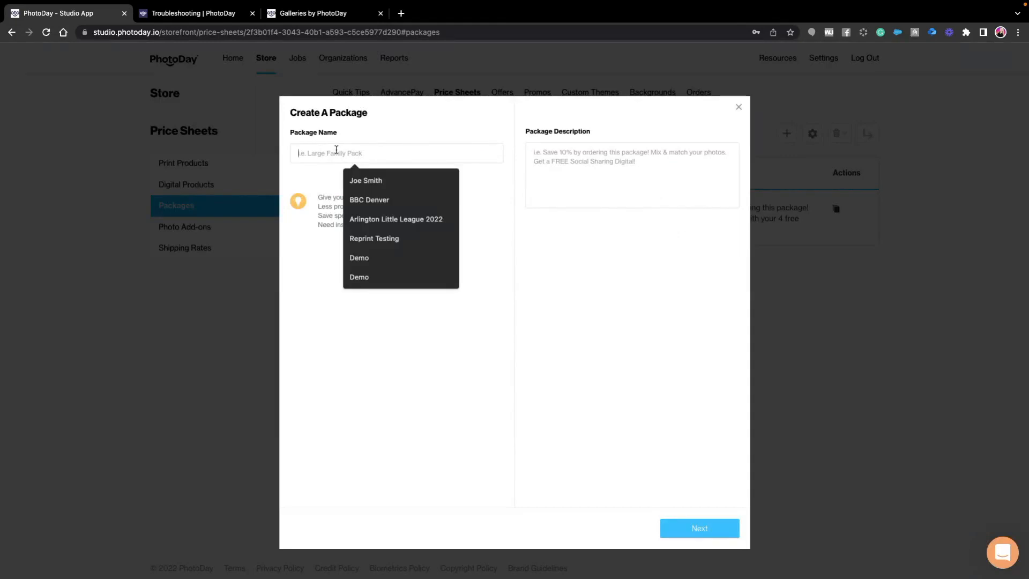
pyautogui.write('Memory Mate Package')
# - Describe the package as "Get a free magnet when you order this package." and proceed to its products
pyautogui.click(589, 168)
pyautogui.write('Get a fre')
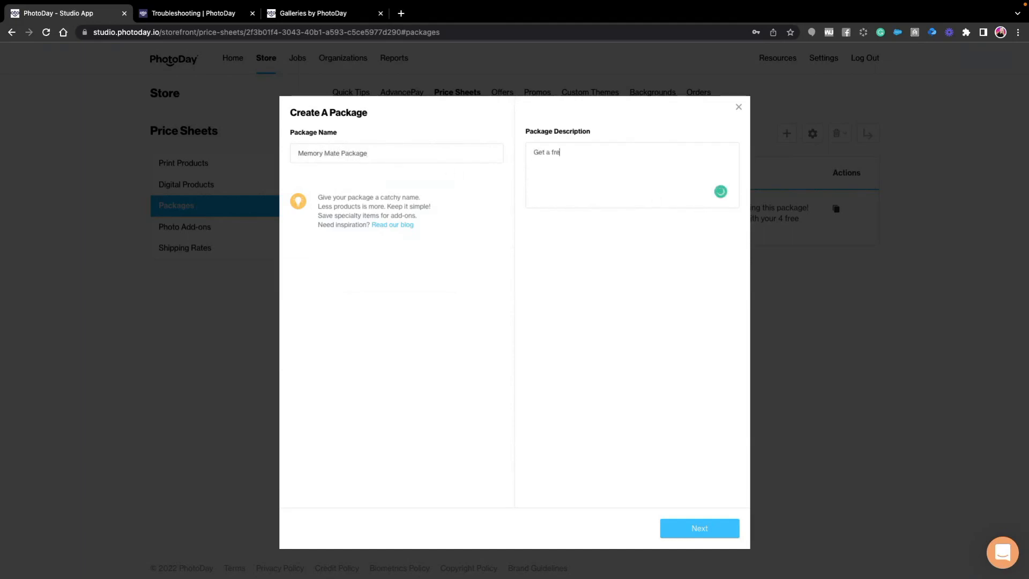
pyautogui.write('e magnet when you order this package.')
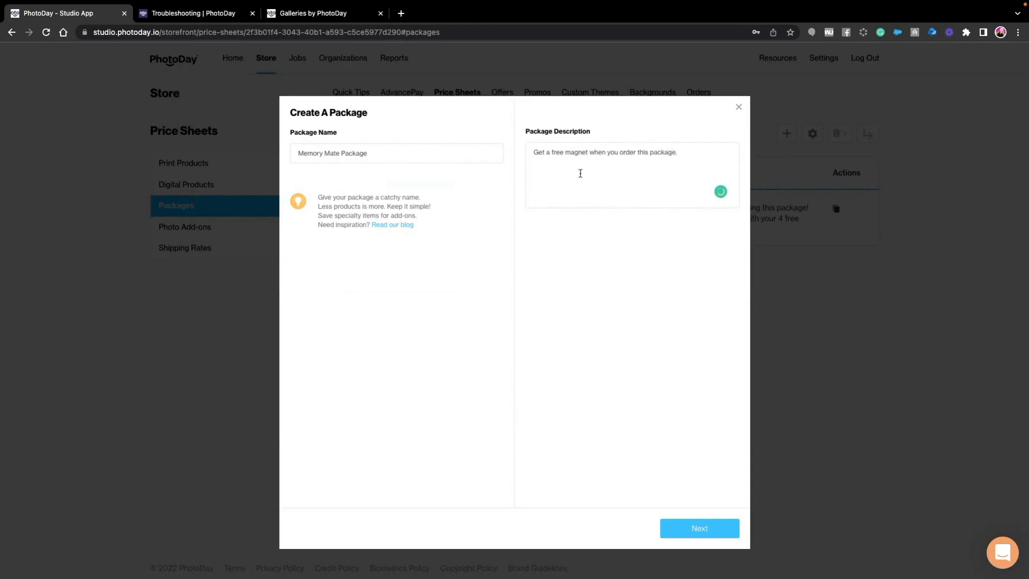
pyautogui.click(695, 530)
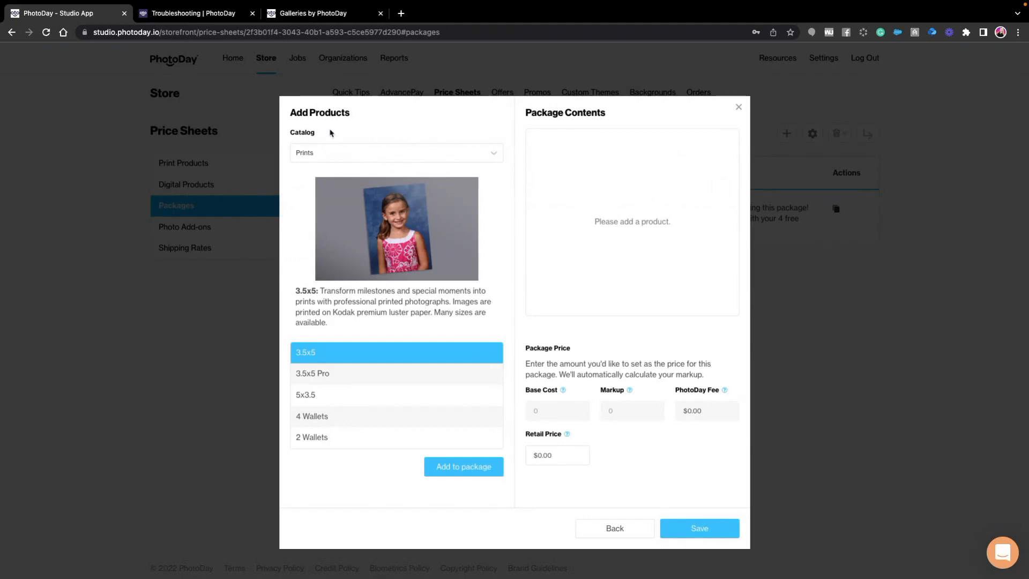
# - Add a Memory Mate Vertical from the Prints catalog to the package contents
pyautogui.click(328, 151)
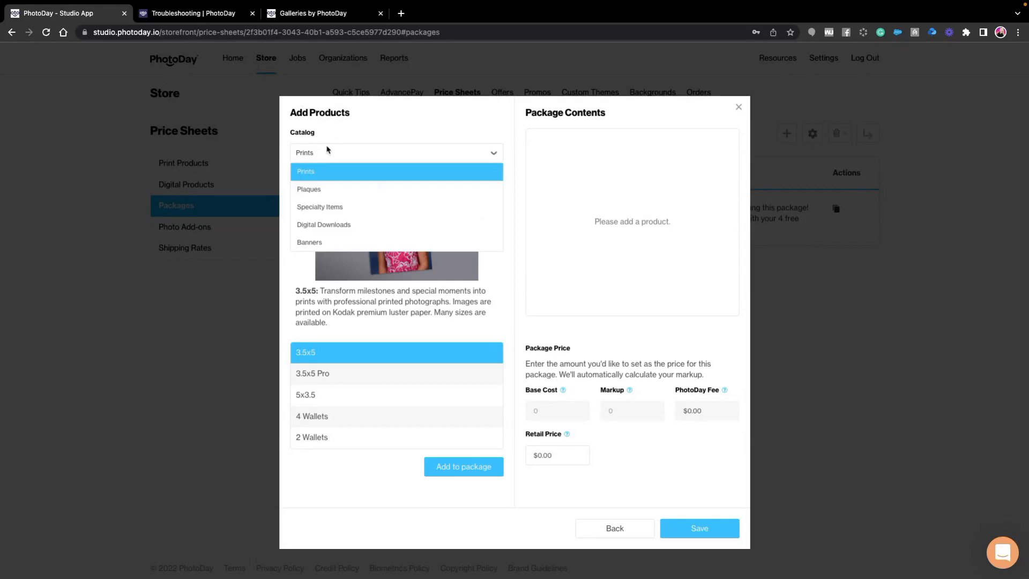
pyautogui.click(321, 155)
pyautogui.scroll(-5, 340, 444)
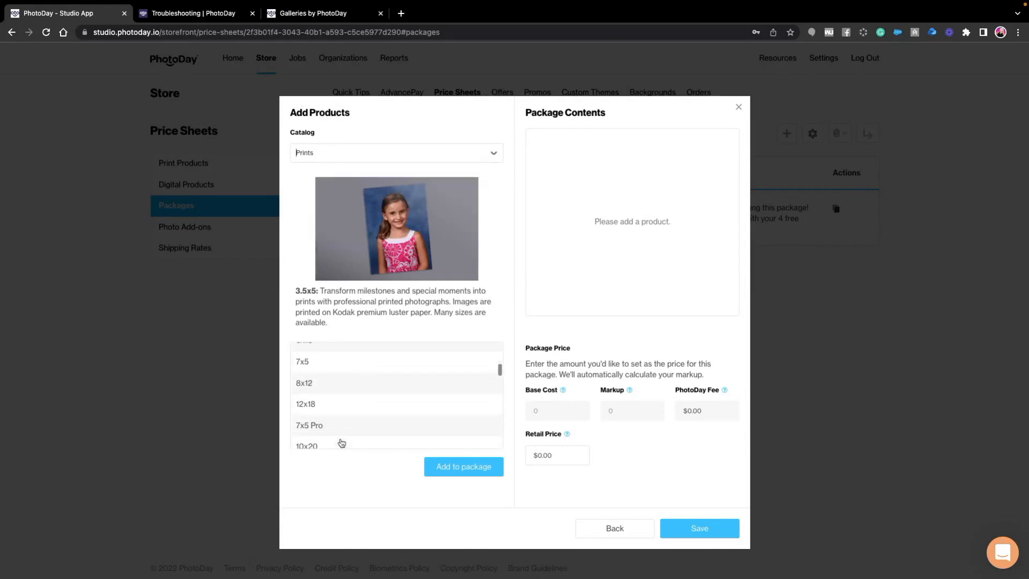
pyautogui.scroll(-5, 340, 443)
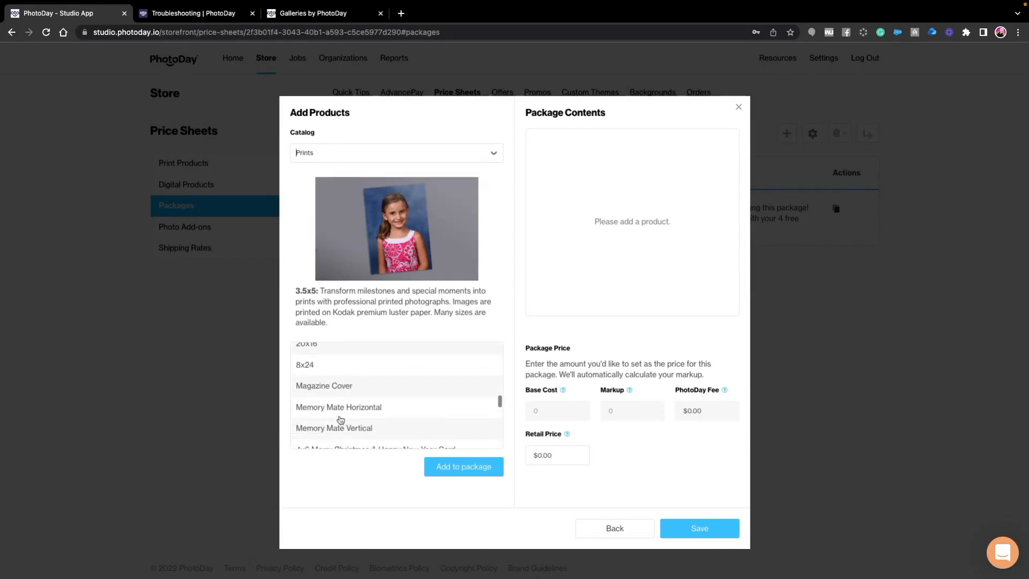
pyautogui.click(345, 429)
pyautogui.click(465, 457)
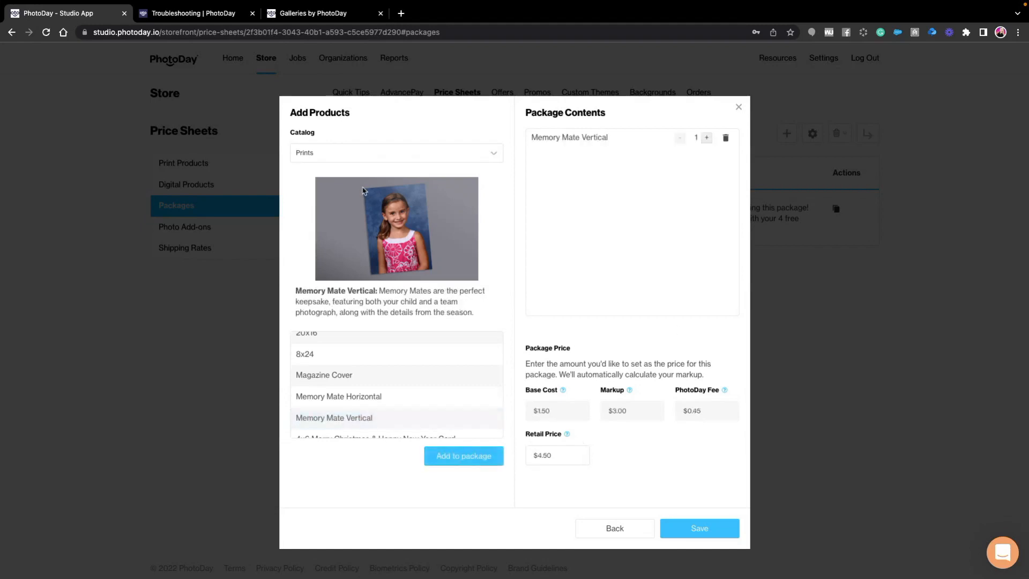
# - Add one regular 8x10 print to the Memory Mate package
pyautogui.scroll(6, 350, 380)
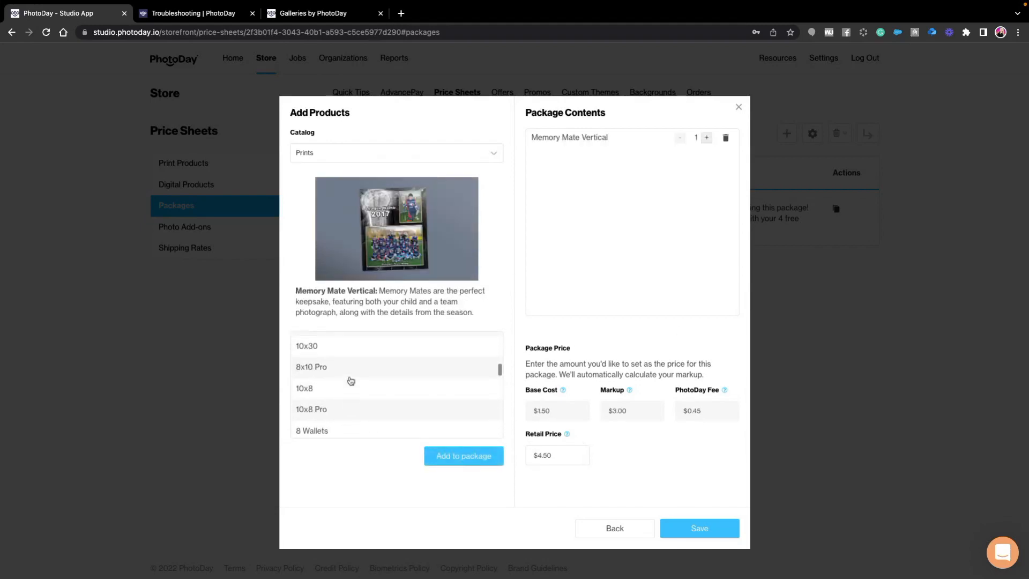
pyautogui.scroll(1, 332, 375)
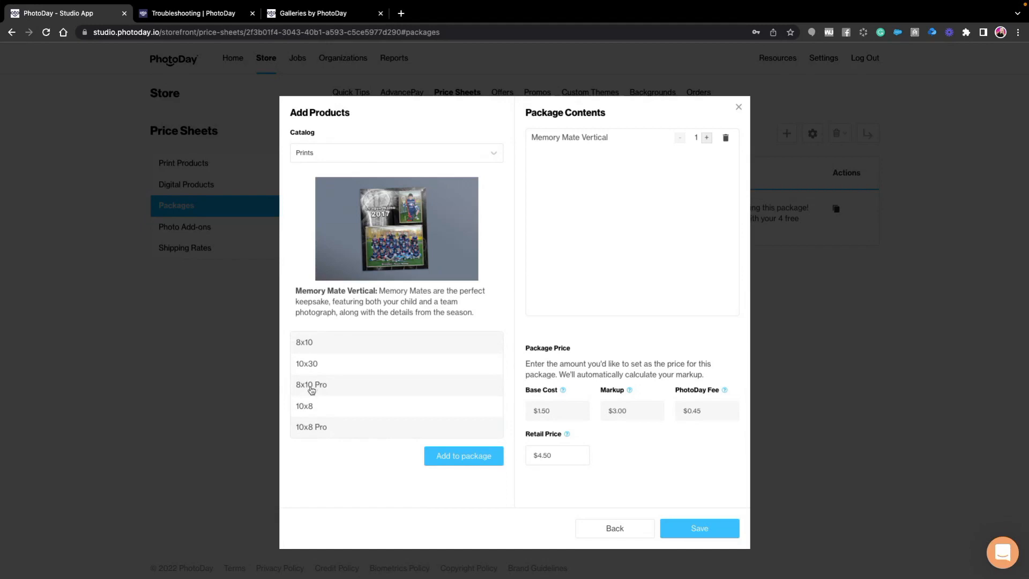
pyautogui.click(324, 389)
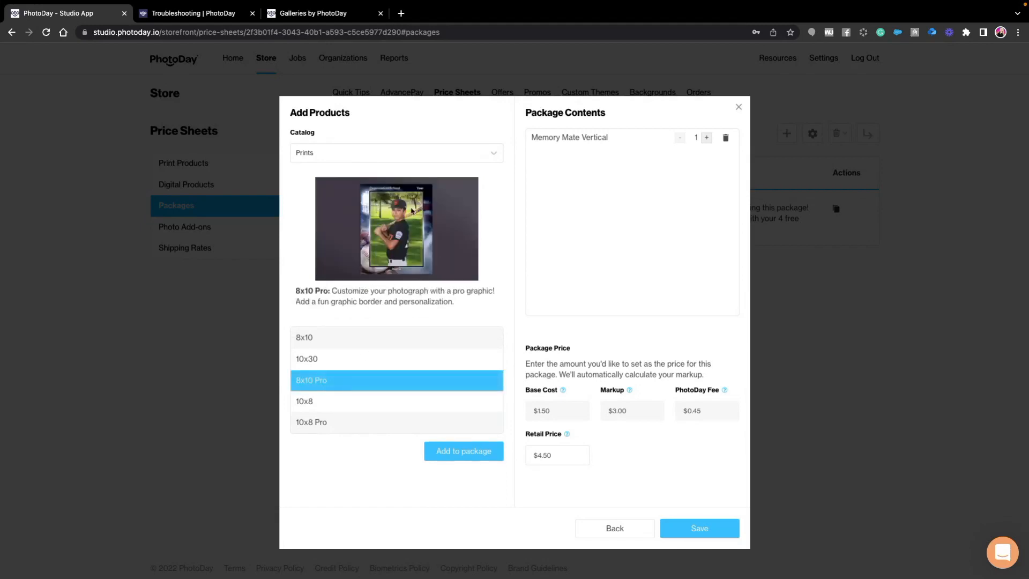
pyautogui.scroll(2, 344, 379)
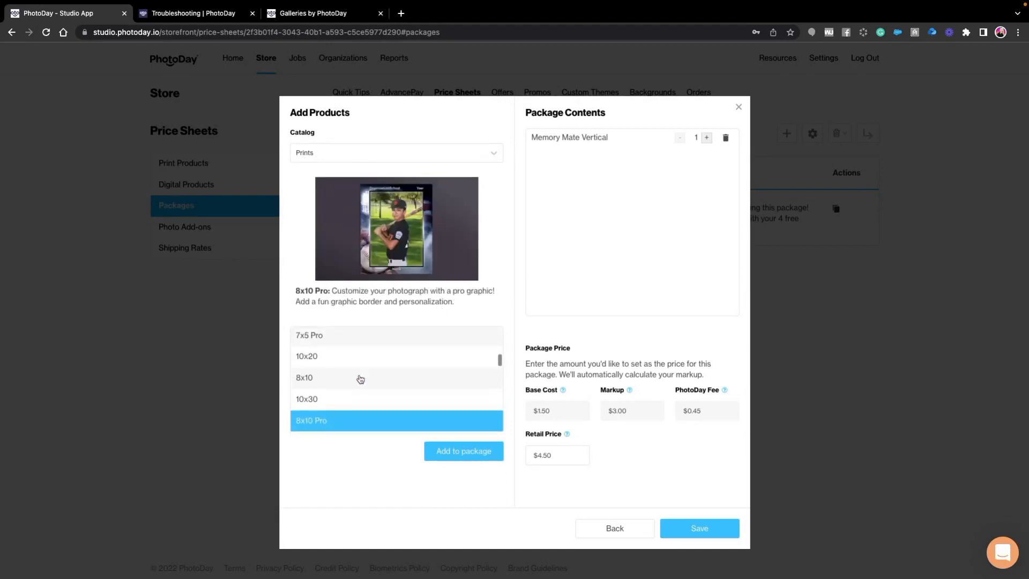
pyautogui.click(353, 391)
pyautogui.click(455, 467)
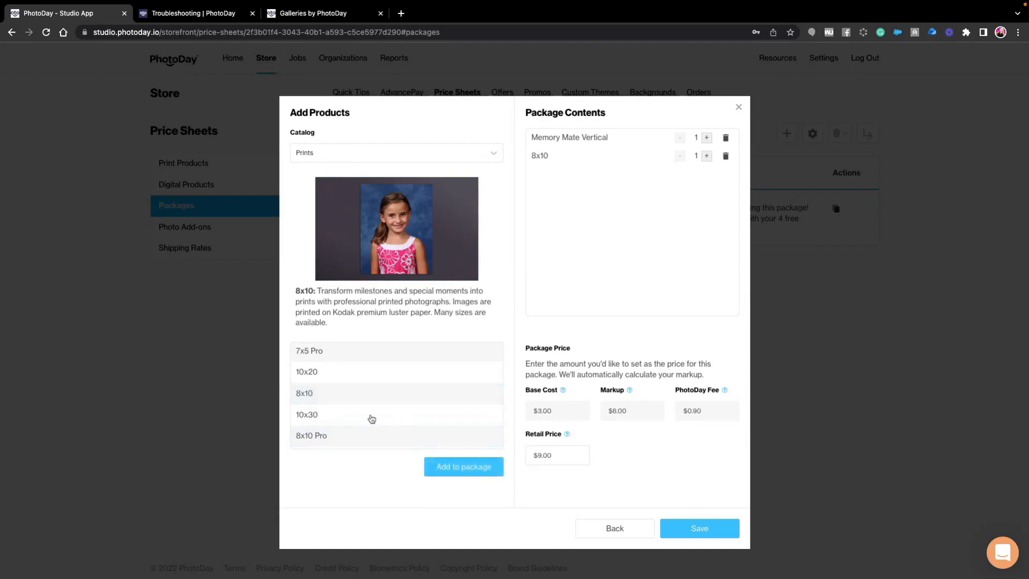
# - Add one regular 5x7 print to the Memory Mate package
pyautogui.scroll(2, 377, 397)
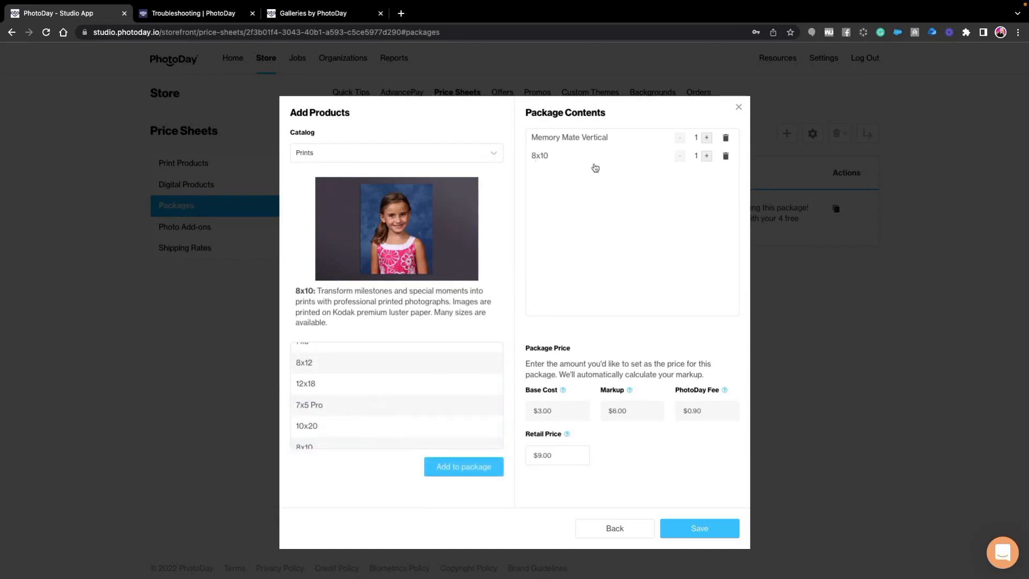
pyautogui.scroll(5, 344, 396)
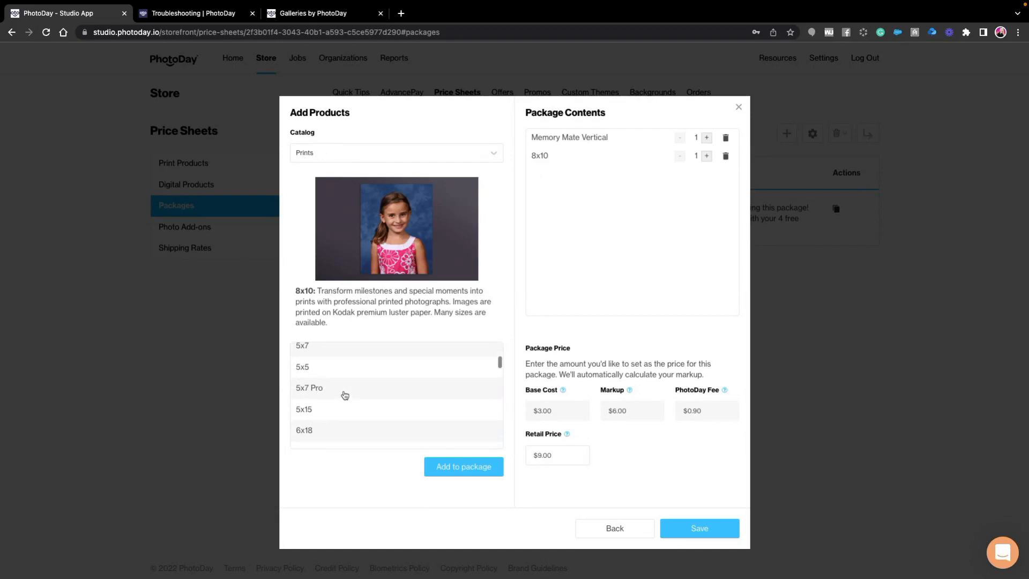
pyautogui.click(344, 395)
pyautogui.click(457, 467)
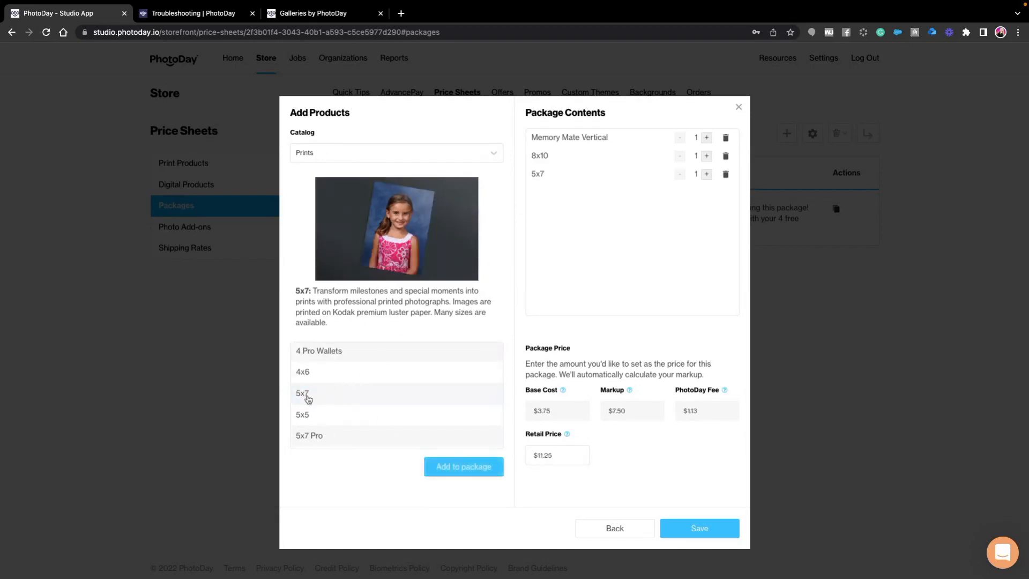
# - Add a second regular 5x7 print as a separate item in the Memory Mate package
pyautogui.click(707, 174)
pyautogui.click(679, 175)
pyautogui.click(327, 394)
pyautogui.click(460, 466)
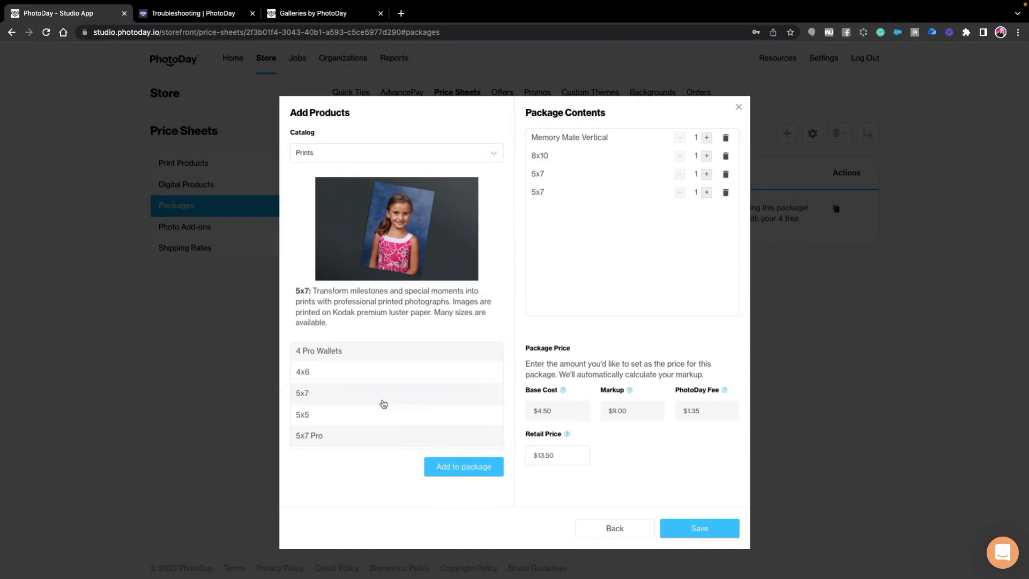
# - Add the regular 3.5x5 print to the package contents with a quantity of 2
pyautogui.scroll(4, 384, 403)
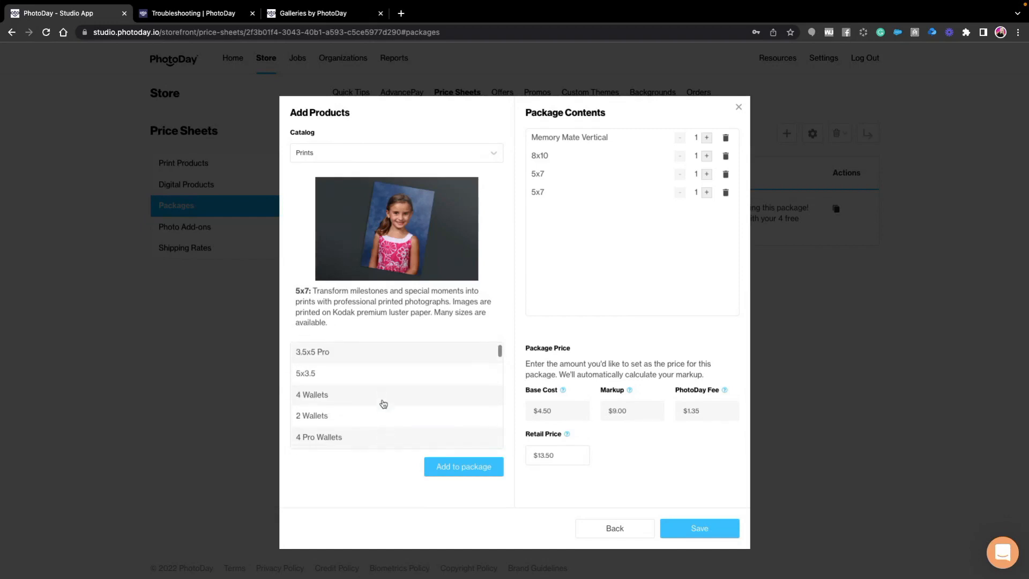
pyautogui.scroll(1, 384, 404)
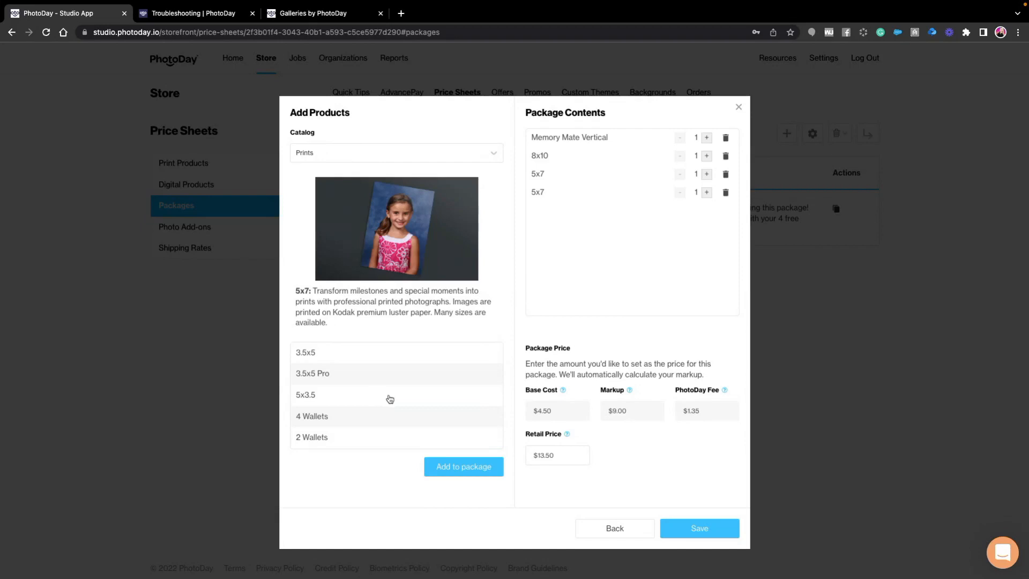
pyautogui.click(344, 355)
pyautogui.click(461, 466)
pyautogui.click(706, 213)
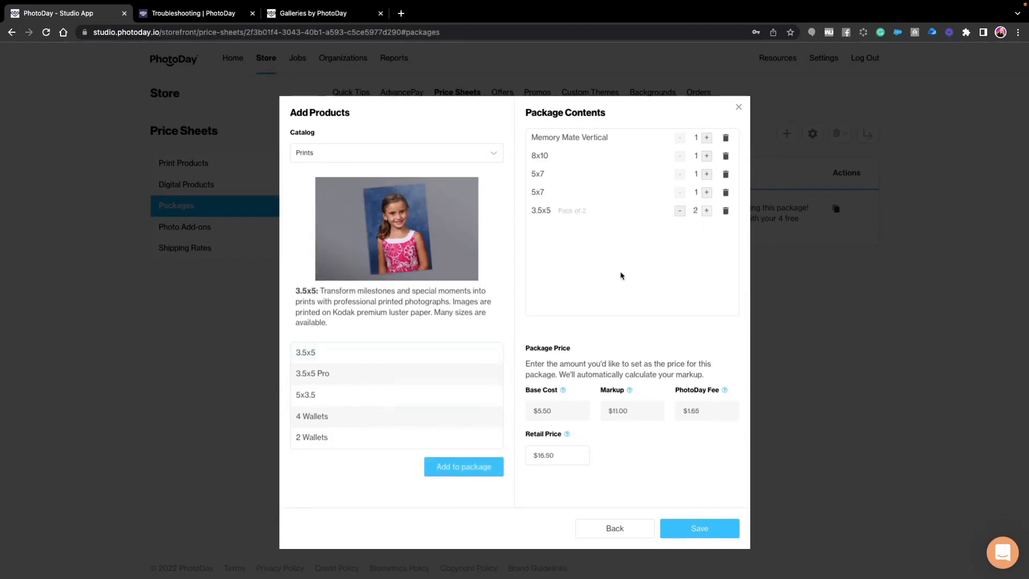
pyautogui.click(345, 356)
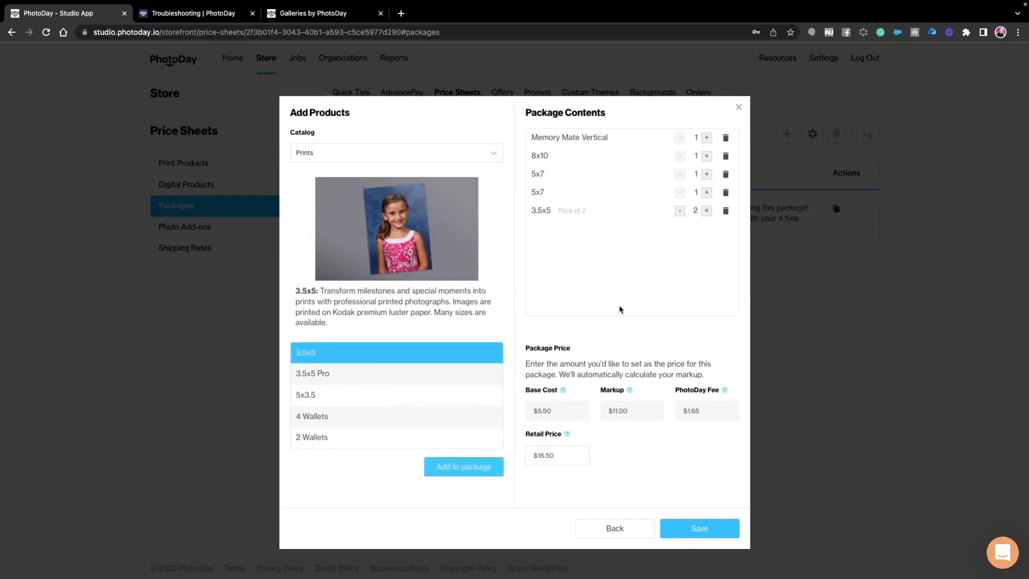
# - Add one 3.5x5 Magnet from the Specialty Items catalog to the package contents
pyautogui.scroll(-5, 379, 388)
pyautogui.scroll(-2, 356, 387)
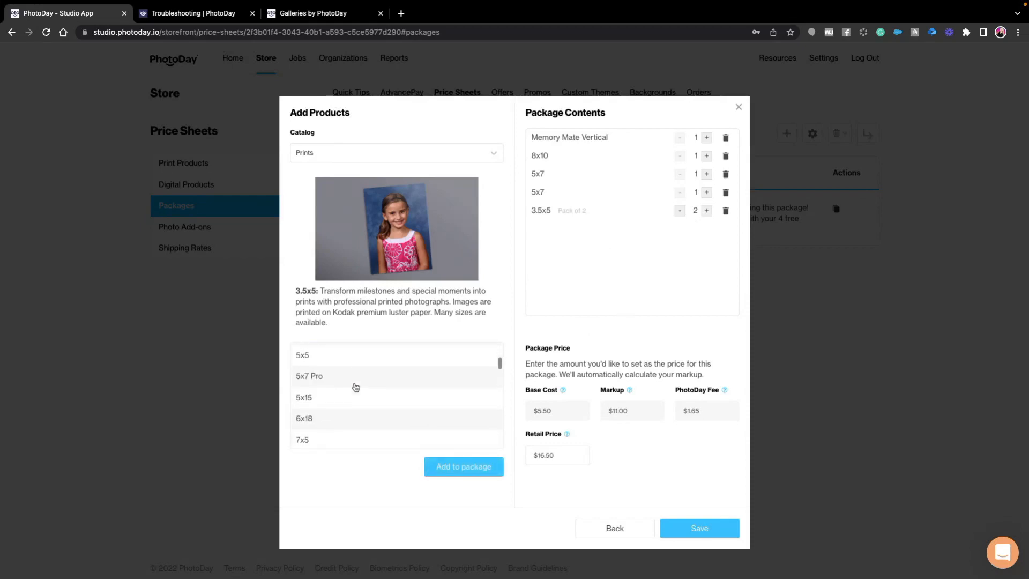
pyautogui.click(350, 155)
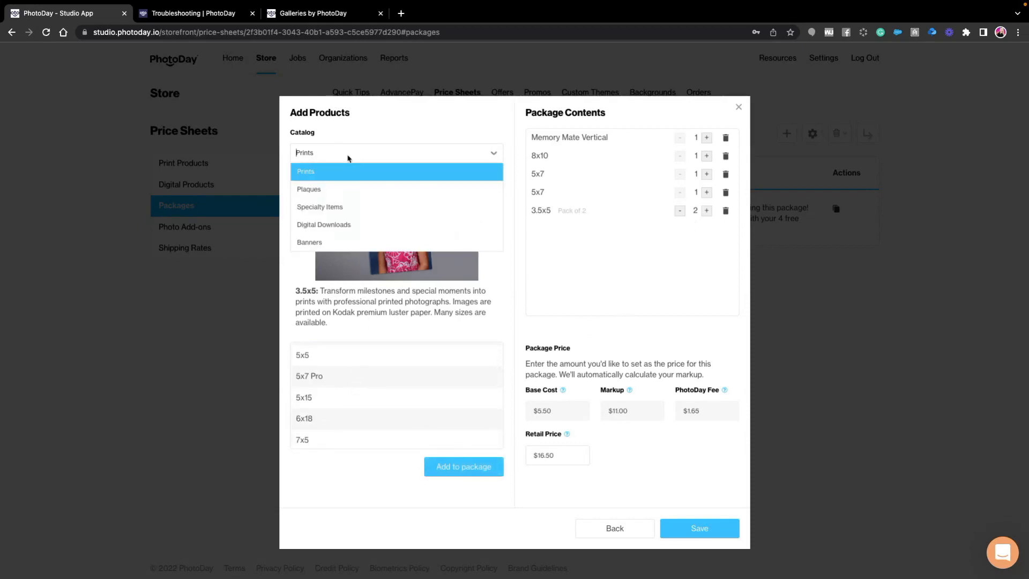
pyautogui.click(332, 207)
pyautogui.scroll(-5, 375, 405)
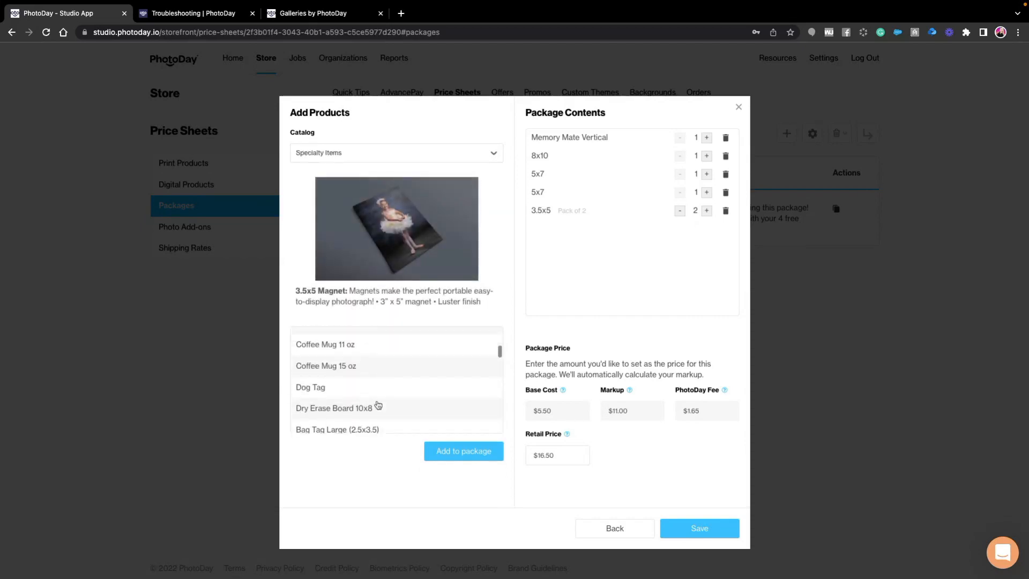
pyautogui.scroll(2, 378, 405)
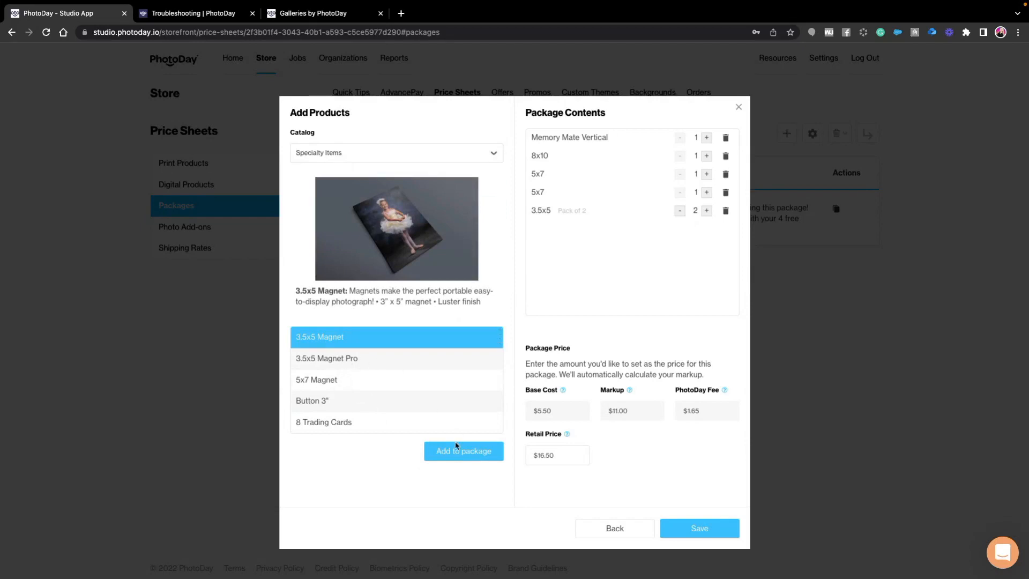
pyautogui.click(435, 453)
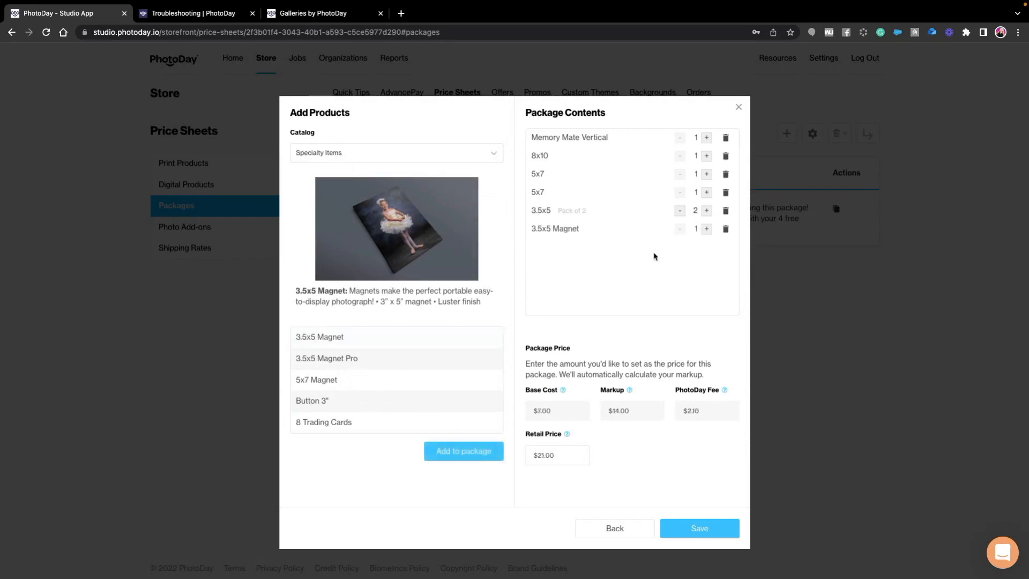
# - Set the package's retail price to $36.99 and save the package
pyautogui.click(567, 459)
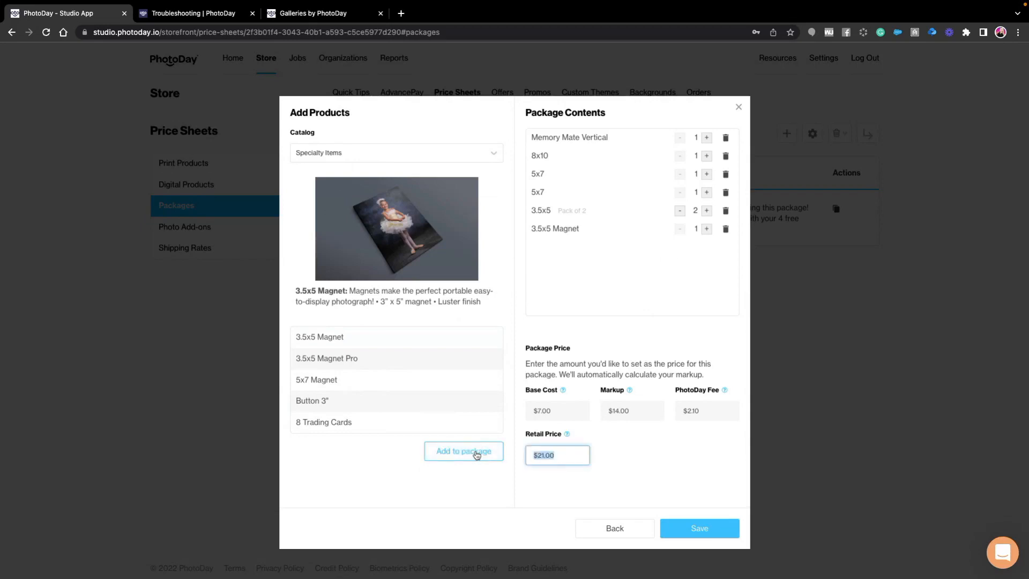
pyautogui.write('3')
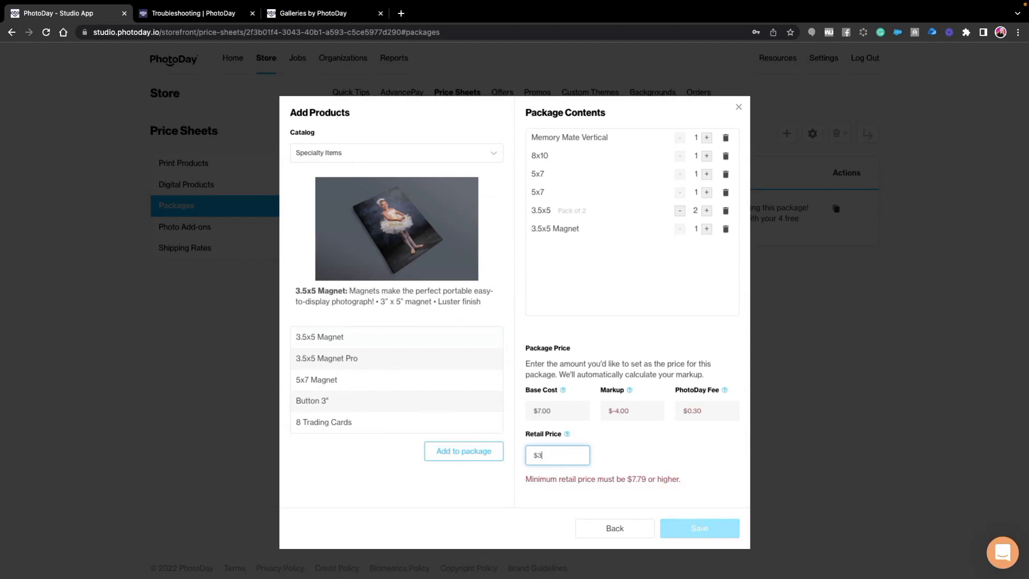
pyautogui.write('6.99')
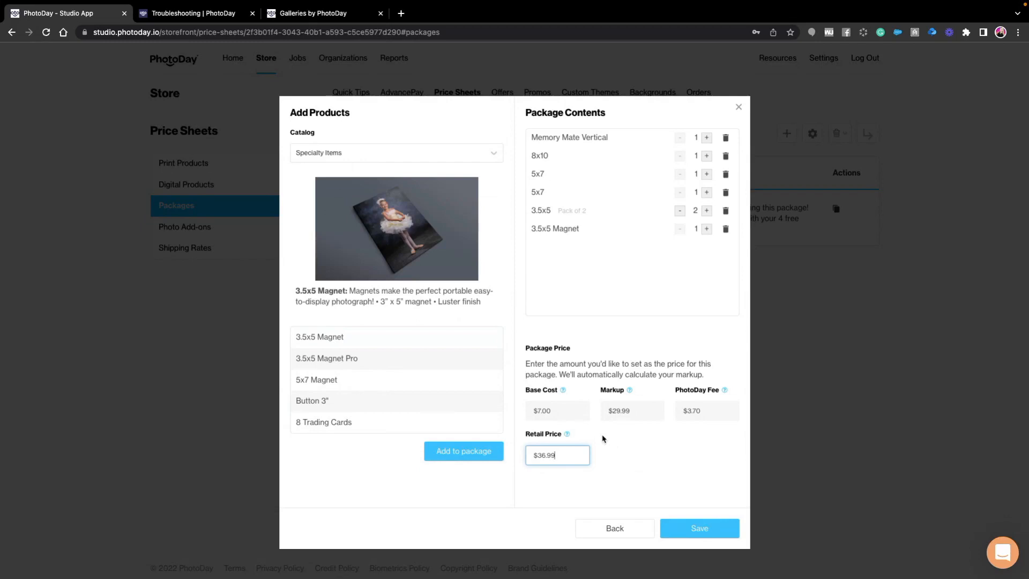
pyautogui.click(701, 530)
pyautogui.click(711, 530)
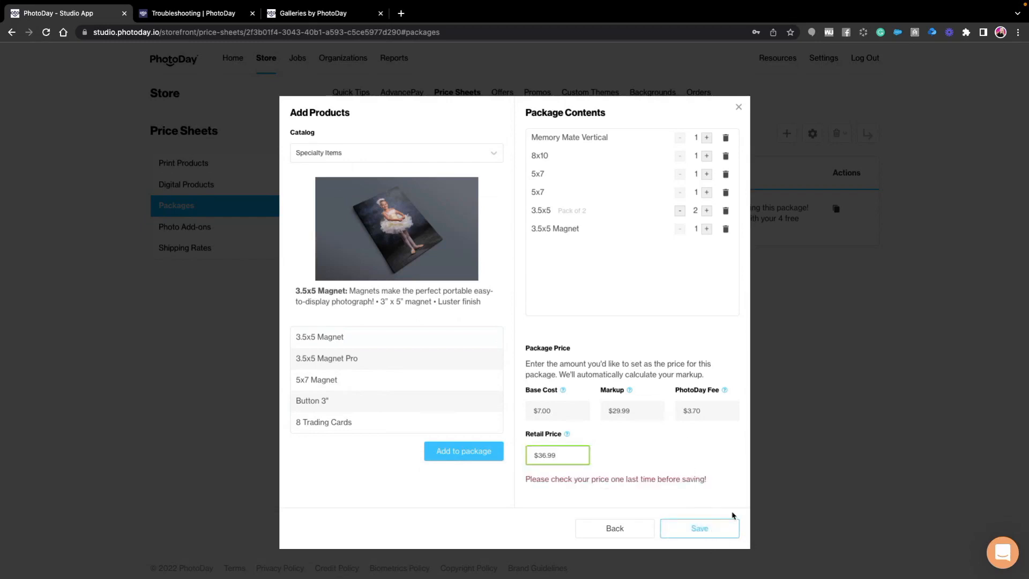
pyautogui.click(708, 525)
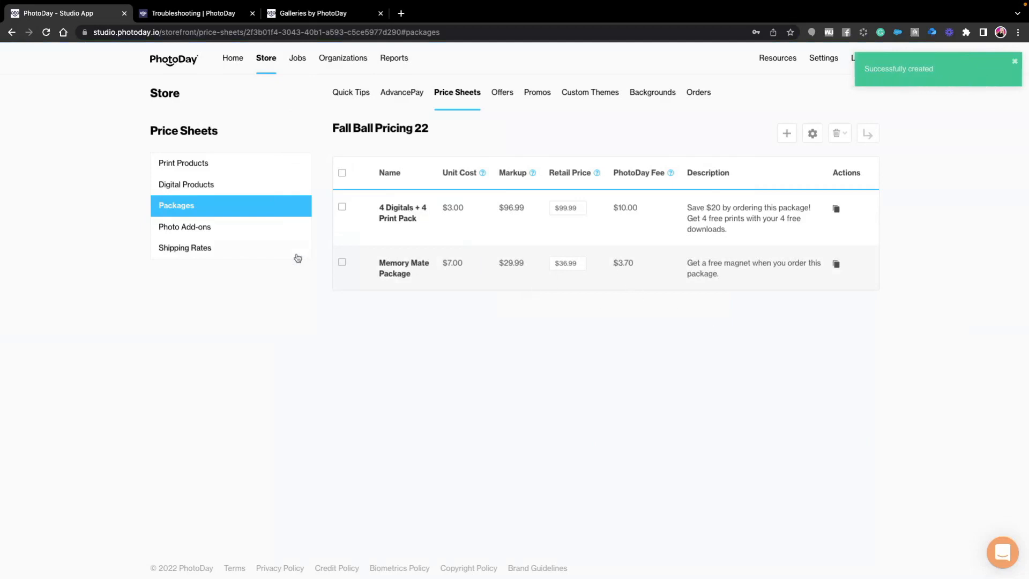
# - Add all Prints catalog items from 3.5x5 through 16x20 to the price sheet's print products
pyautogui.click(176, 167)
pyautogui.click(613, 313)
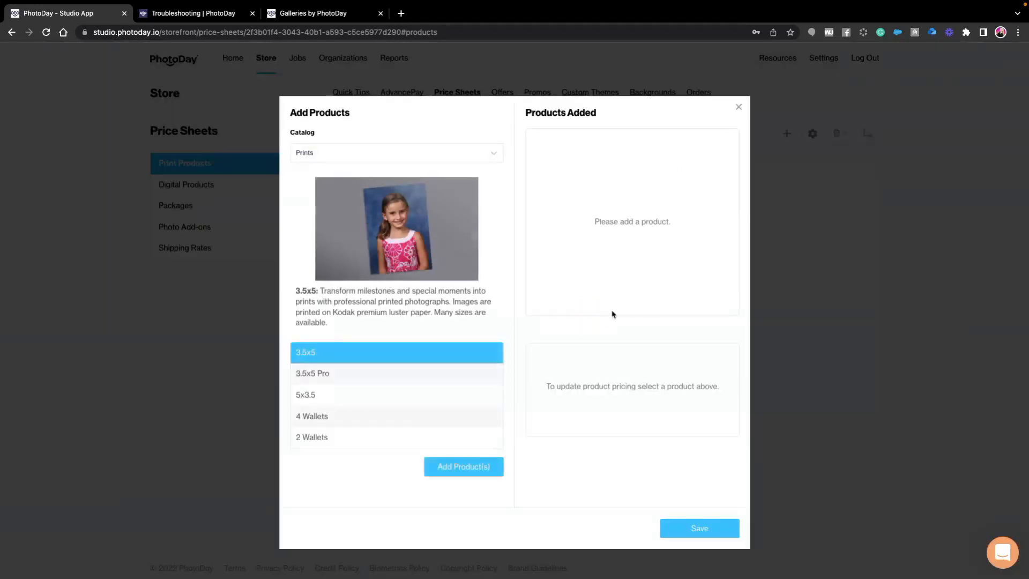
pyautogui.scroll(-5, 373, 392)
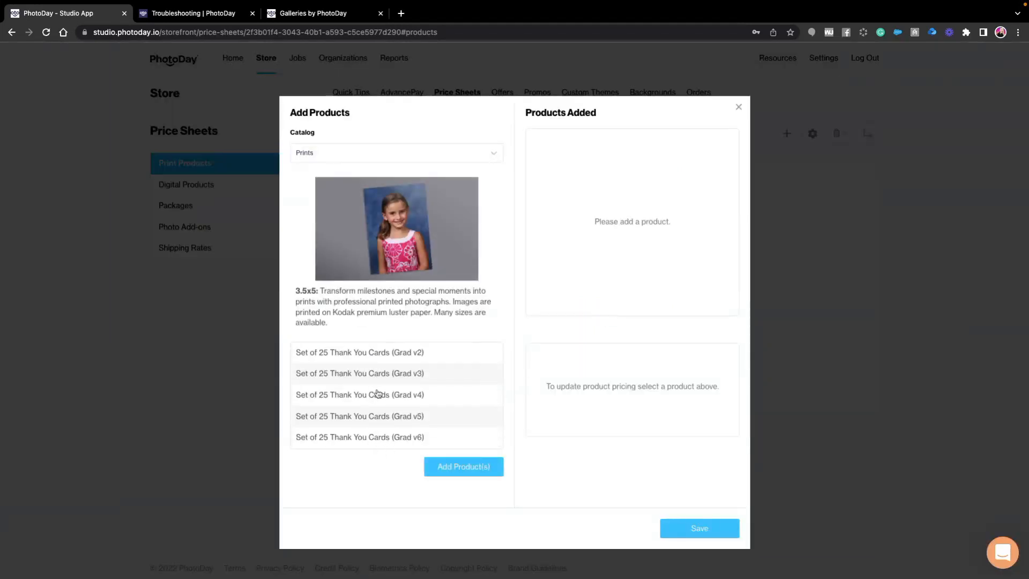
pyautogui.scroll(3, 377, 393)
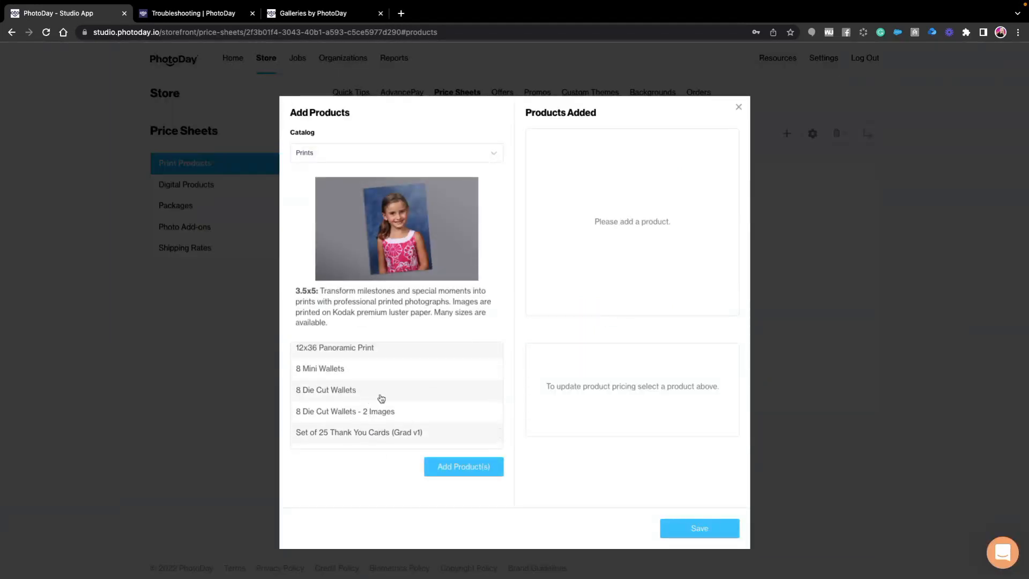
pyautogui.scroll(5, 381, 399)
pyautogui.scroll(5, 381, 398)
pyautogui.scroll(2, 382, 398)
pyautogui.scroll(5, 371, 400)
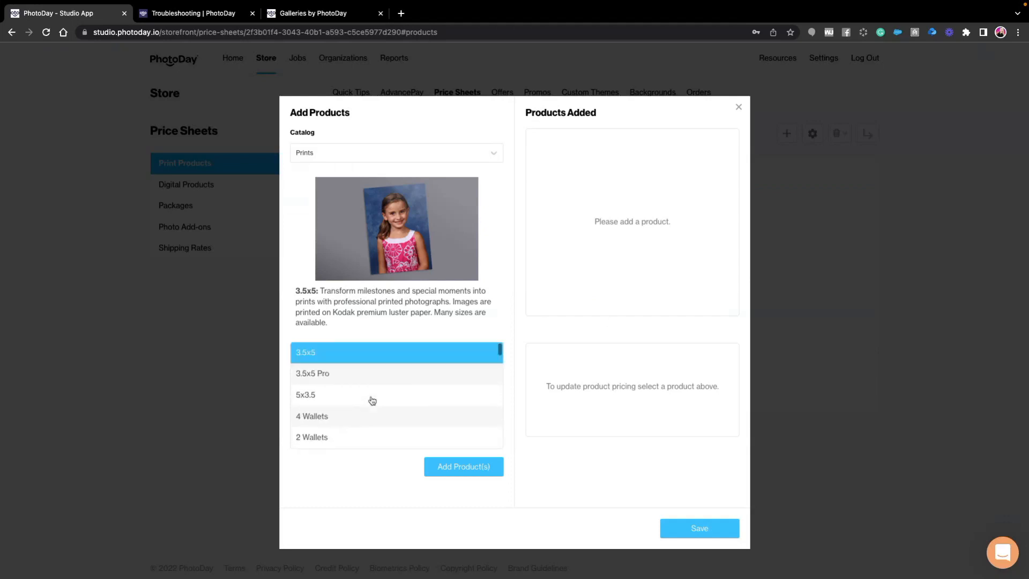
pyautogui.scroll(-2, 378, 413)
pyautogui.scroll(-10, 378, 413)
pyautogui.scroll(6, 376, 399)
pyautogui.scroll(-2, 375, 384)
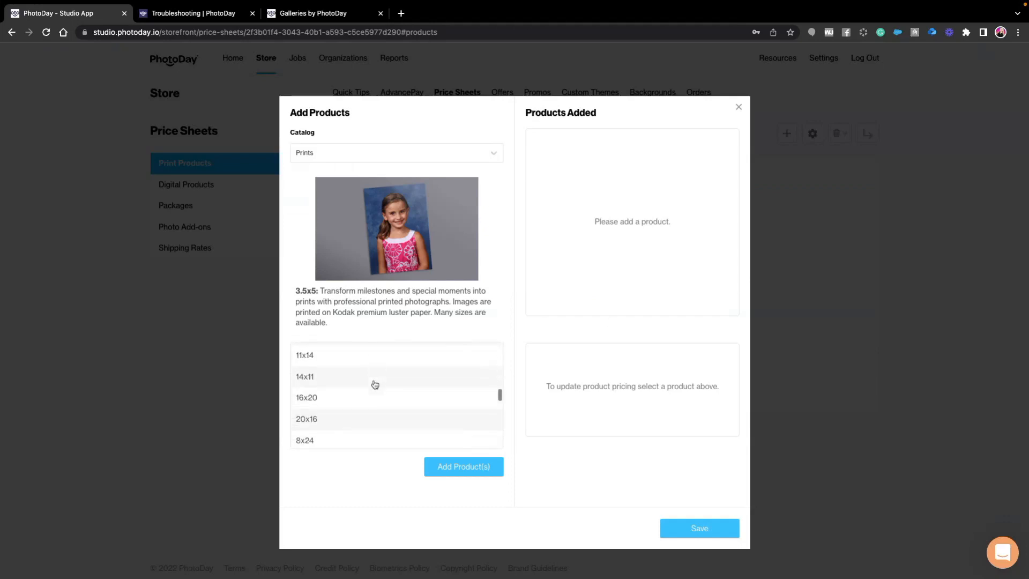
pyautogui.keyDown('shift'); pyautogui.click(369, 397); pyautogui.keyUp('shift')
pyautogui.click(456, 453)
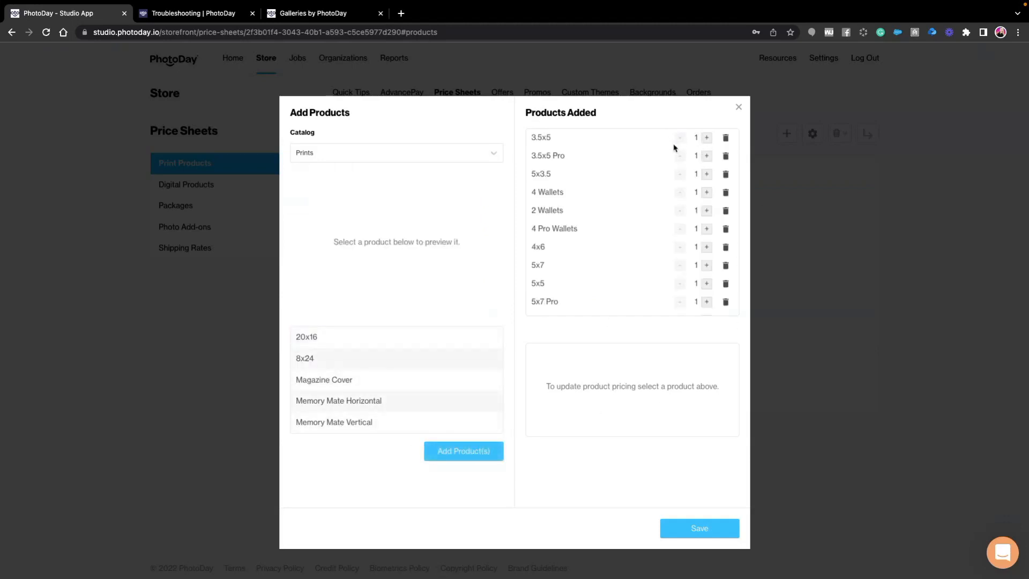
# - Set the 3.5x5 and 3.5x5 Pro prints to quantity 2 and remove 5x3.5 and 2 Wallets from the added products
pyautogui.click(707, 140)
pyautogui.click(707, 156)
pyautogui.click(725, 175)
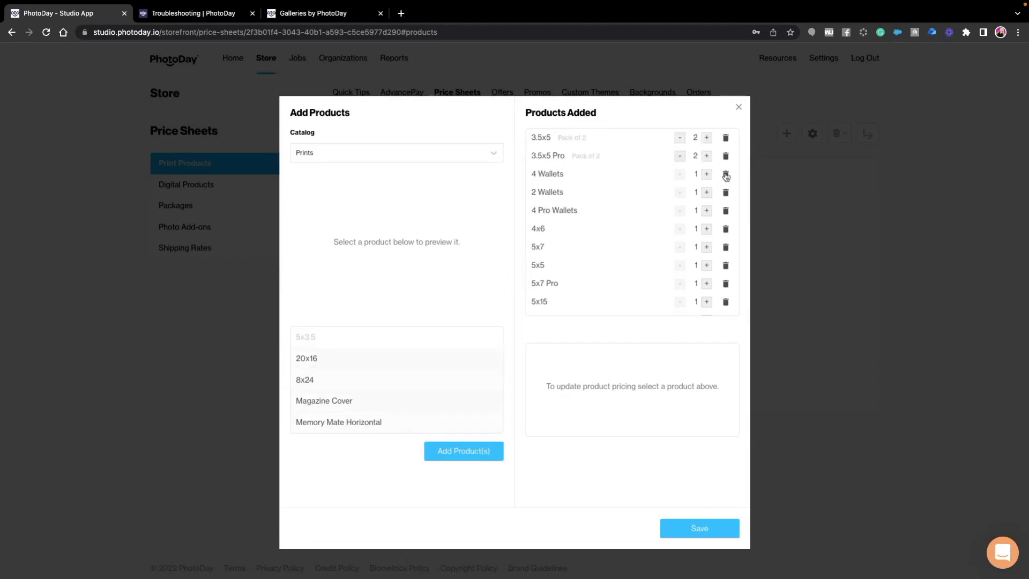
pyautogui.click(725, 194)
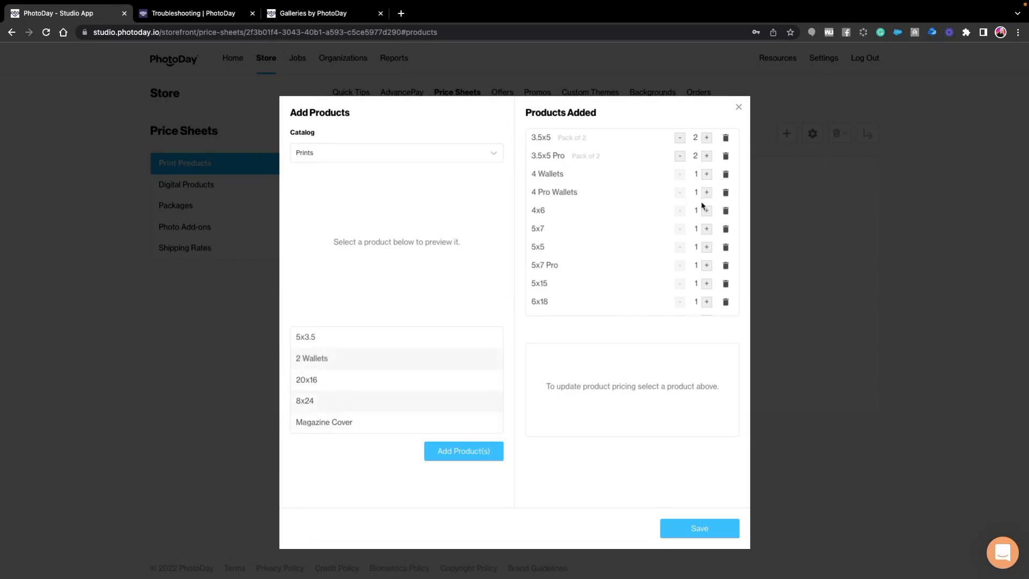
# - Remove the 5x5 print from the added products and save the print selection
pyautogui.scroll(-2, 691, 265)
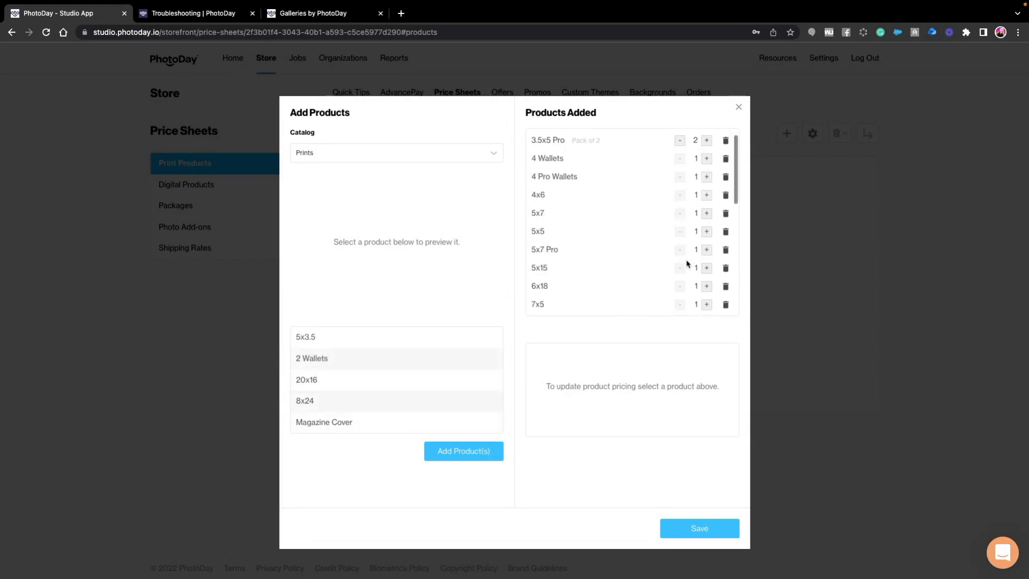
pyautogui.click(725, 194)
pyautogui.scroll(-4, 601, 220)
pyautogui.scroll(-3, 612, 223)
pyautogui.scroll(-1, 690, 228)
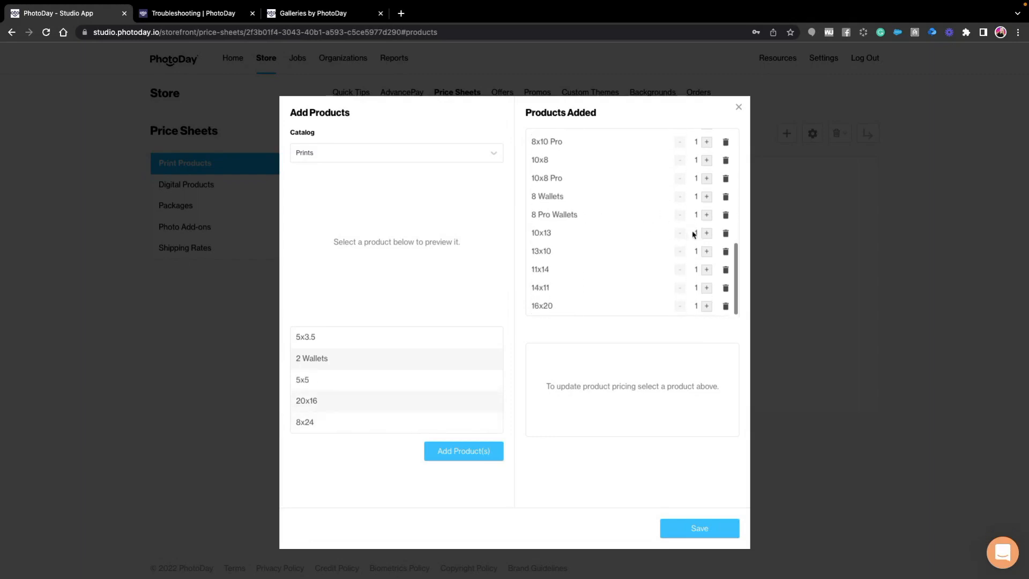
pyautogui.click(696, 529)
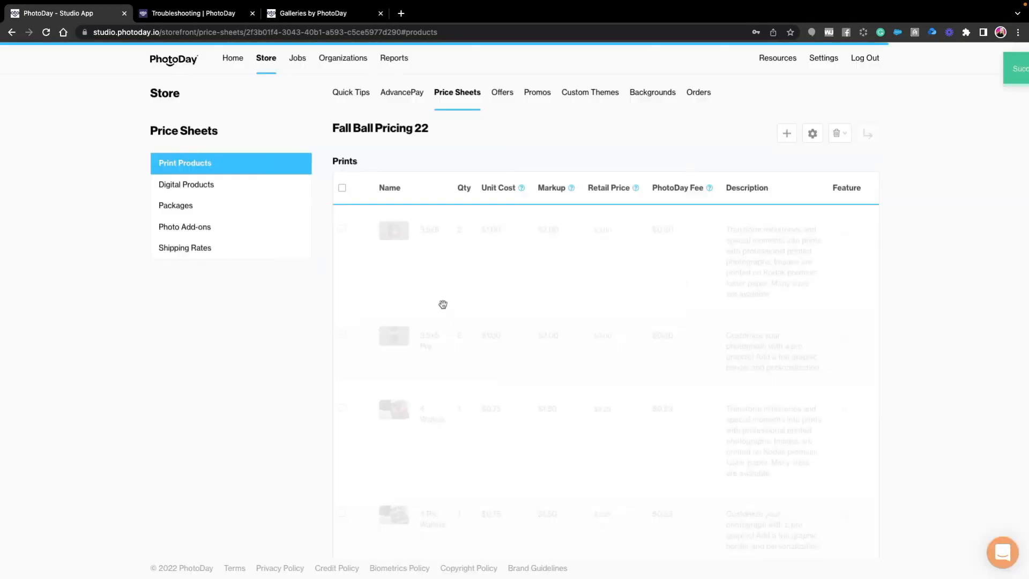
# - Add the Specialty Items 3.5x5 Magnet, 3.5x5 Magnet Pro, 5x7 Magnet and Button 3" to the print products
pyautogui.click(787, 134)
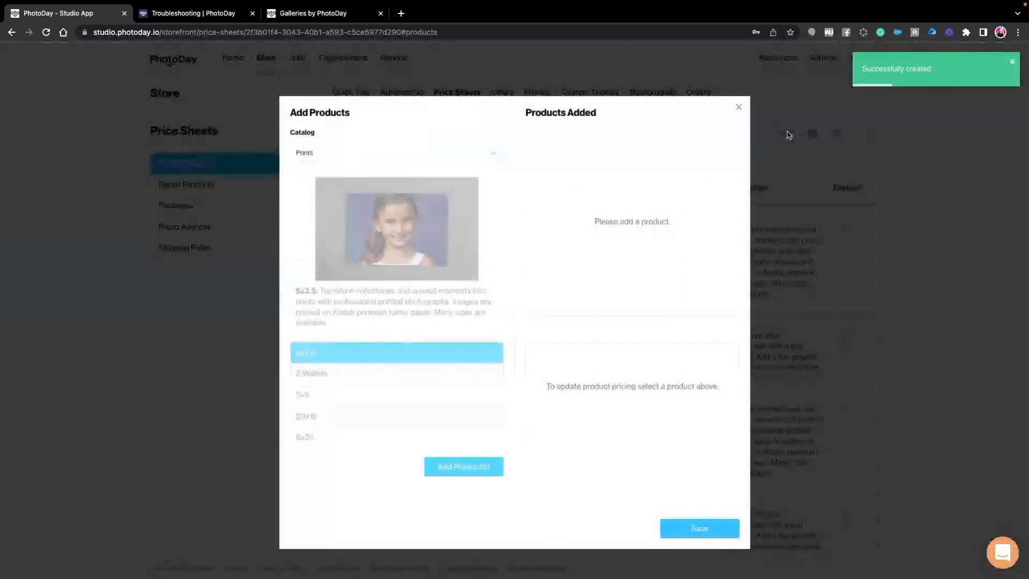
pyautogui.click(374, 155)
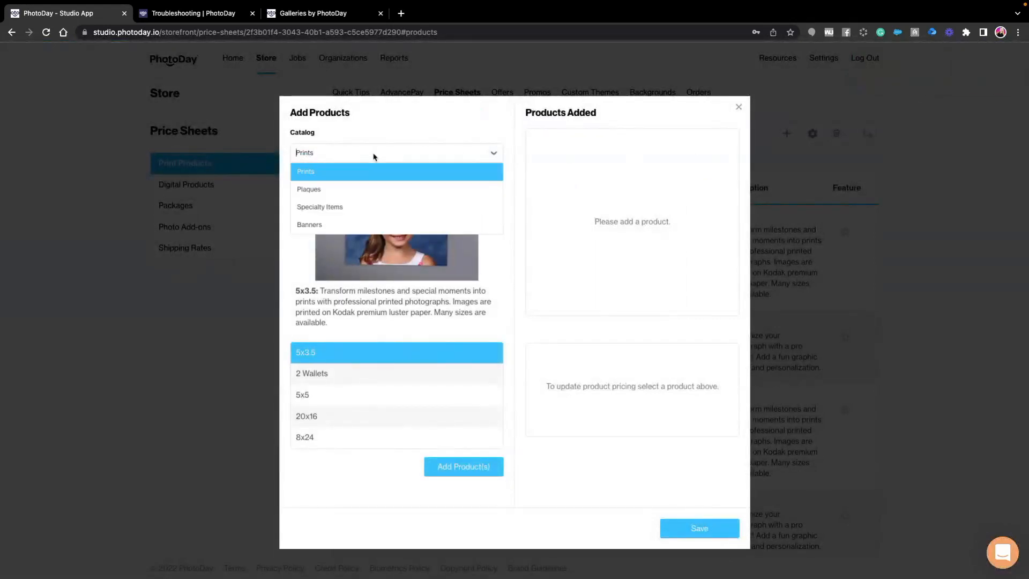
pyautogui.click(333, 208)
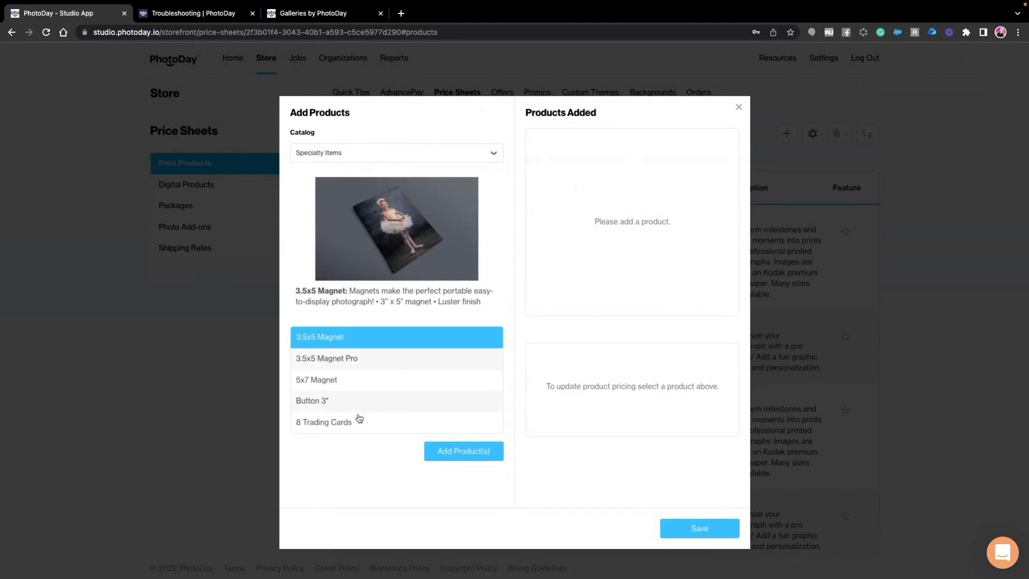
pyautogui.keyDown('shift'); pyautogui.click(368, 402); pyautogui.keyUp('shift')
pyautogui.click(459, 450)
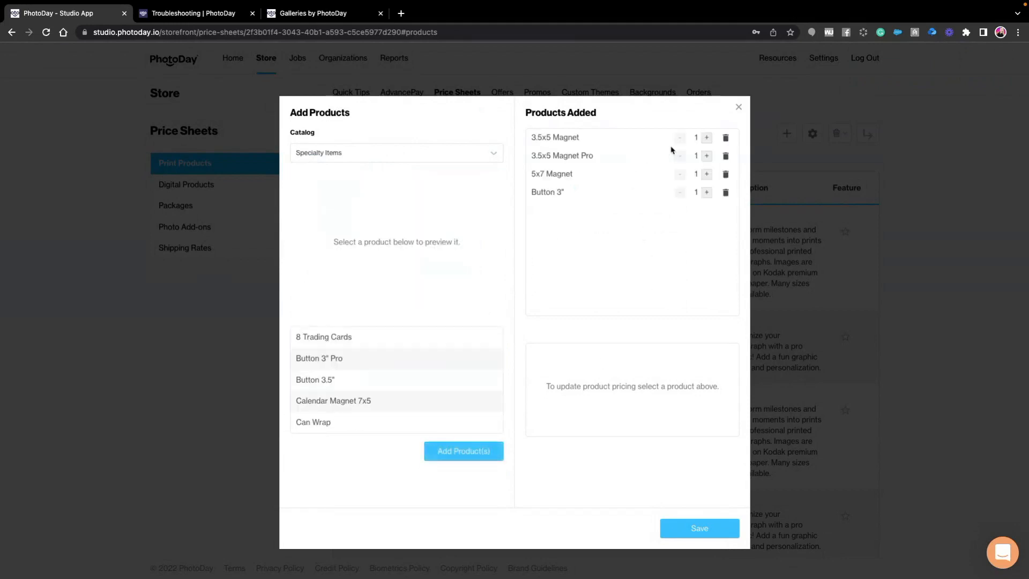
# - Increase the quantities of the 3.5x5 Magnet, 3.5x5 Magnet Pro and Button 3" by one each, and save the products
pyautogui.click(707, 140)
pyautogui.click(706, 156)
pyautogui.click(706, 193)
pyautogui.click(694, 532)
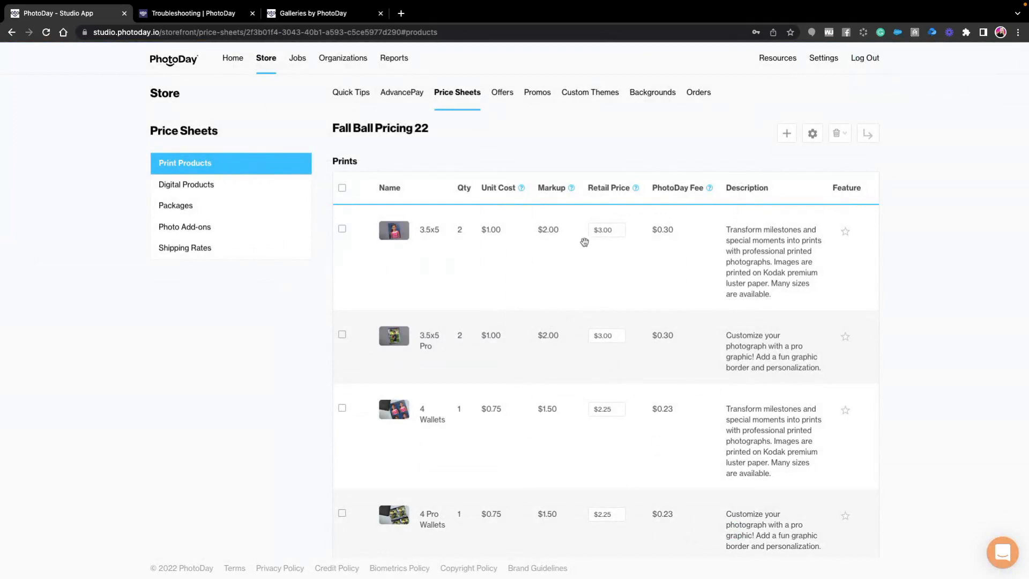
# - Set the retail price of the 3.5x5 print to $12.99 and the 3.5x5 Pro print to $13.99
pyautogui.moveTo(611, 229); pyautogui.dragTo(569, 232)
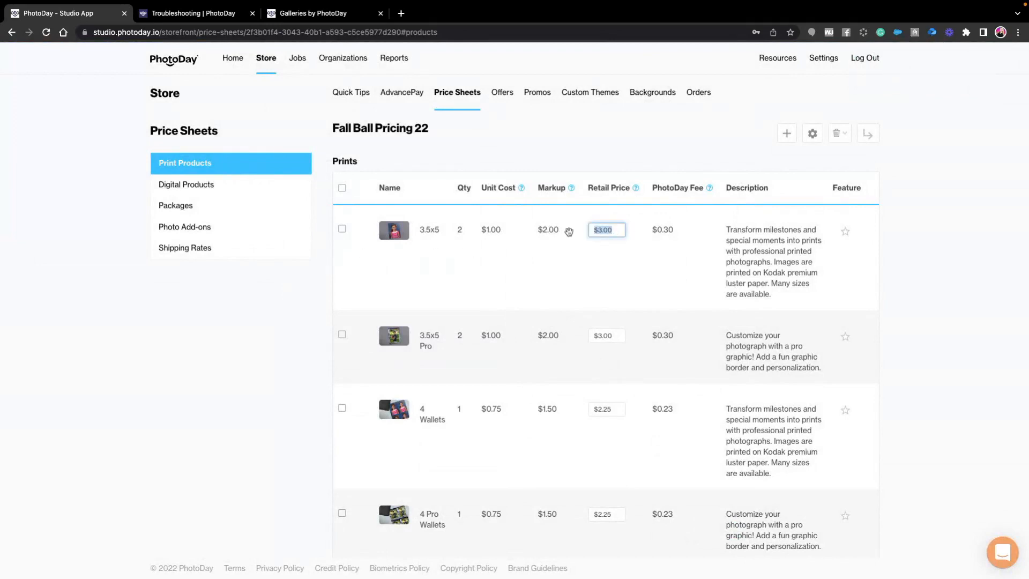
pyautogui.write('12.99')
pyautogui.moveTo(611, 337); pyautogui.dragTo(565, 335)
pyautogui.write('13.99')
pyautogui.click(609, 411)
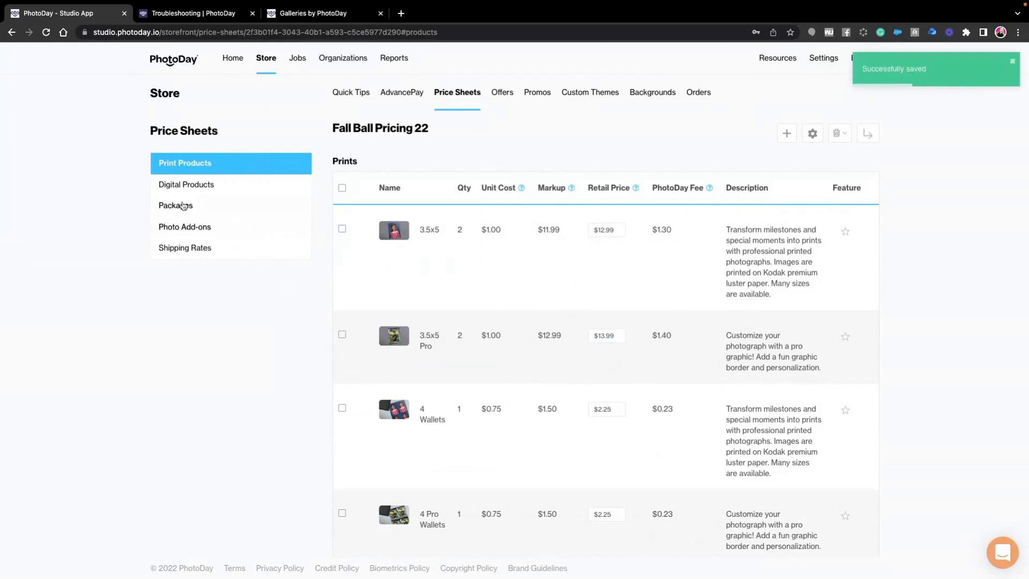
# - Add the High-Resolution Download from the Digital Downloads catalog to the price sheet's digital products
pyautogui.click(185, 184)
pyautogui.click(636, 309)
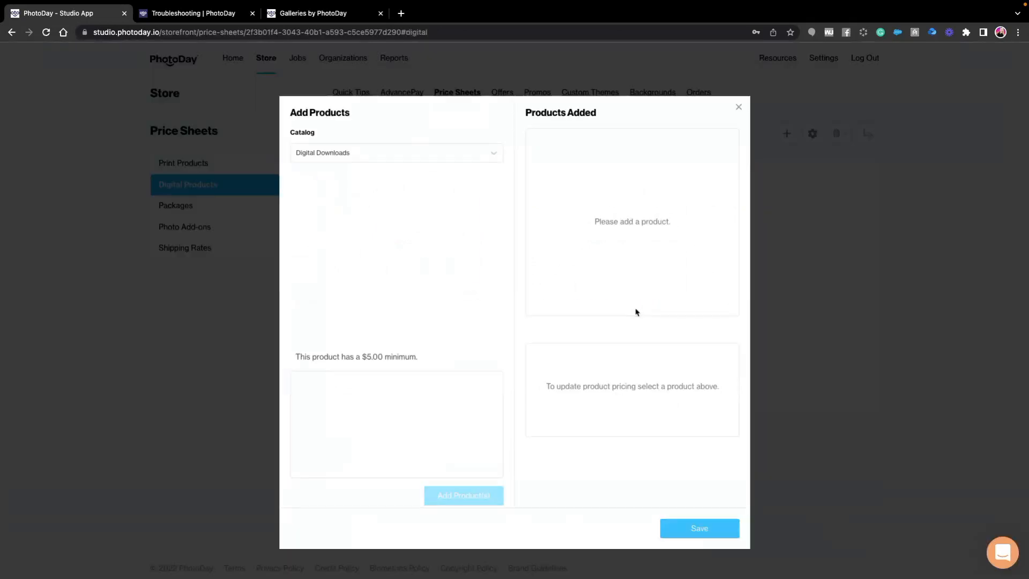
pyautogui.click(385, 378)
pyautogui.click(384, 388)
pyautogui.click(461, 493)
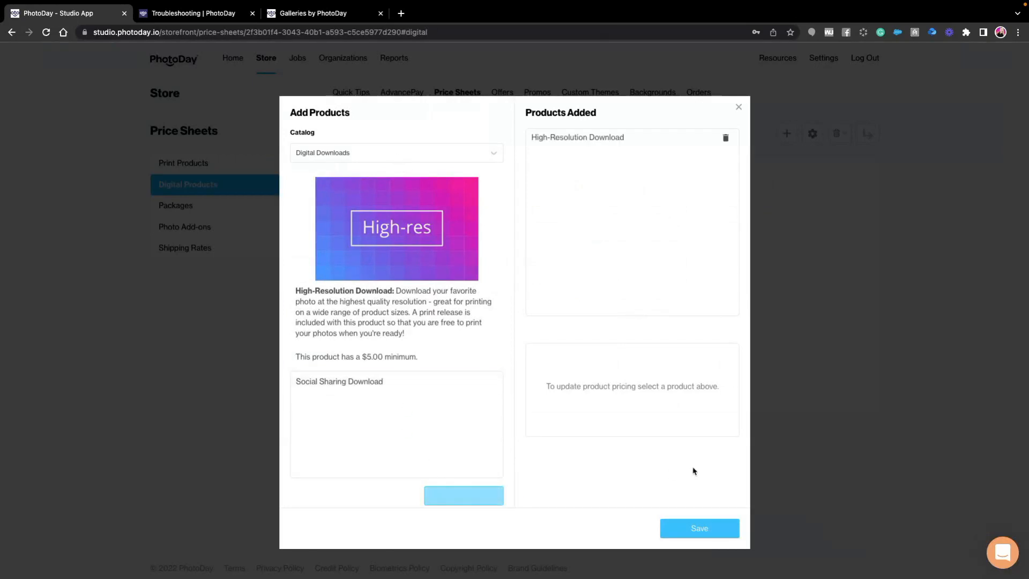
# - Save the High-Resolution Download to the digital products, set its retail price to $29.99, and review its product details
pyautogui.click(715, 528)
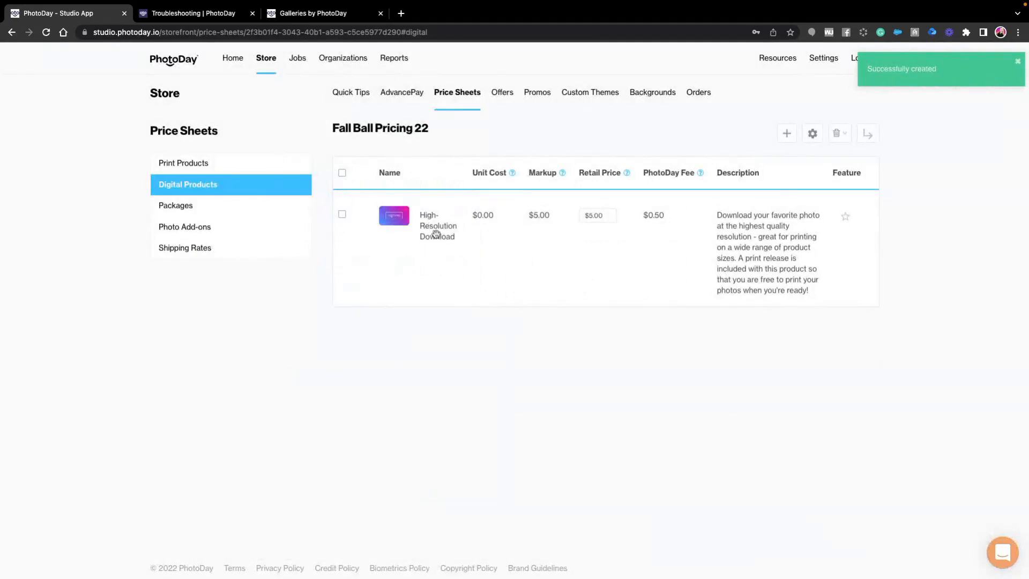
pyautogui.click(602, 214)
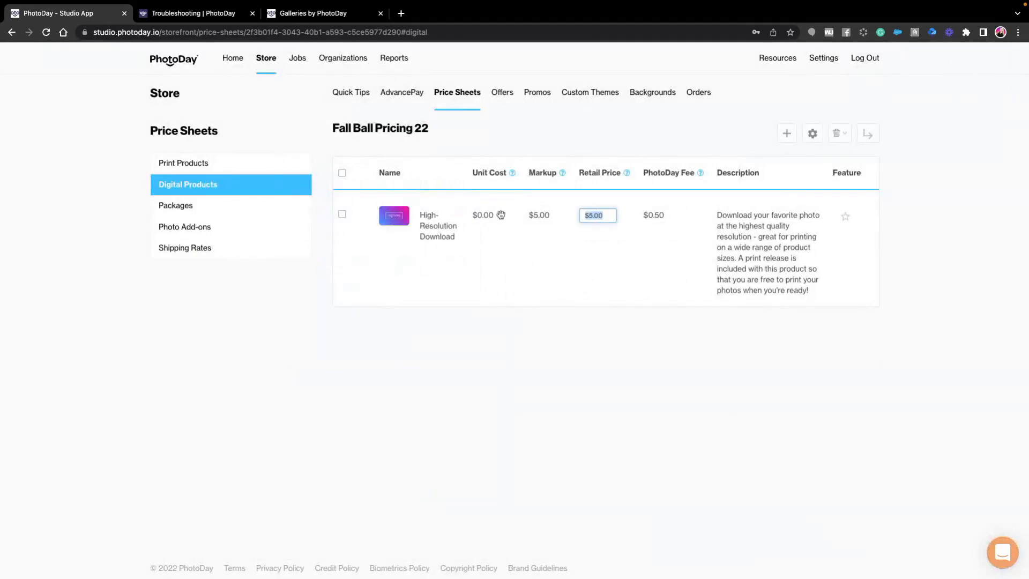
pyautogui.write('29.99')
pyautogui.moveTo(527, 307); pyautogui.dragTo(532, 321)
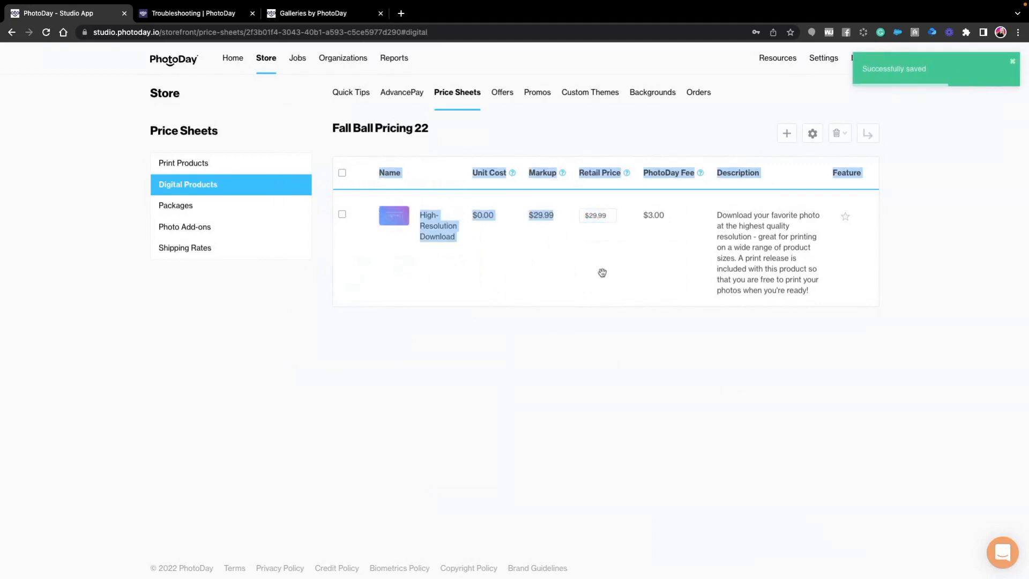
pyautogui.click(429, 276)
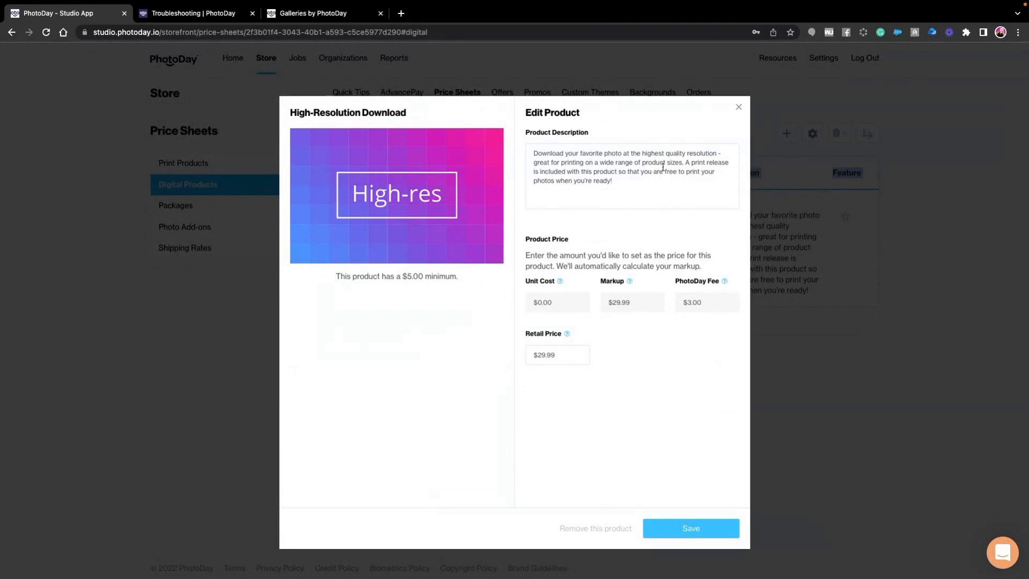
pyautogui.click(738, 106)
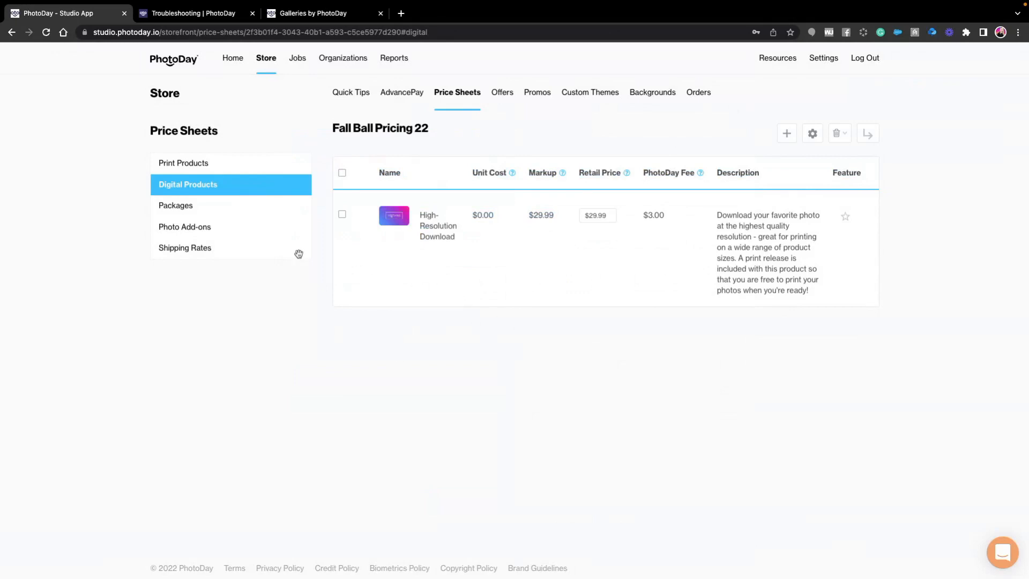
# - Enable the Basic Retouch add-on in the price sheet's photo add-ons and open its retail price for editing
pyautogui.click(187, 233)
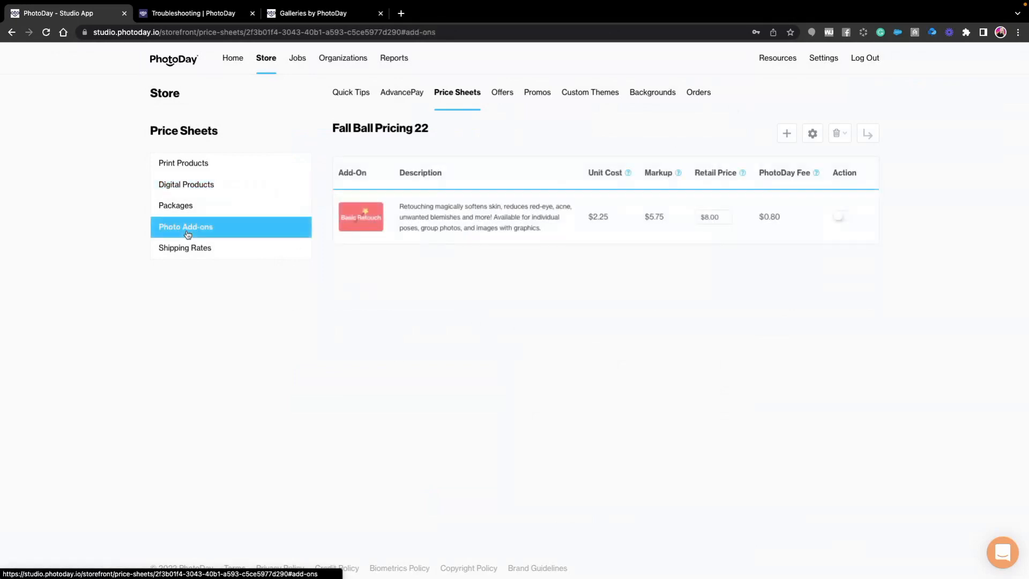
pyautogui.click(840, 217)
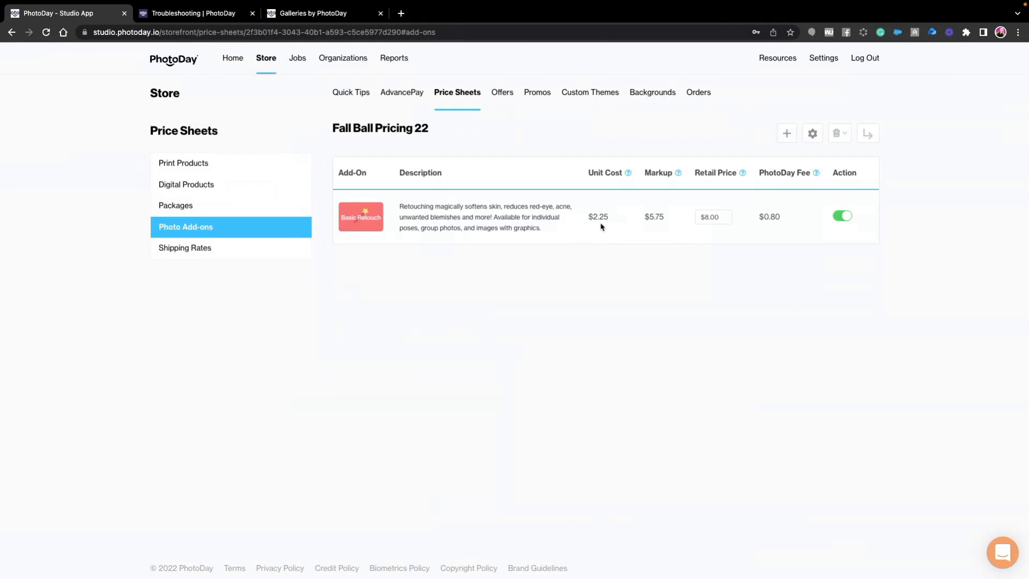
pyautogui.click(724, 219)
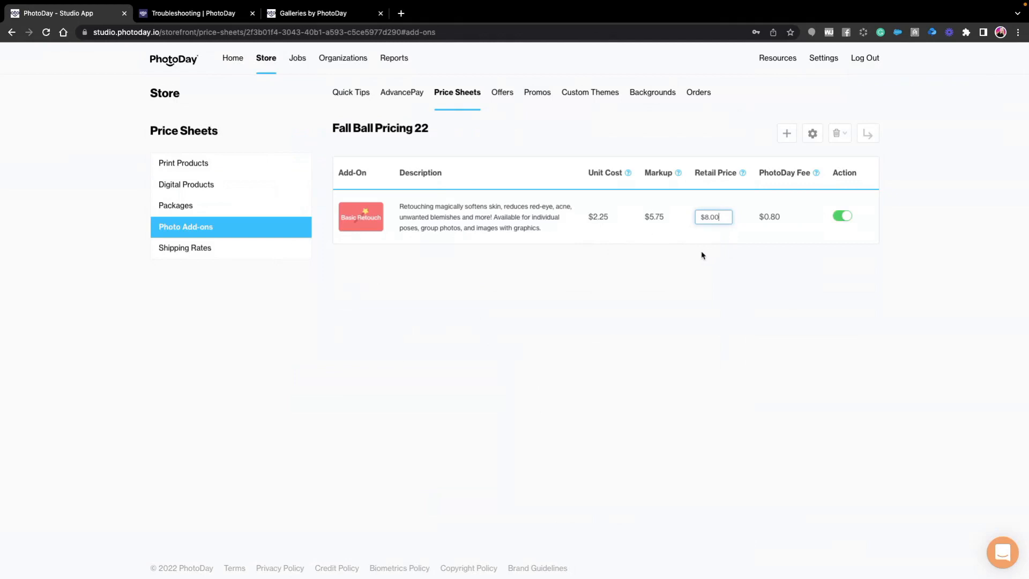
# - Review the price sheet's shipping rates, and assign Fall Ball Pricing 22 to the Arlington Little League 2022 job's store products
pyautogui.click(193, 259)
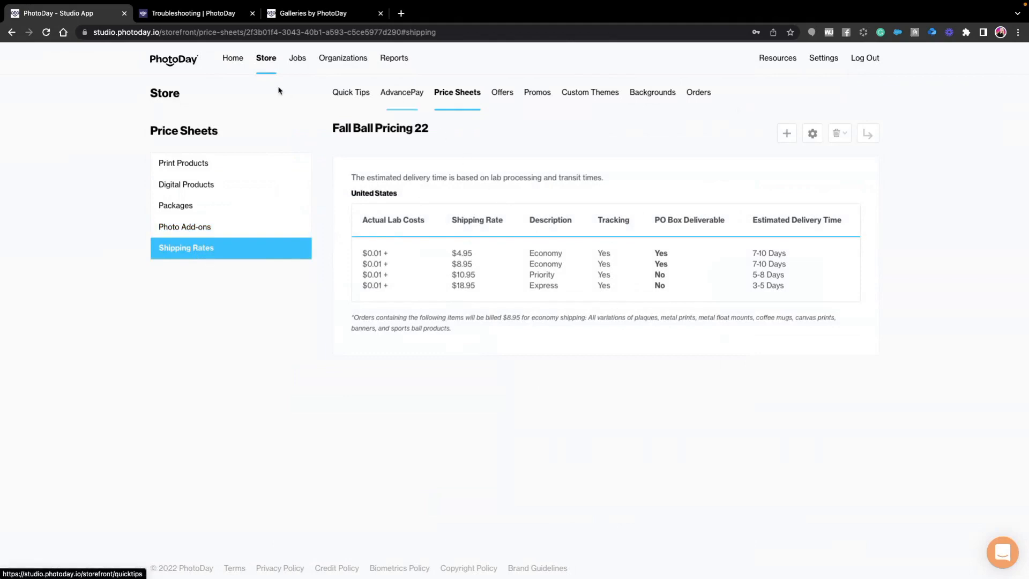
pyautogui.click(295, 63)
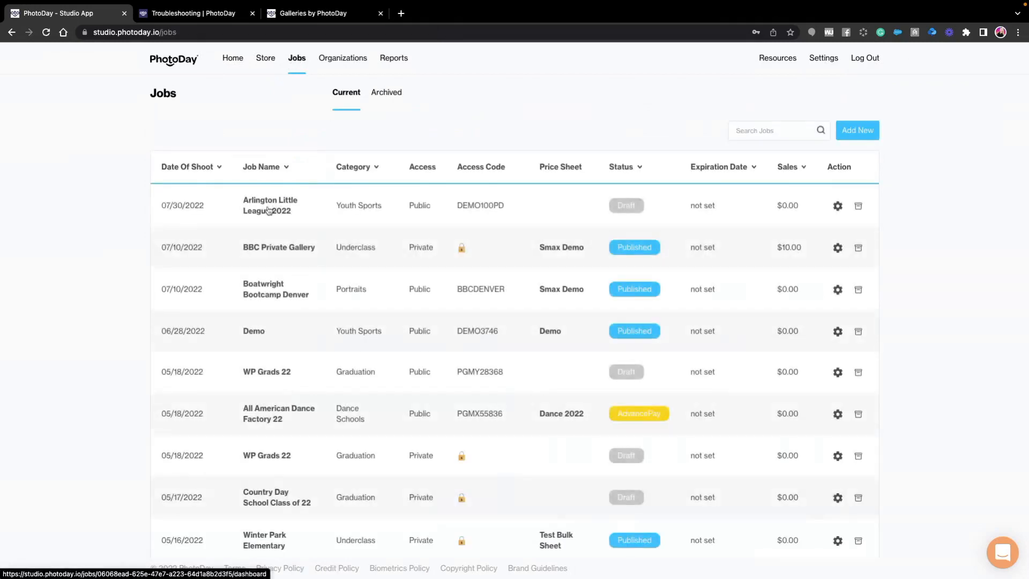
pyautogui.click(268, 210)
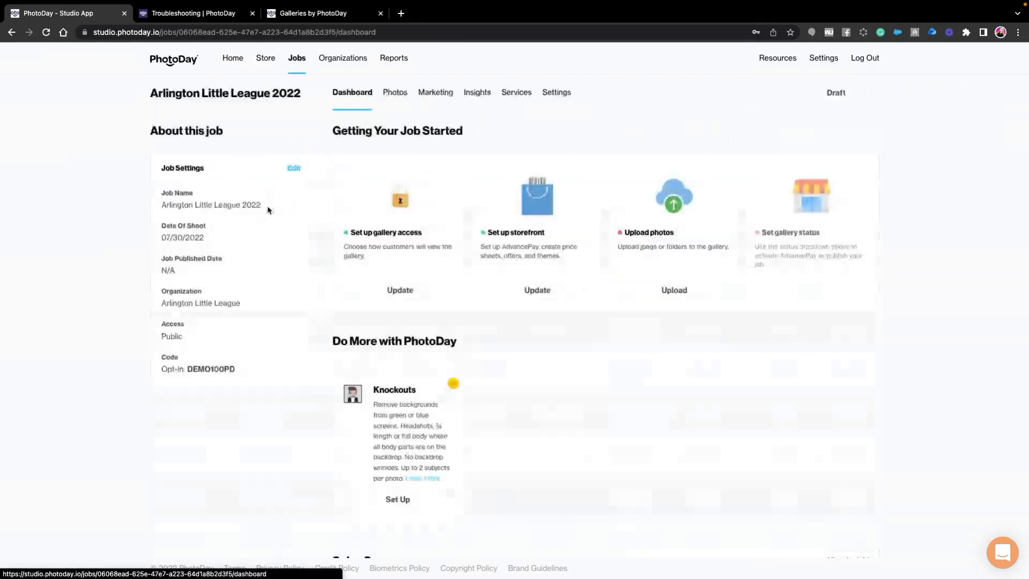
pyautogui.click(556, 286)
pyautogui.click(658, 179)
pyautogui.click(450, 289)
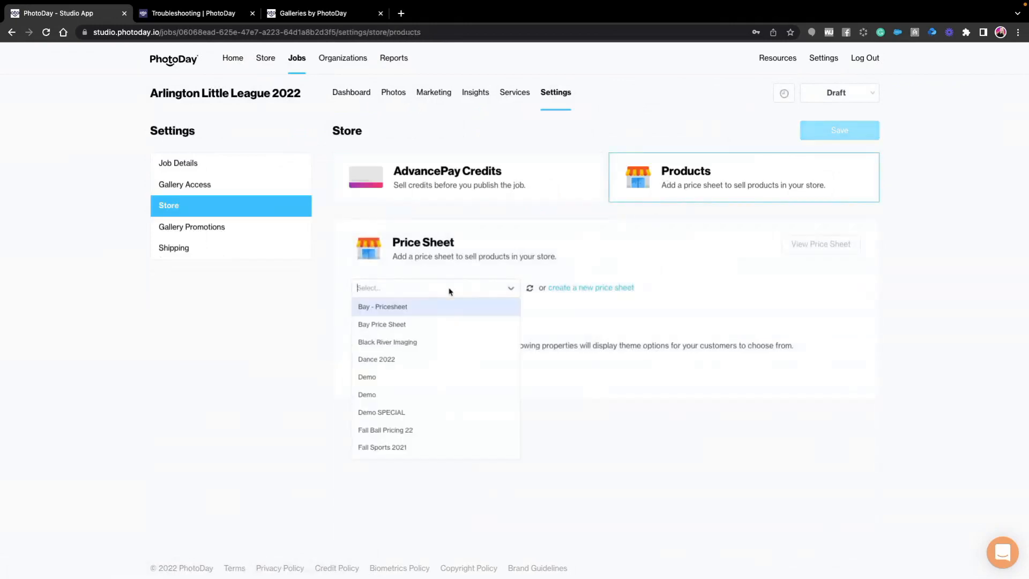
pyautogui.scroll(-2, 427, 345)
pyautogui.click(414, 399)
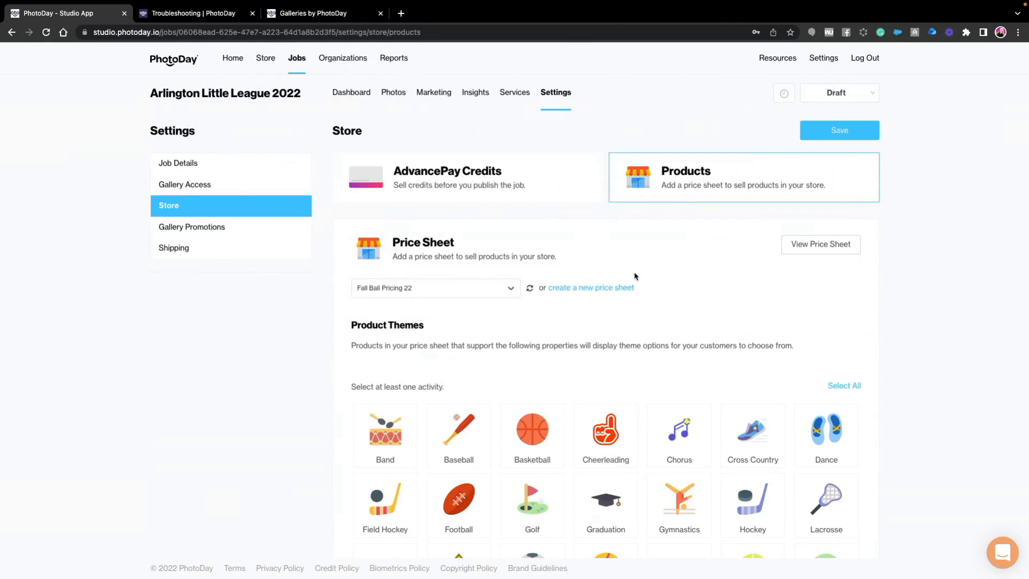
# - Choose the Baseball, Softball and Universal product themes for the job's store and save the store settings
pyautogui.scroll(-3, 643, 284)
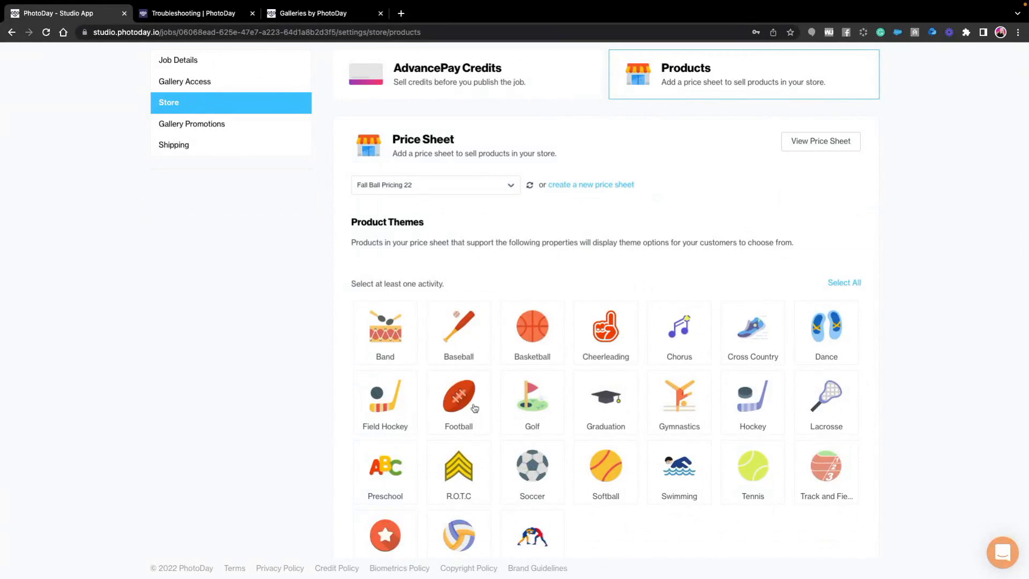
pyautogui.click(461, 350)
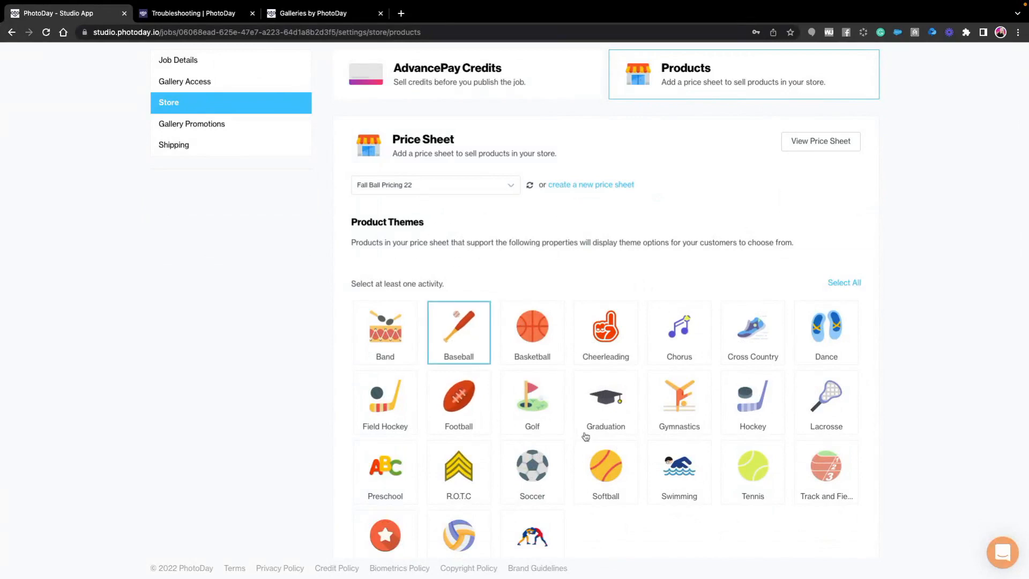
pyautogui.scroll(-2, 595, 428)
pyautogui.click(605, 418)
pyautogui.click(385, 484)
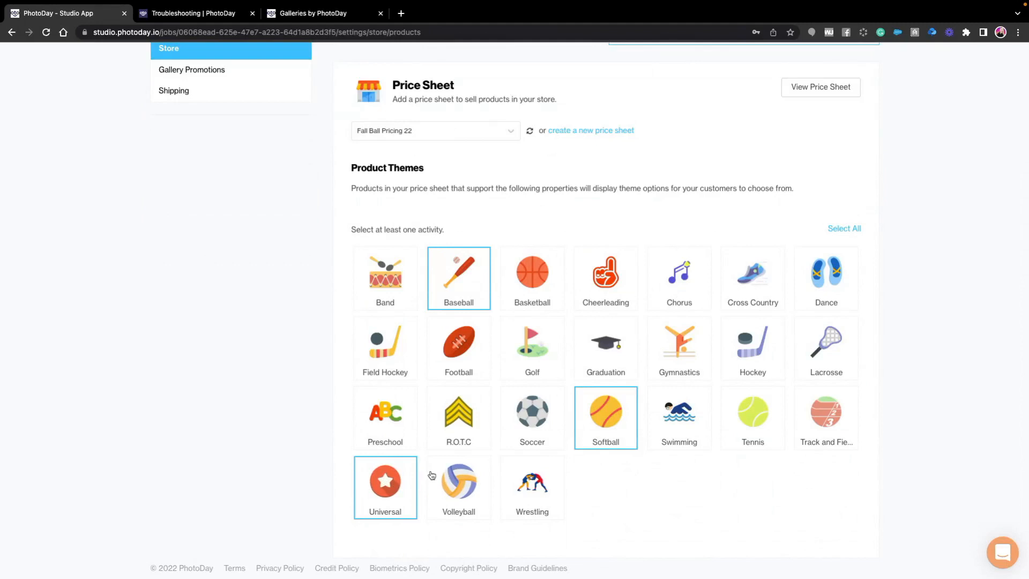
pyautogui.scroll(-1, 487, 483)
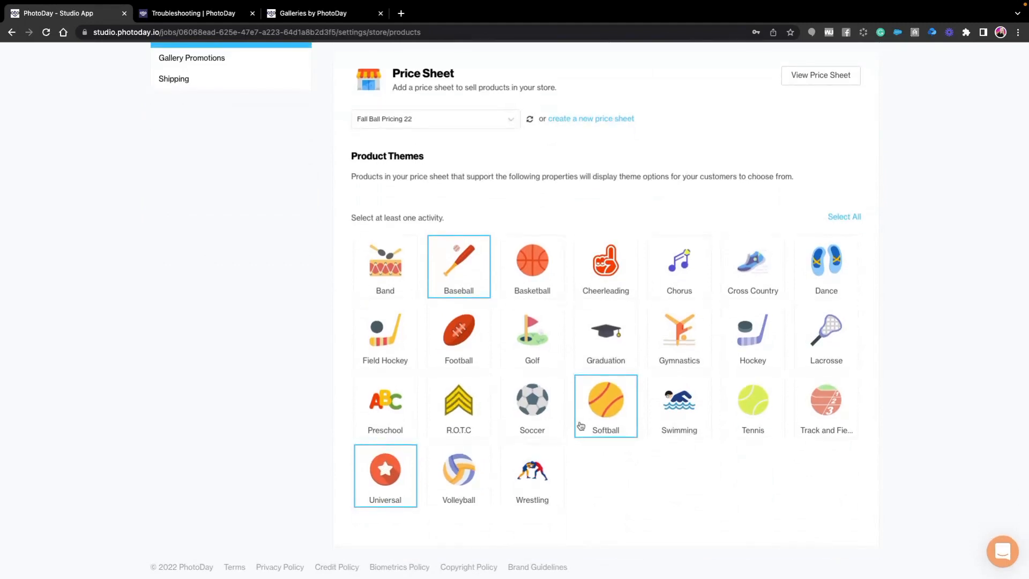
pyautogui.scroll(1, 581, 426)
pyautogui.scroll(2, 581, 426)
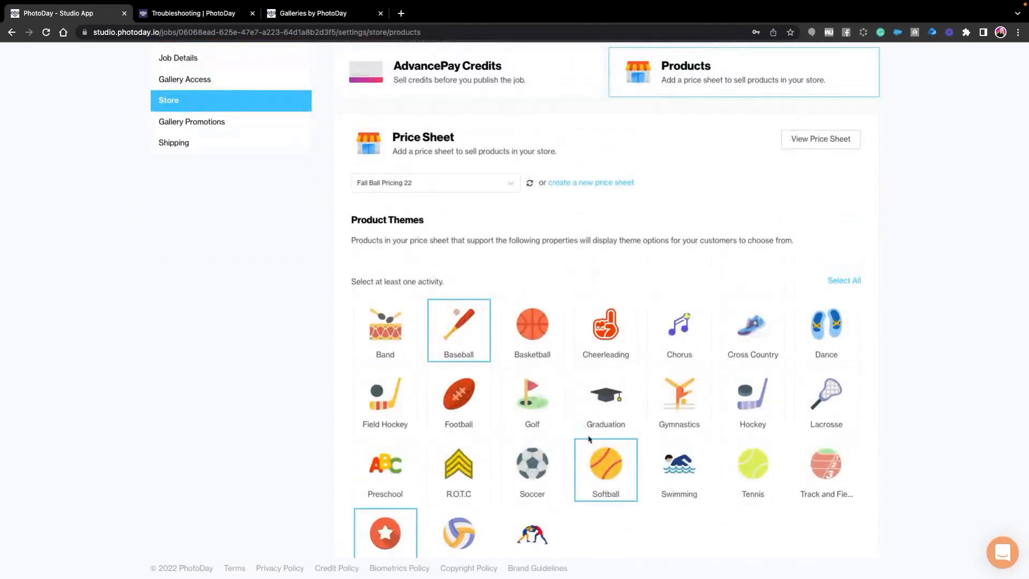
pyautogui.scroll(-3, 699, 445)
pyautogui.scroll(2, 713, 448)
pyautogui.scroll(5, 713, 448)
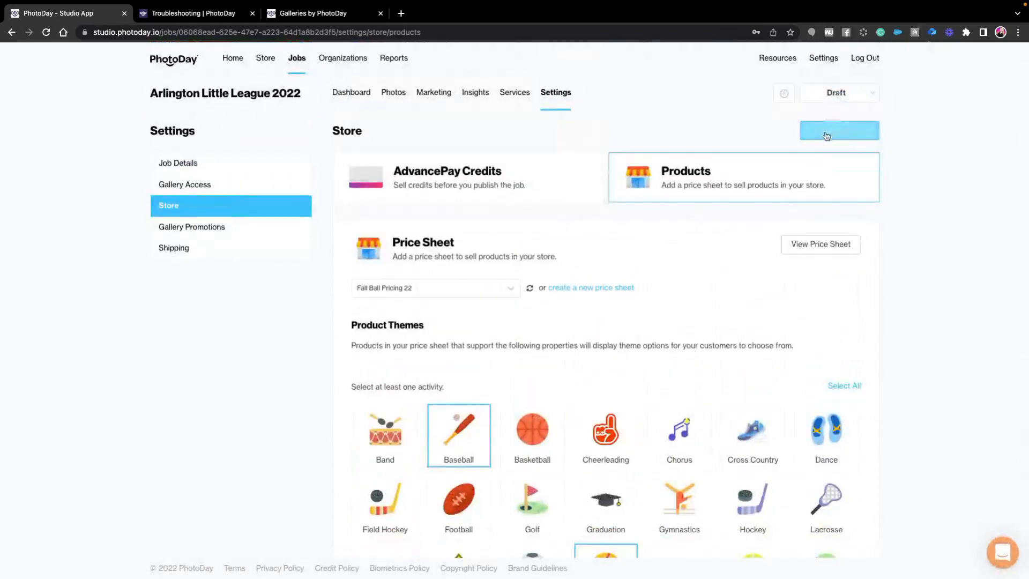
pyautogui.click(857, 133)
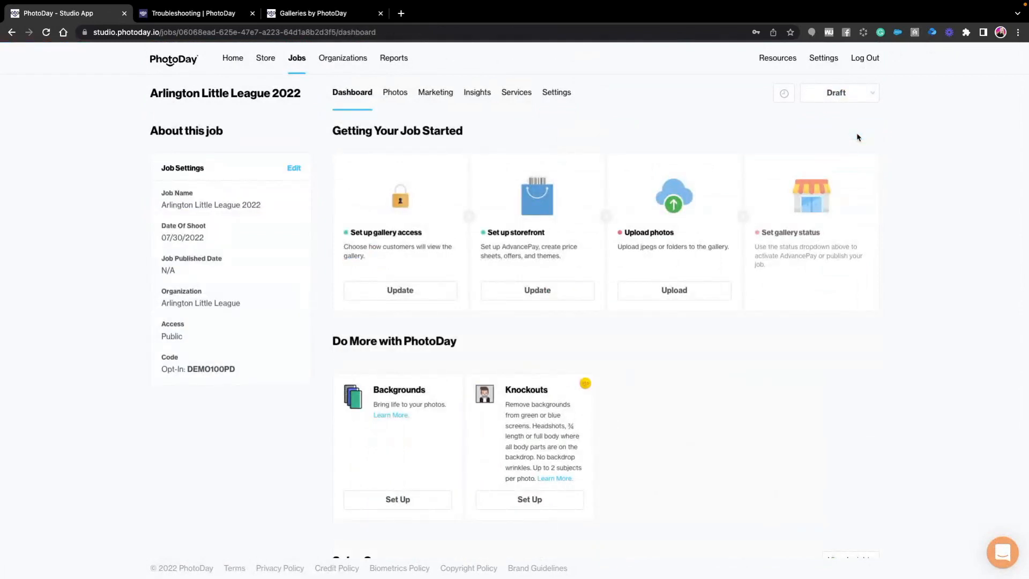
# - Change the status of the Arlington Little League 2022 job from Draft to AdvancePay
pyautogui.click(848, 101)
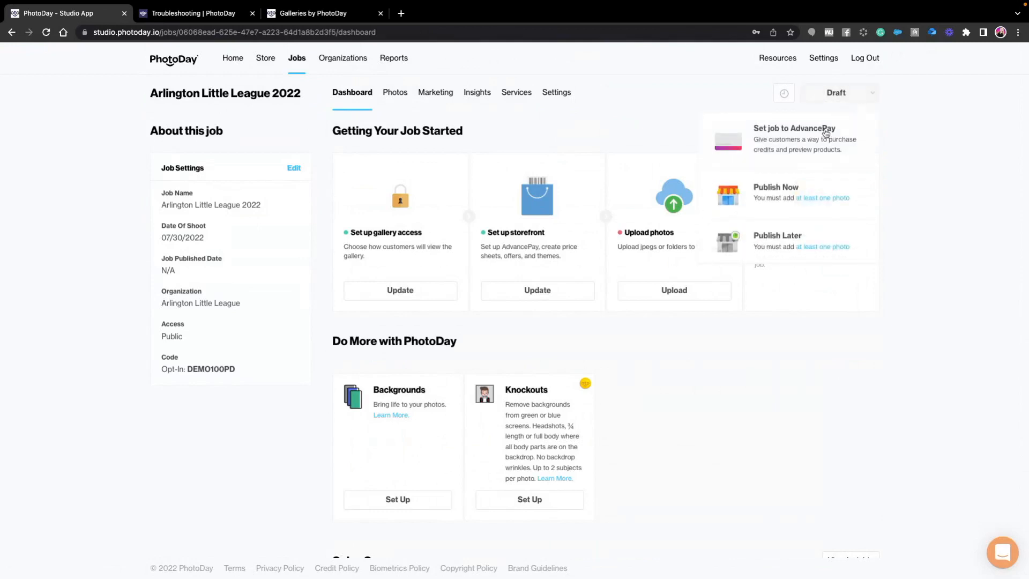
pyautogui.click(818, 143)
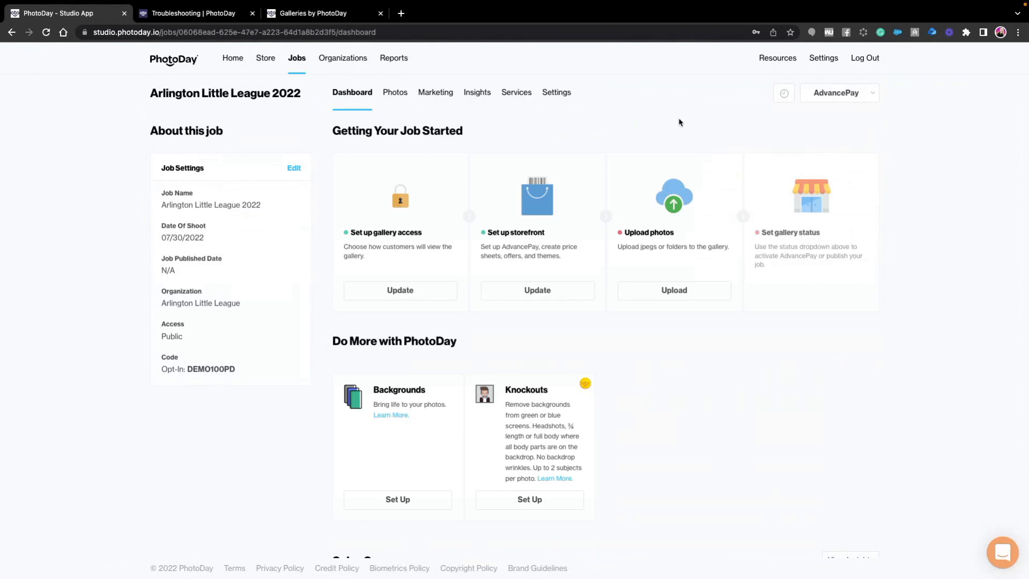
# - Create a new marketing flyer for the Arlington Little League 2022 job
pyautogui.click(432, 97)
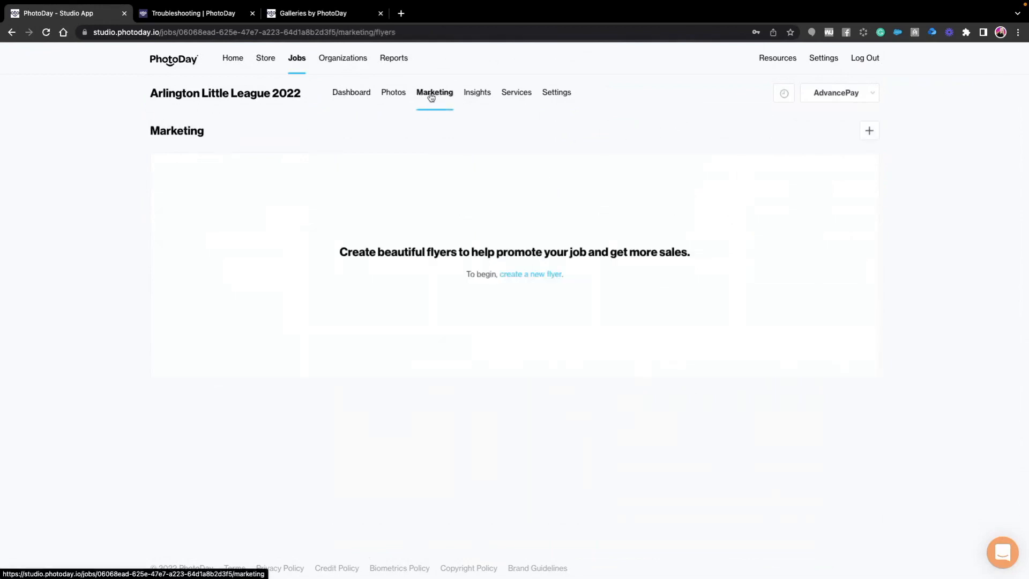
pyautogui.click(535, 275)
pyautogui.click(467, 164)
pyautogui.click(463, 182)
pyautogui.click(527, 249)
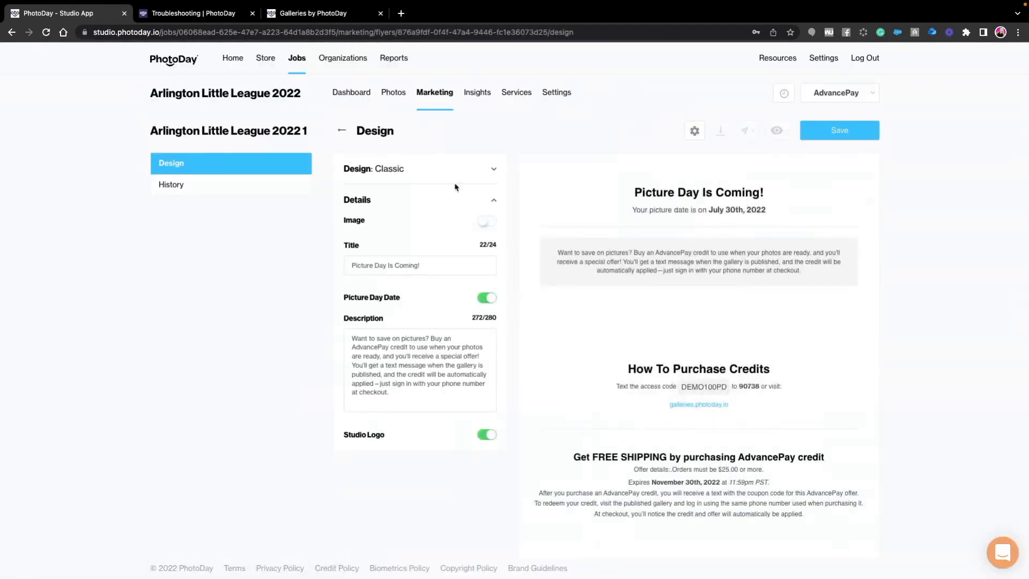
# - Switch the flyer to the Modern Horizontal design and enable the image in its details
pyautogui.click(486, 171)
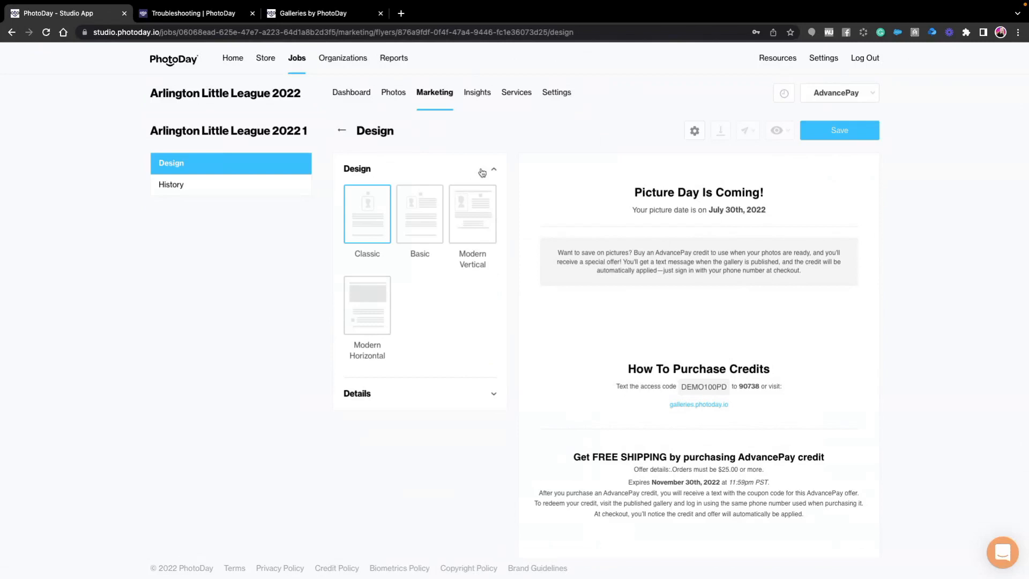
pyautogui.click(375, 321)
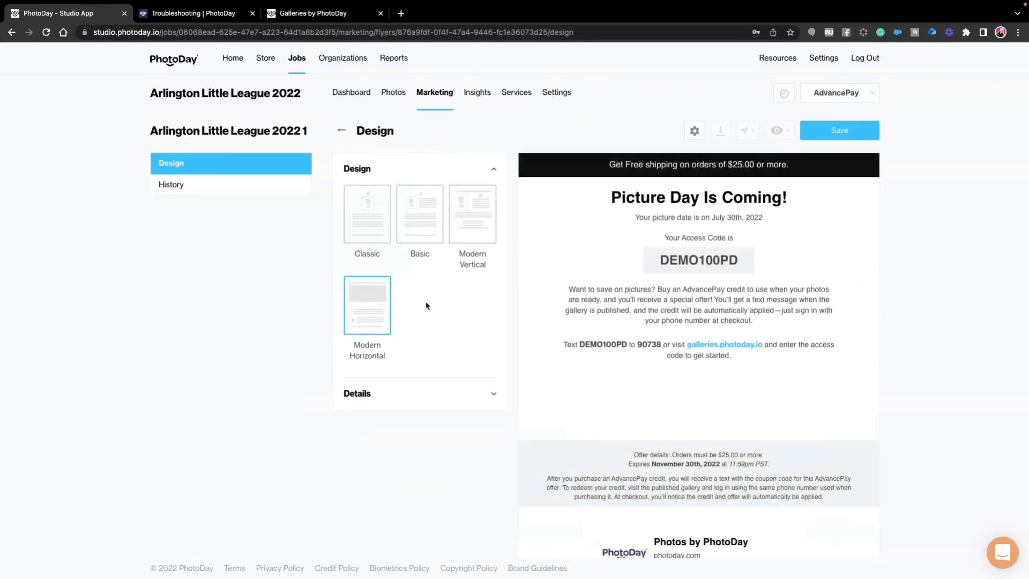
pyautogui.click(494, 394)
pyautogui.scroll(-1, 490, 322)
pyautogui.click(485, 201)
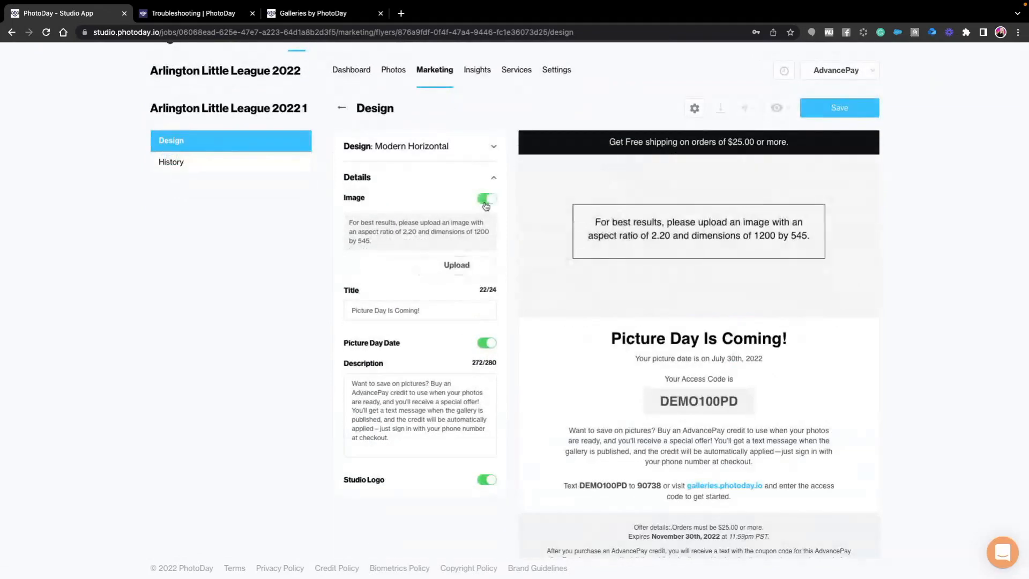
# - Upload 48-hour-sale-horizontal-v1.jpg from the desktop's marketing flyer graphics folder as the flyer image
pyautogui.click(459, 270)
pyautogui.click(196, 231)
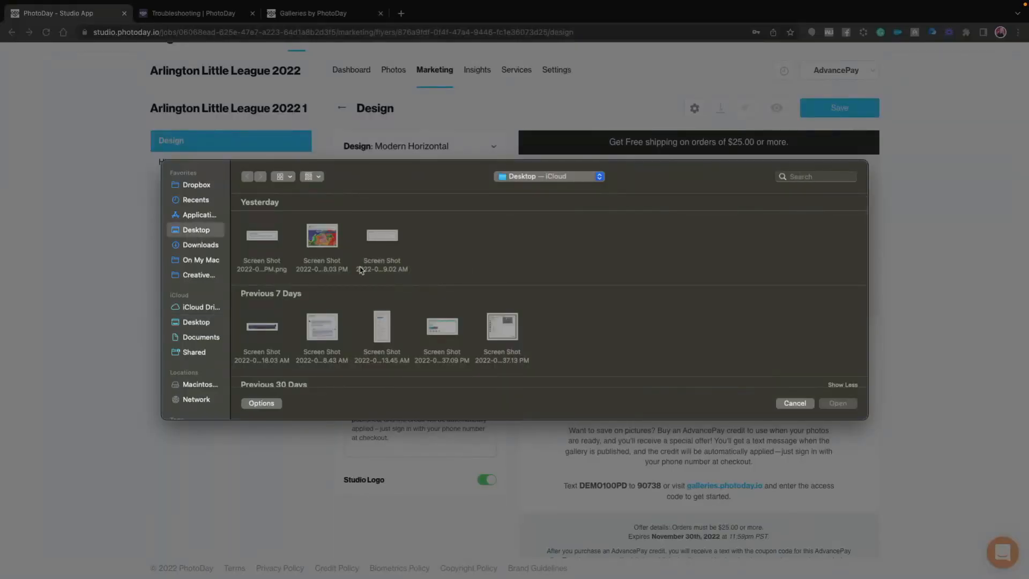
pyautogui.scroll(-10, 443, 232)
pyautogui.scroll(-10, 442, 299)
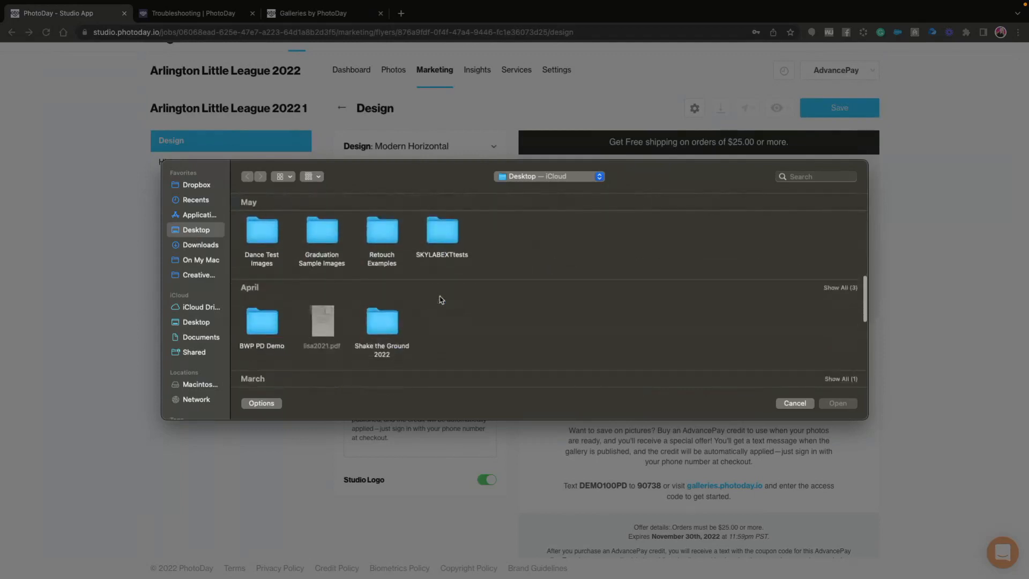
pyautogui.scroll(-5, 441, 299)
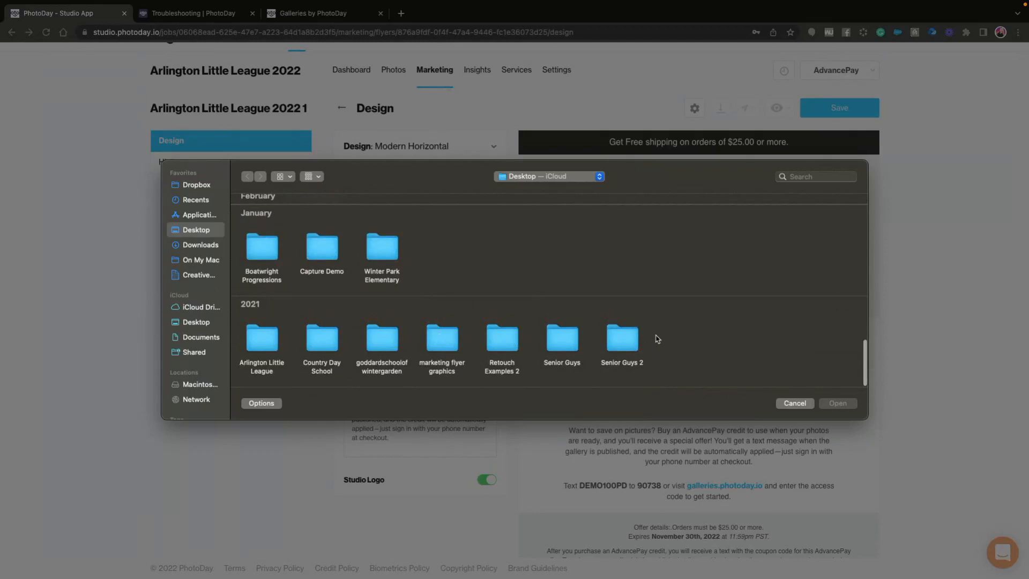
pyautogui.click(431, 344)
pyautogui.doubleClick(431, 344)
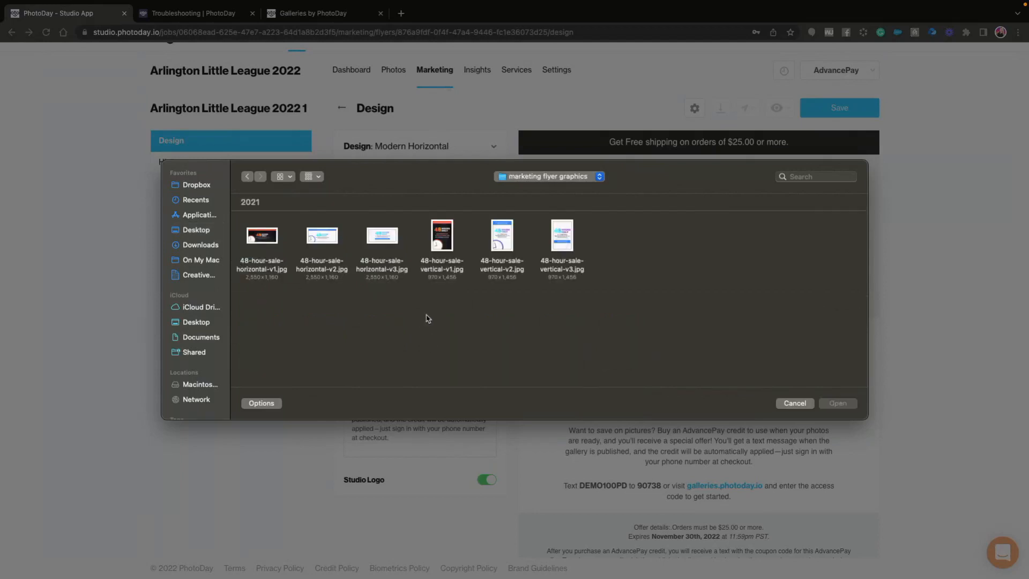
pyautogui.click(279, 237)
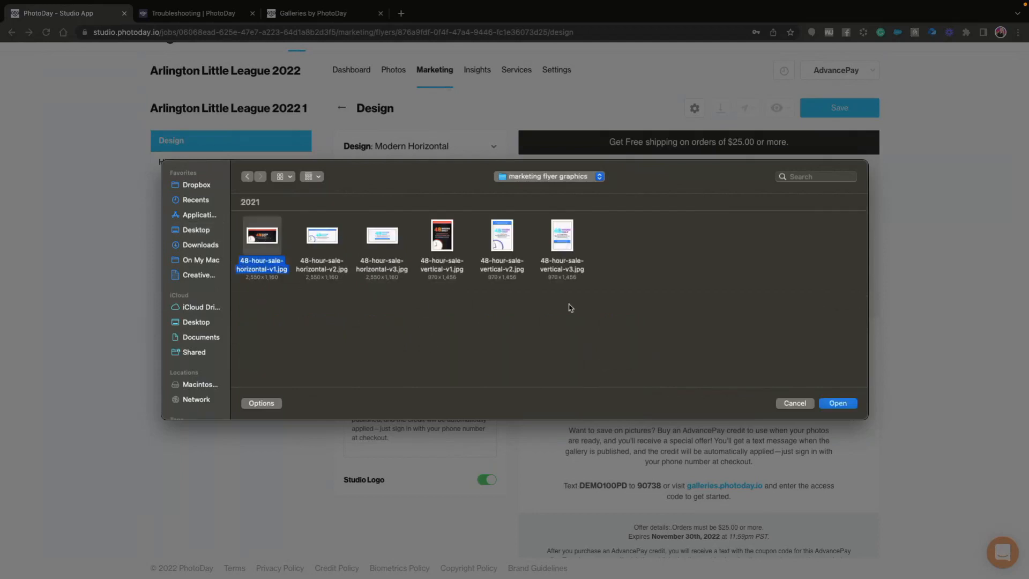
pyautogui.click(840, 406)
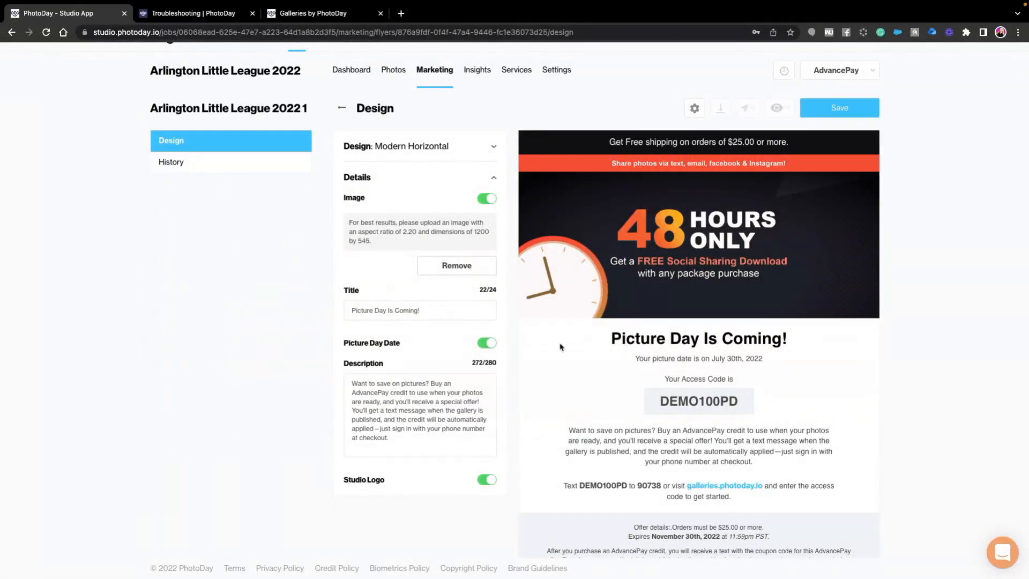
# - Review the flyer's preview and description text, and save the flyer
pyautogui.scroll(-1, 739, 375)
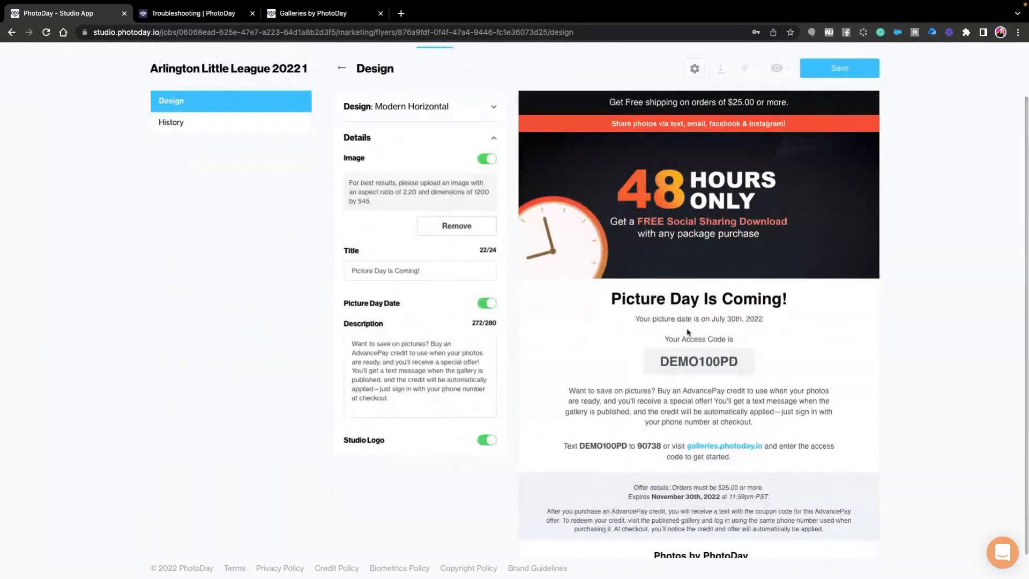
pyautogui.scroll(-1, 718, 322)
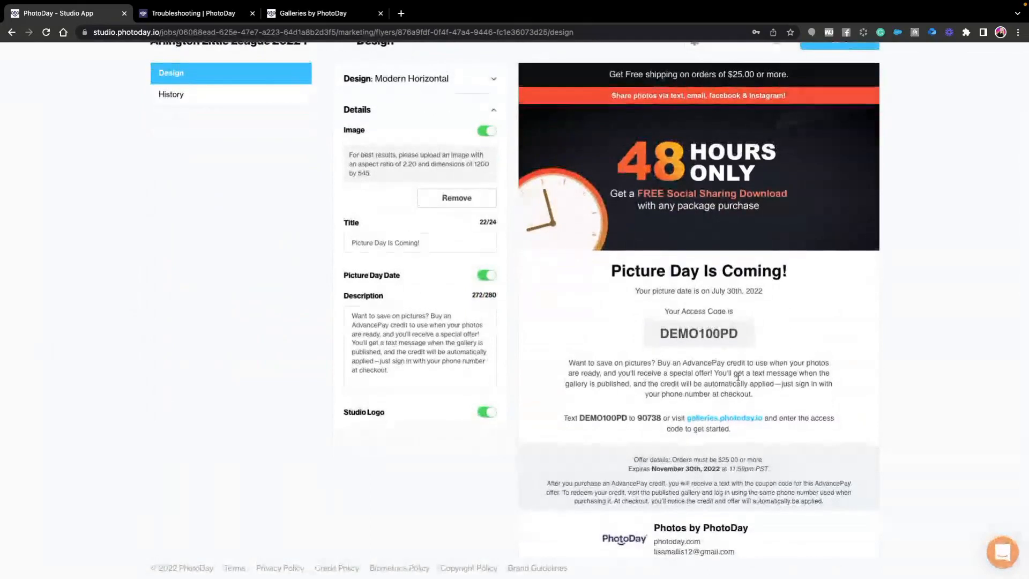
pyautogui.moveTo(422, 369); pyautogui.dragTo(363, 324)
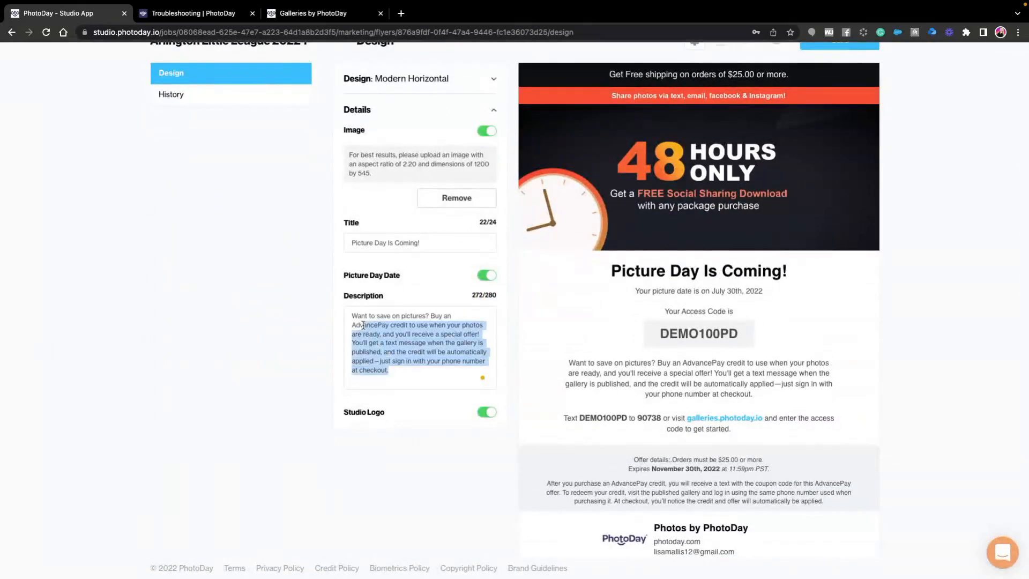
pyautogui.click(597, 368)
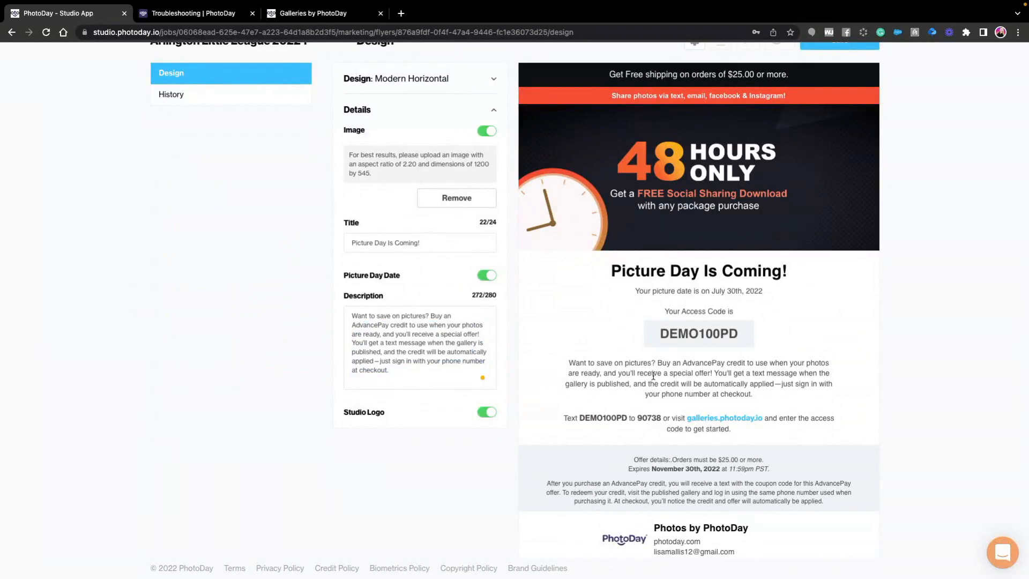
pyautogui.scroll(3, 653, 376)
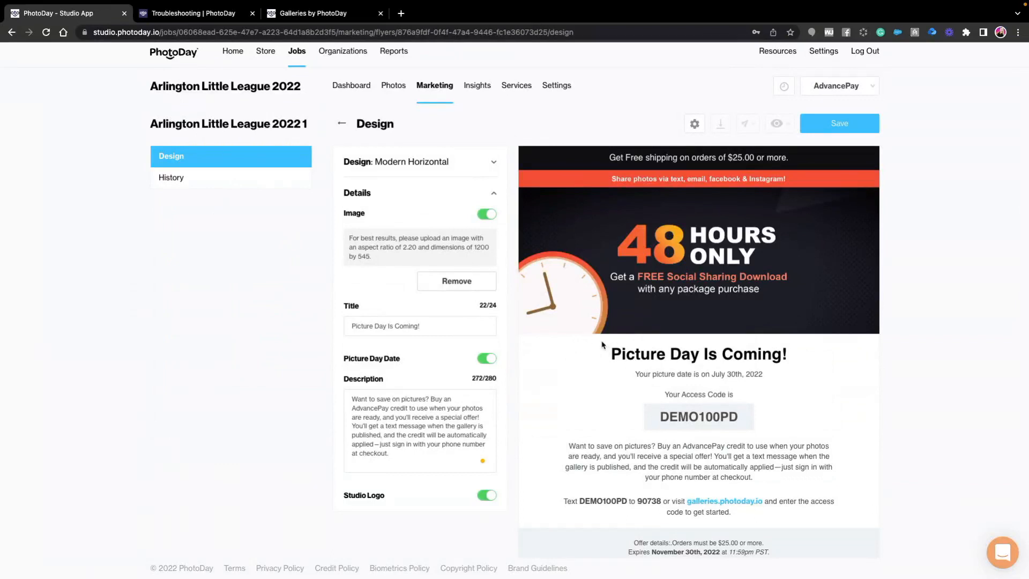
pyautogui.scroll(-3, 601, 344)
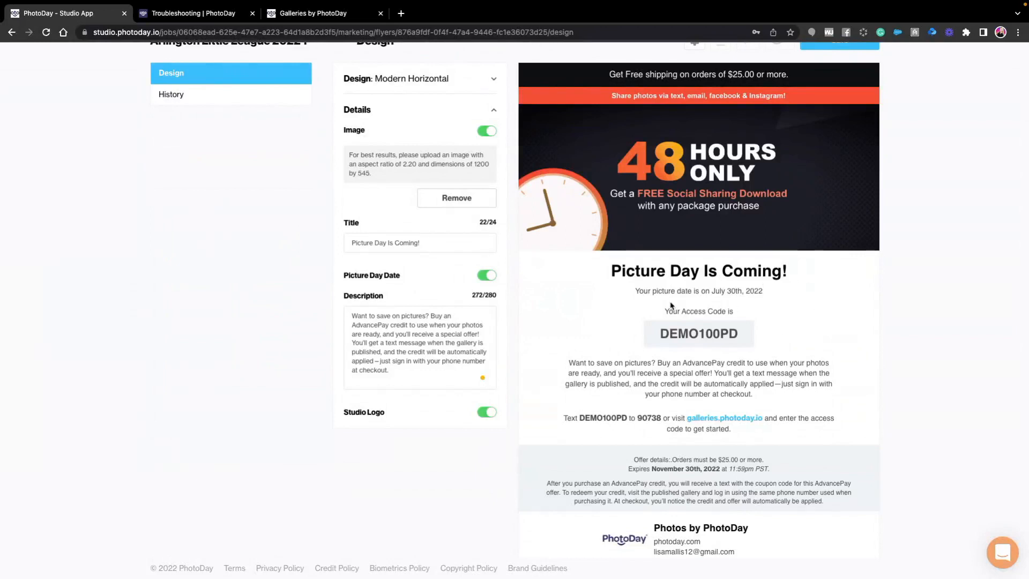
pyautogui.scroll(3, 610, 321)
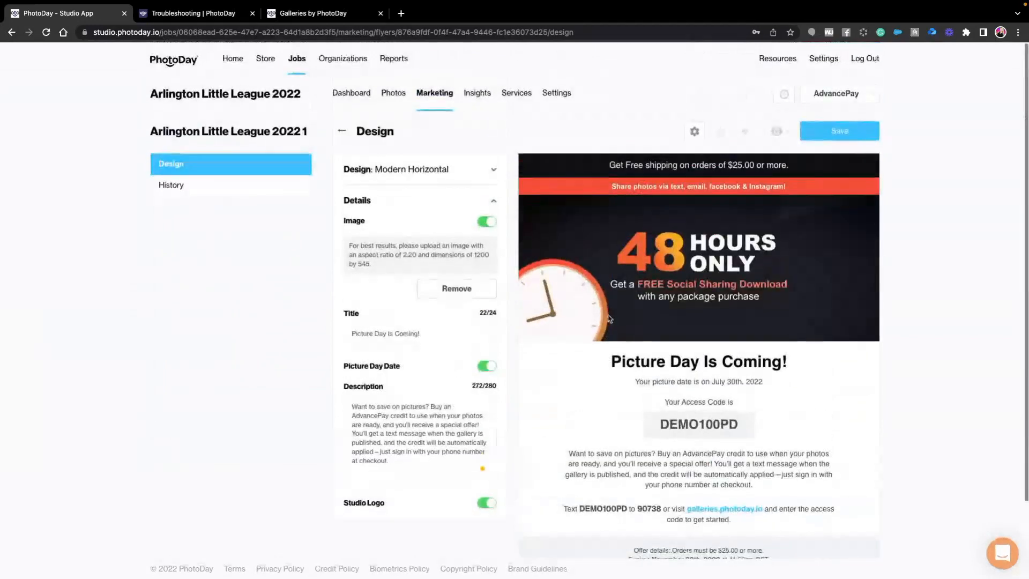
pyautogui.click(840, 133)
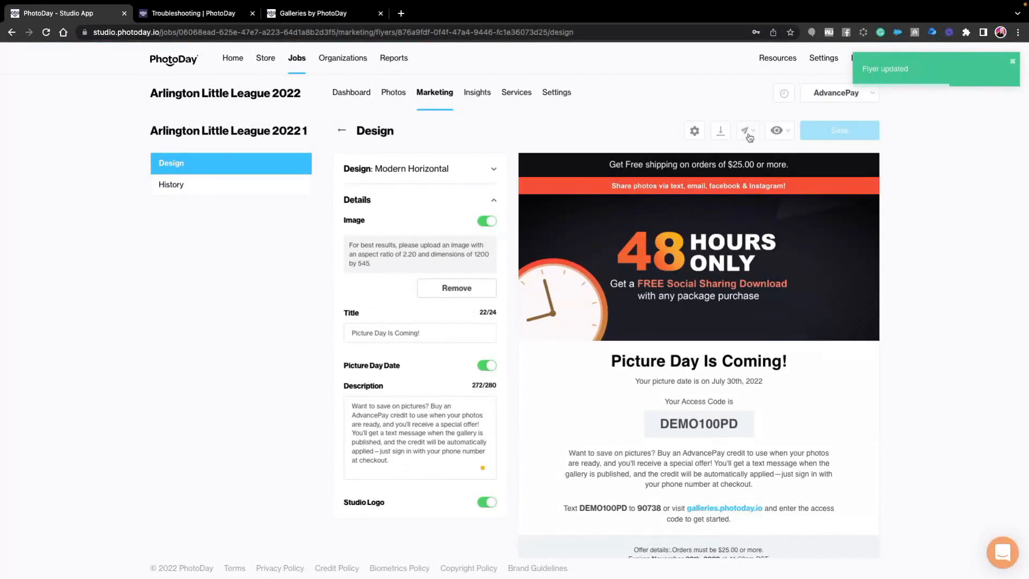
# - Start an email sending the flyer to the organization, select the contact's e-mail address as recipient, and discard the message
pyautogui.click(749, 137)
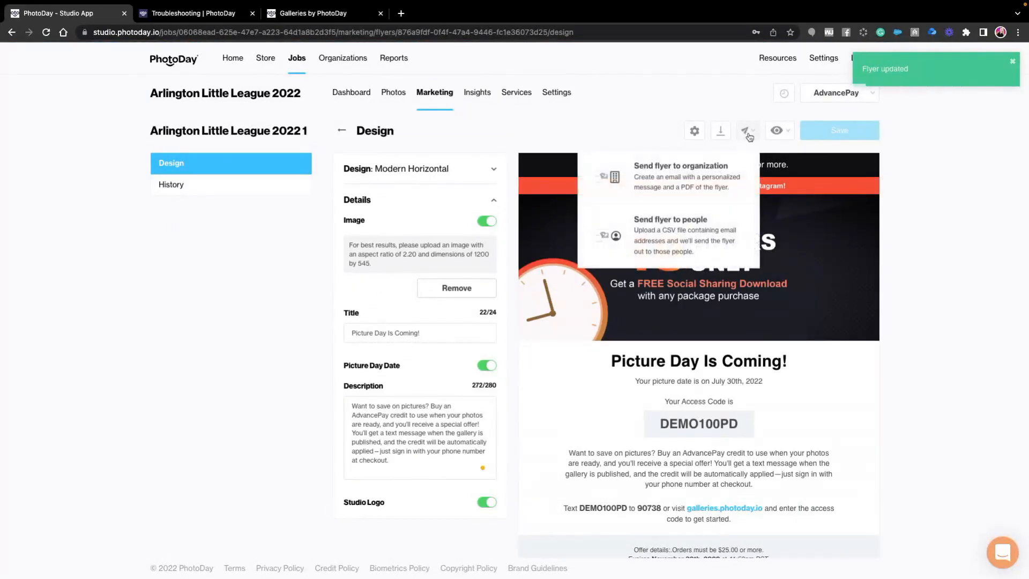
pyautogui.click(686, 174)
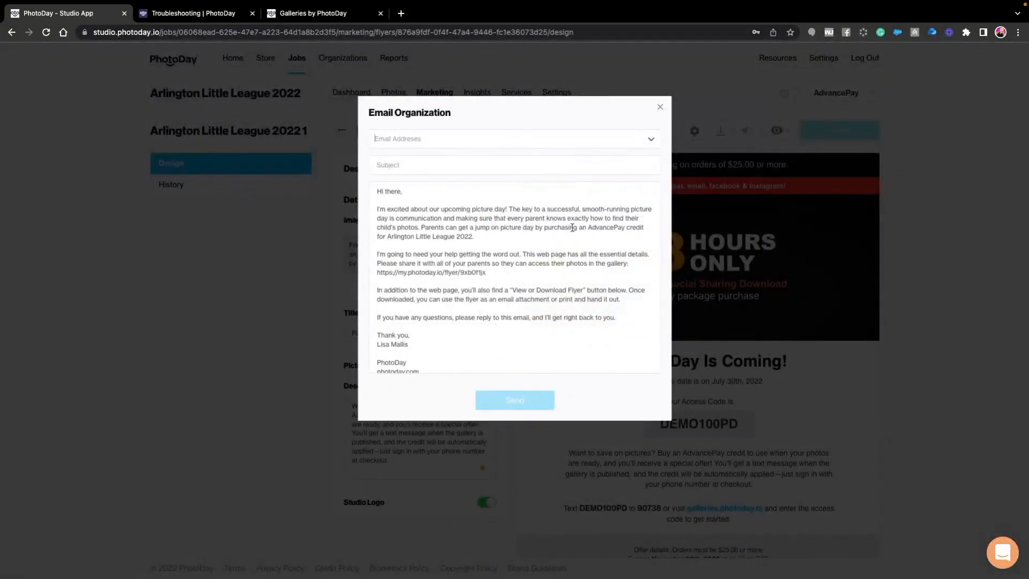
pyautogui.click(504, 143)
pyautogui.click(416, 164)
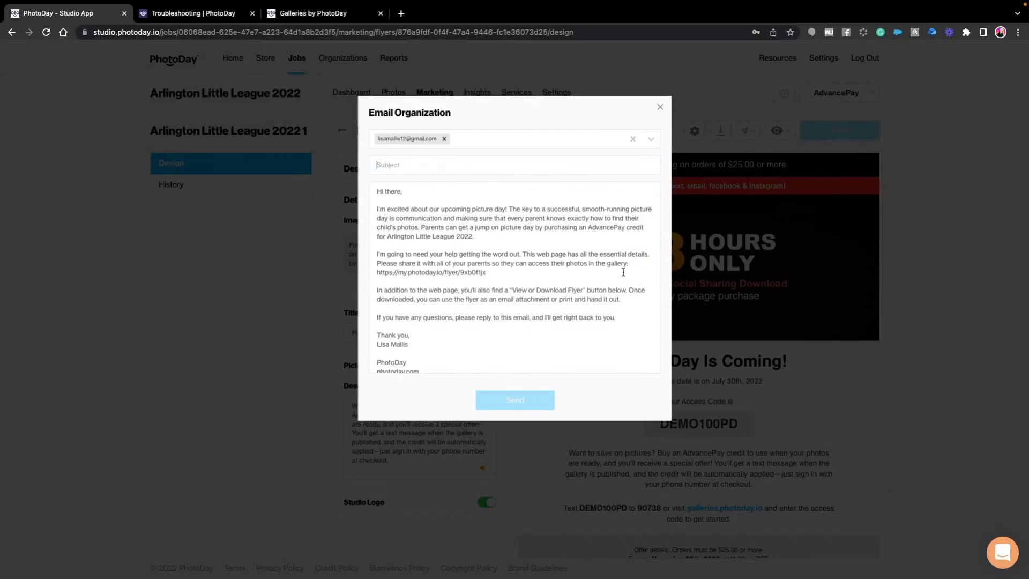
pyautogui.click(659, 108)
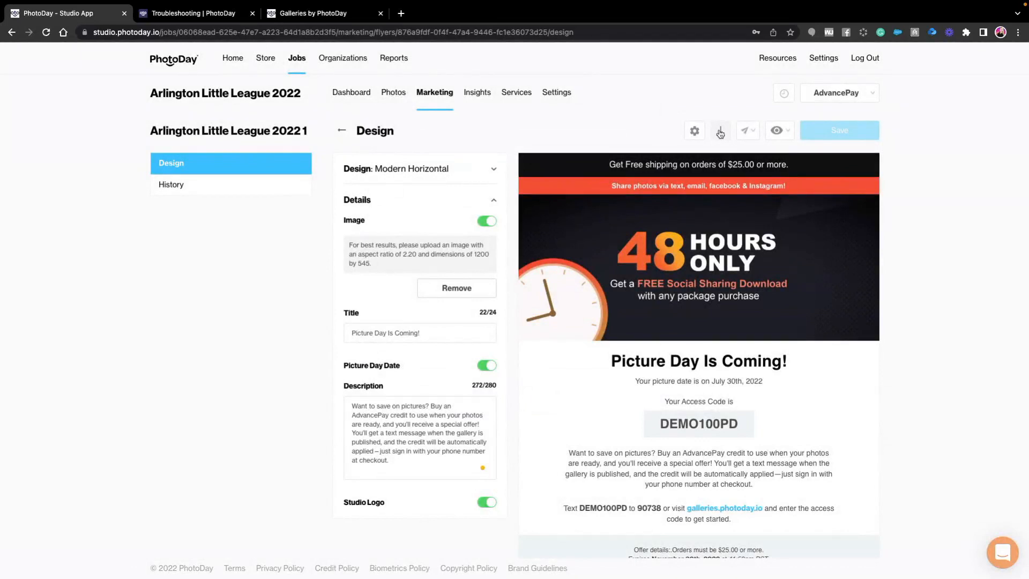
pyautogui.click(747, 130)
# - Open the job's gallery on the Galleries by PhotoDay site with the access code copied from the flyer, declining the text message subscription
pyautogui.doubleClick(702, 424)
pyautogui.hotkey('ctrl', 'c')
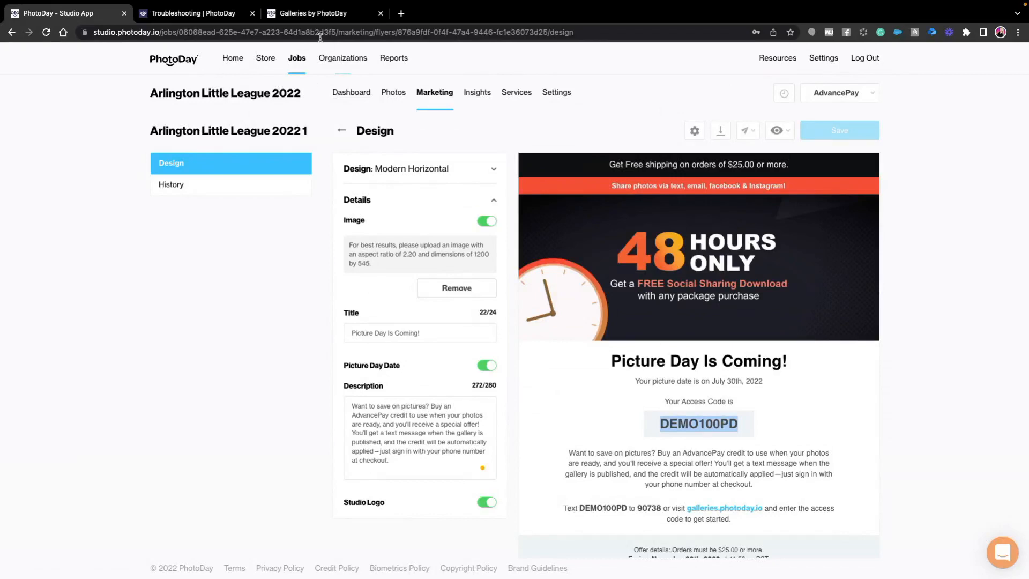
pyautogui.click(300, 15)
pyautogui.click(513, 268)
pyautogui.hotkey('ctrl', 'v')
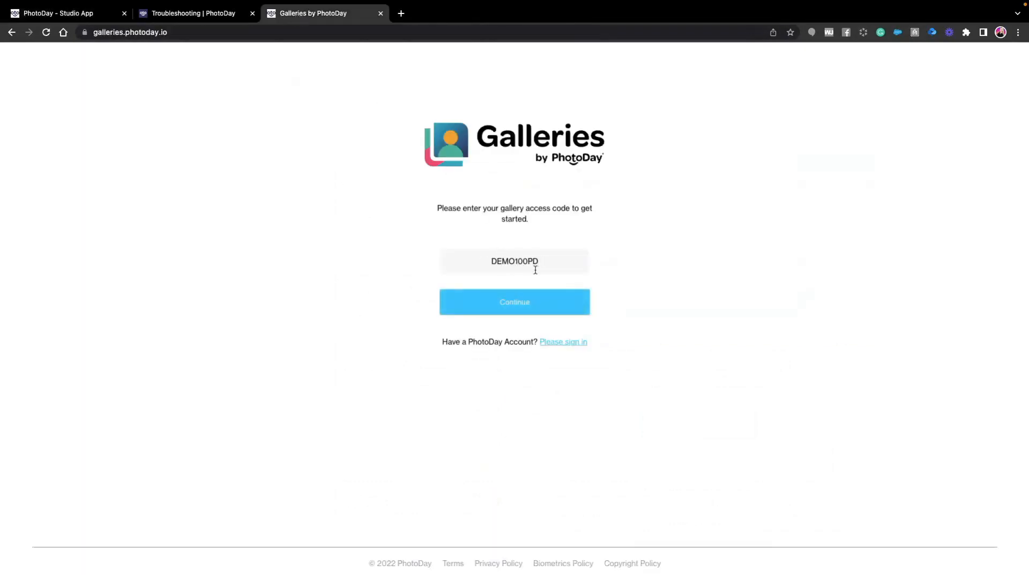
pyautogui.click(518, 311)
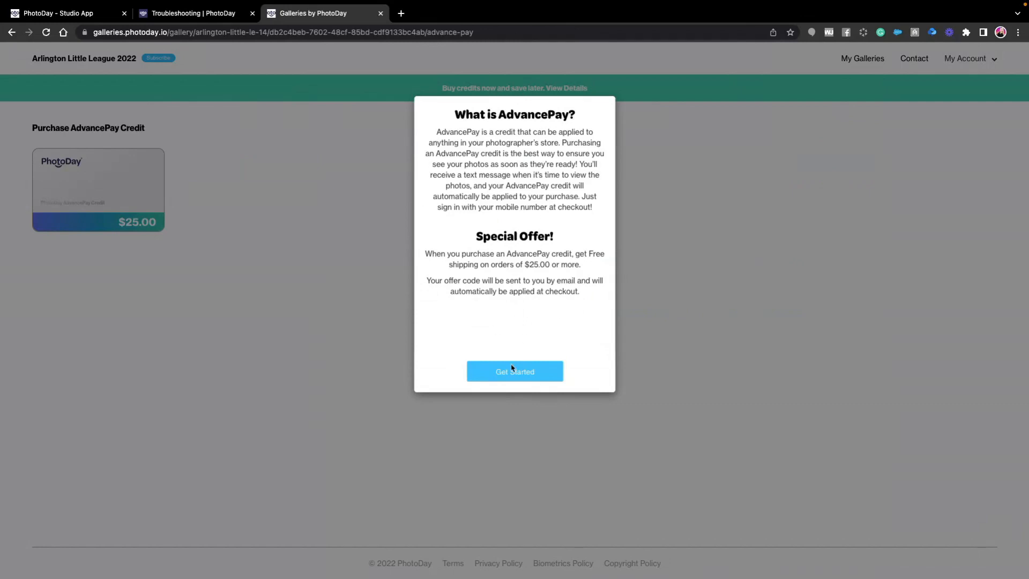
pyautogui.click(515, 377)
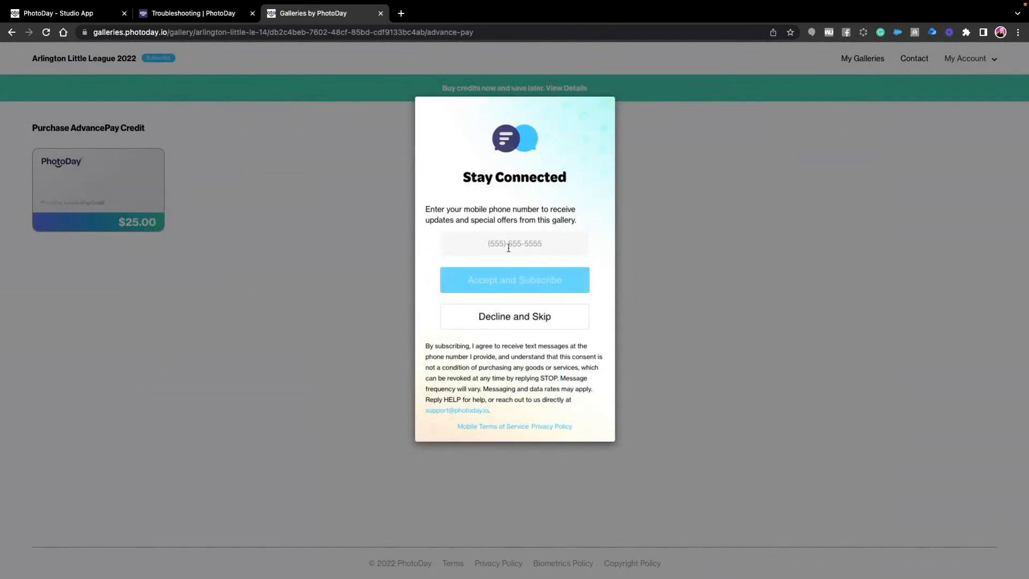
pyautogui.click(506, 321)
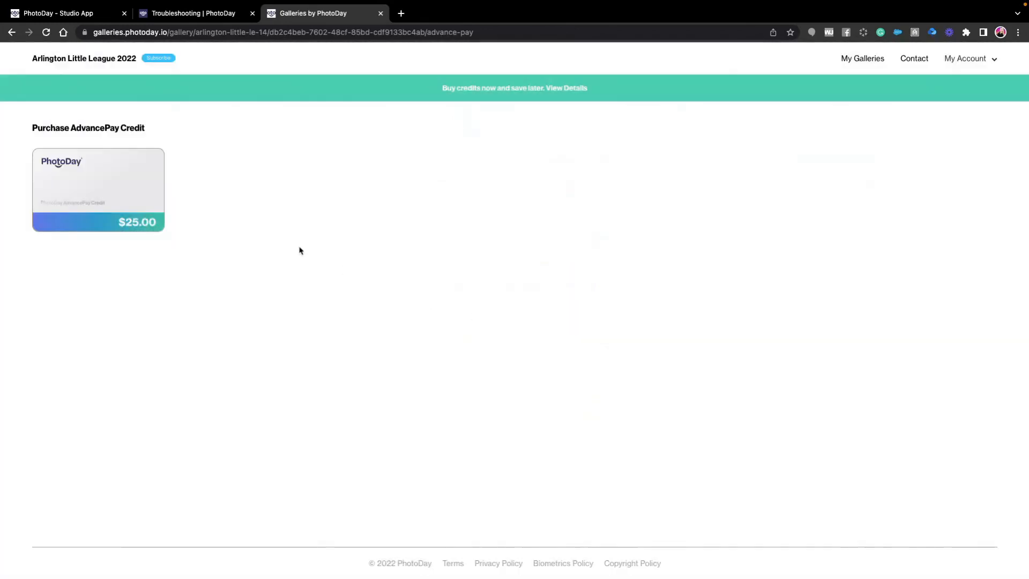
# - Select the $25.00 AdvancePay credit, enter the subject's first and last name, and proceed to checkout
pyautogui.click(135, 204)
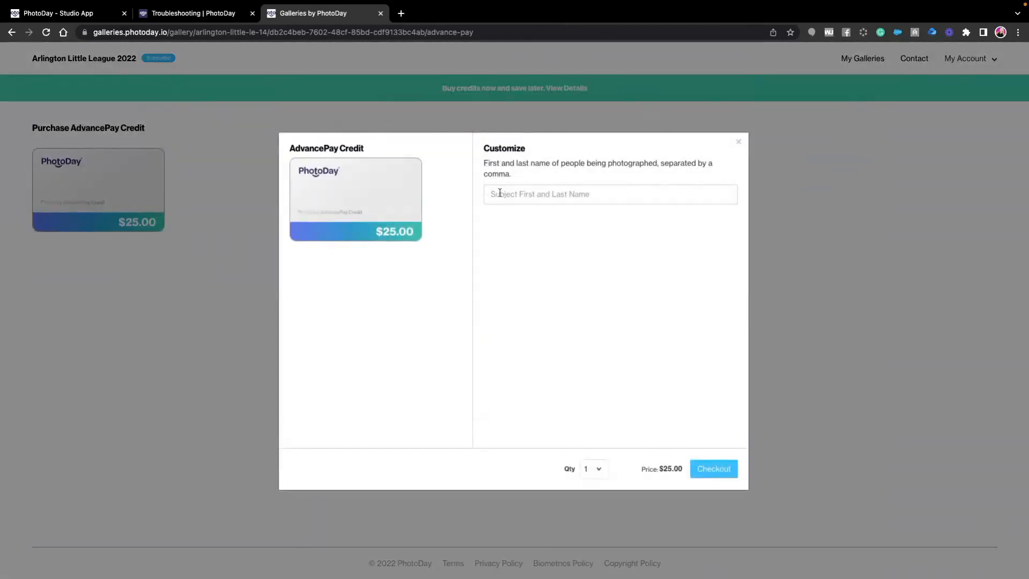
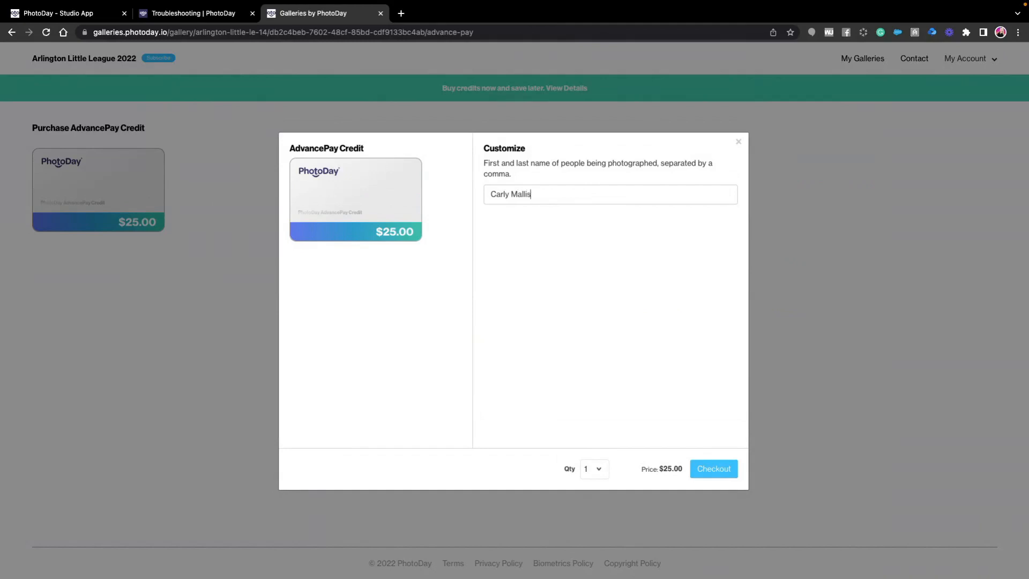
pyautogui.click(713, 469)
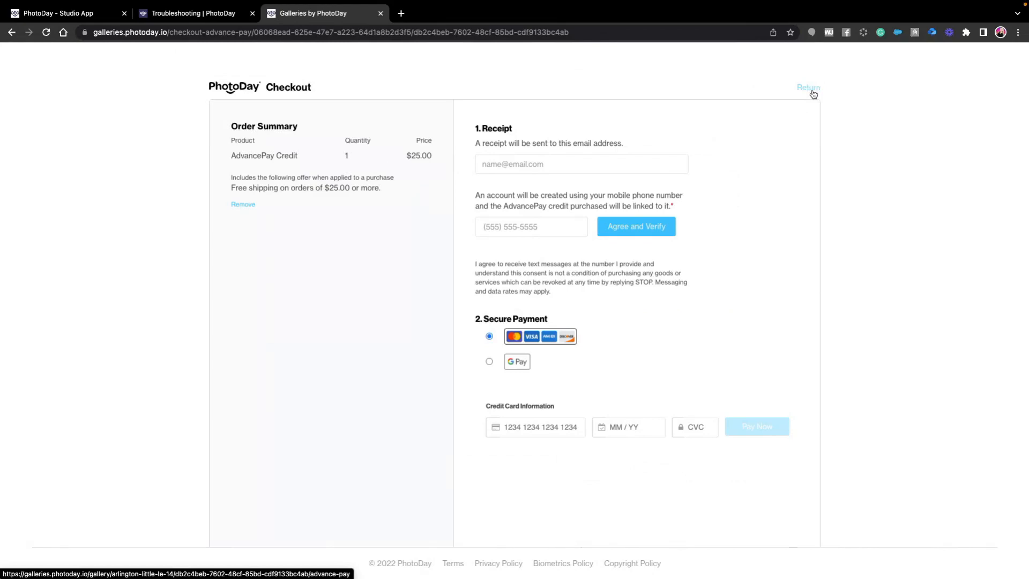
# - Return to the Studio App and review the job's sales and customer insights
pyautogui.click(84, 15)
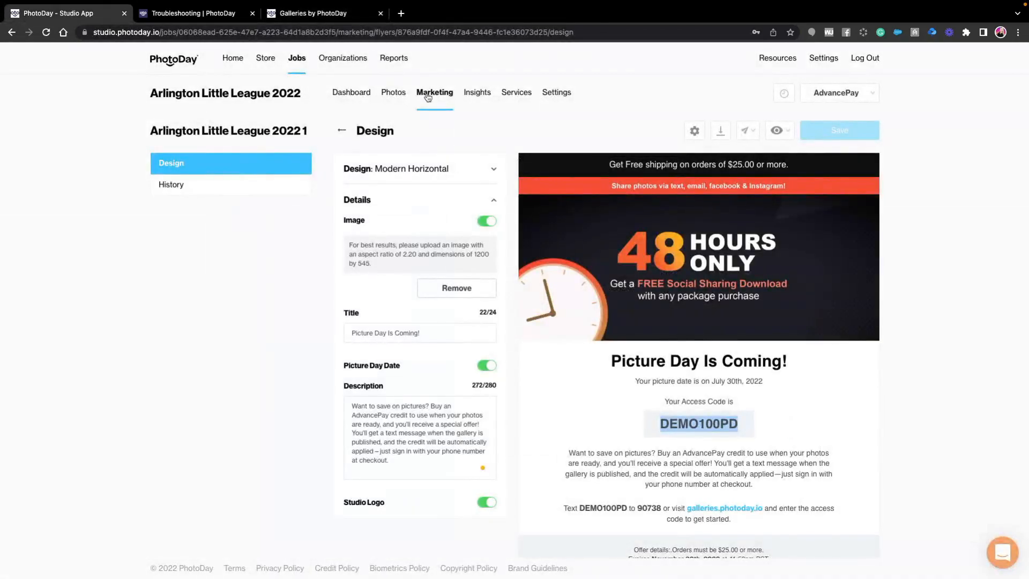
pyautogui.click(473, 98)
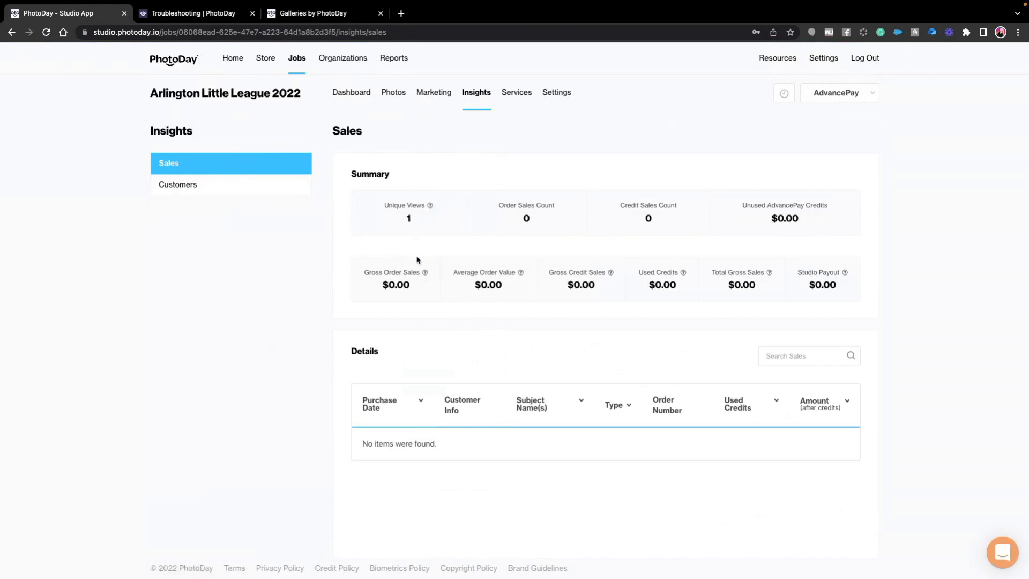
pyautogui.click(179, 186)
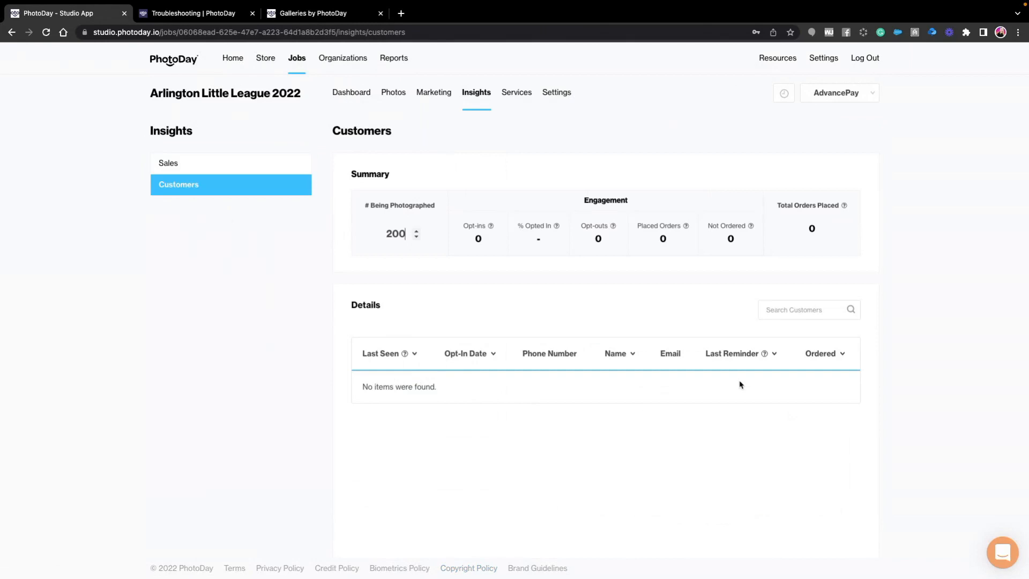
pyautogui.click(199, 164)
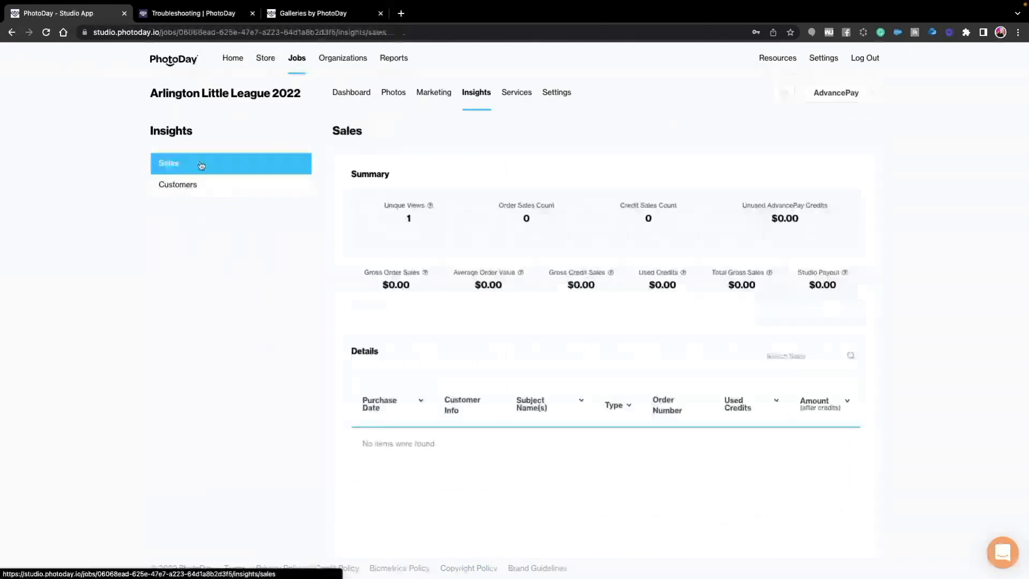
pyautogui.click(199, 184)
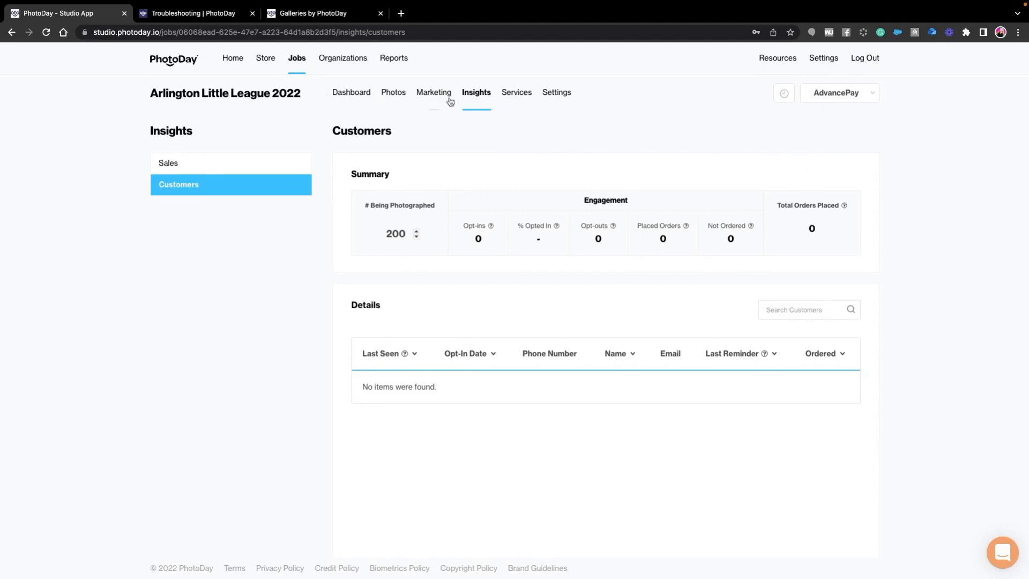
# - Review the job information and gallery search options in the job's settings
pyautogui.click(559, 96)
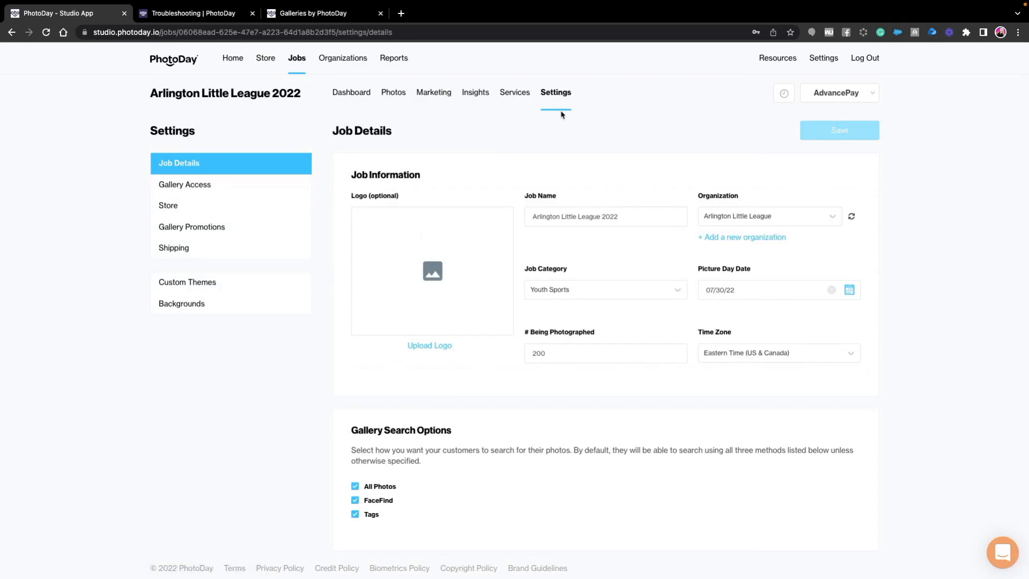
pyautogui.scroll(-3, 546, 248)
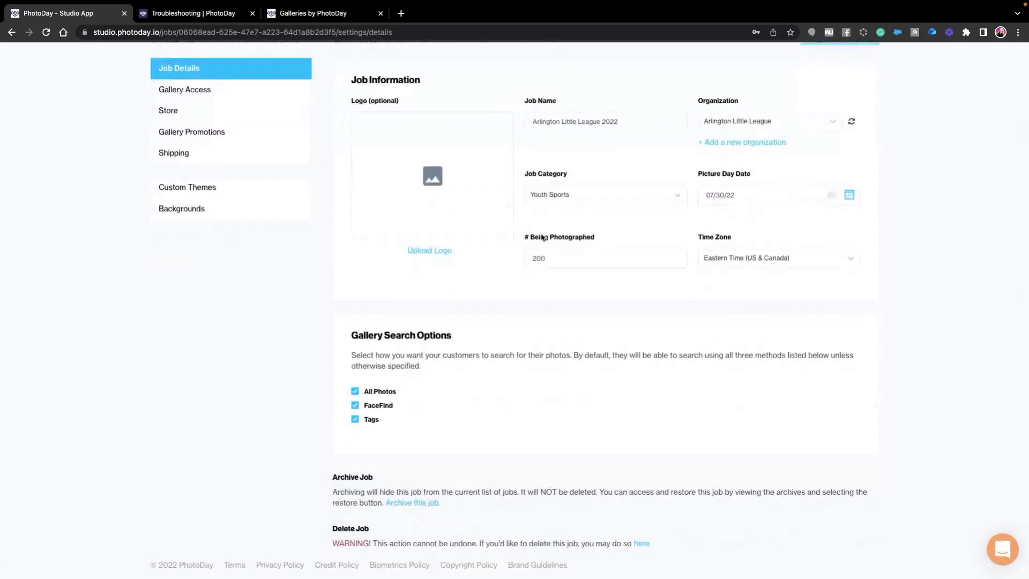
pyautogui.scroll(3, 536, 235)
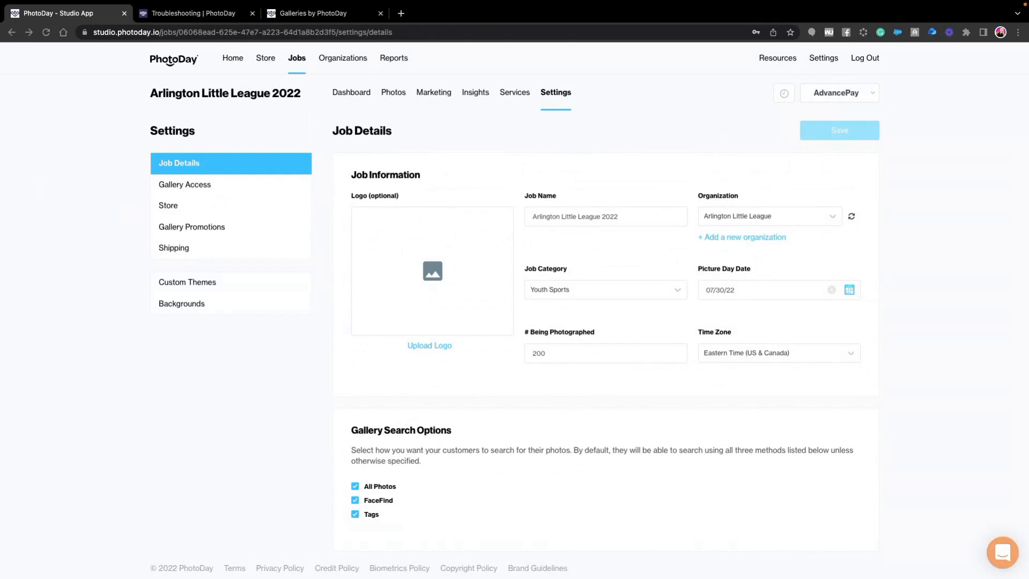
# - Open the Marketing Kit in the studio's resources
pyautogui.click(773, 62)
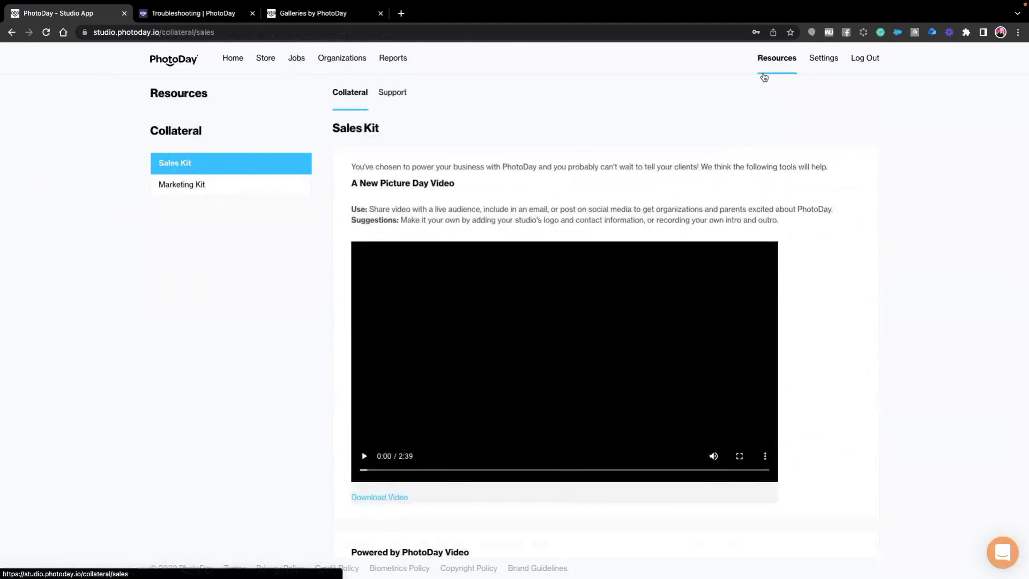
pyautogui.click(198, 184)
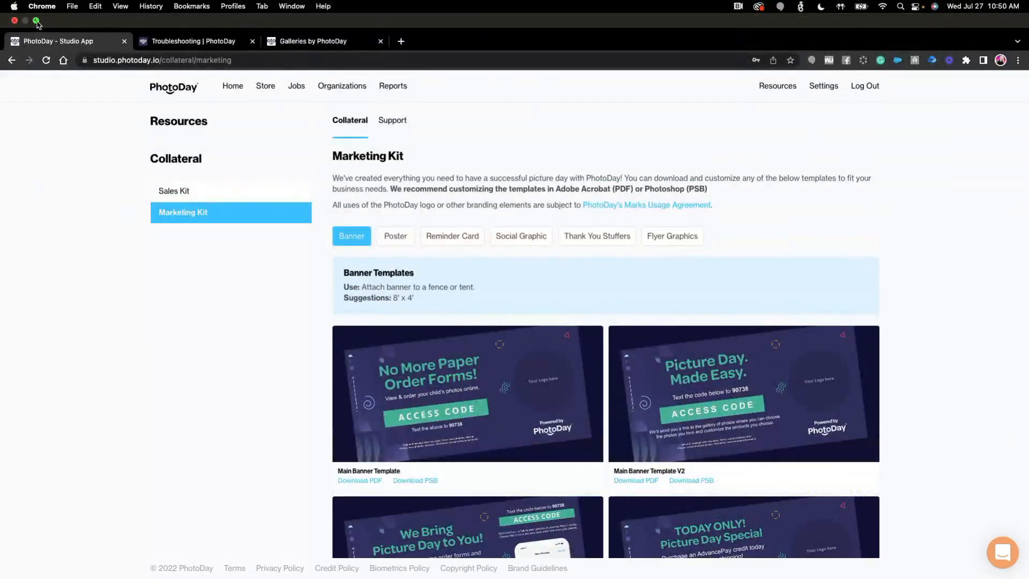
# - Switch to Preview to view the picture day photo IMG_2355.JPG full screen, close it, and return to the full-screen browser
pyautogui.click(32, 22)
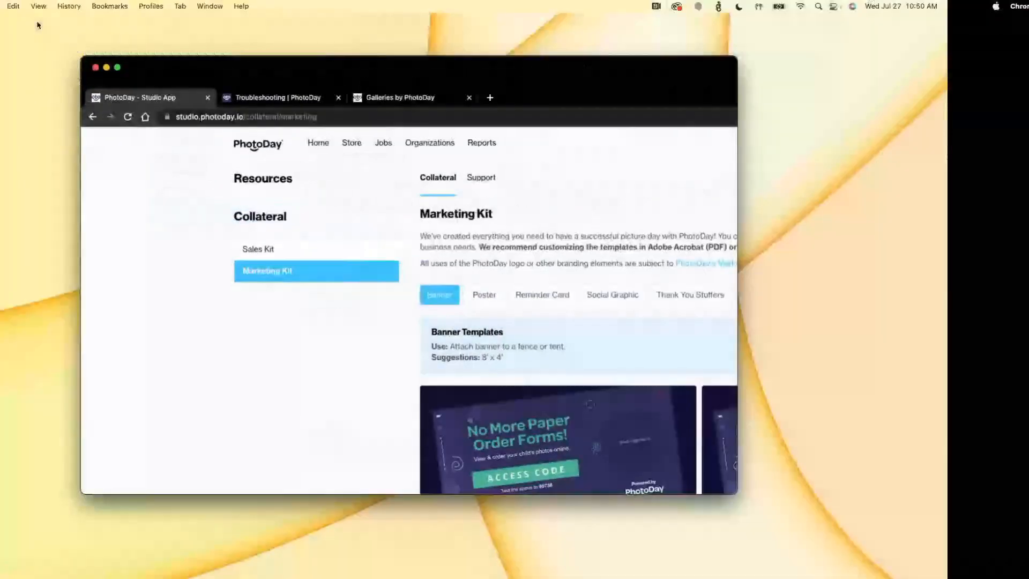
pyautogui.moveTo(0, 45); pyautogui.dragTo(303, 88)
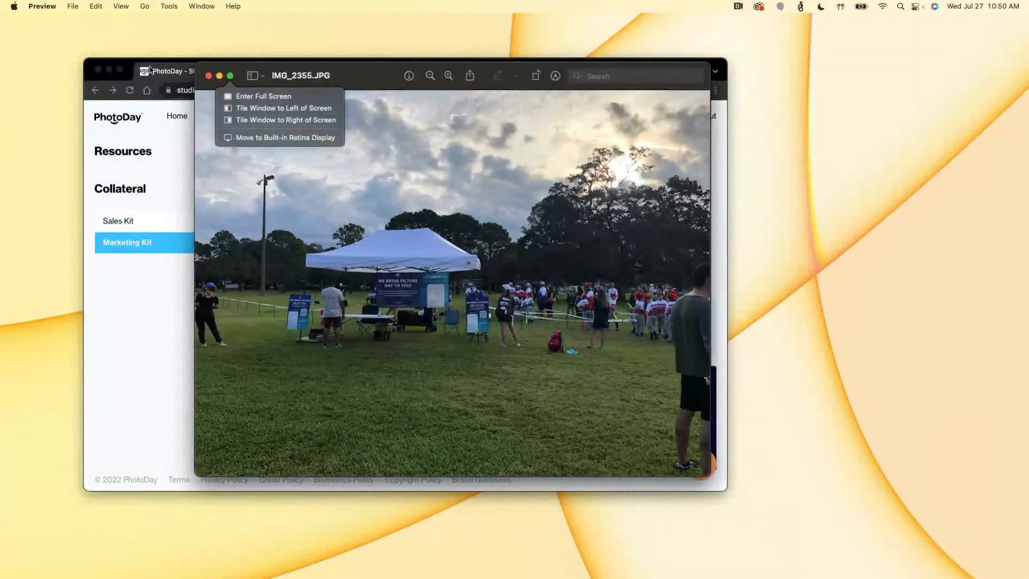
pyautogui.click(230, 75)
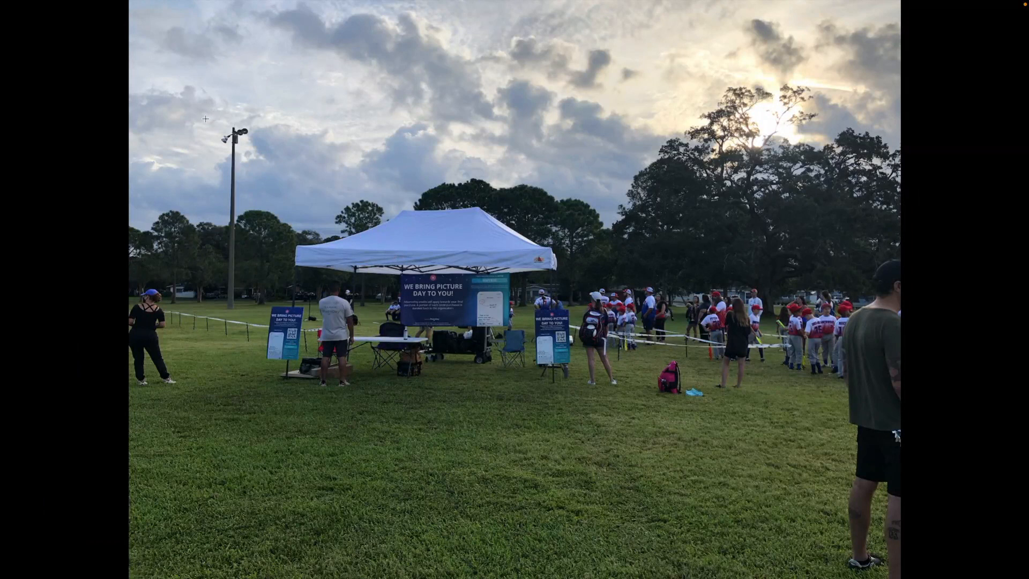
pyautogui.moveTo(41, 2)
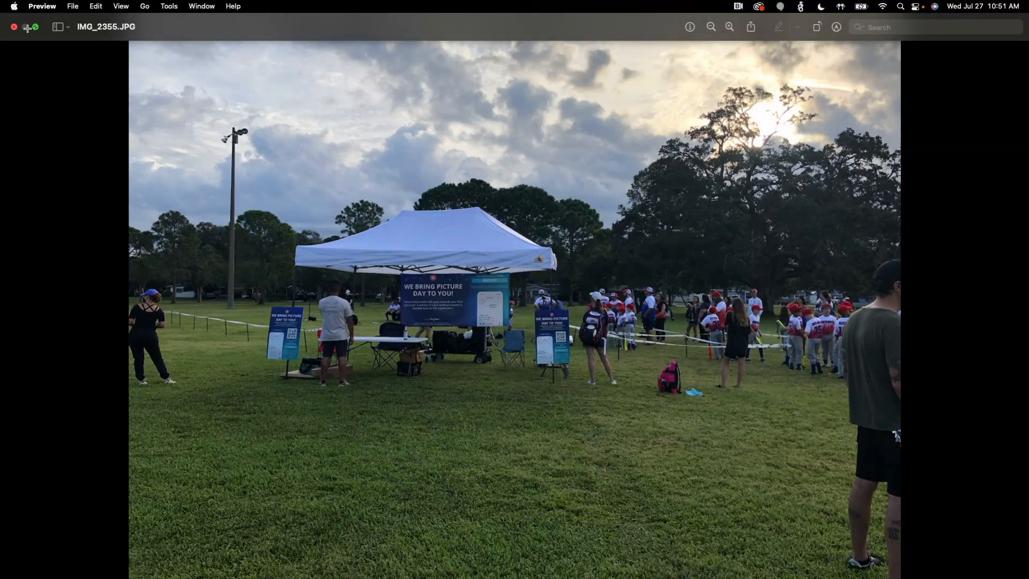
pyautogui.click(34, 27)
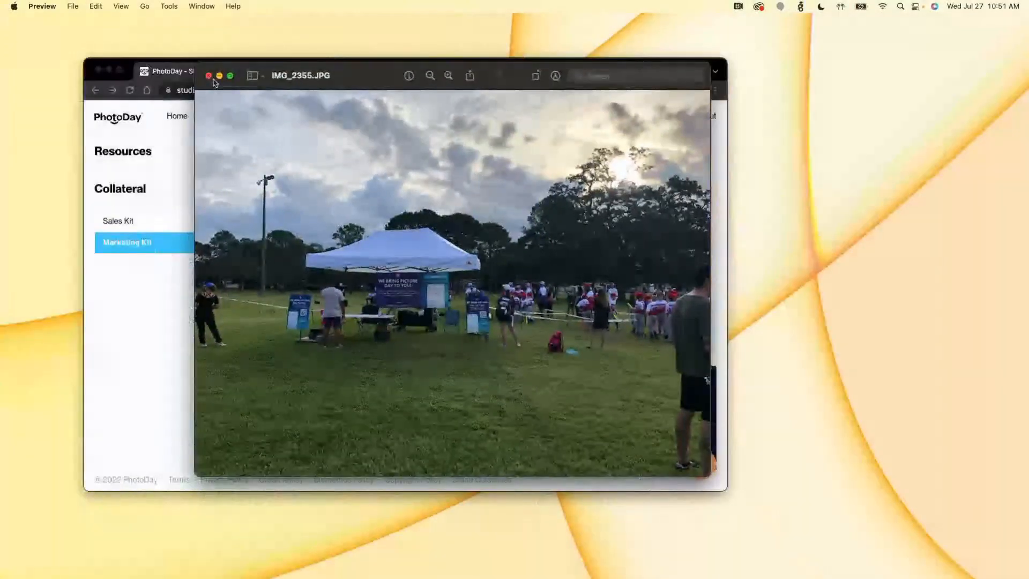
pyautogui.click(208, 76)
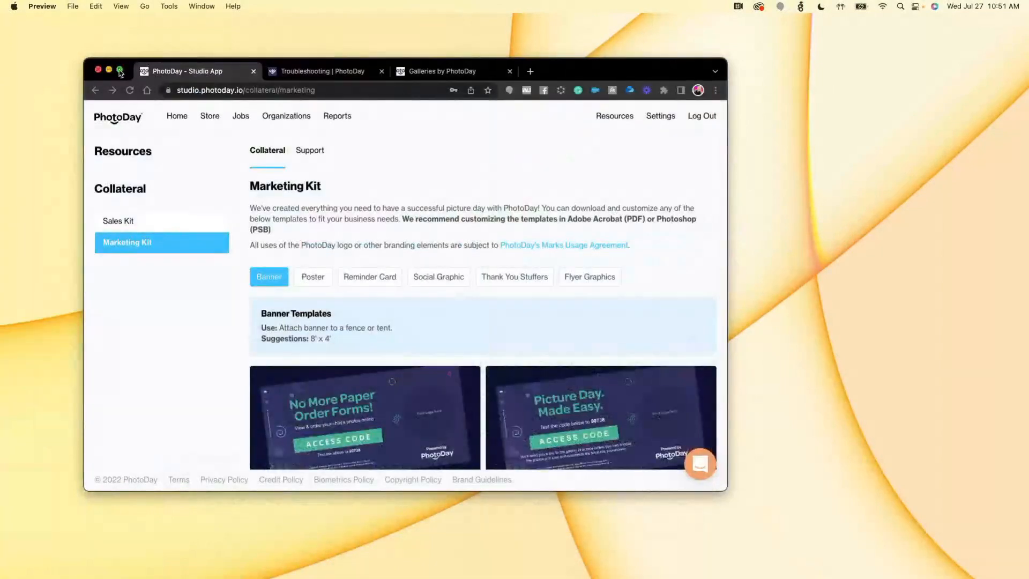
pyautogui.click(120, 70)
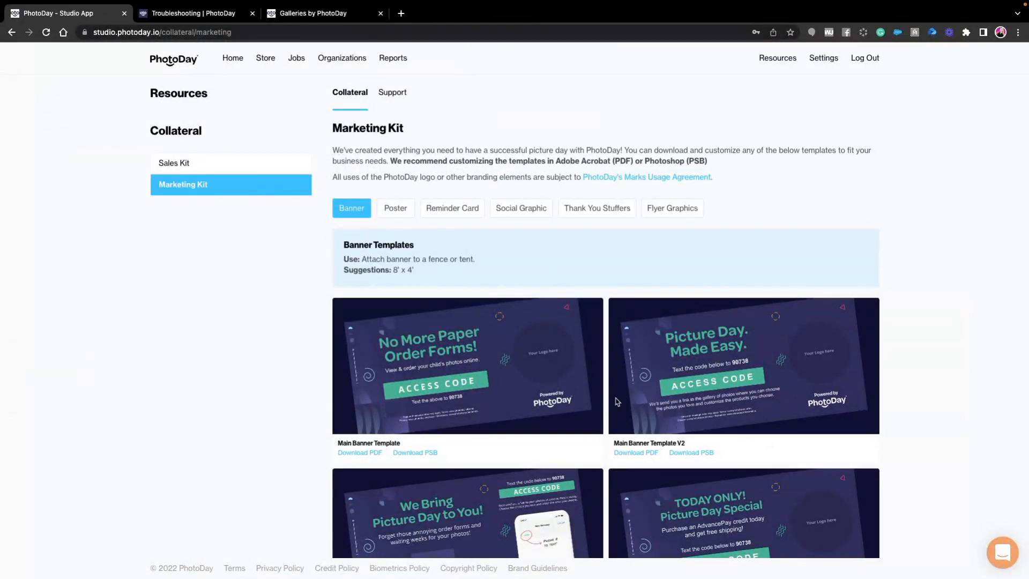
# - Browse the banner and poster templates in the Marketing Kit
pyautogui.scroll(-5, 526, 395)
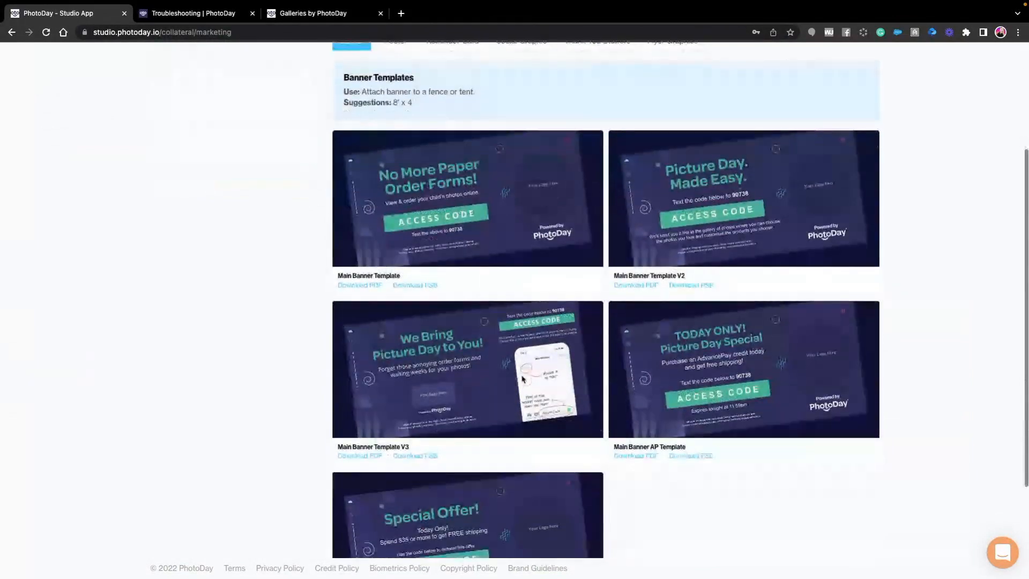
pyautogui.scroll(-2, 523, 378)
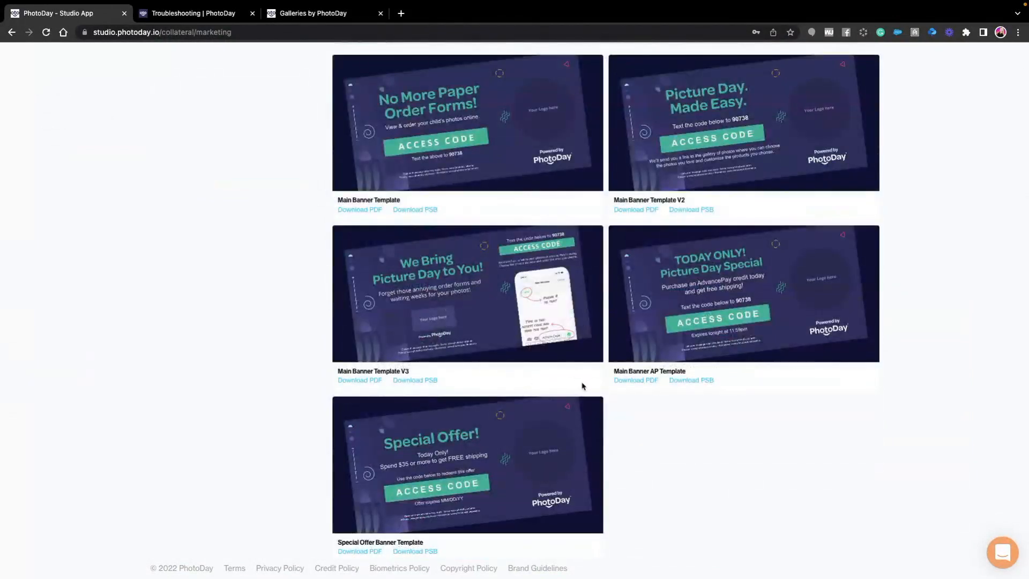
pyautogui.scroll(7, 583, 386)
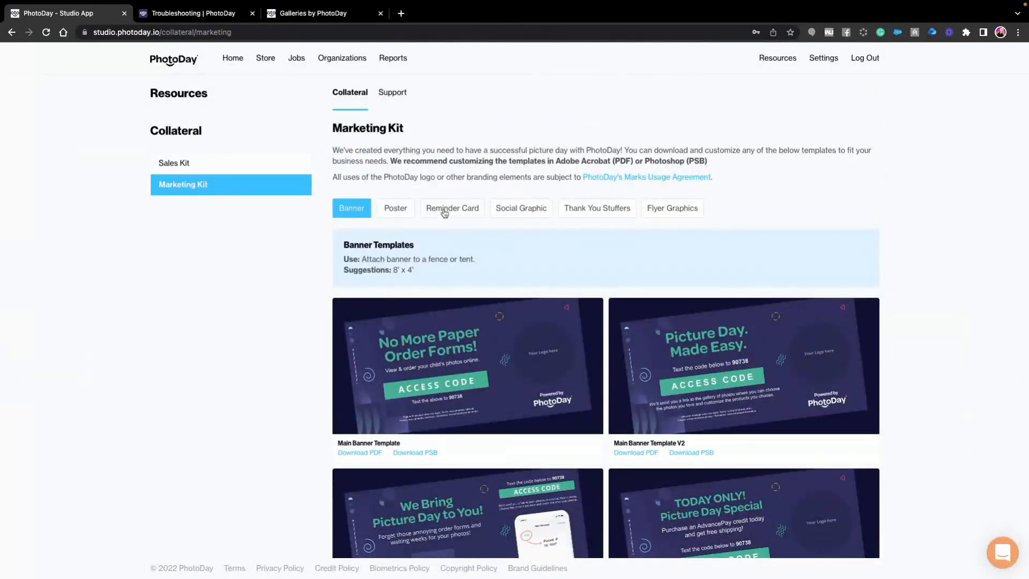
pyautogui.click(404, 215)
pyautogui.scroll(-3, 662, 427)
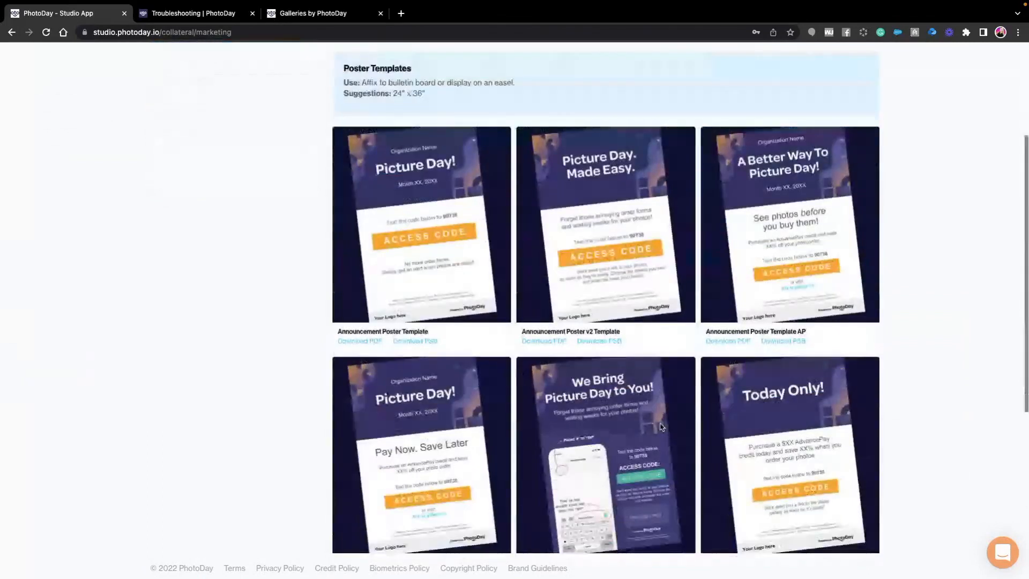
pyautogui.scroll(-2, 662, 427)
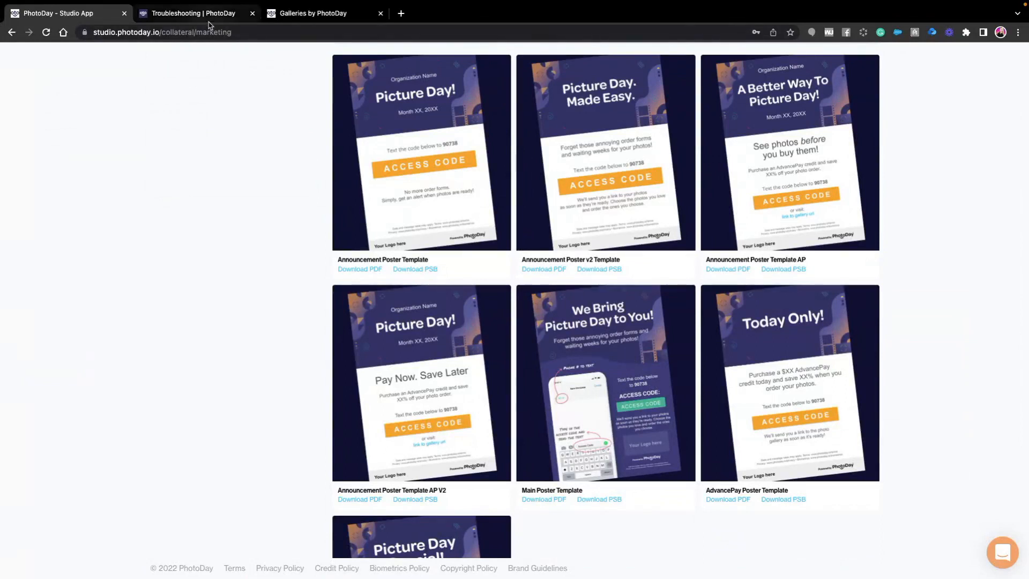
# - Search the web for "qr code generator" in a new browser tab and open the qr-code-generator.com site
pyautogui.hotkey('ctrl', 't')
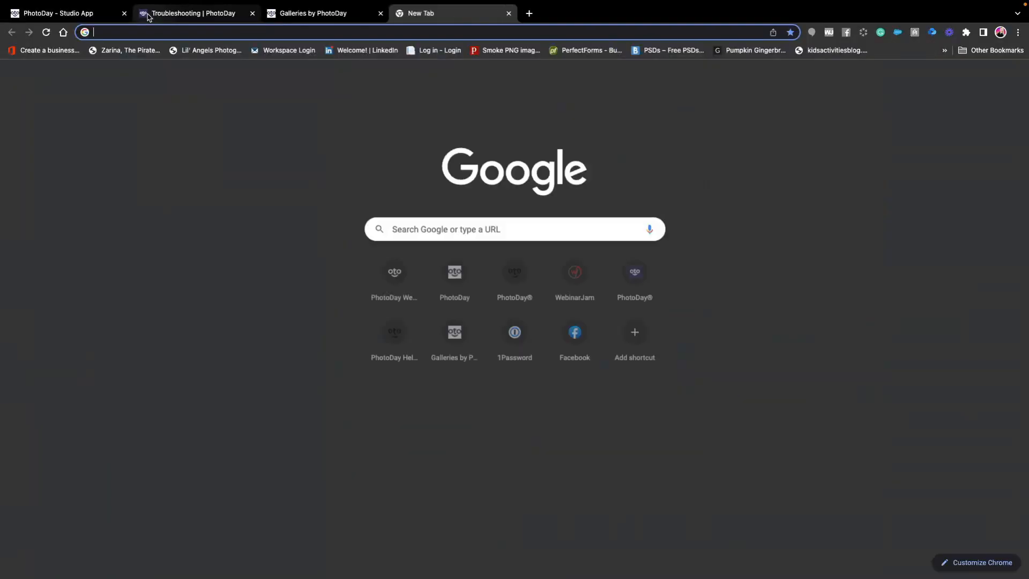
pyautogui.write('qr')
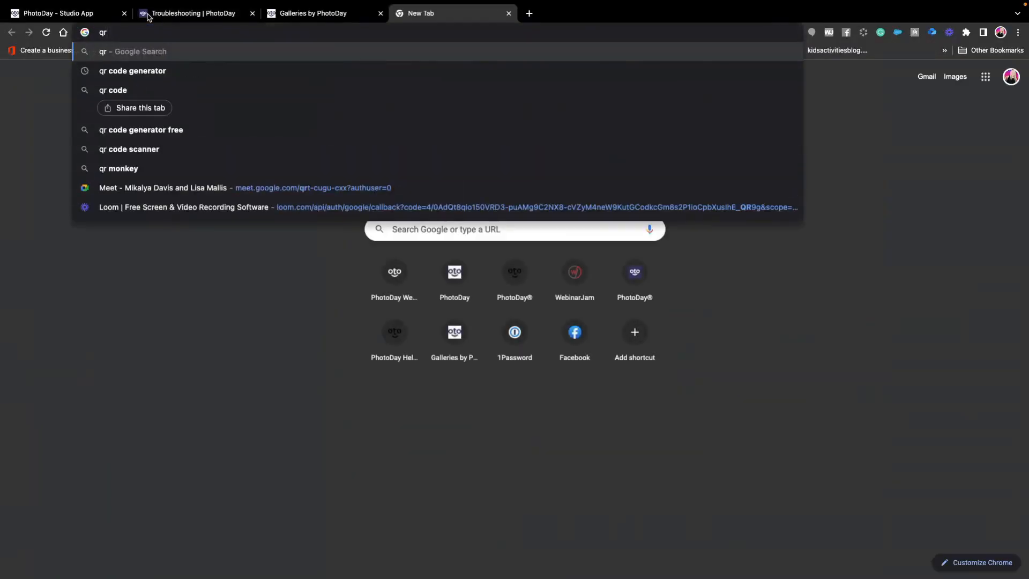
pyautogui.press('Down')
pyautogui.press('Return')
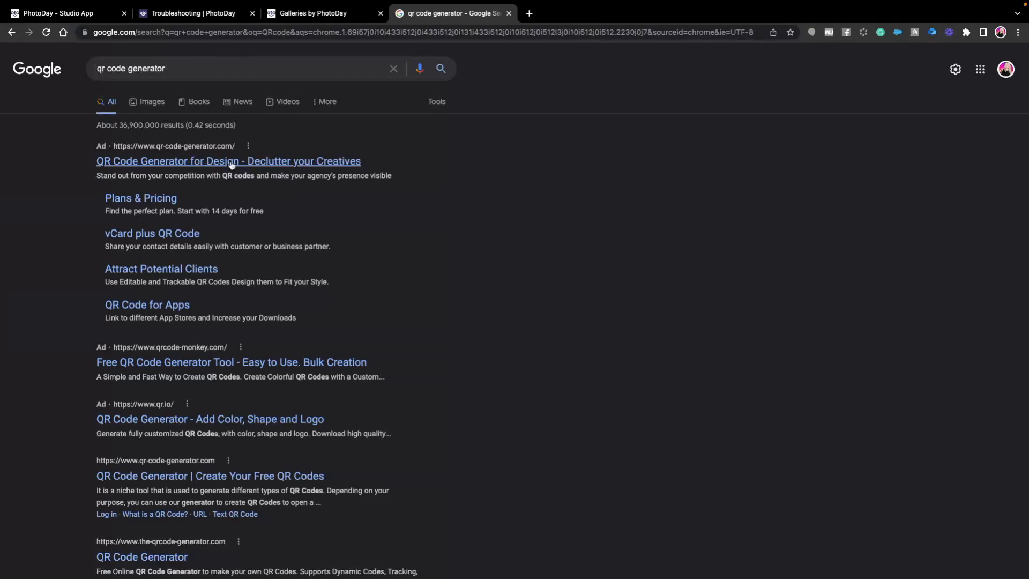
pyautogui.scroll(-1, 214, 429)
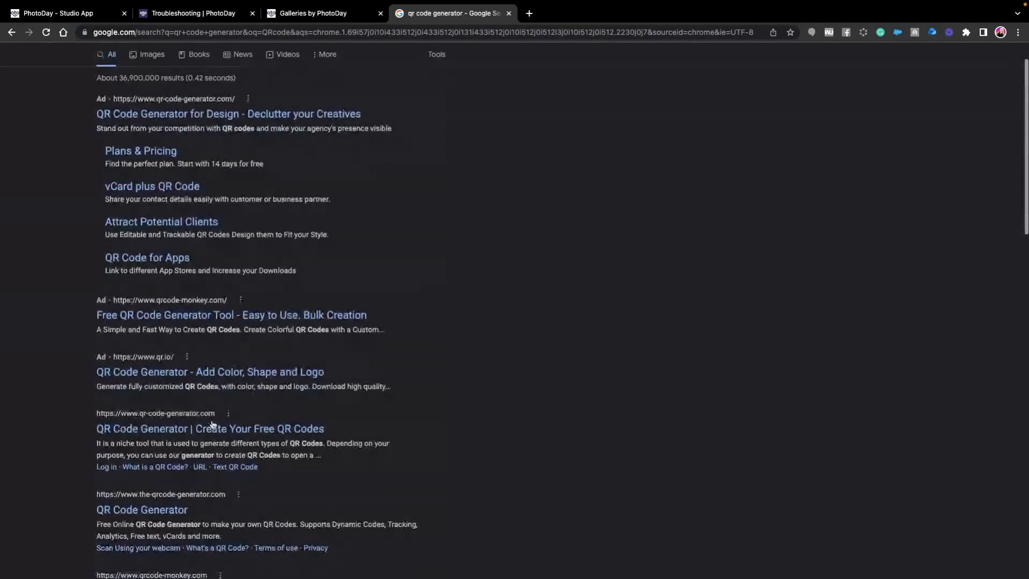
pyautogui.click(213, 492)
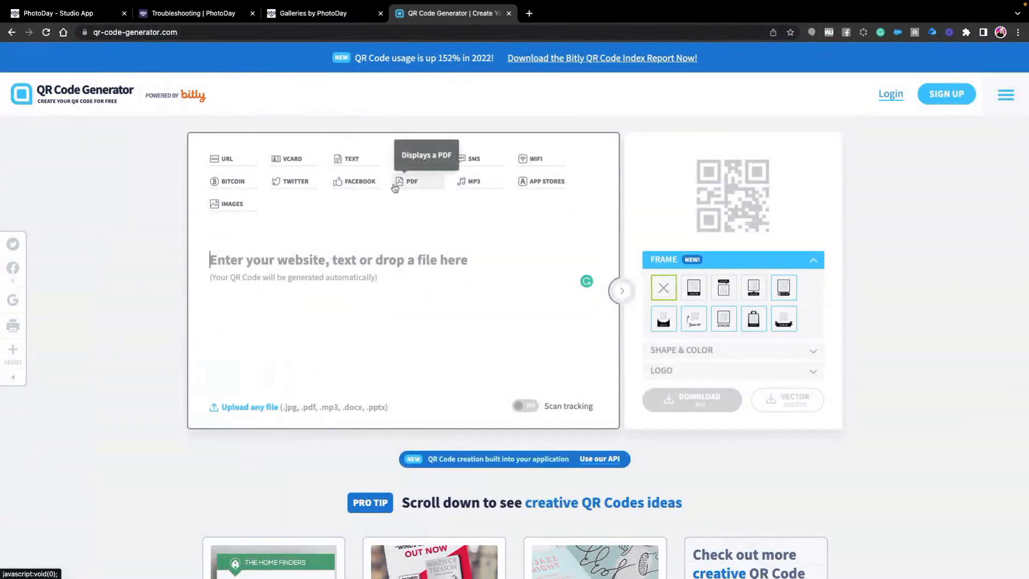
# - Generate an SMS QR code with the number 90738 and the message DEMO100PD
pyautogui.click(475, 161)
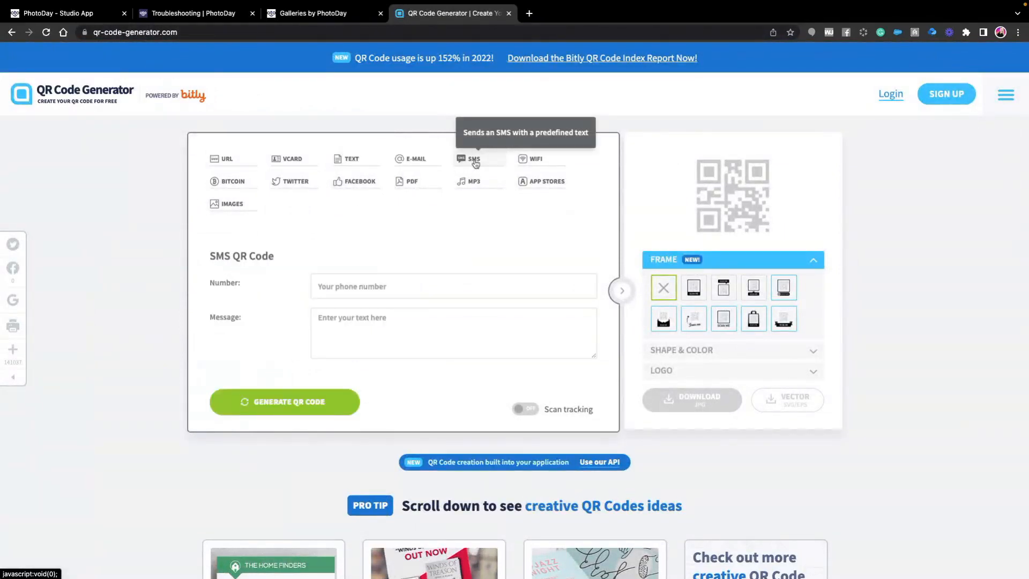
pyautogui.click(382, 282)
pyautogui.write('907')
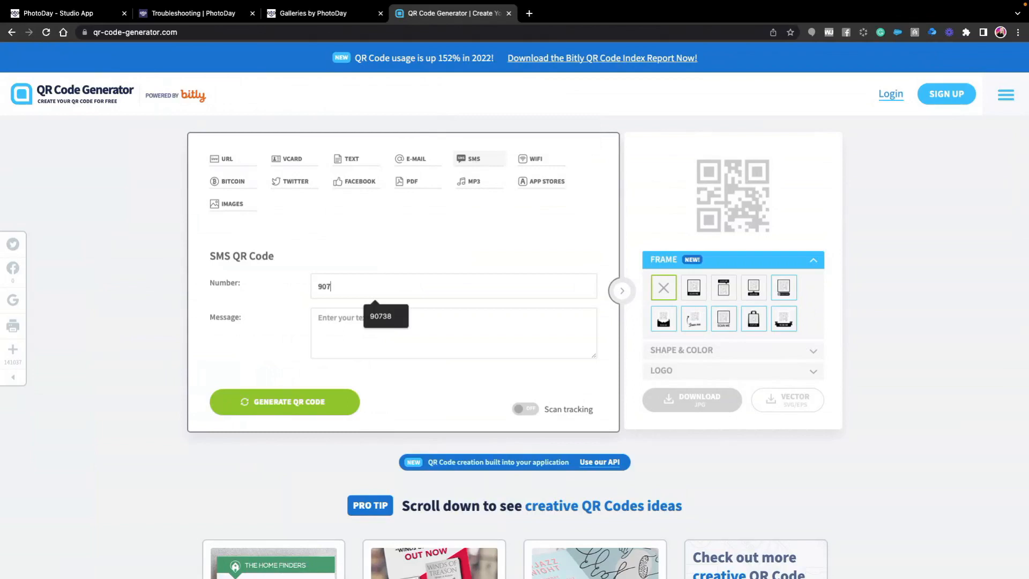
pyautogui.write('38')
pyautogui.click(385, 335)
pyautogui.write('DEMO100PD')
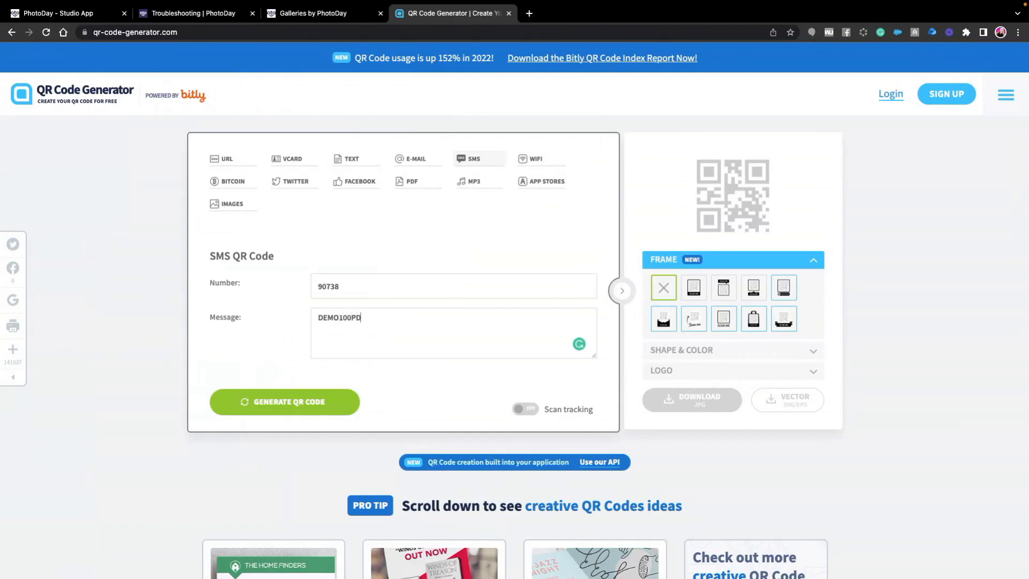
pyautogui.click(300, 410)
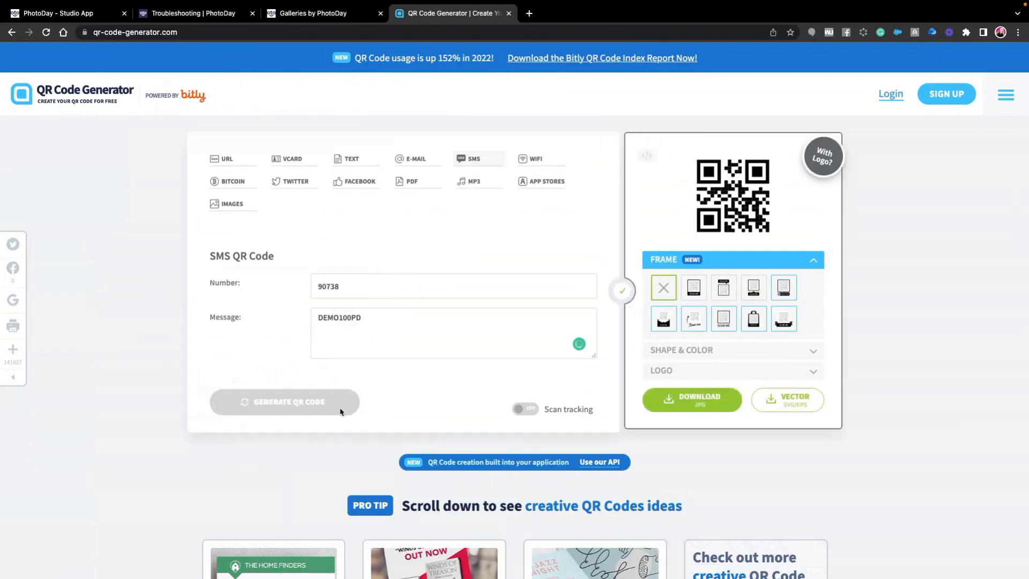
# - Download the generated QR code and open the file in Preview, enlarging its window
pyautogui.click(717, 404)
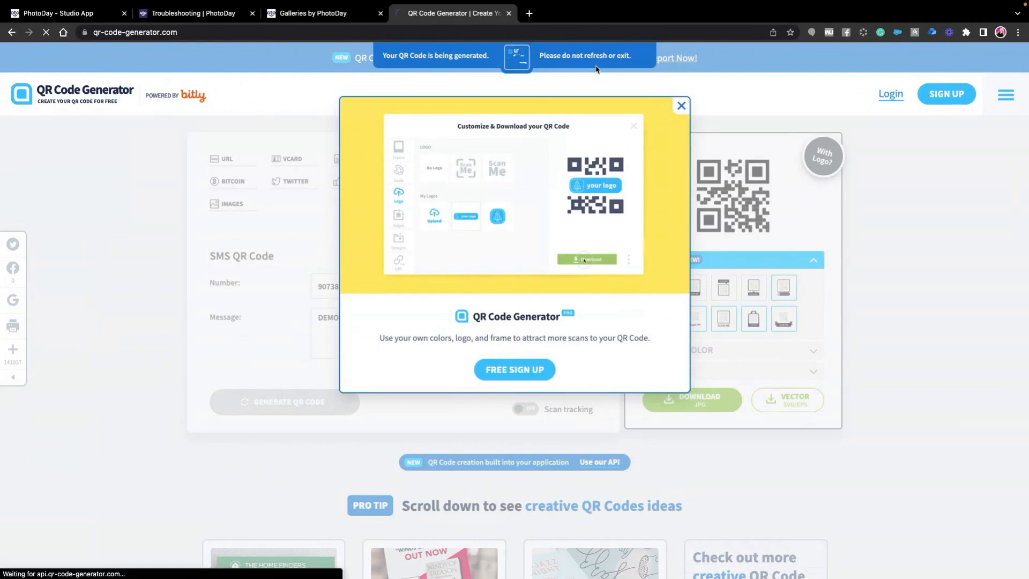
pyautogui.click(84, 572)
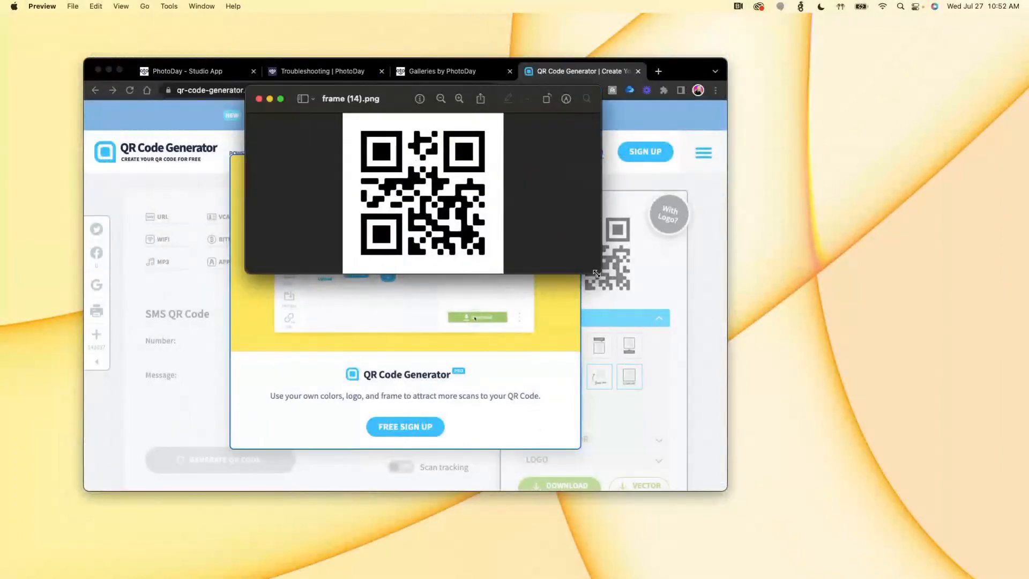
pyautogui.moveTo(597, 273); pyautogui.dragTo(811, 497)
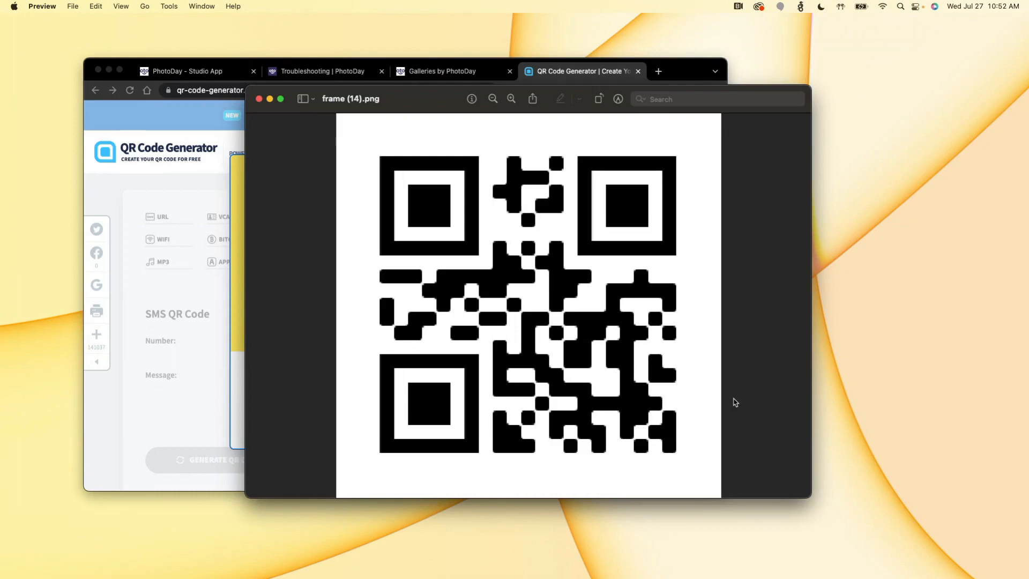
# - Return to PhotoDay Studio in the full-screen browser and open the customer insights of the Arlington Little League 2022 job
pyautogui.click(115, 63)
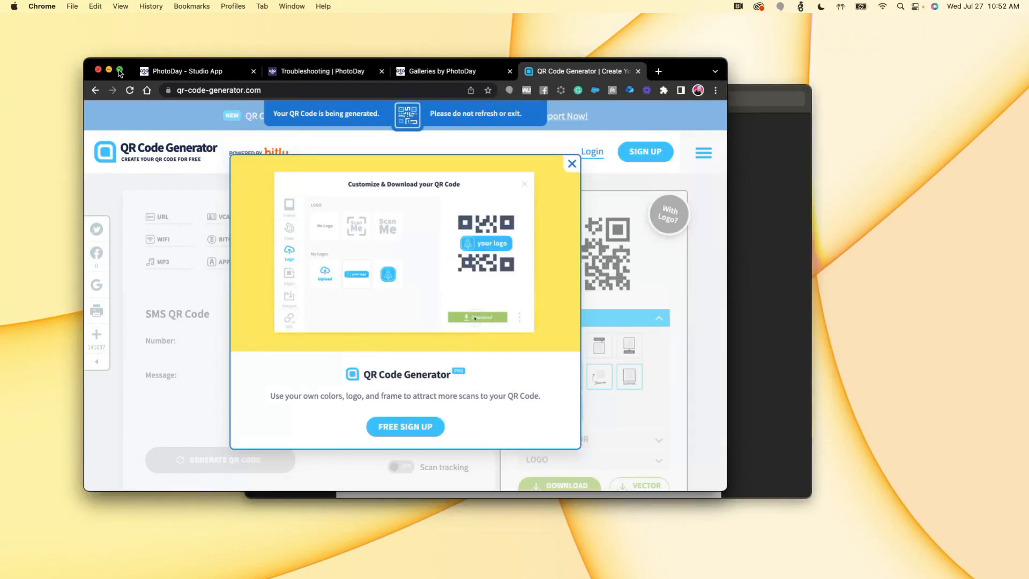
pyautogui.click(119, 71)
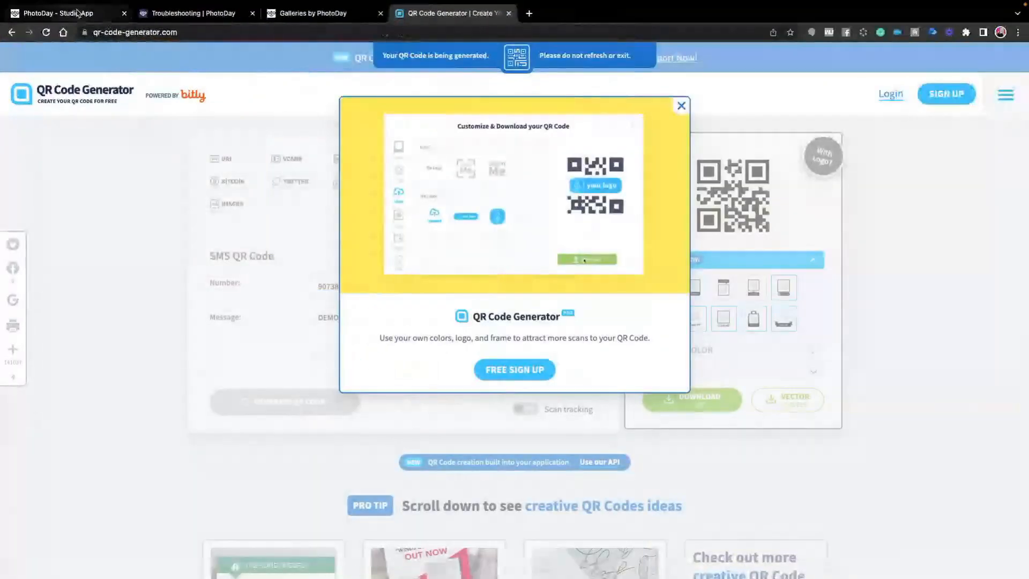
pyautogui.click(76, 11)
pyautogui.scroll(5, 207, 142)
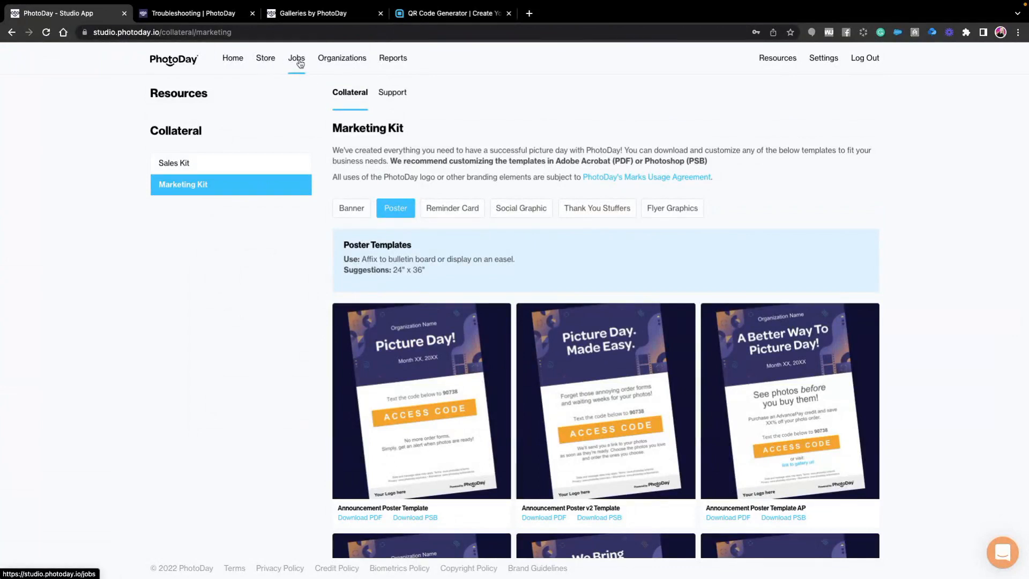
pyautogui.click(266, 59)
pyautogui.click(296, 59)
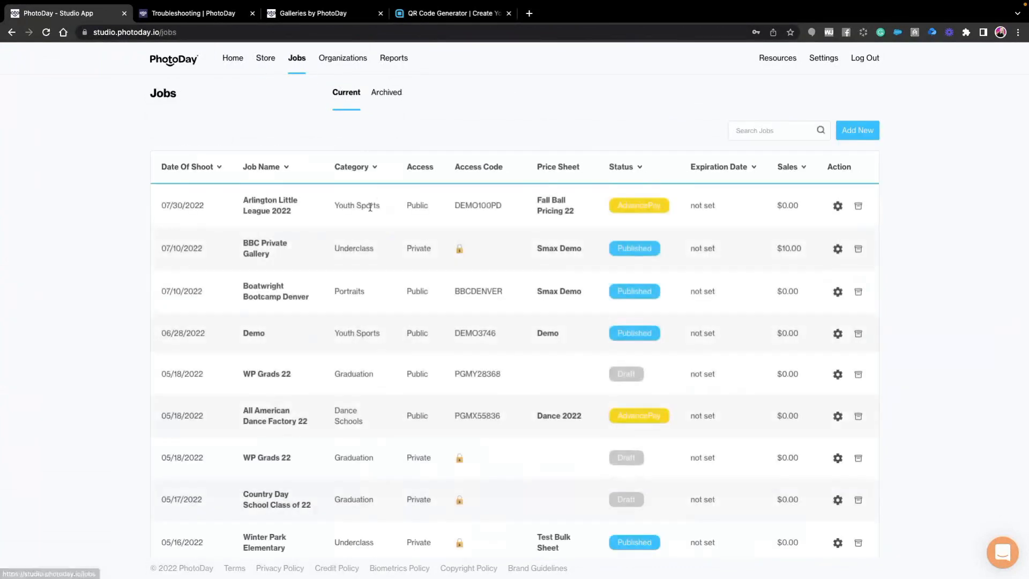
pyautogui.click(280, 210)
pyautogui.click(482, 91)
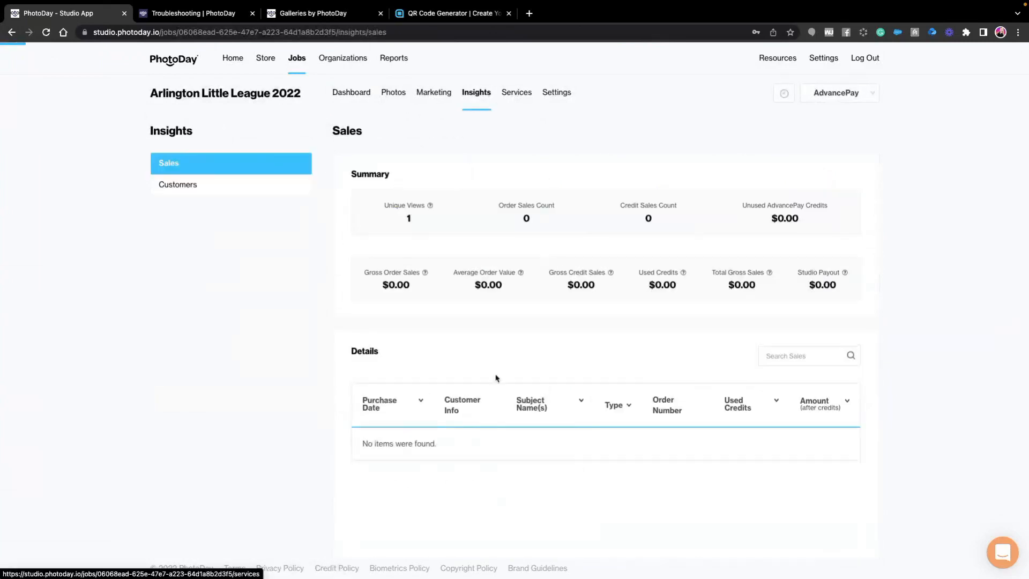
pyautogui.click(193, 187)
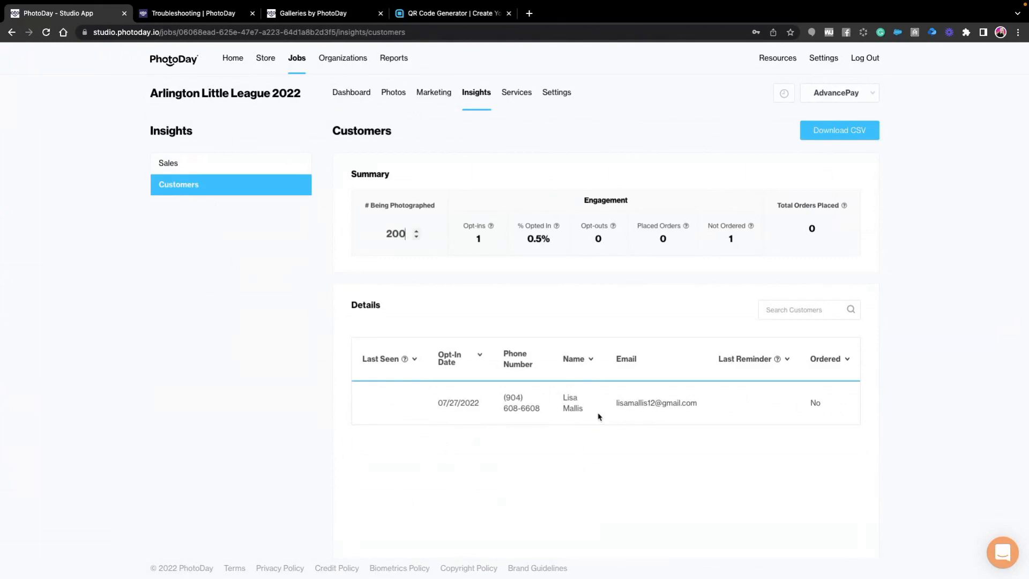
# - Look at the gallery's AdvancePay checkout page and return to the job's customer insights
pyautogui.moveTo(509, 3)
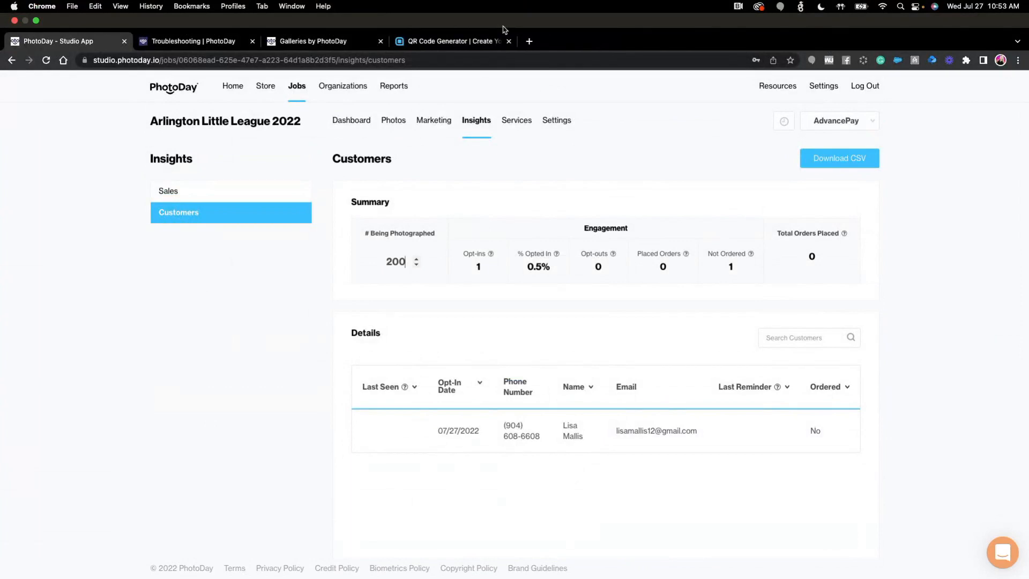
pyautogui.click(321, 43)
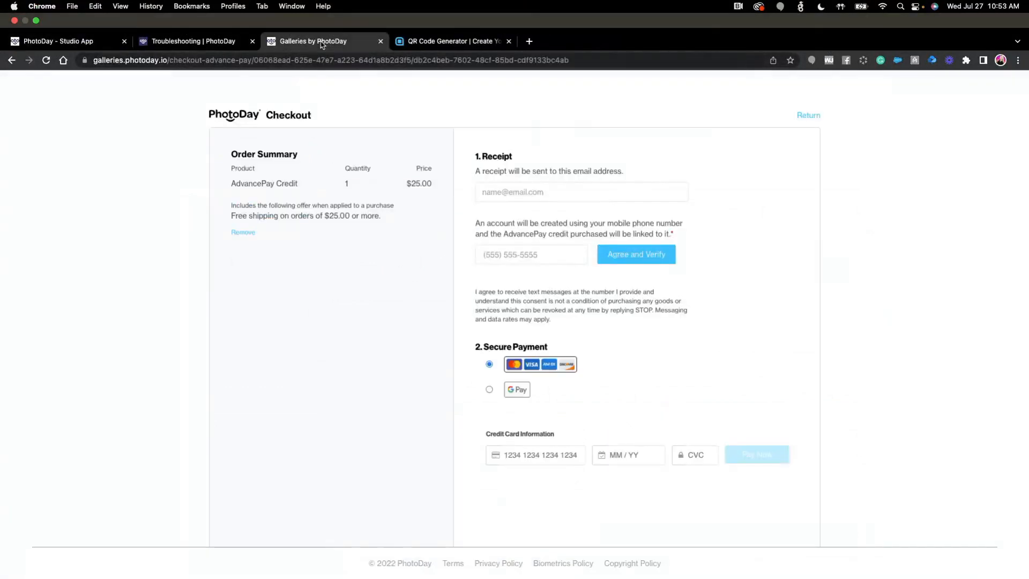
pyautogui.click(53, 43)
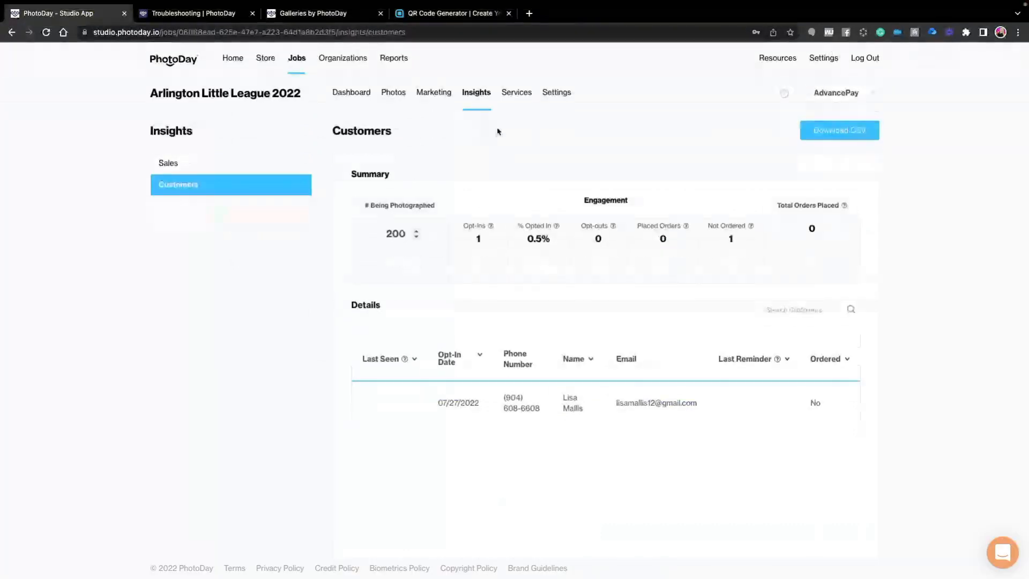
# - Review the job details and gallery search options in the settings and open the job's Photos page
pyautogui.click(552, 94)
pyautogui.scroll(-2, 477, 461)
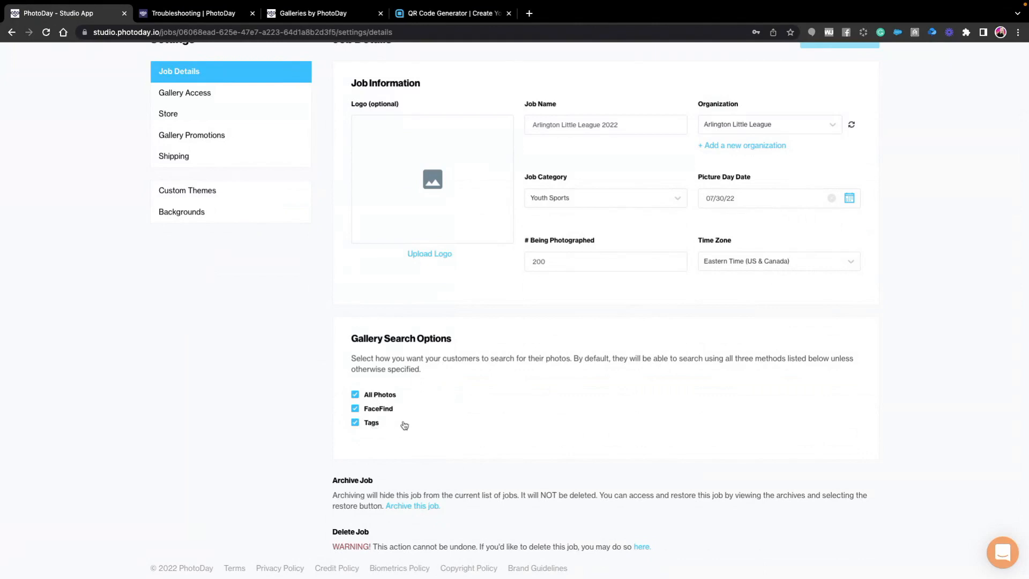
pyautogui.scroll(3, 494, 315)
pyautogui.click(393, 94)
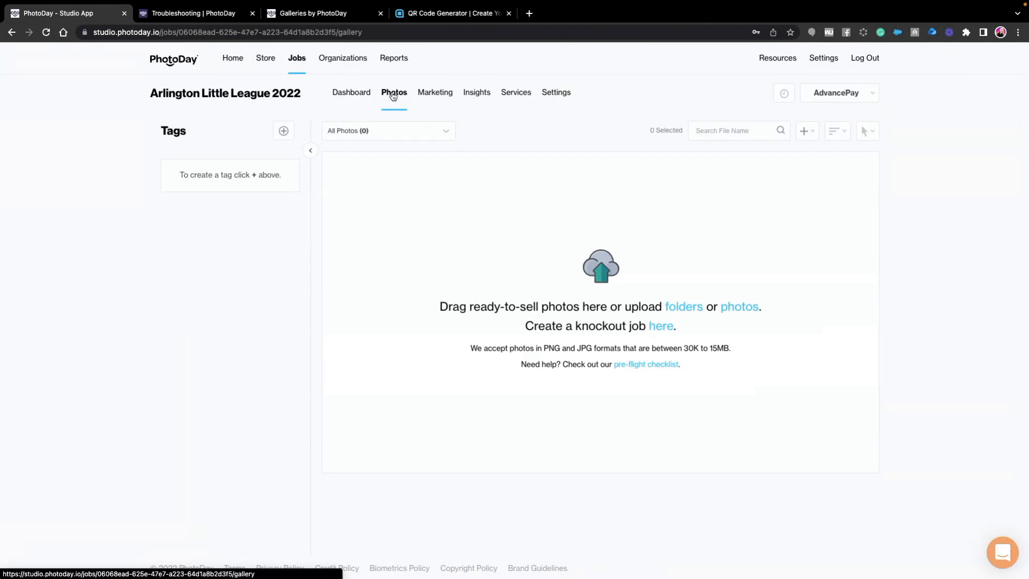
pyautogui.click(683, 309)
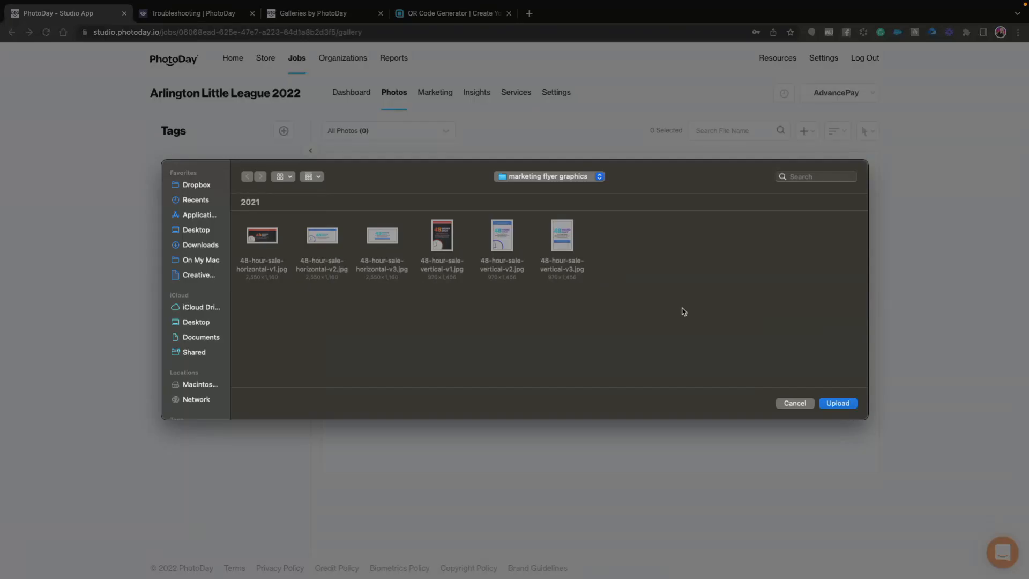
pyautogui.click(579, 182)
pyautogui.click(562, 255)
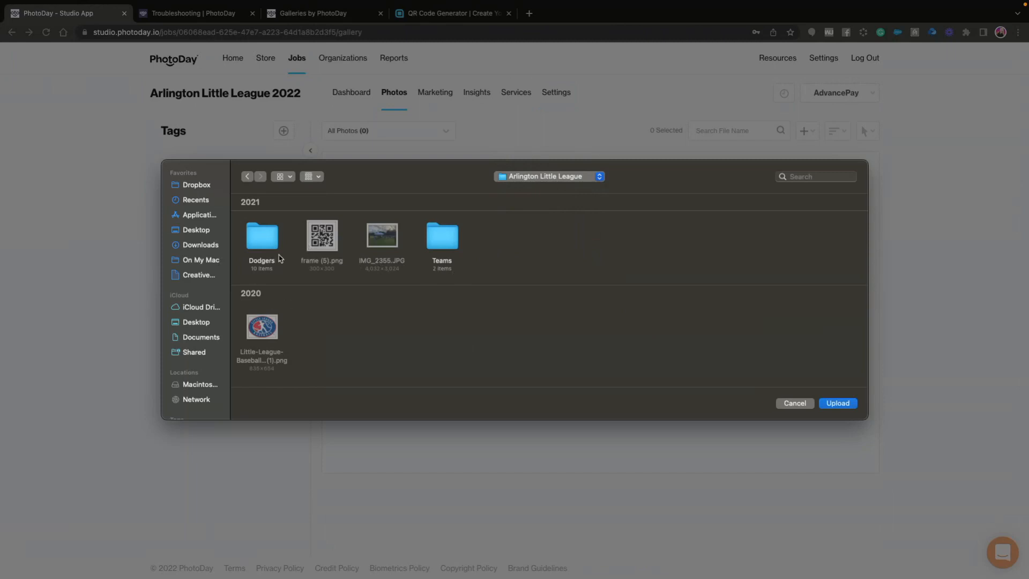
pyautogui.click(258, 241)
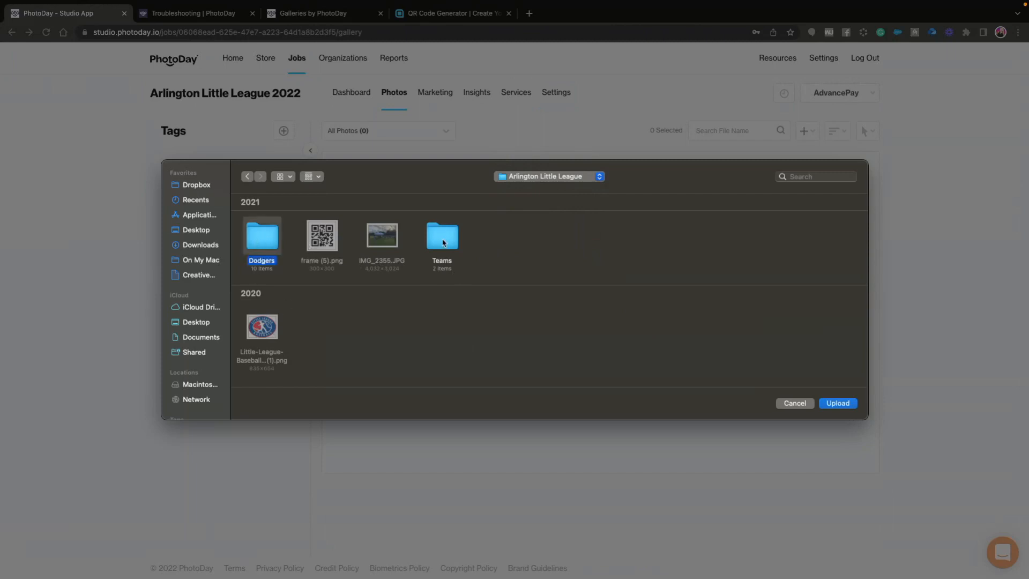
pyautogui.click(444, 241)
pyautogui.click(268, 246)
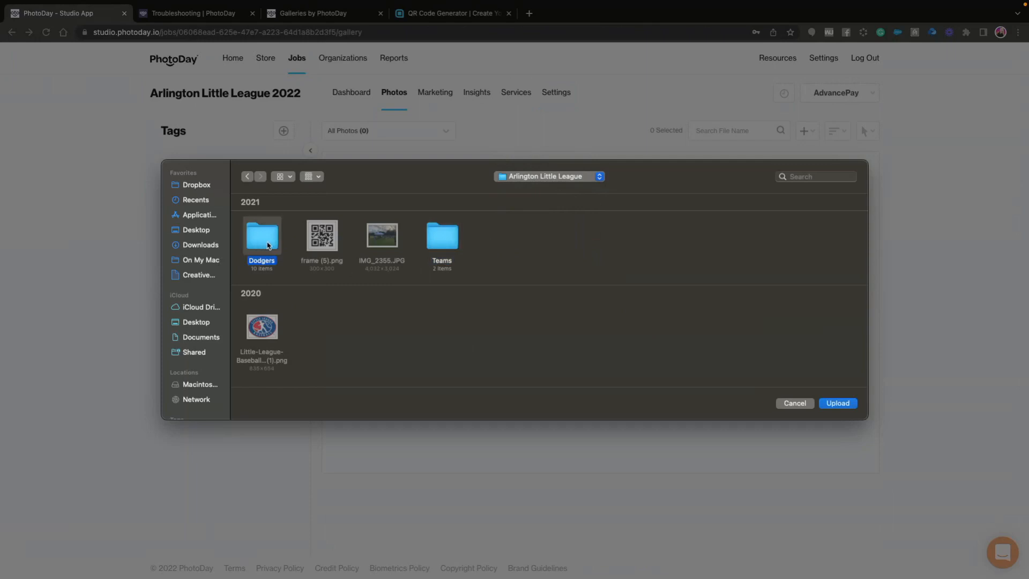
pyautogui.click(444, 246)
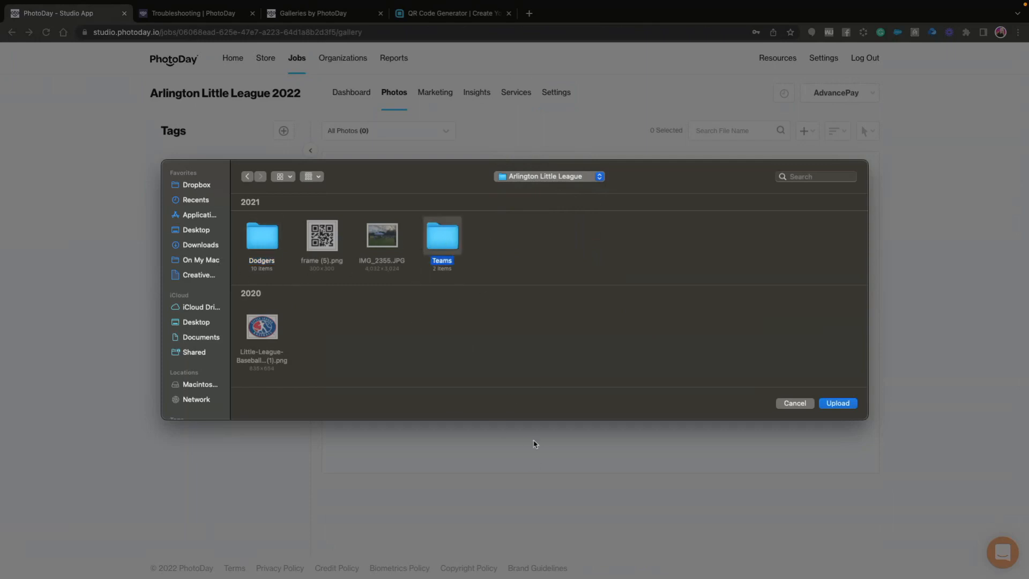
pyautogui.click(838, 403)
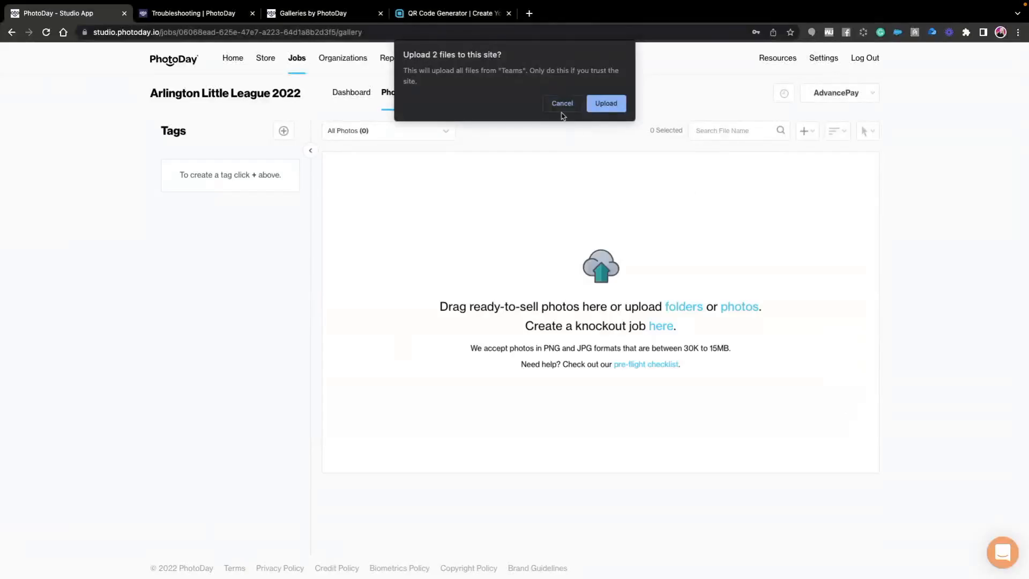
pyautogui.click(562, 104)
# - Upload the whole Arlington Little League folder to the job's gallery and dismiss the upload problem notice
pyautogui.click(684, 308)
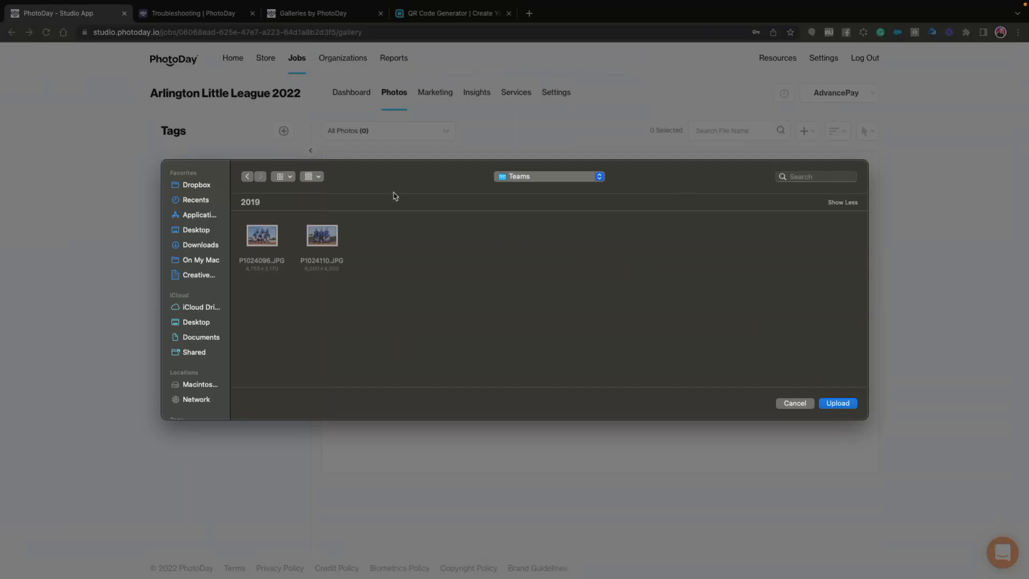
pyautogui.click(529, 180)
pyautogui.click(531, 197)
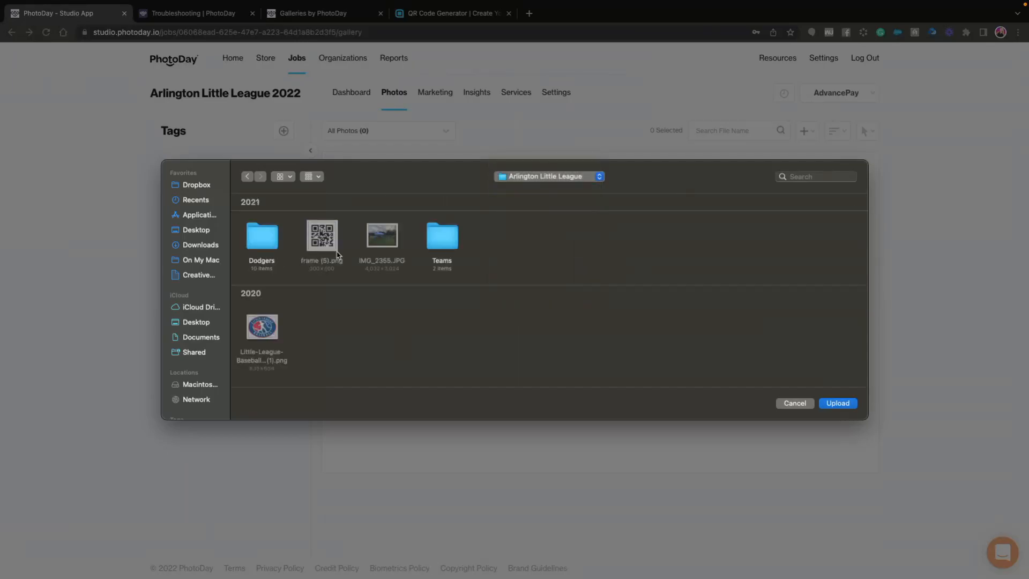
pyautogui.click(849, 407)
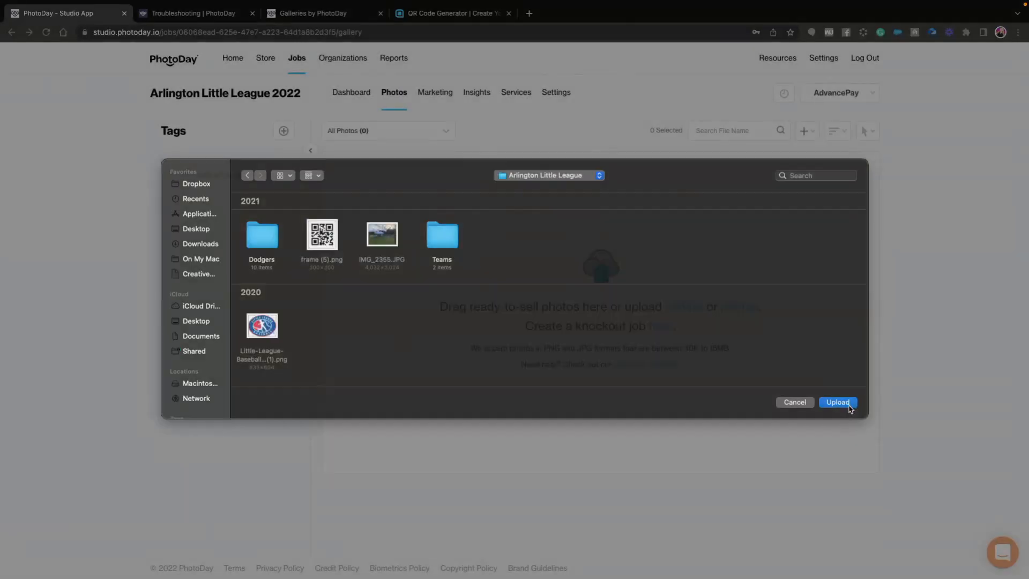
pyautogui.click(604, 104)
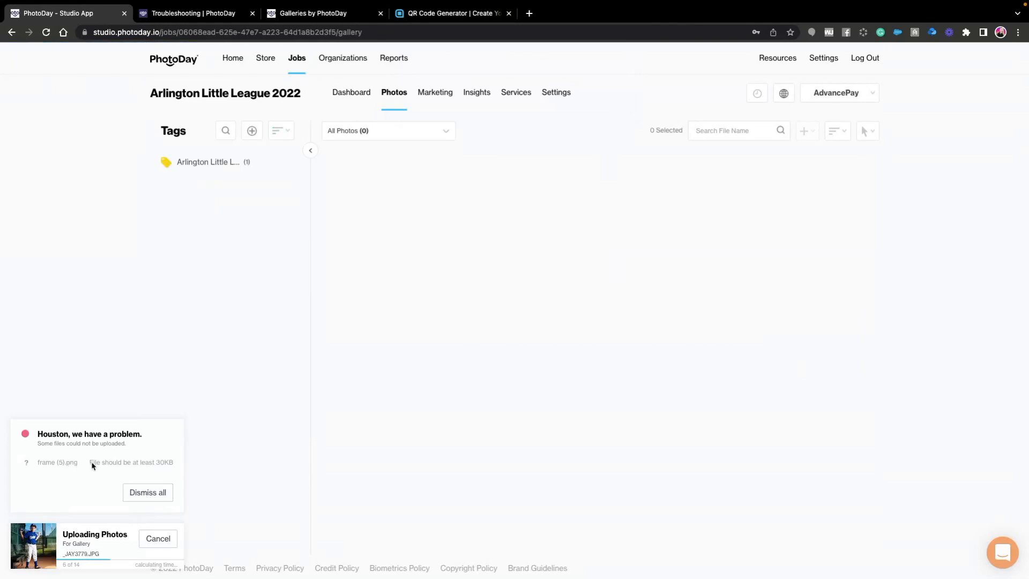
pyautogui.click(148, 493)
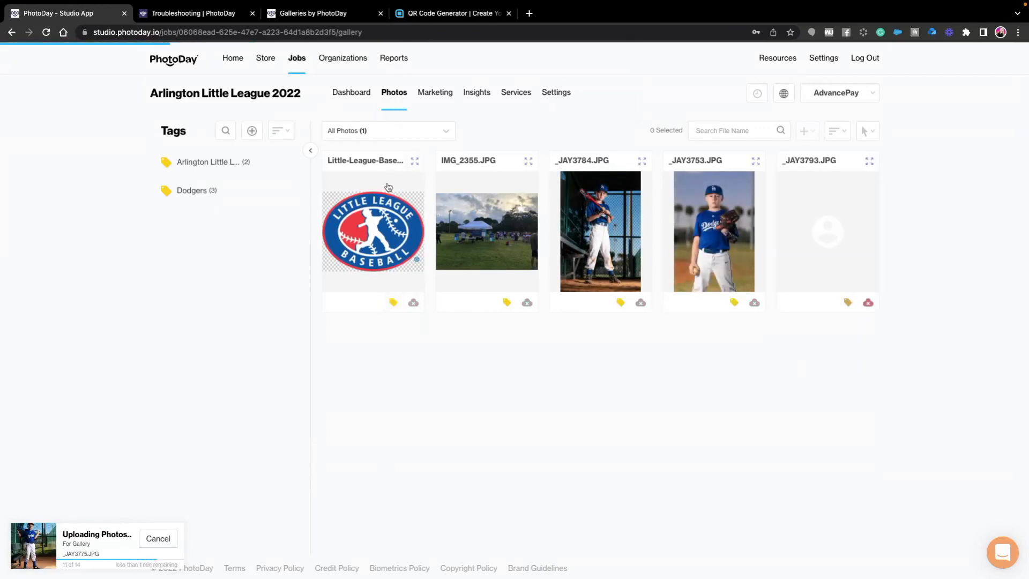
# - Delete the Little League Baseball logo image from the gallery photos, confirming with "delete"
pyautogui.click(390, 261)
pyautogui.click(841, 131)
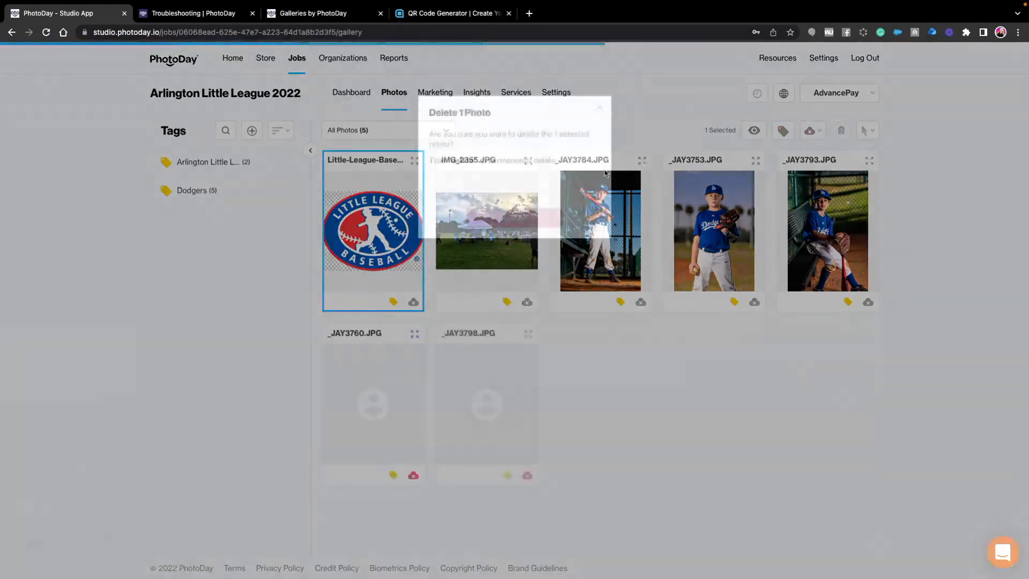
pyautogui.click(500, 180)
pyautogui.write('delete')
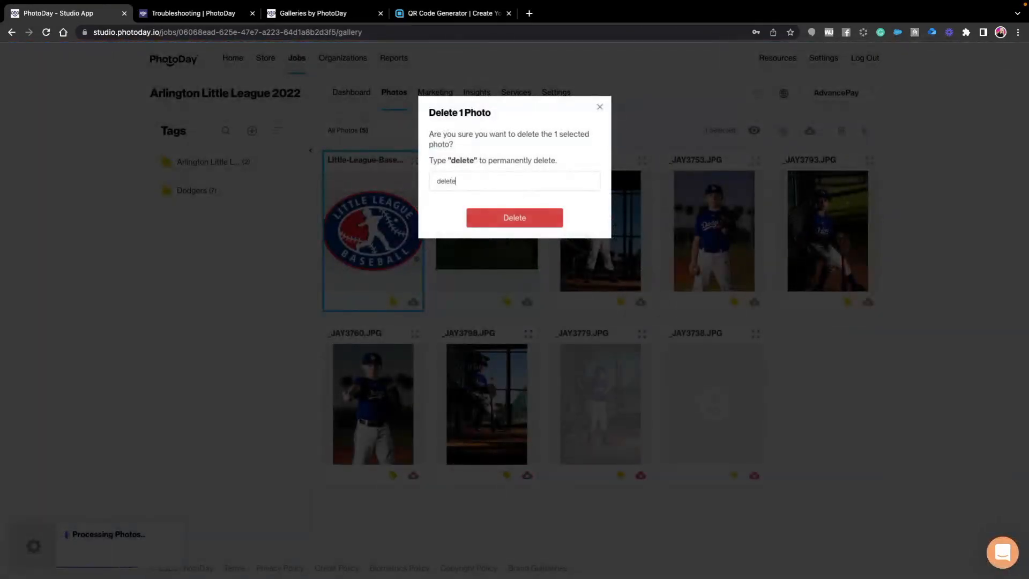
pyautogui.click(515, 222)
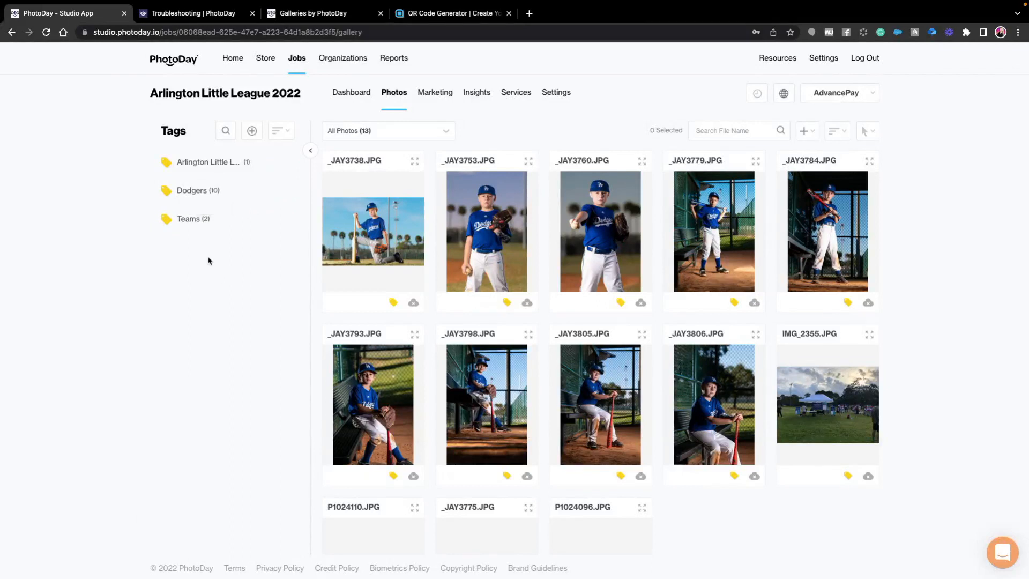
# - Remove the Dodgers tag from the photo _JAY3738.JPG and update its tags
pyautogui.click(393, 302)
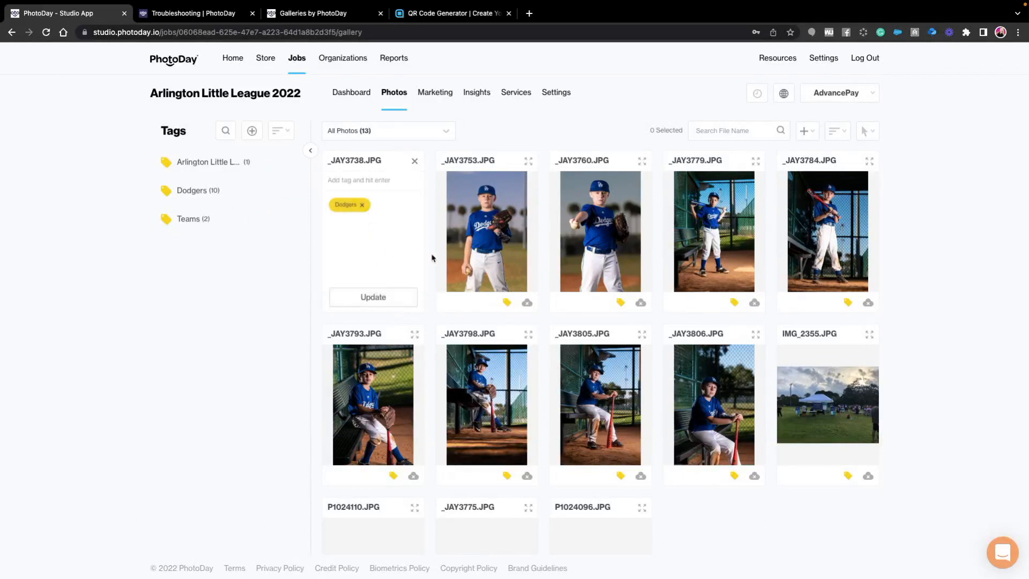
pyautogui.click(362, 207)
pyautogui.click(373, 297)
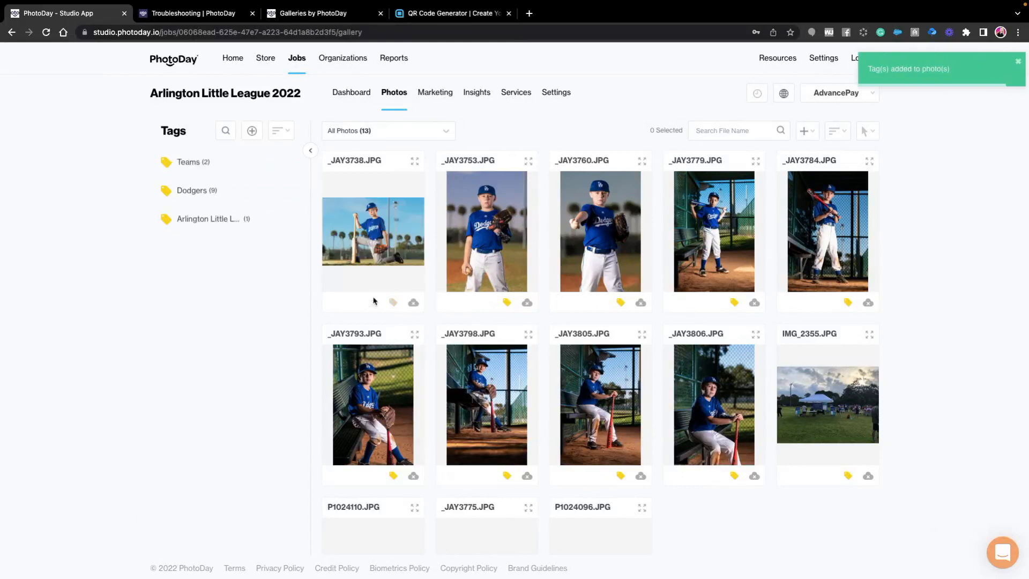
# - Assign the photo _JAY3738.JPG to the existing Dodgers tag in the Tags list
pyautogui.click(378, 215)
pyautogui.moveTo(378, 215)
pyautogui.mouseDown()
pyautogui.moveTo(362, 222)
pyautogui.moveTo(244, 195)
pyautogui.moveTo(209, 199)
pyautogui.mouseUp()
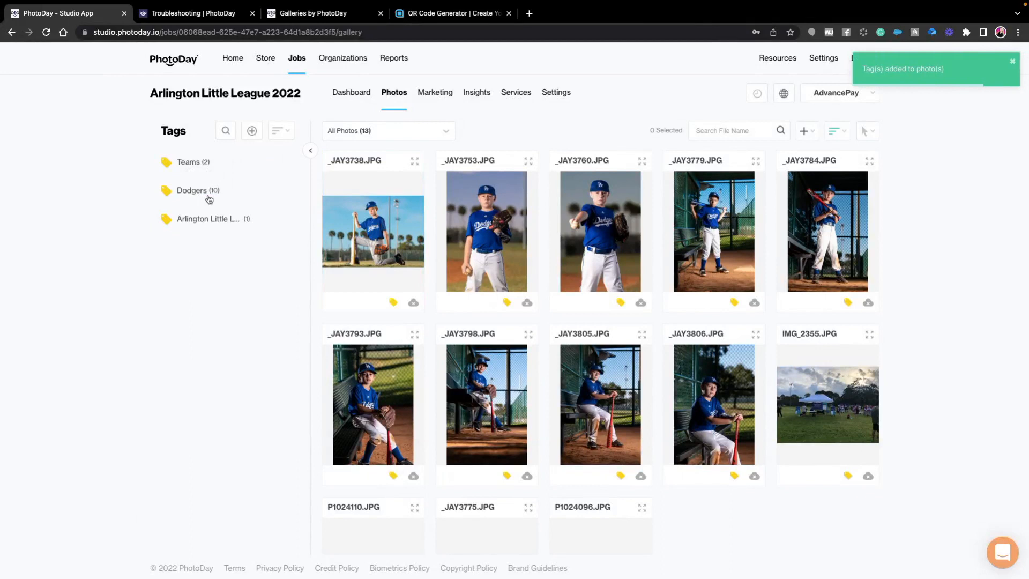
pyautogui.moveTo(217, 201)
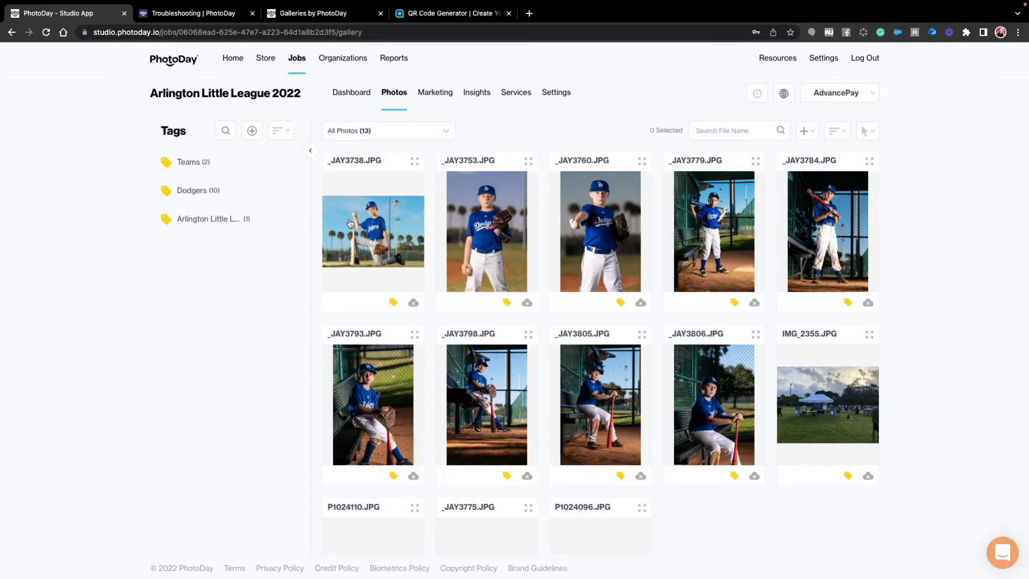
# - Examine the options for adding and filtering photos, and for sorting and searching the tags
pyautogui.click(803, 130)
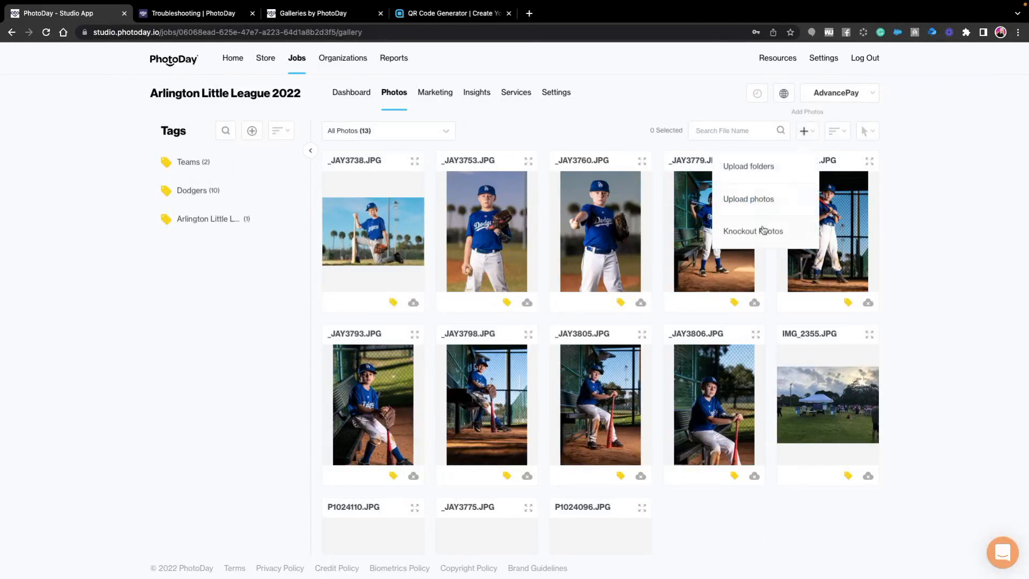
pyautogui.click(564, 135)
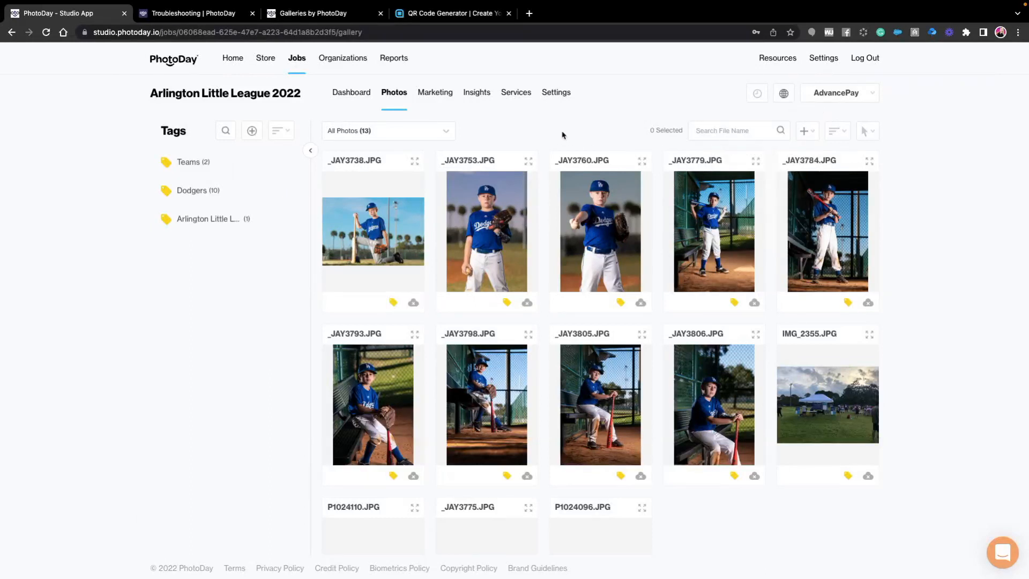
pyautogui.click(371, 137)
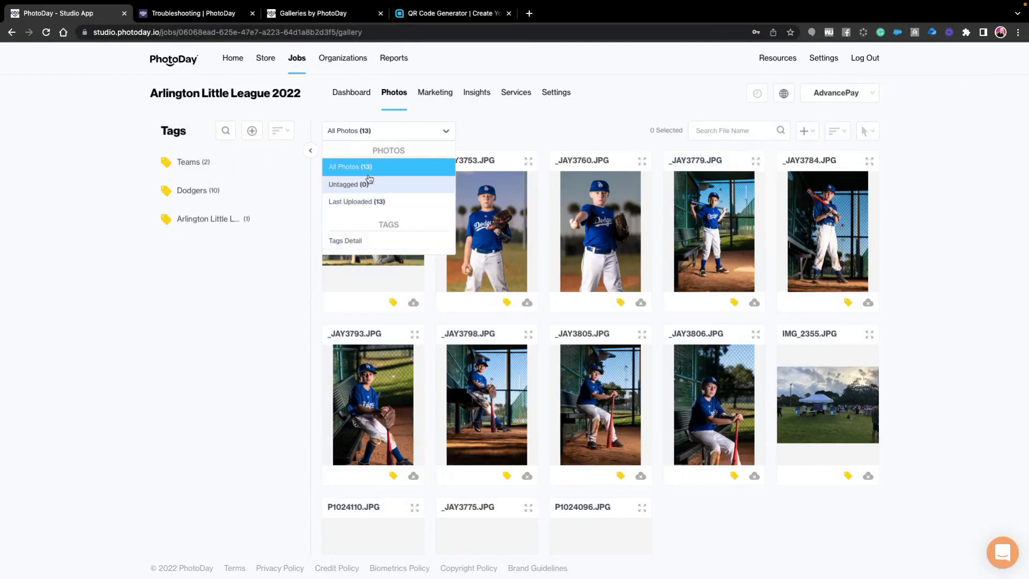
pyautogui.click(384, 120)
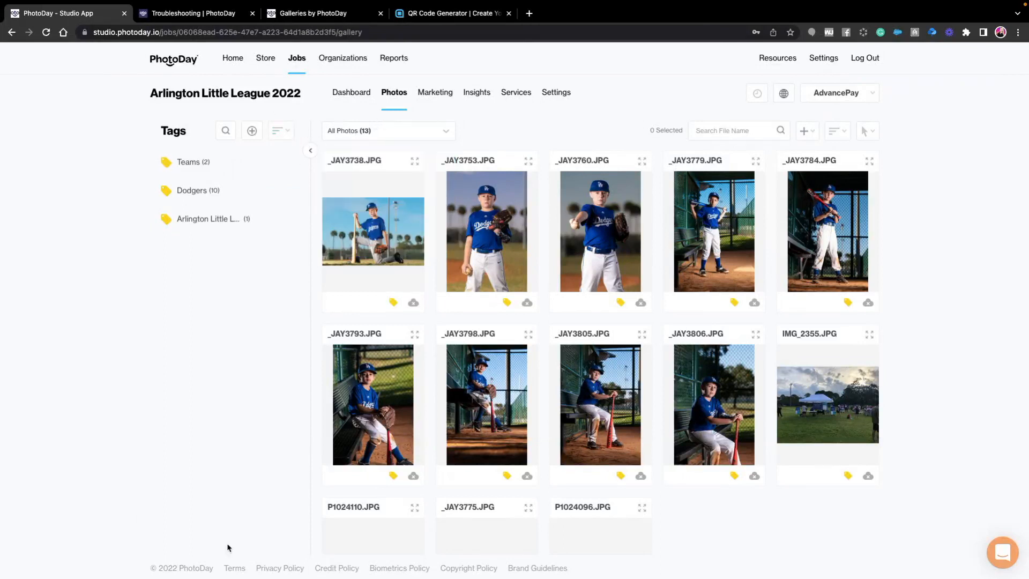
pyautogui.click(278, 130)
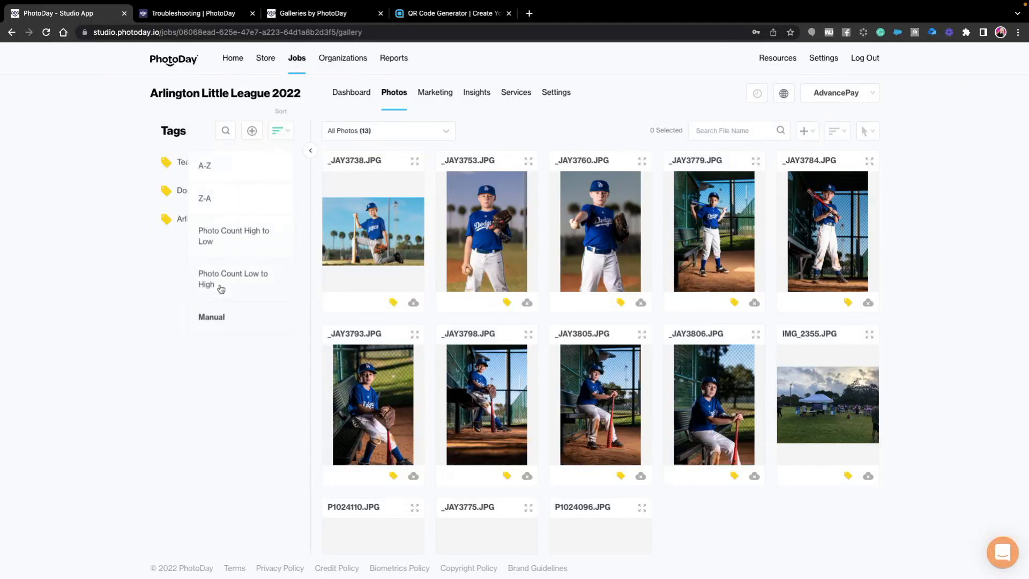
pyautogui.click(158, 302)
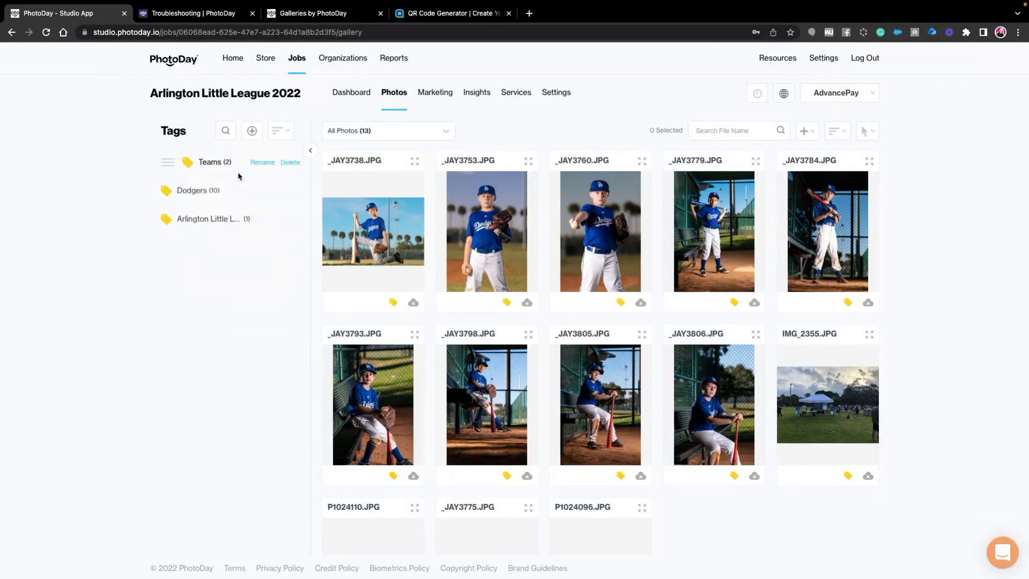
pyautogui.click(226, 131)
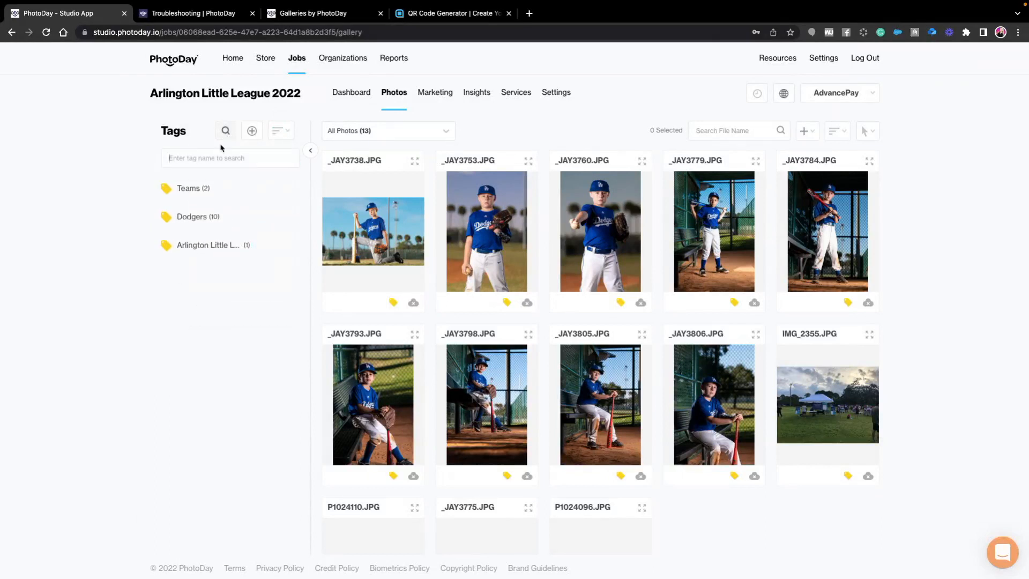
pyautogui.click(226, 131)
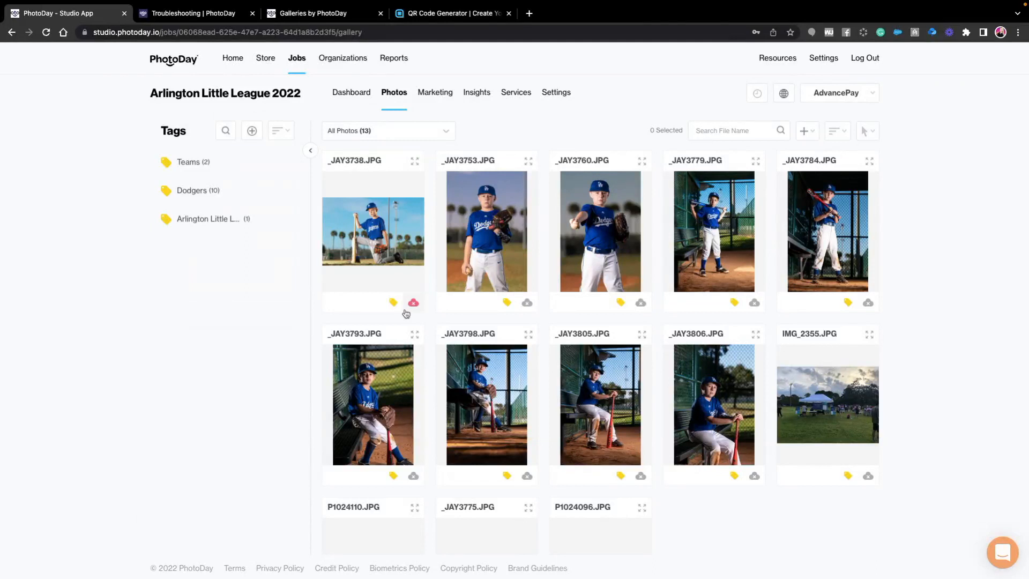
# - Turn off All Photos in the job's gallery search options, leaving FaceFind and Tags enabled, and save the job details
pyautogui.click(554, 96)
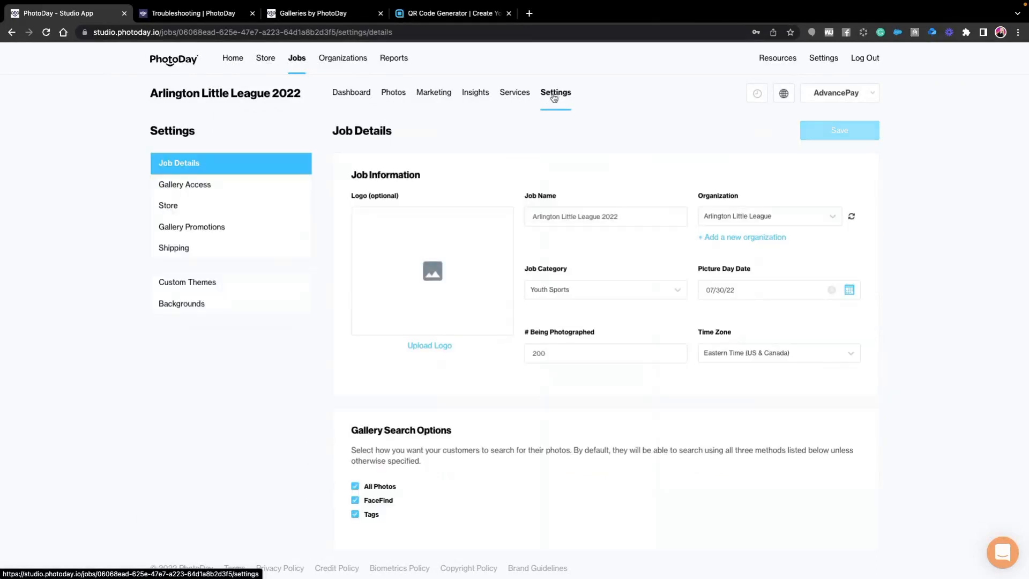
pyautogui.scroll(-3, 375, 442)
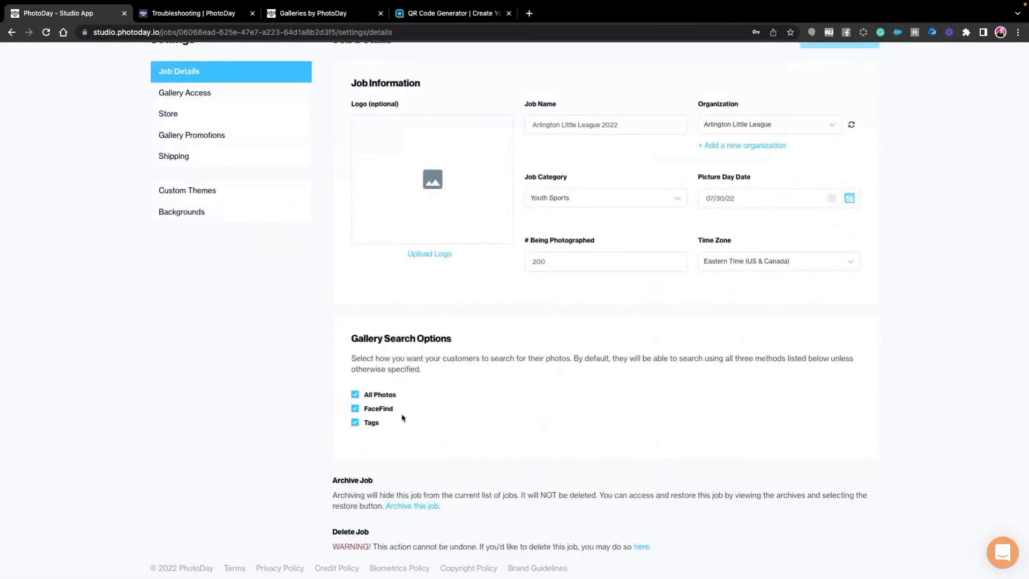
pyautogui.click(355, 394)
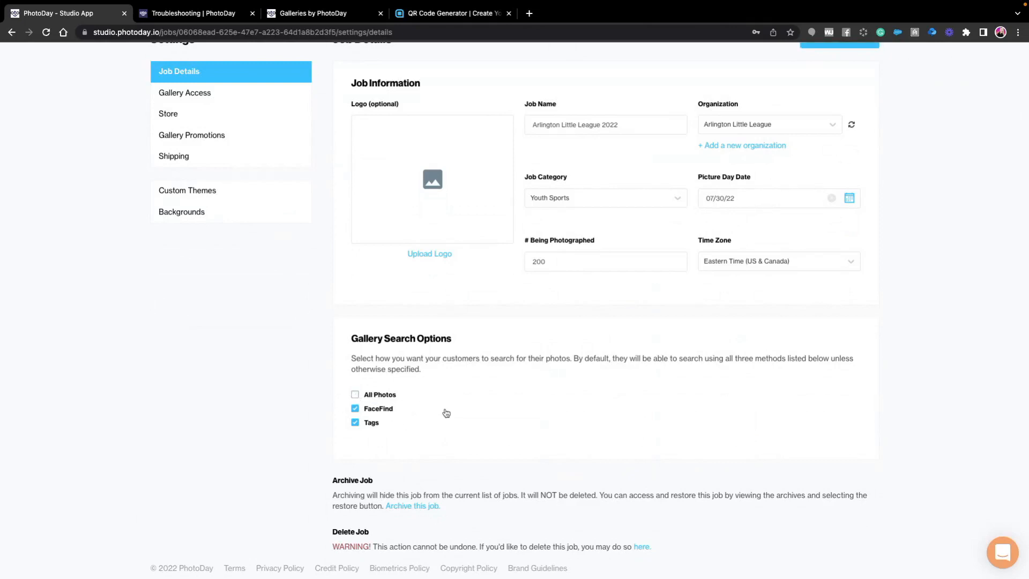
pyautogui.scroll(1, 452, 412)
pyautogui.scroll(3, 453, 412)
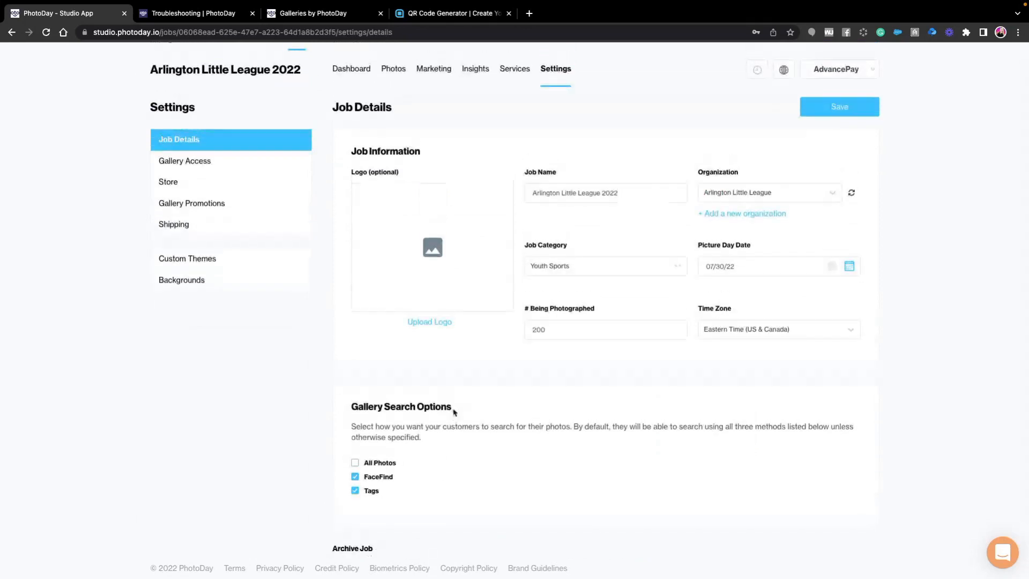
pyautogui.scroll(-4, 645, 404)
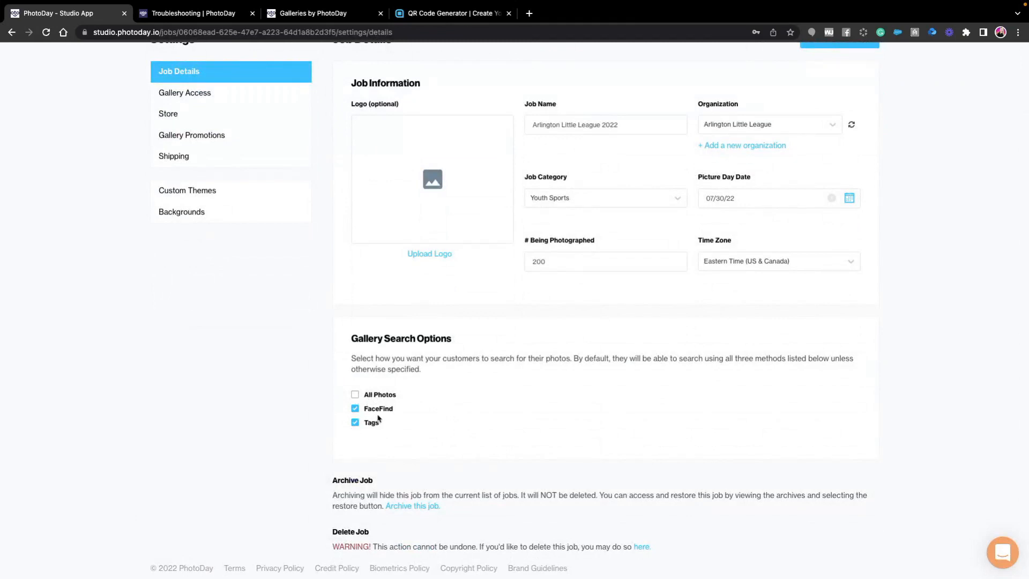
pyautogui.scroll(4, 476, 410)
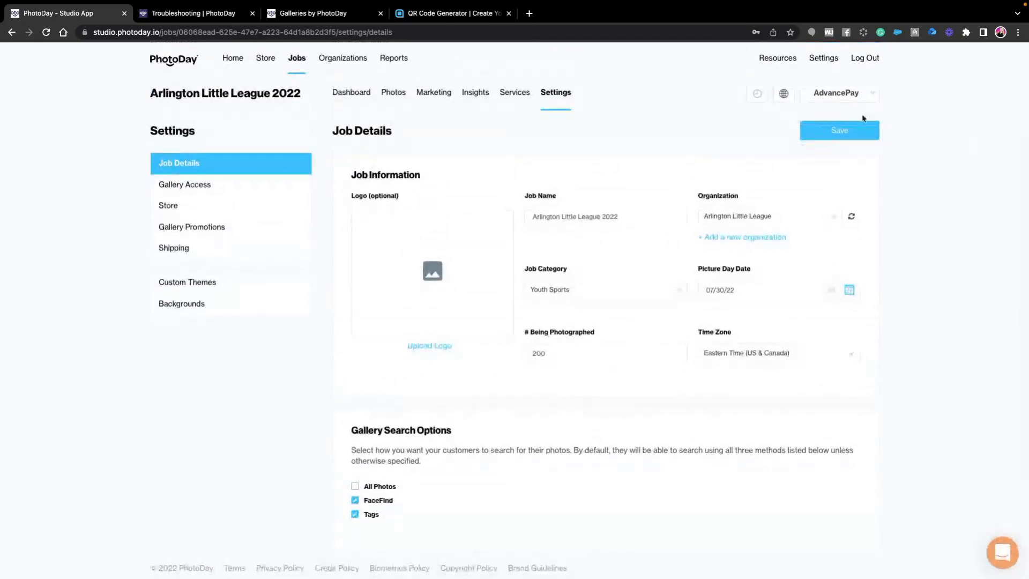
pyautogui.click(843, 133)
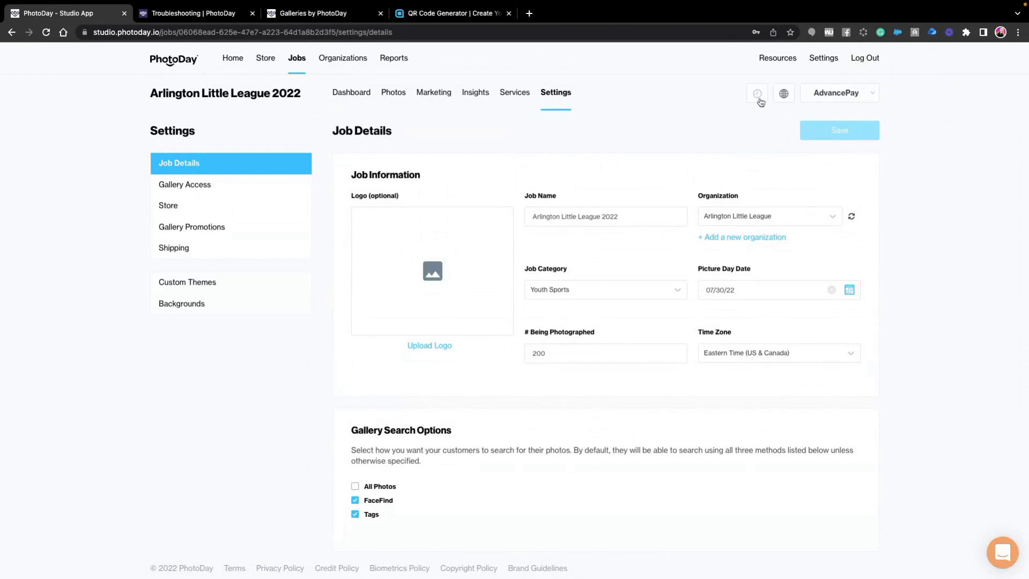
# - Change the job's status from AdvancePay to published immediately and confirm the publication
pyautogui.click(840, 98)
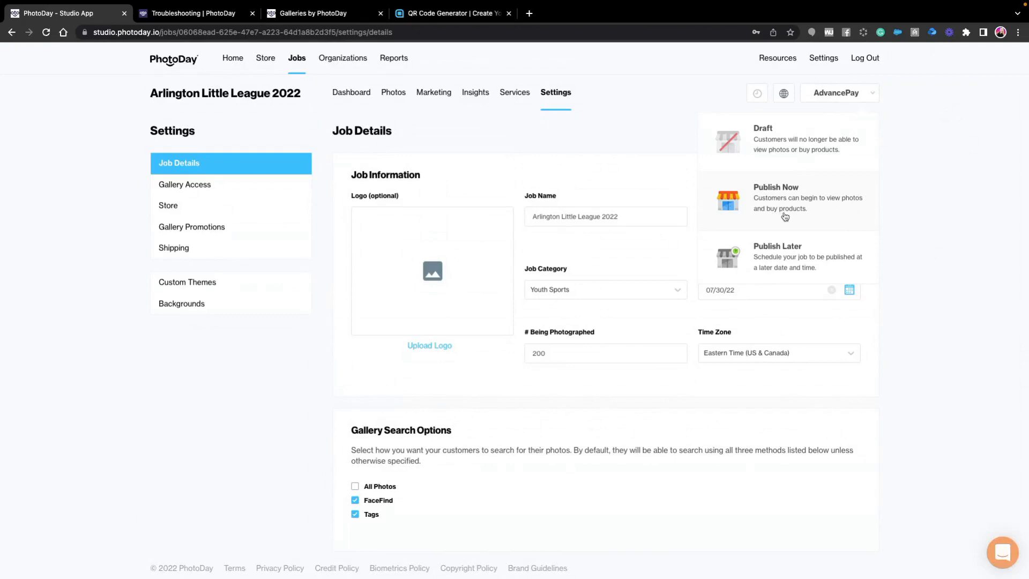
pyautogui.scroll(-1, 784, 258)
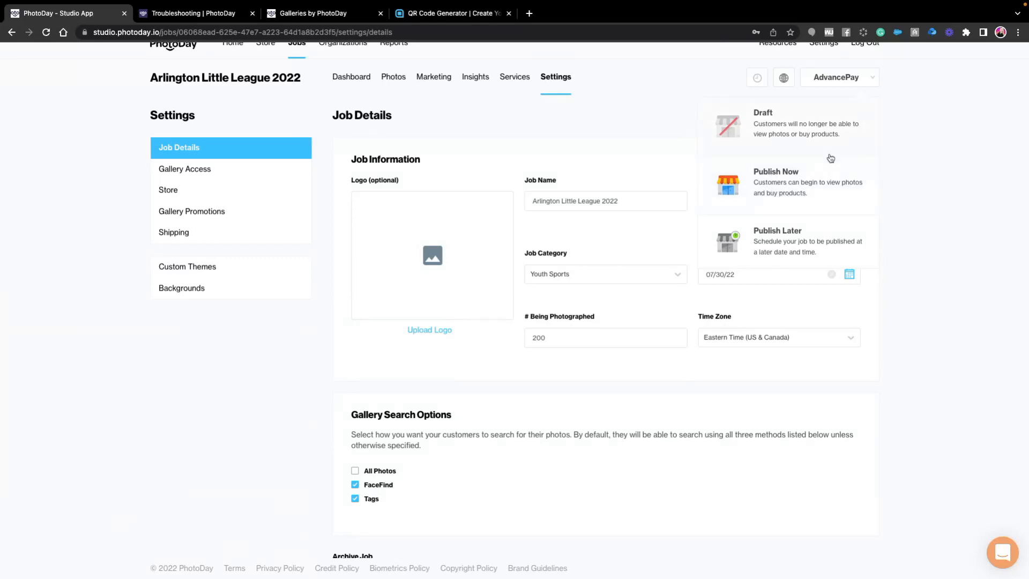
pyautogui.click(770, 186)
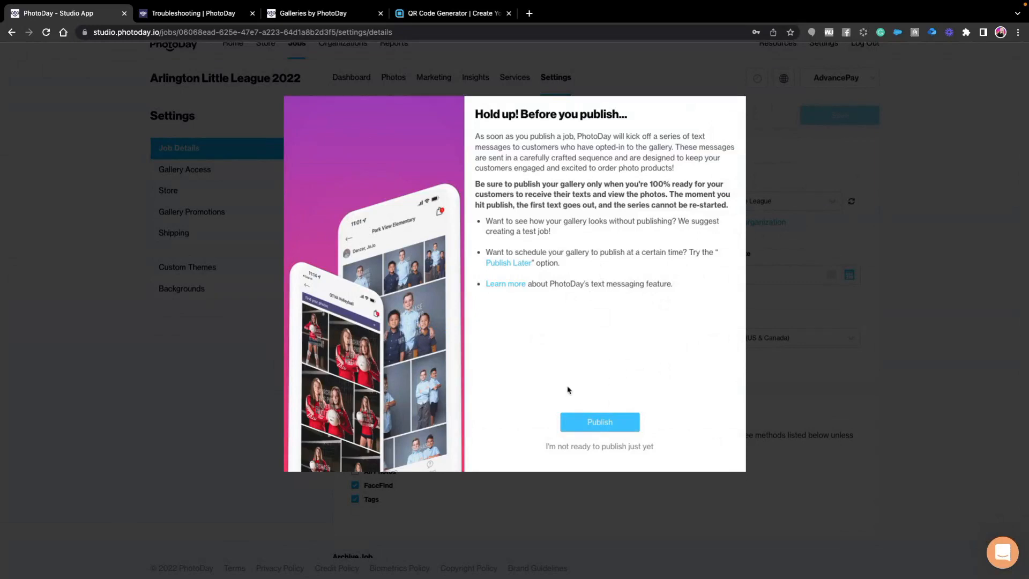
pyautogui.click(595, 423)
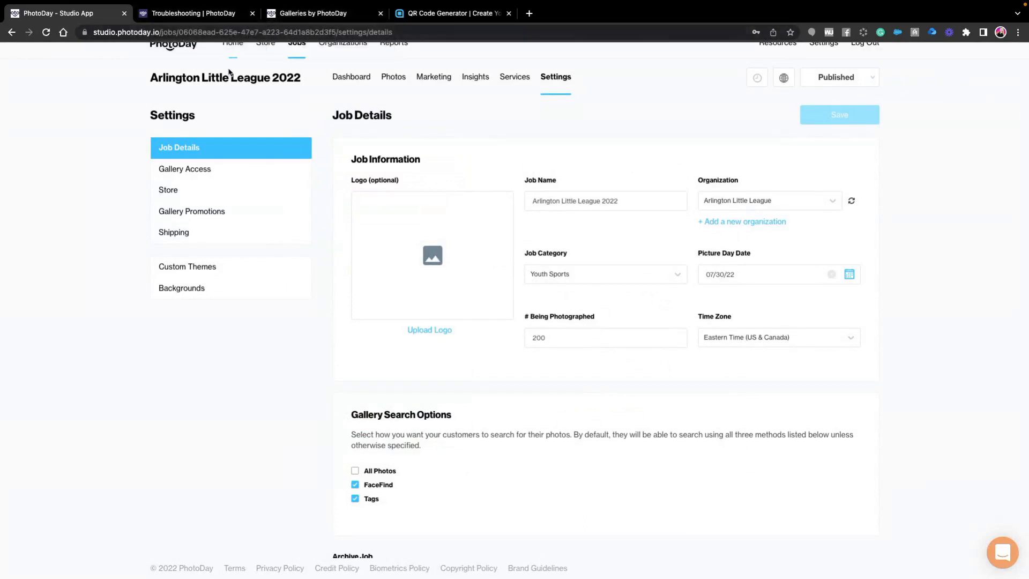
# - Open the PhotoDay customer galleries in a new browser tab, enter the Arlington Little League 2022 gallery and accept its terms
pyautogui.hotkey('ctrl', 't')
pyautogui.write('gal')
pyautogui.press('Return')
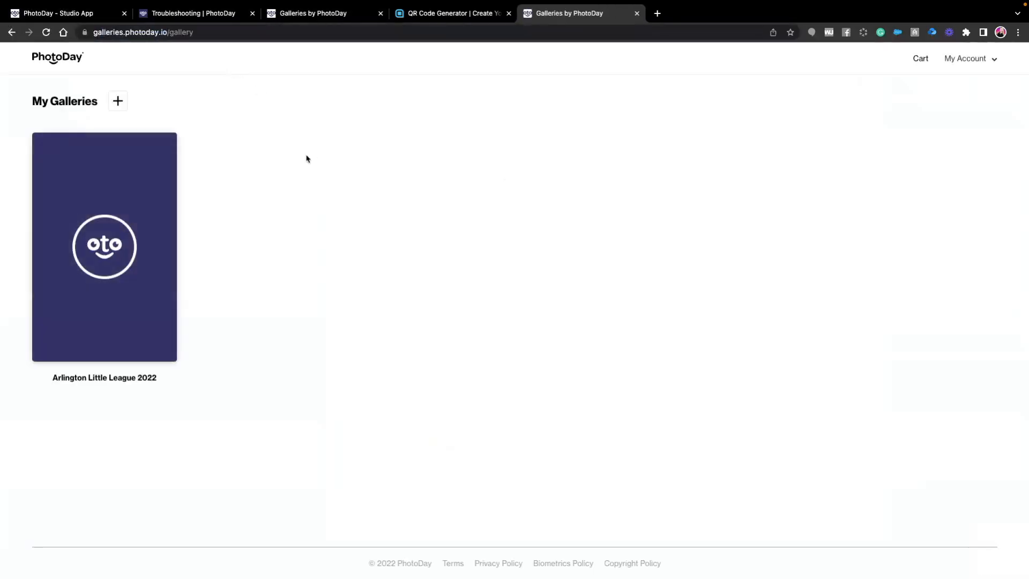
pyautogui.click(109, 301)
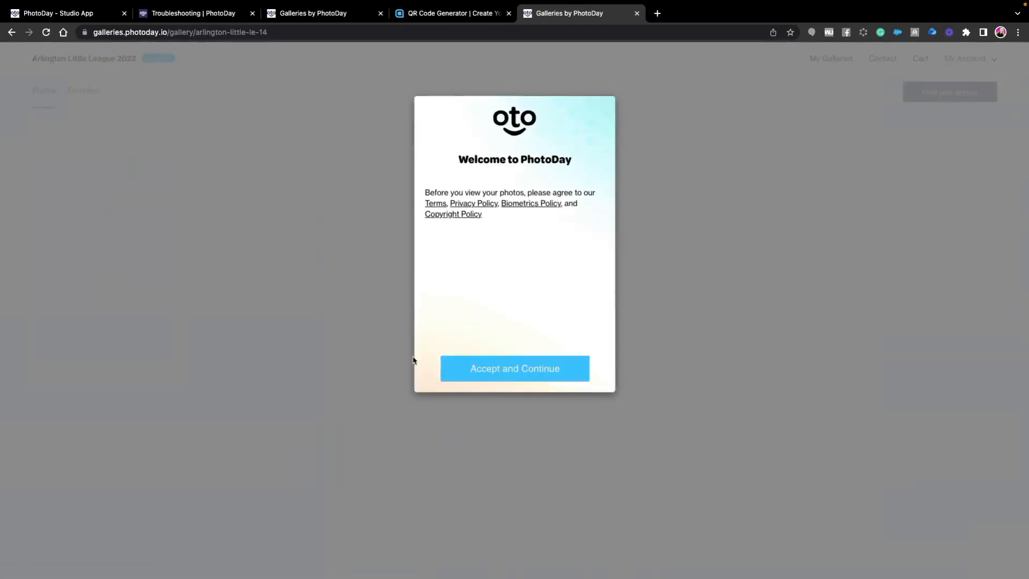
pyautogui.click(517, 369)
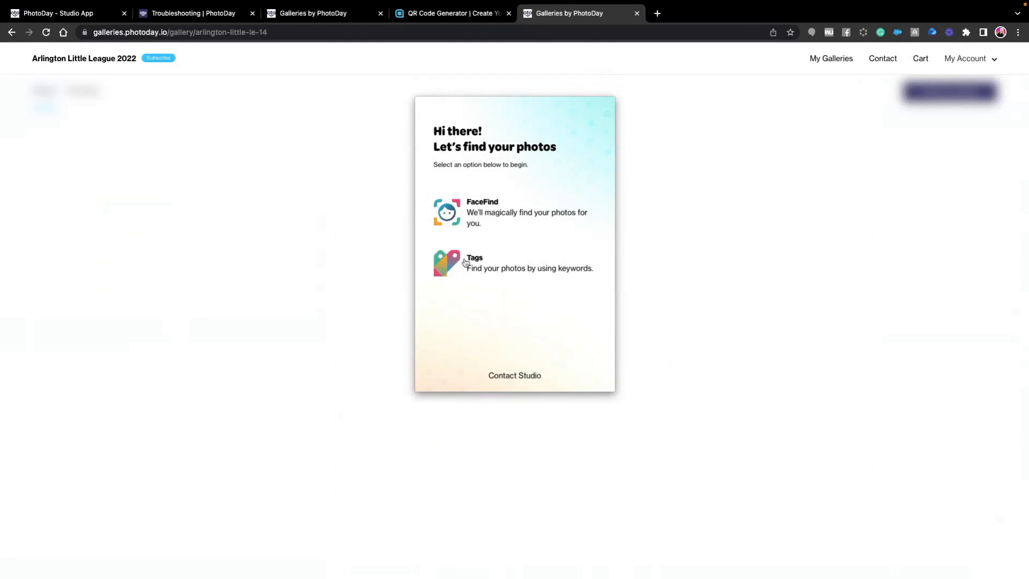
# - Find the player's photos with FaceFind using _JAY3753.JPG from the Dodgers folder, and open the first matching photo
pyautogui.click(471, 217)
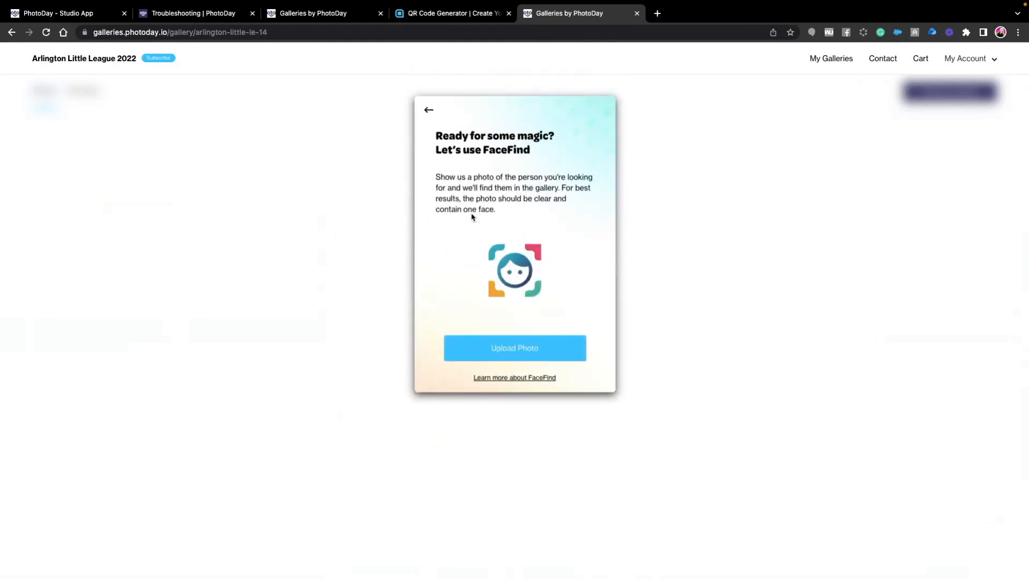
pyautogui.click(503, 353)
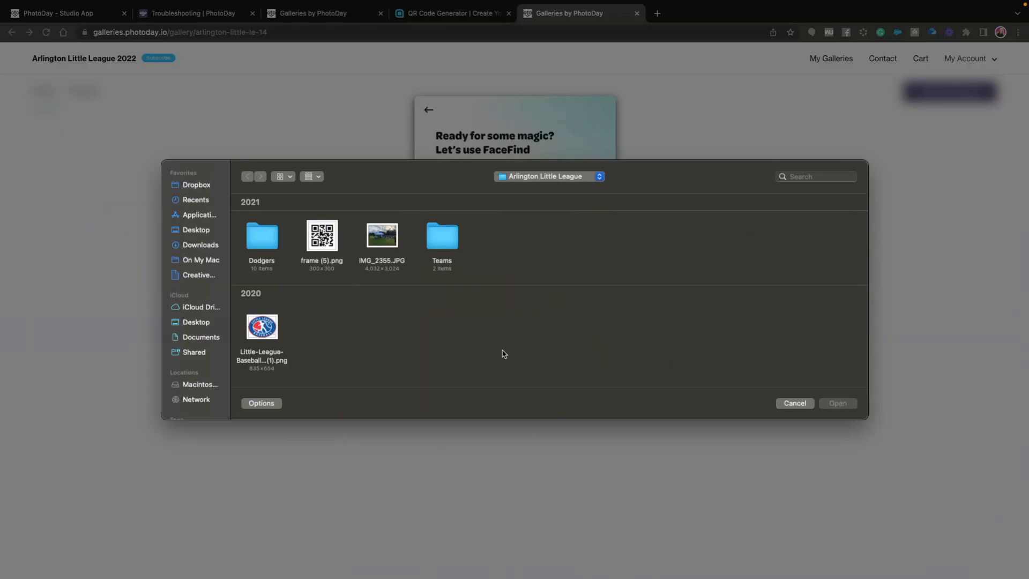
pyautogui.doubleClick(259, 250)
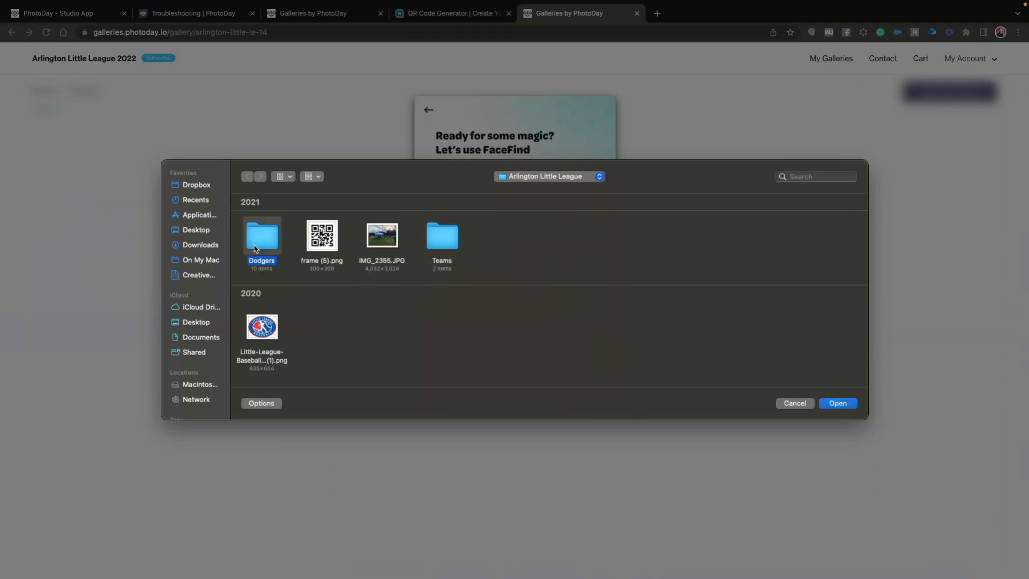
pyautogui.click(320, 237)
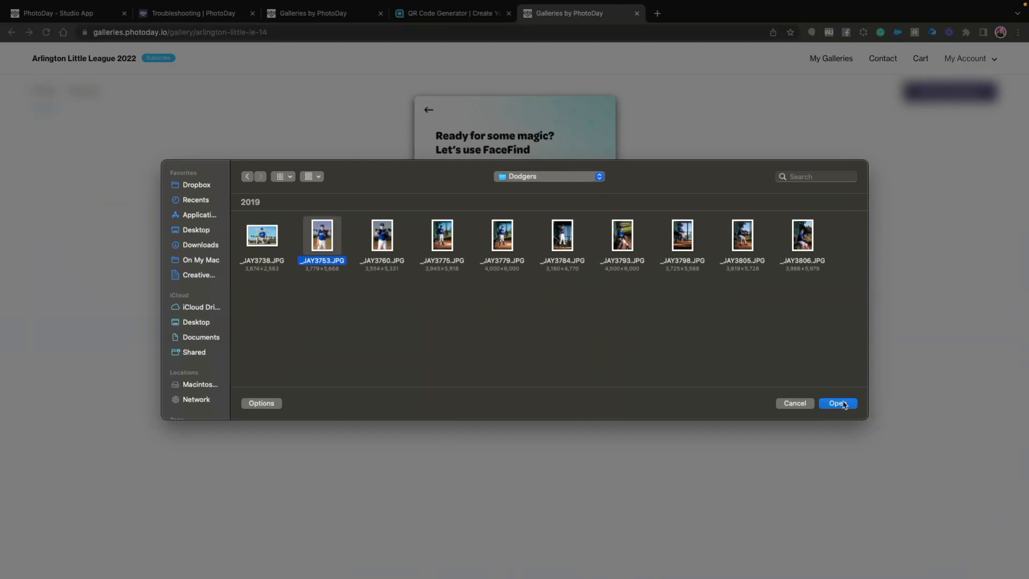
pyautogui.click(842, 403)
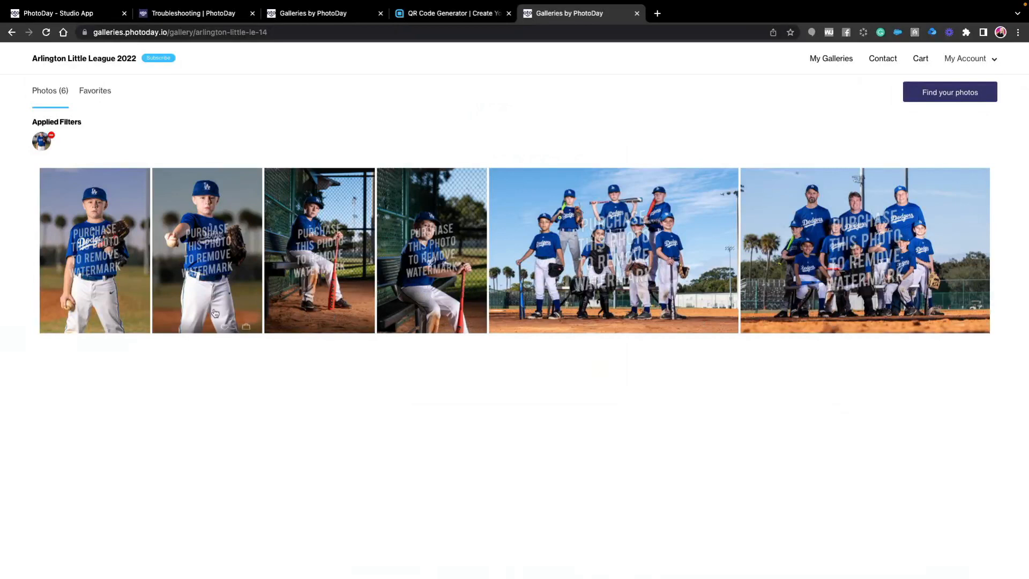
pyautogui.click(82, 251)
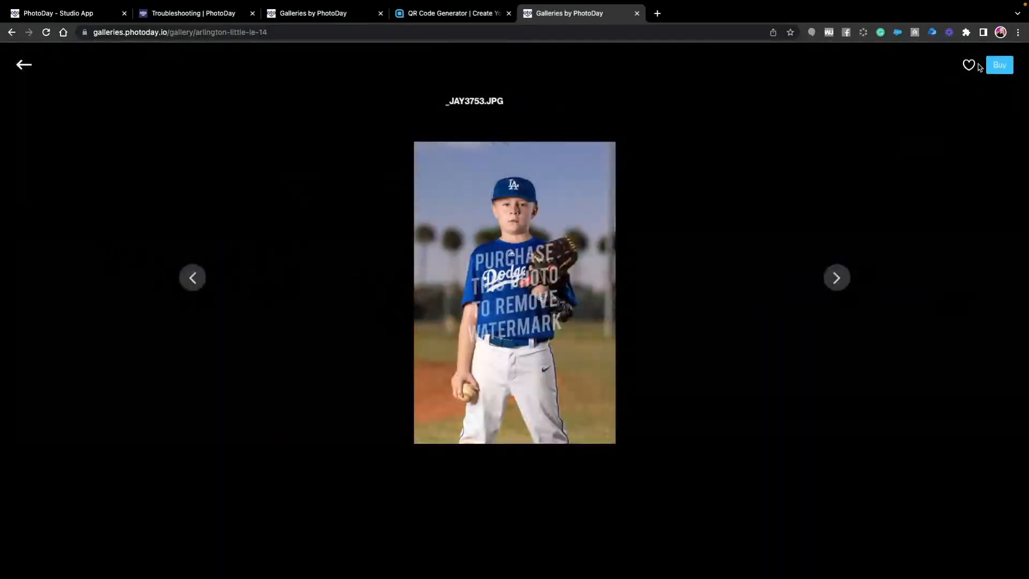
# - Start buying the open photo as part of the Memory Mate Package and browse its Baseball and Universal themes
pyautogui.click(998, 65)
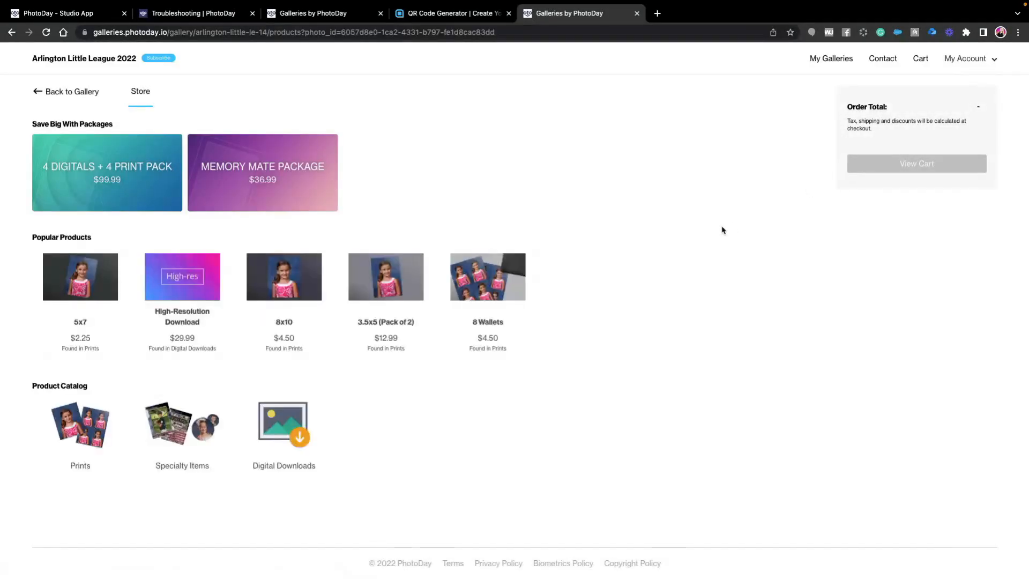
pyautogui.click(272, 182)
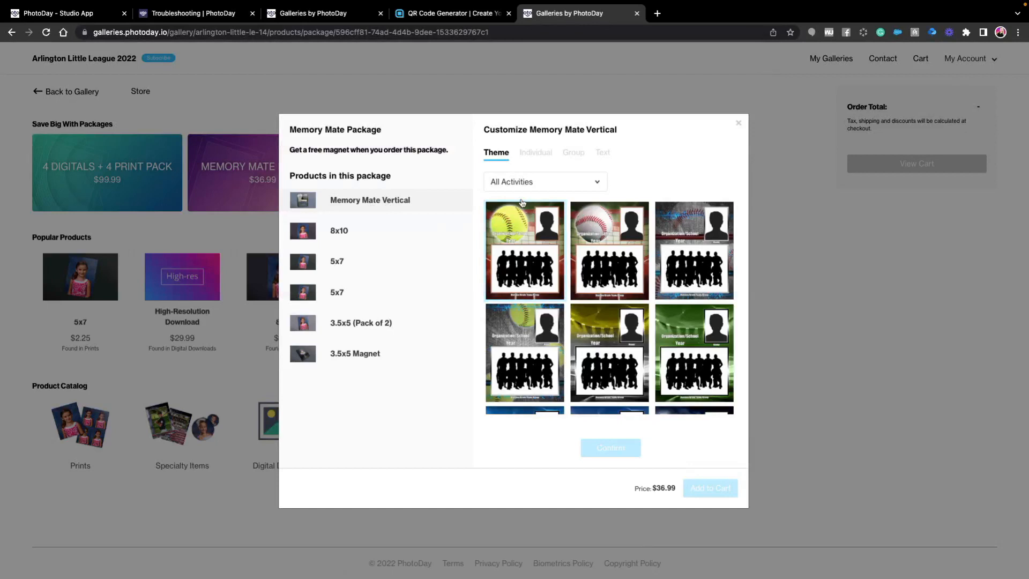
pyautogui.click(542, 182)
pyautogui.click(530, 195)
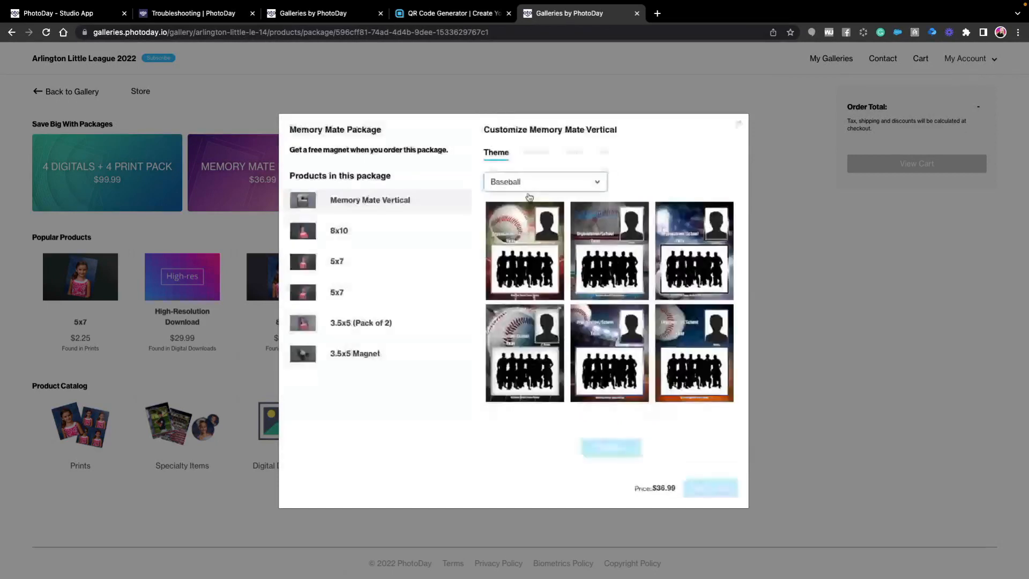
pyautogui.click(528, 183)
pyautogui.click(526, 208)
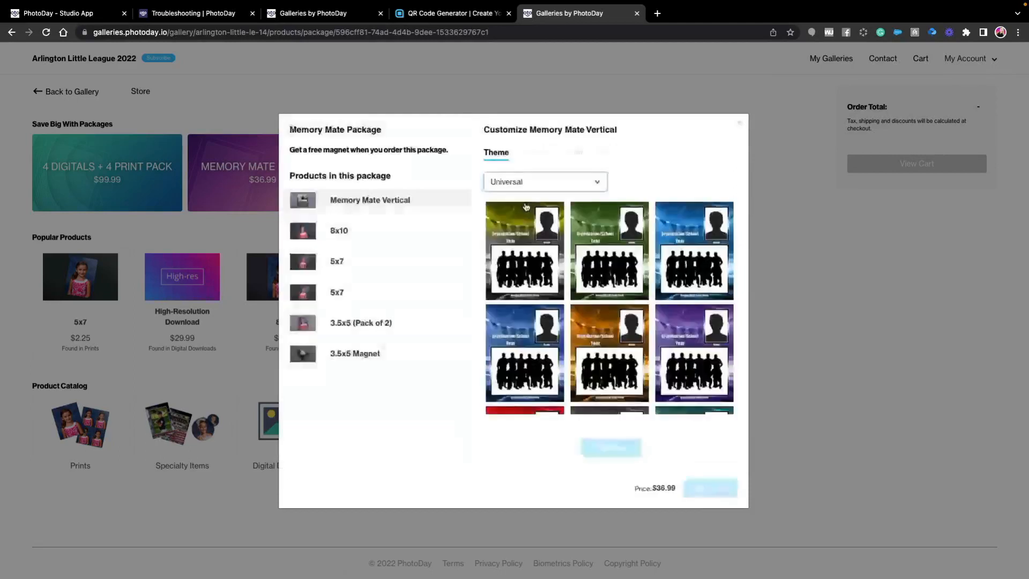
# - Filter the Memory Mate Vertical themes to Baseball and apply the middle design in the second row
pyautogui.click(510, 186)
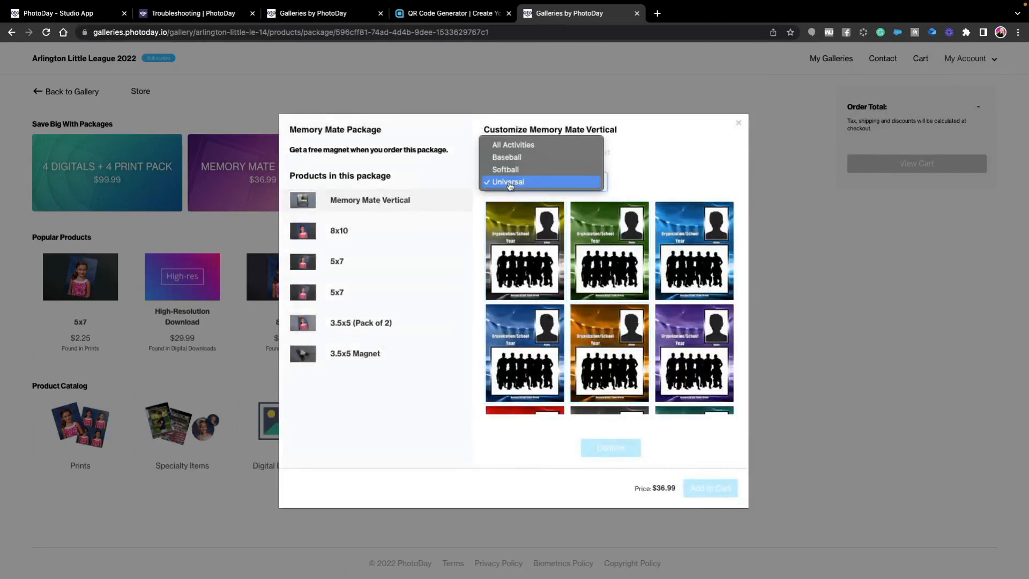
pyautogui.click(506, 157)
pyautogui.click(617, 348)
pyautogui.click(617, 459)
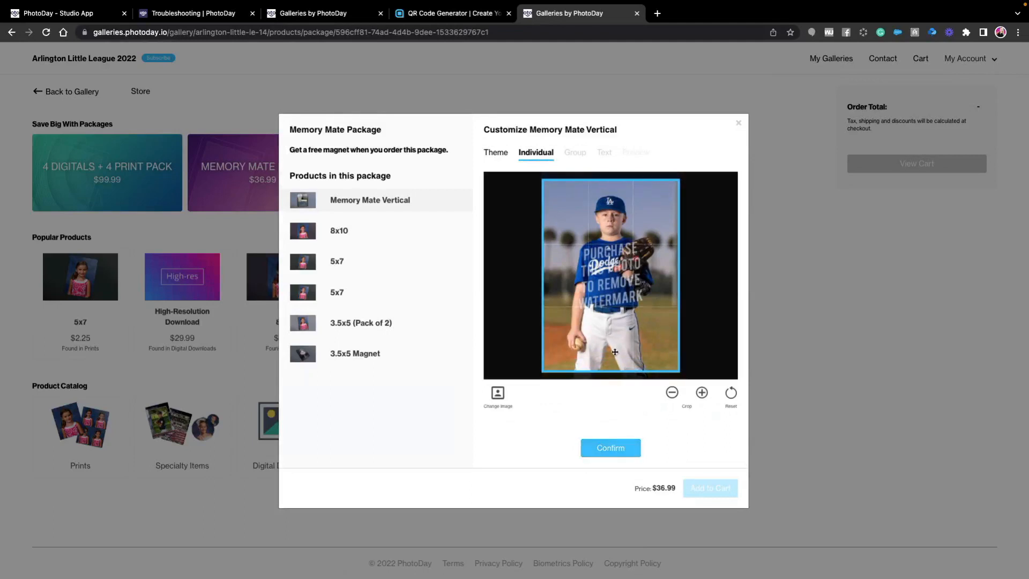
# - Adjust the crop zoom of the Memory Mate's individual photo and confirm it
pyautogui.click(704, 394)
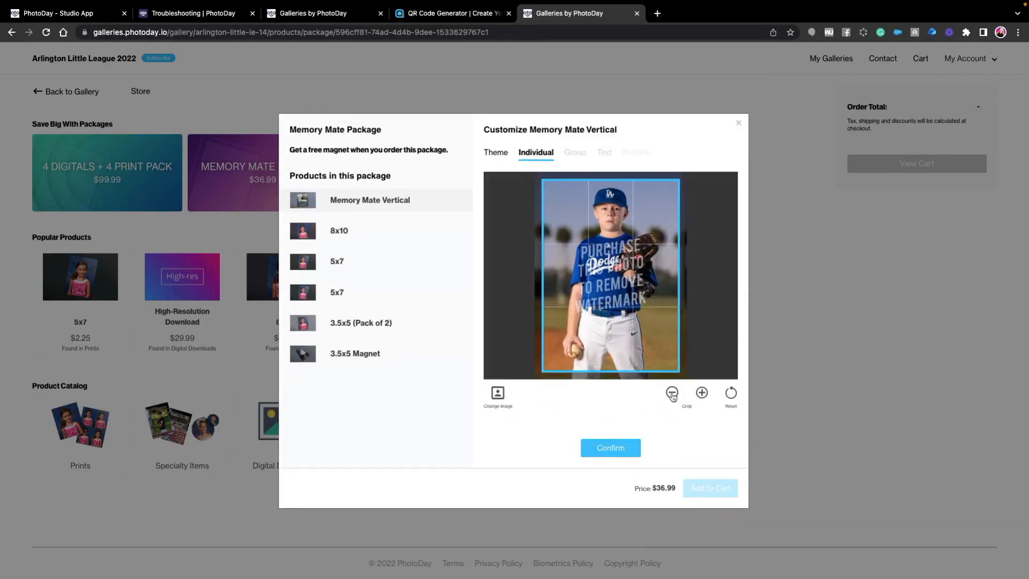
pyautogui.click(672, 393)
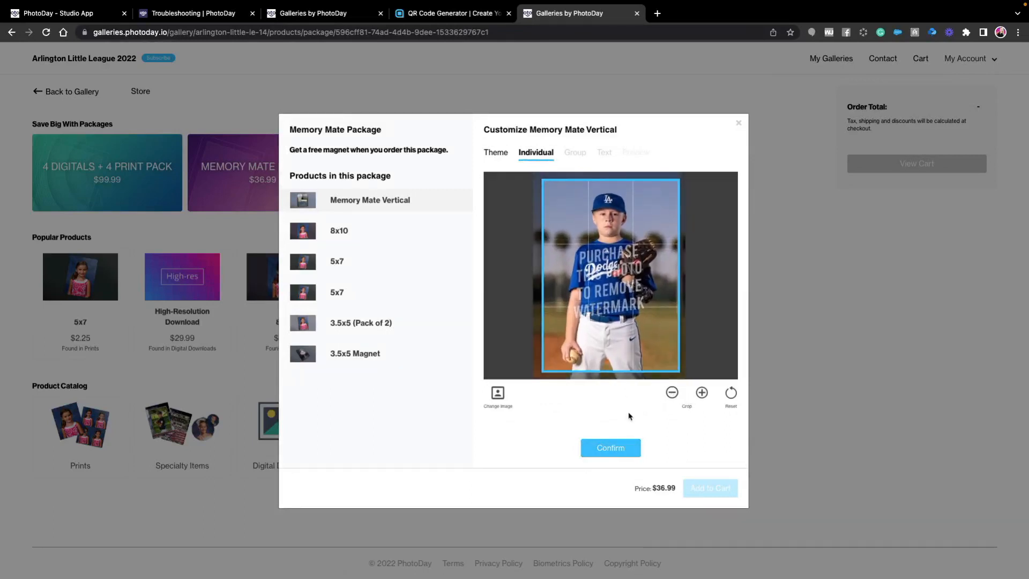
pyautogui.click(612, 449)
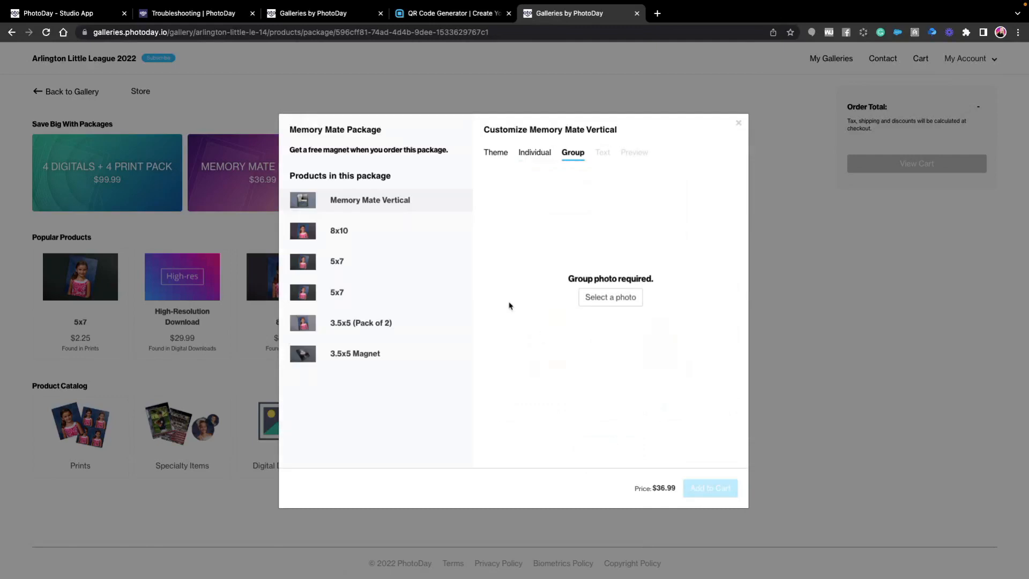
# - Use P1024096.JPG as the Memory Mate's group photo, enlarge it slightly within the crop and confirm it
pyautogui.click(610, 297)
pyautogui.click(633, 241)
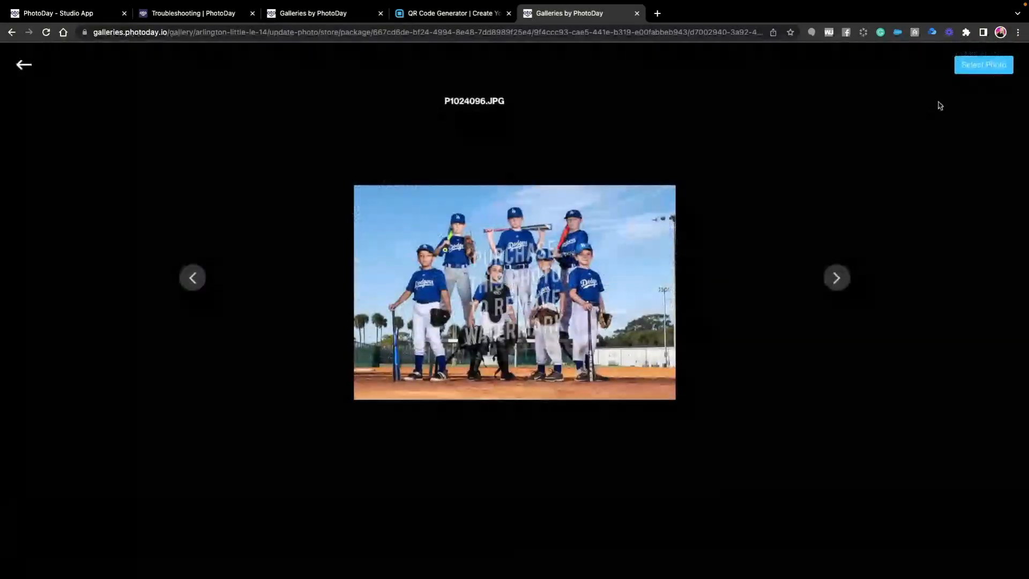
pyautogui.click(983, 64)
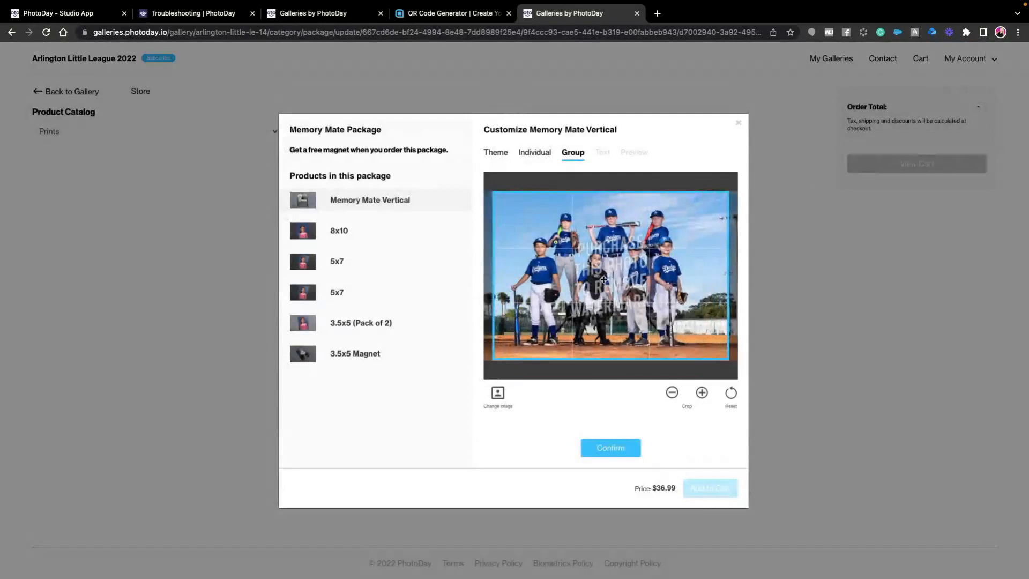
pyautogui.click(702, 393)
pyautogui.click(702, 394)
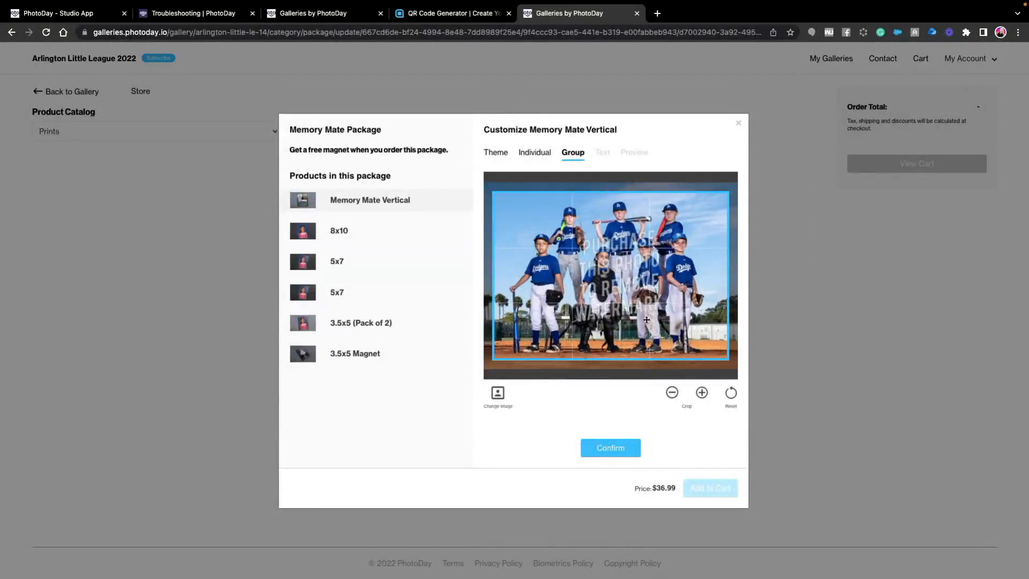
pyautogui.click(608, 449)
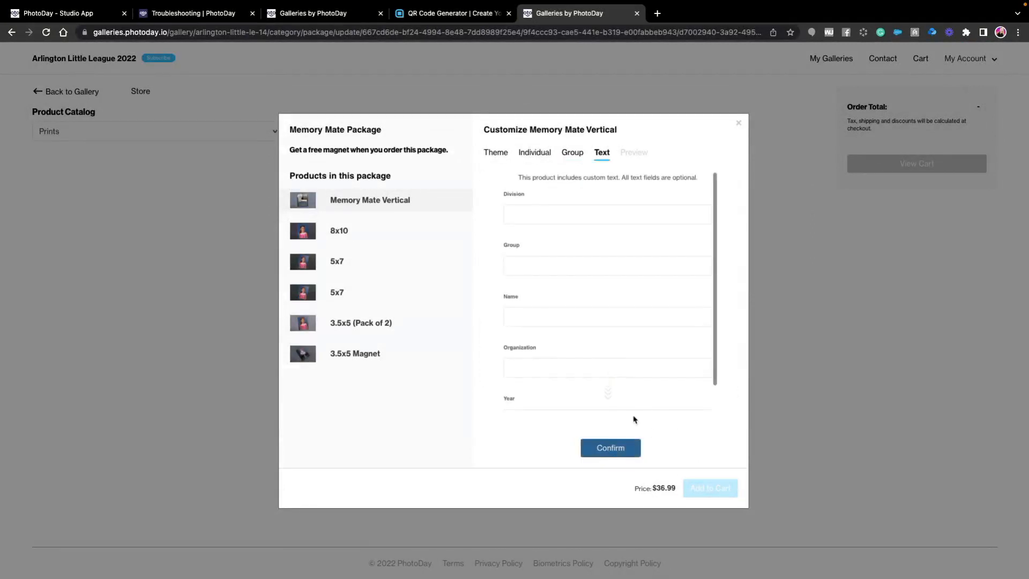
# - Fill in the Memory Mate's custom text with division Minors and group Dodgers
pyautogui.click(536, 216)
pyautogui.write('Min')
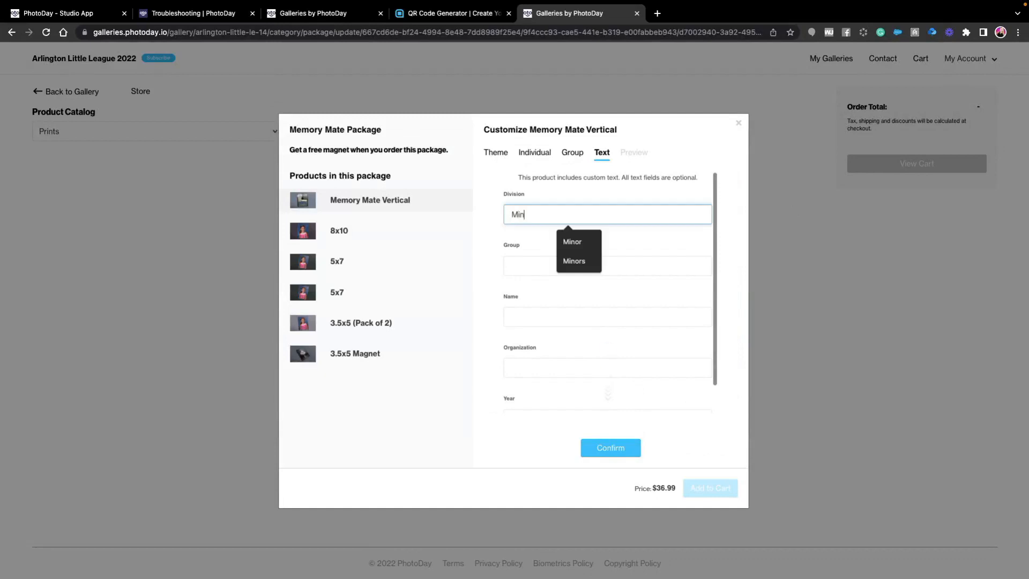
pyautogui.write('ors')
pyautogui.press('Tab')
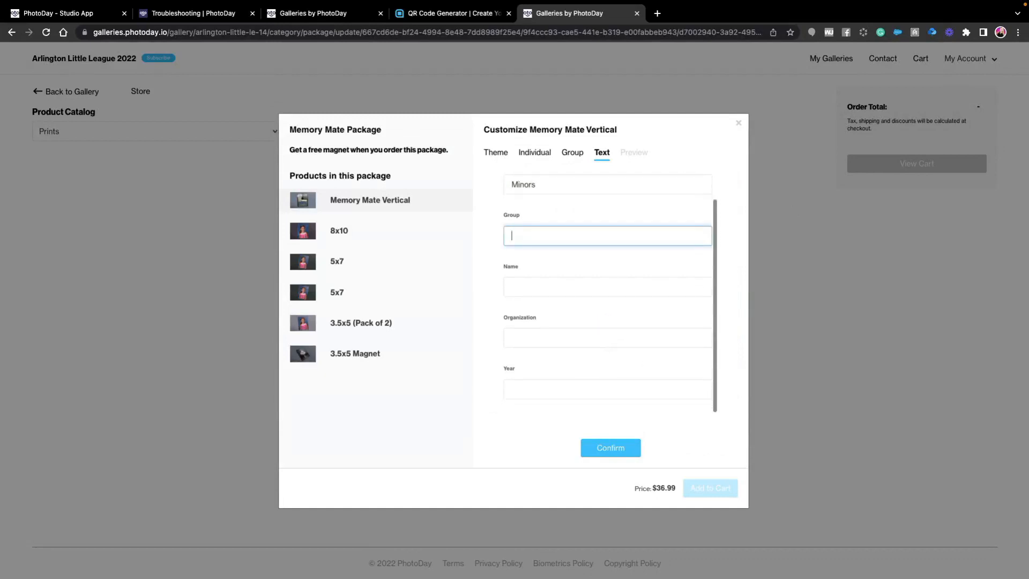
pyautogui.write('Dodgers')
pyautogui.press('Tab')
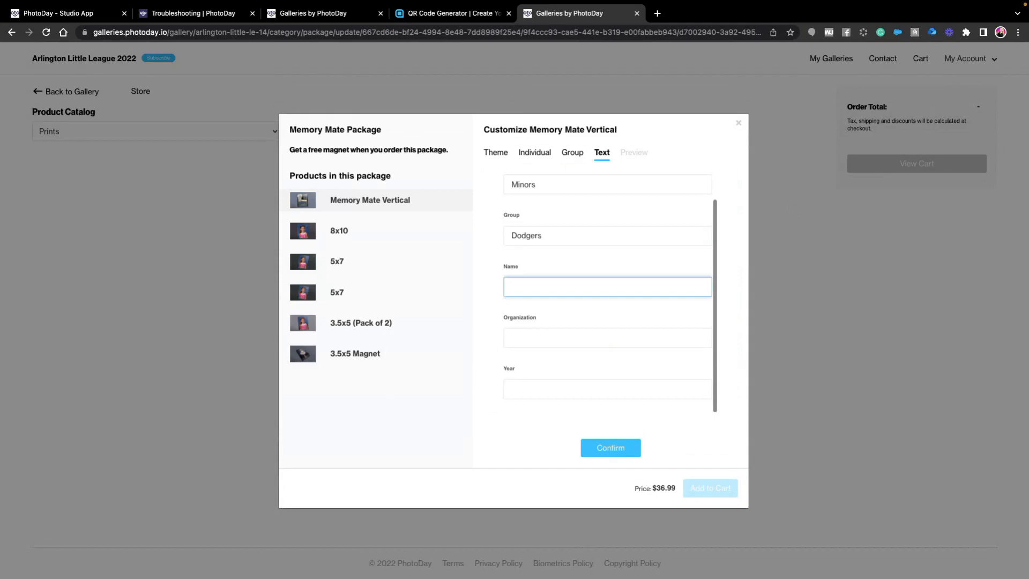
# - Enter the player's full name, organization Arlington Little League and year 2022, and confirm the Memory Mate's text and preview
pyautogui.write('Joe Smith')
pyautogui.press('Tab')
pyautogui.write('A')
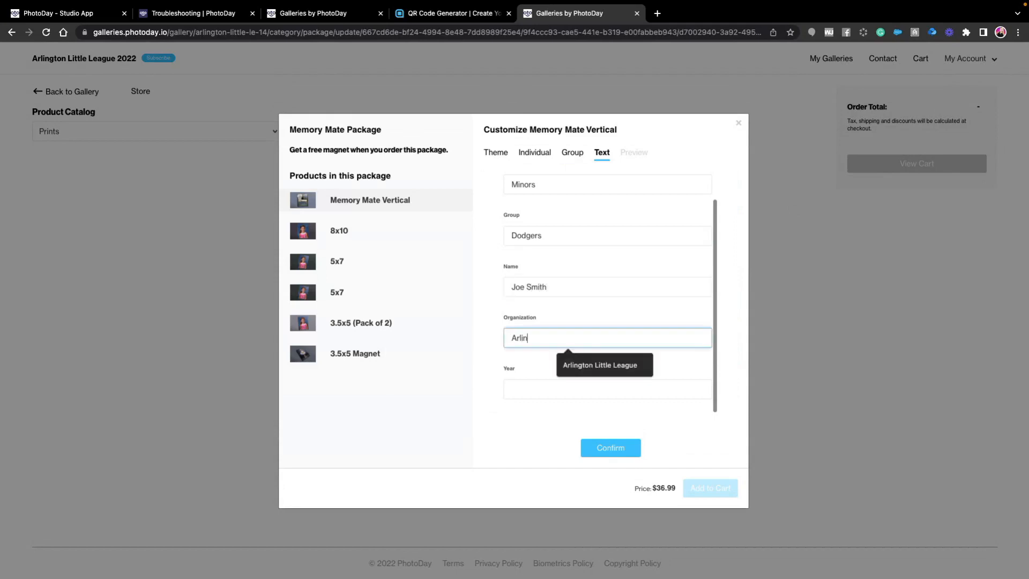
pyautogui.write('rlington')
pyautogui.press('Tab')
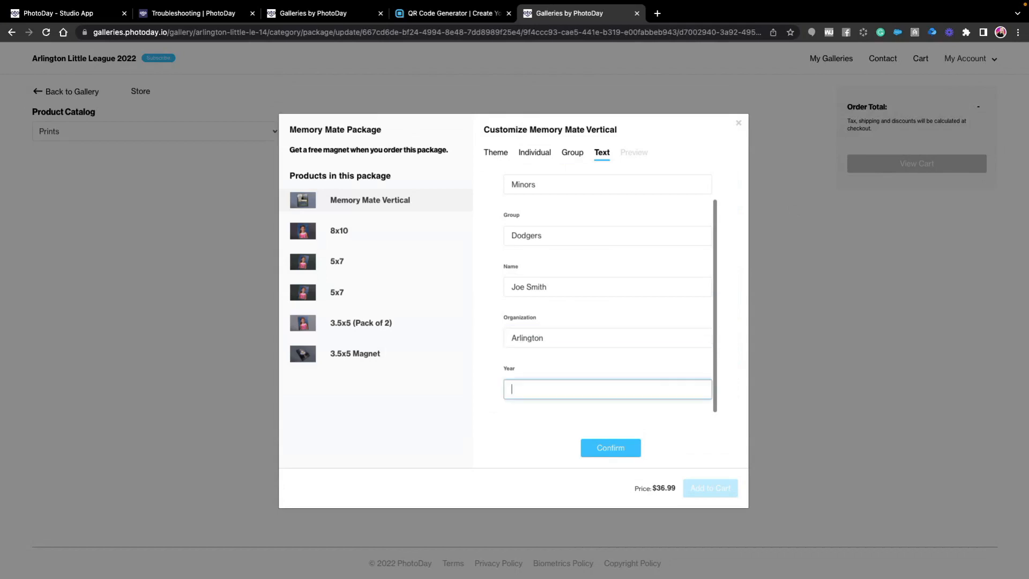
pyautogui.click(564, 336)
pyautogui.click(568, 363)
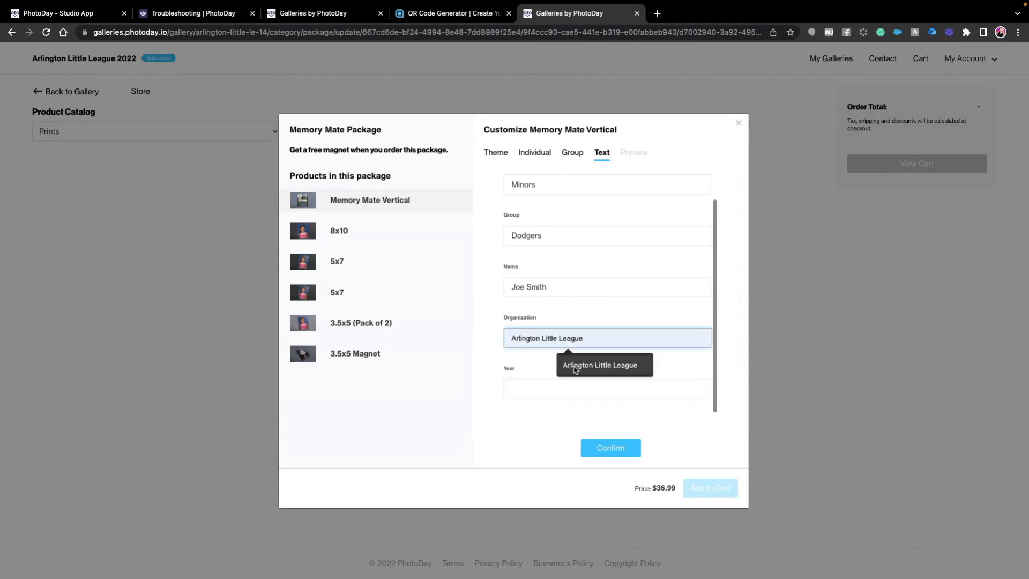
pyautogui.click(528, 381)
pyautogui.write('2022')
pyautogui.click(616, 448)
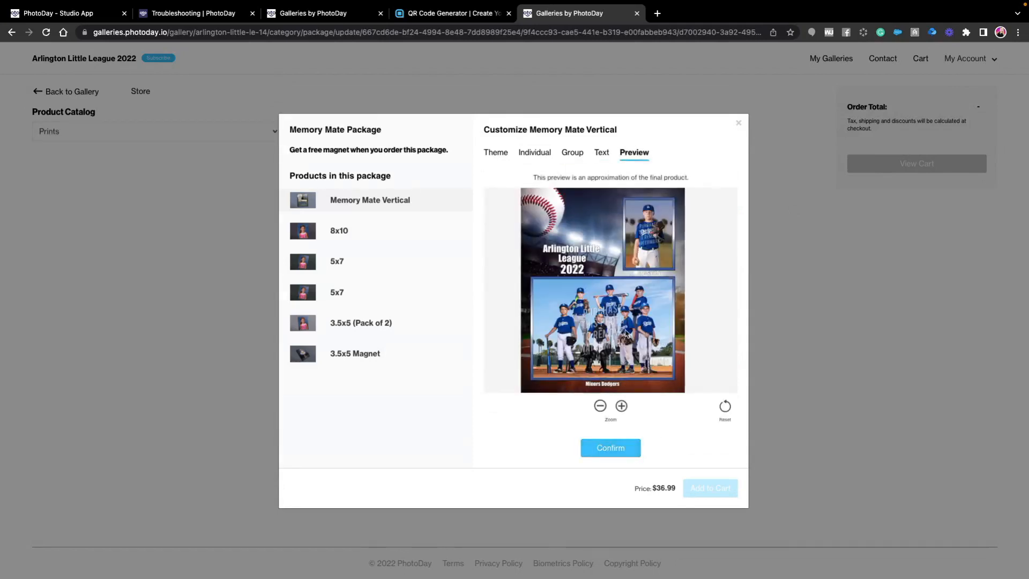
pyautogui.click(620, 450)
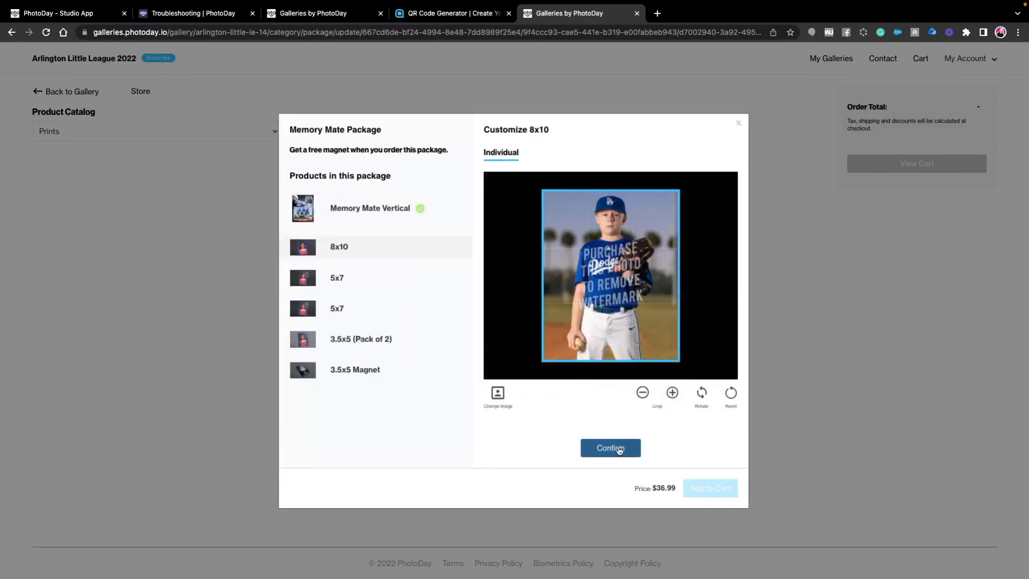
# - Confirm the 8x10 with its preselected photo, and change the first 5x7 to _JAY3806.JPG and confirm it
pyautogui.click(620, 450)
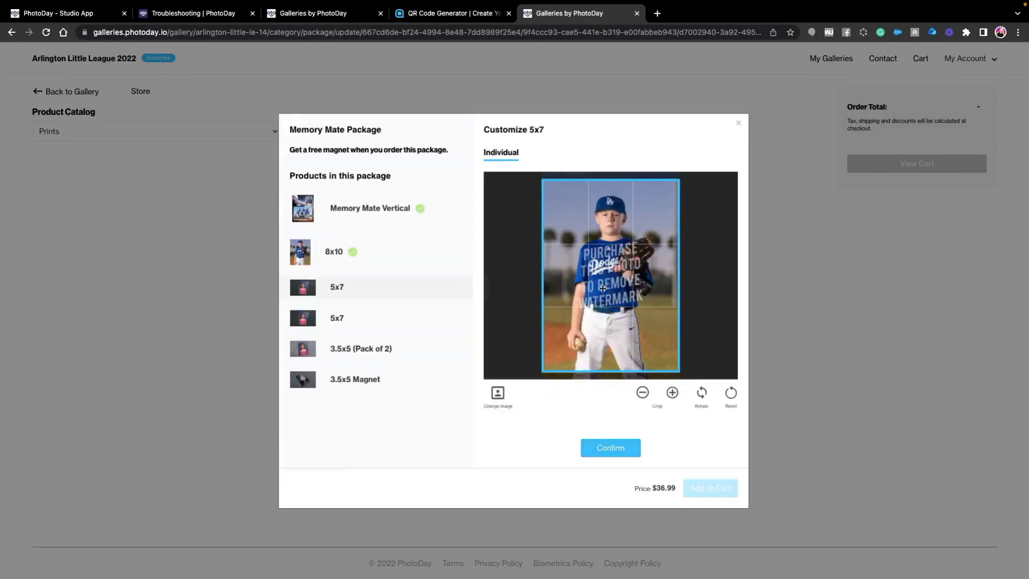
pyautogui.click(492, 402)
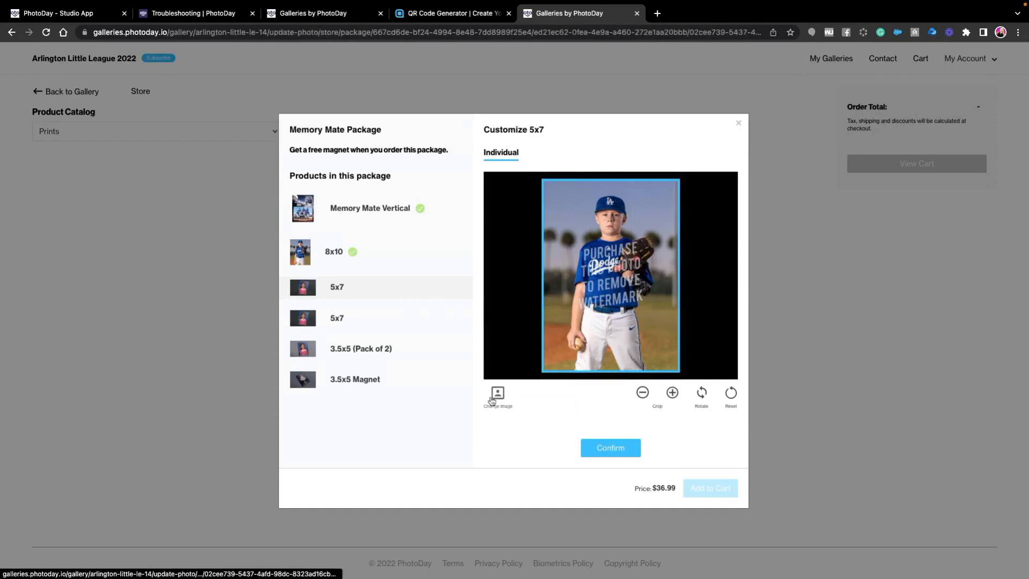
pyautogui.click(424, 259)
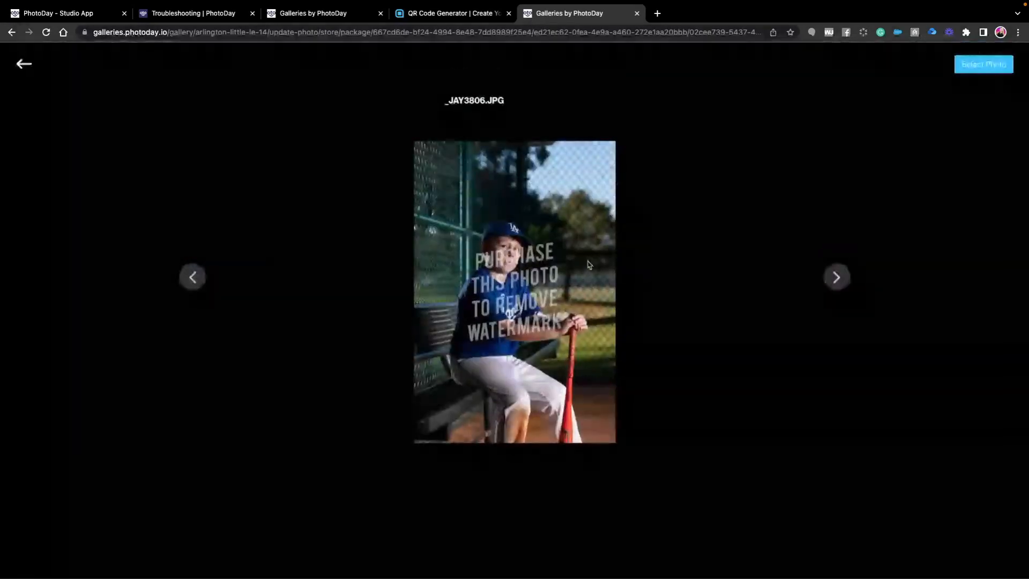
pyautogui.click(970, 67)
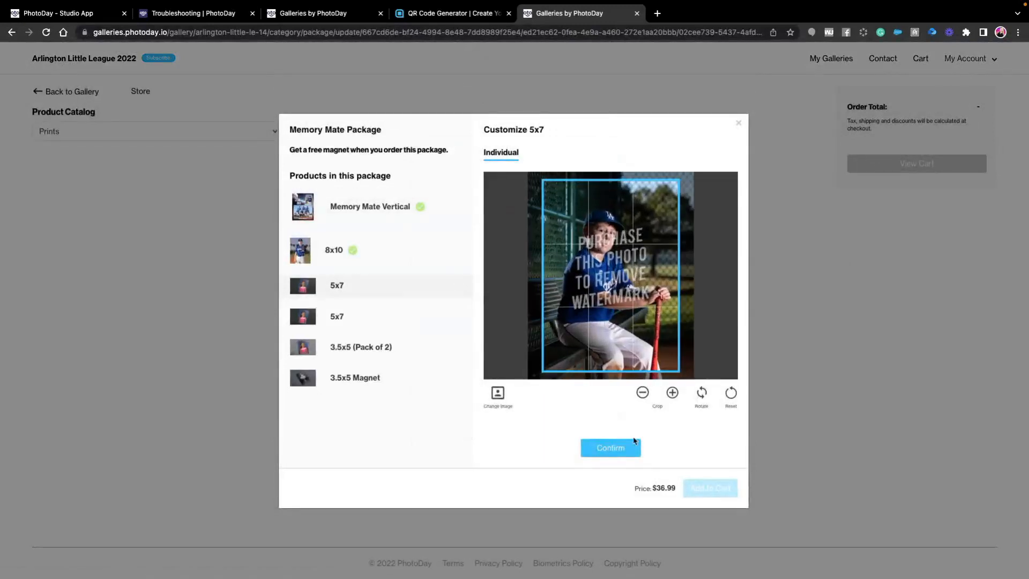
pyautogui.click(618, 448)
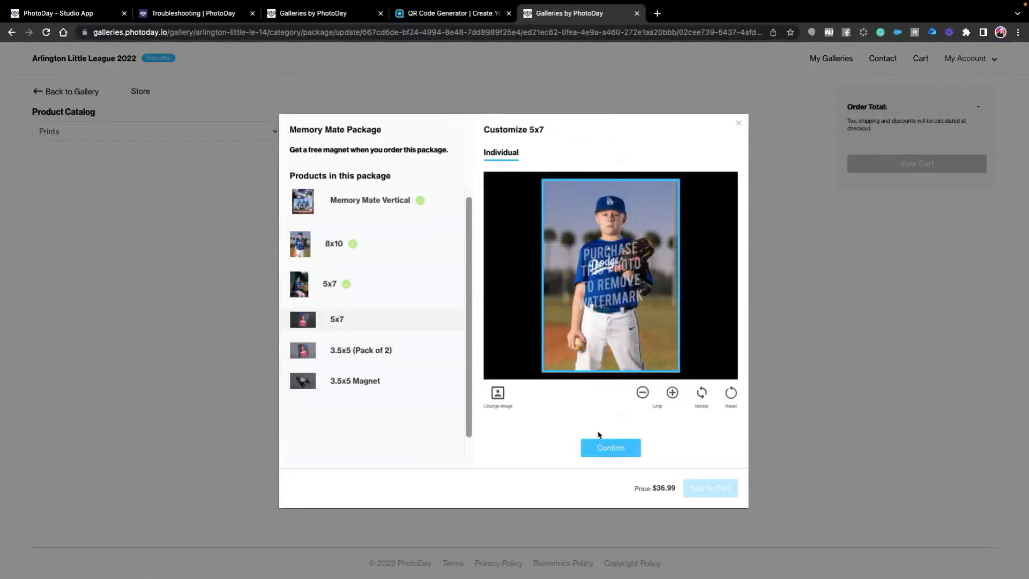
# - Change the second 5x7 in the package to the team photo P1024096.JPG and confirm it
pyautogui.click(498, 396)
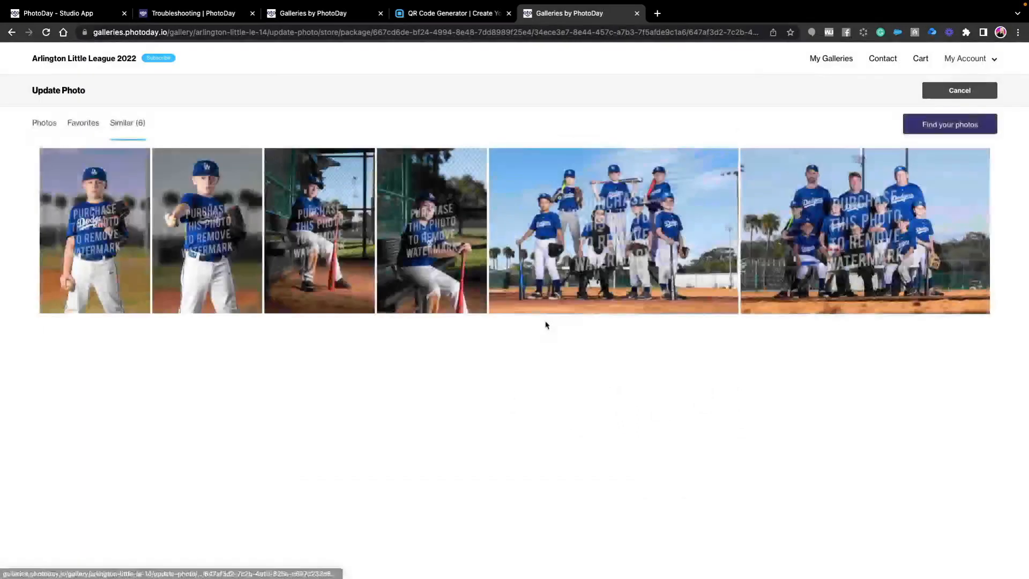
pyautogui.click(714, 299)
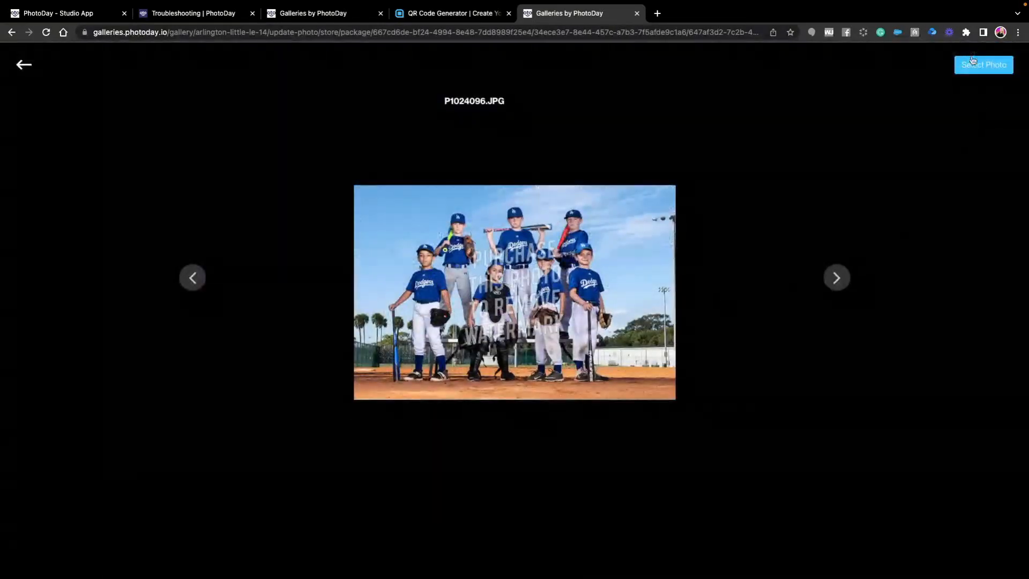
pyautogui.click(973, 61)
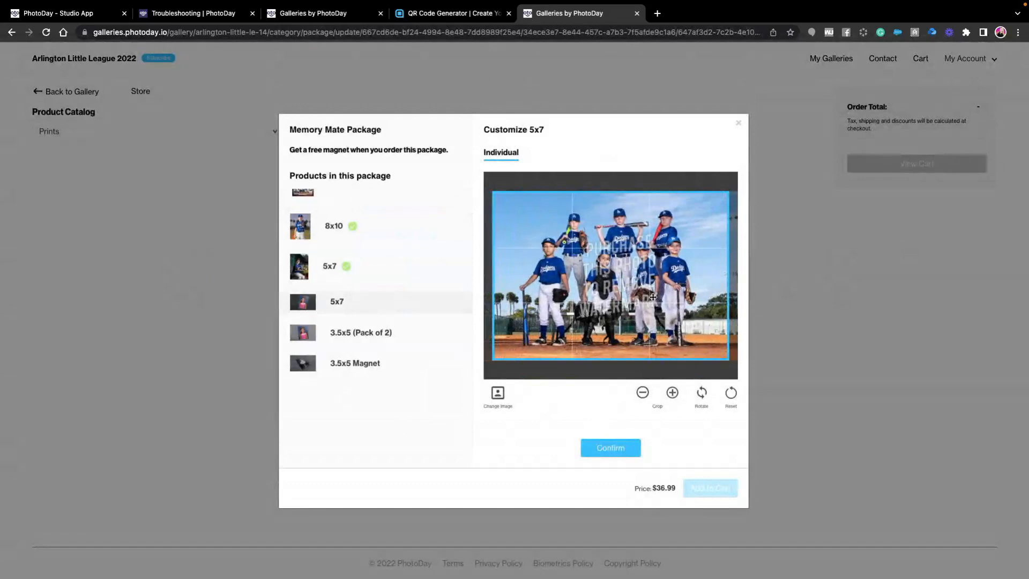
pyautogui.click(619, 449)
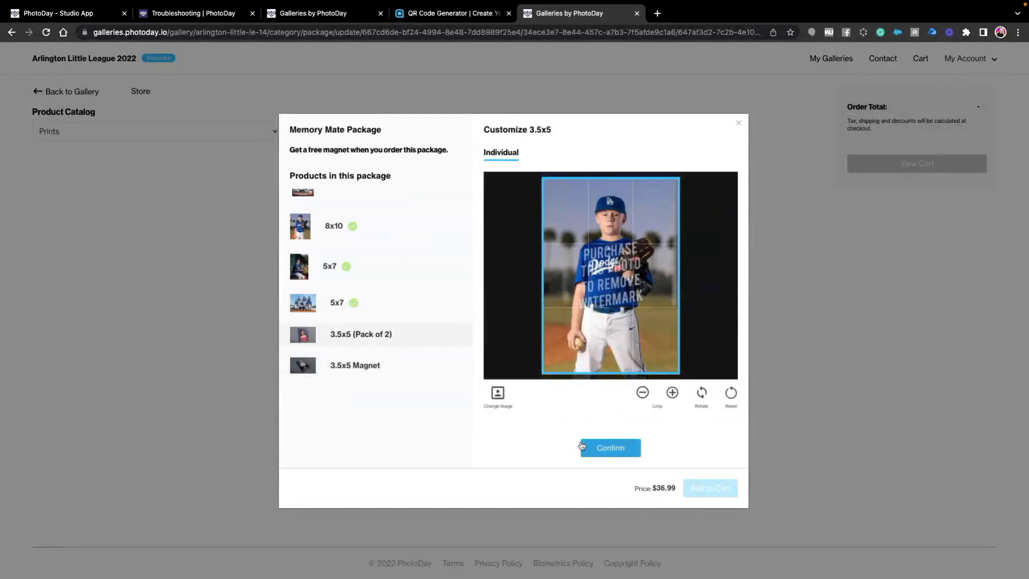
# - Change the 3.5x5 (Pack of 2) photo to the shot of the player holding the ball out in front and confirm it
pyautogui.click(498, 395)
pyautogui.click(478, 185)
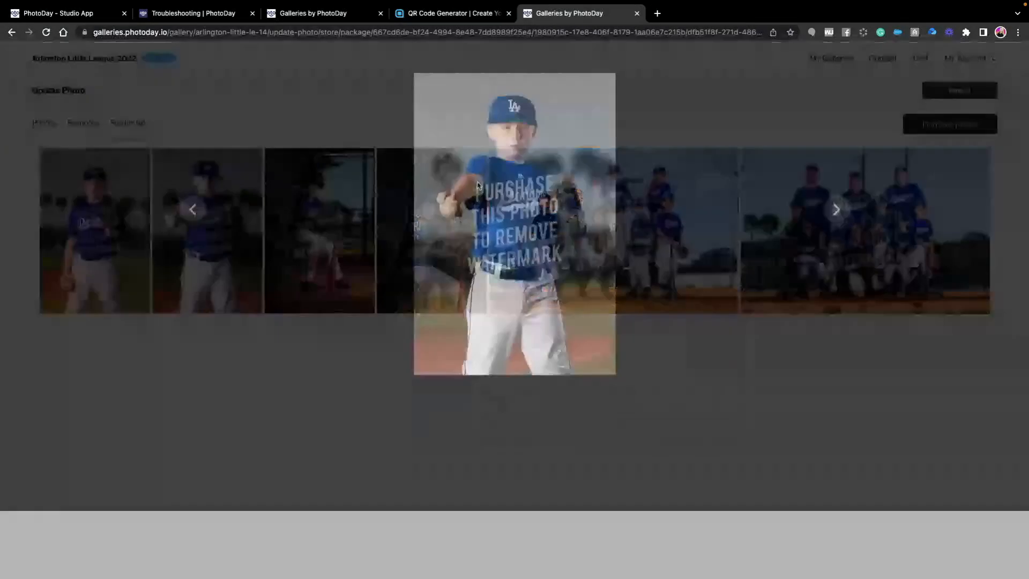
pyautogui.click(980, 65)
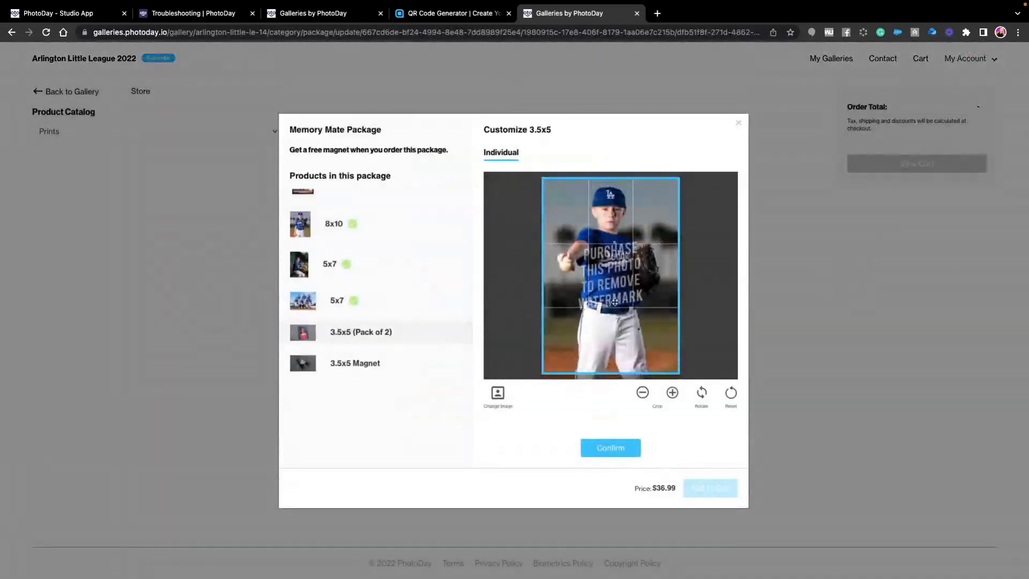
pyautogui.click(614, 449)
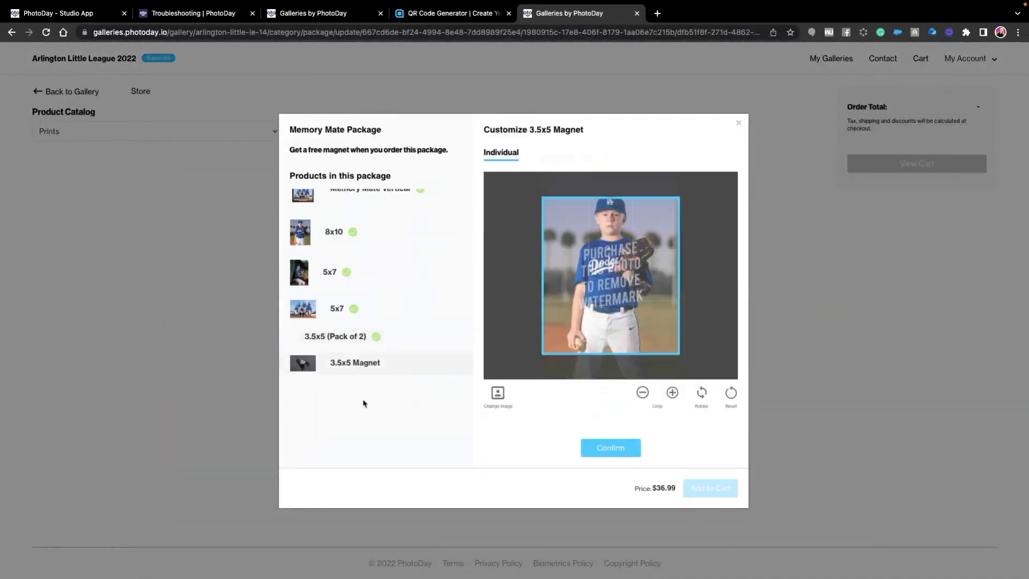
# - Confirm the 3.5x5 Magnet with its preselected photo and add the Memory Mate Package to the cart
pyautogui.click(614, 448)
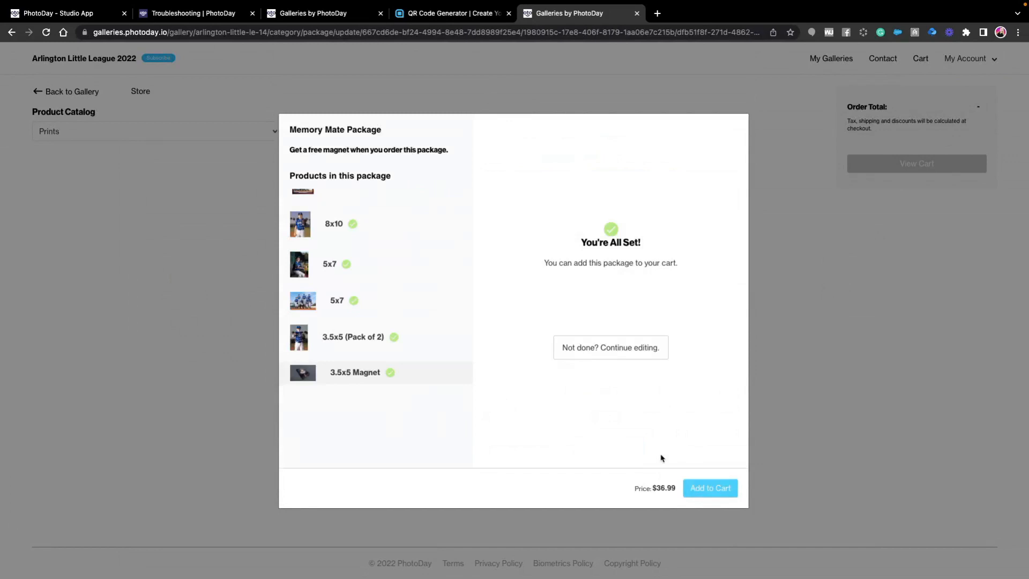
pyautogui.click(725, 490)
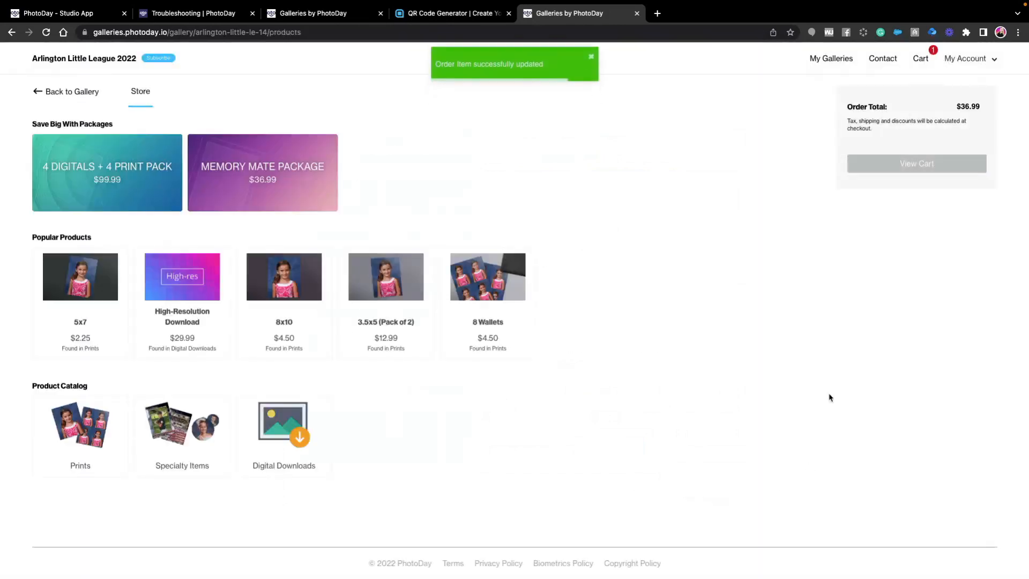
# - Review the cart with the Memory Mate Package, decline the retouching offer and proceed to checkout
pyautogui.click(911, 163)
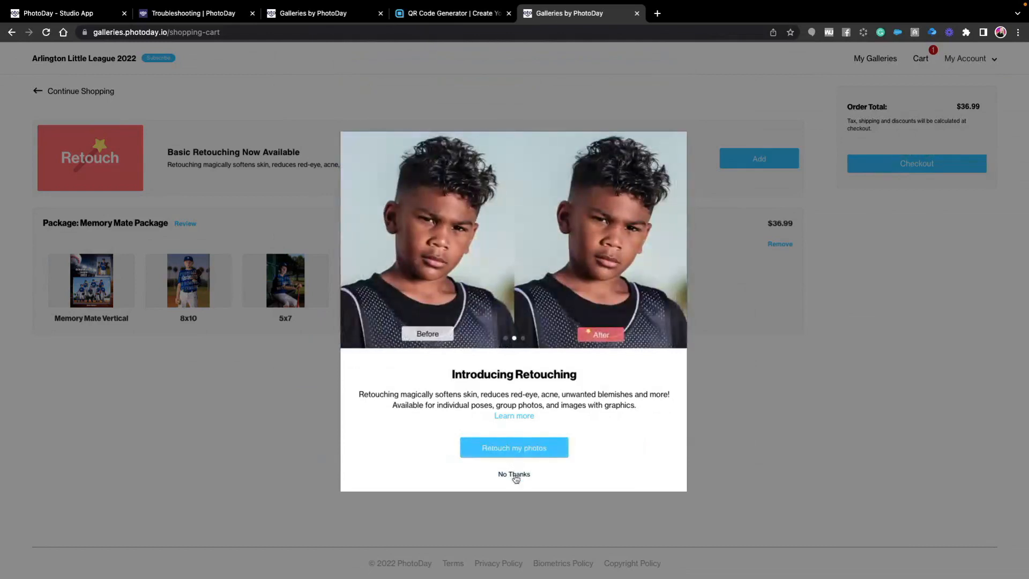
pyautogui.click(516, 475)
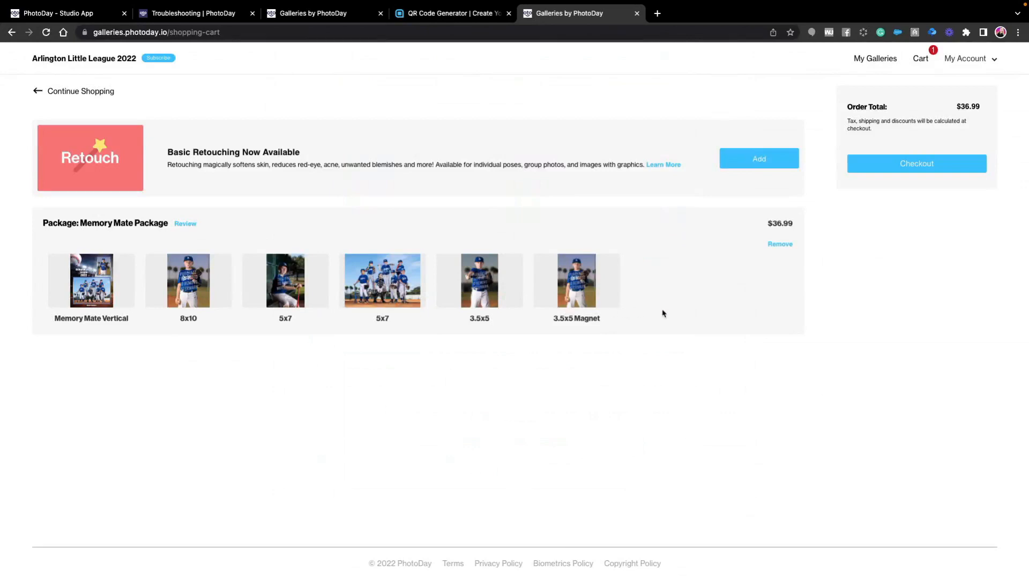
pyautogui.click(917, 164)
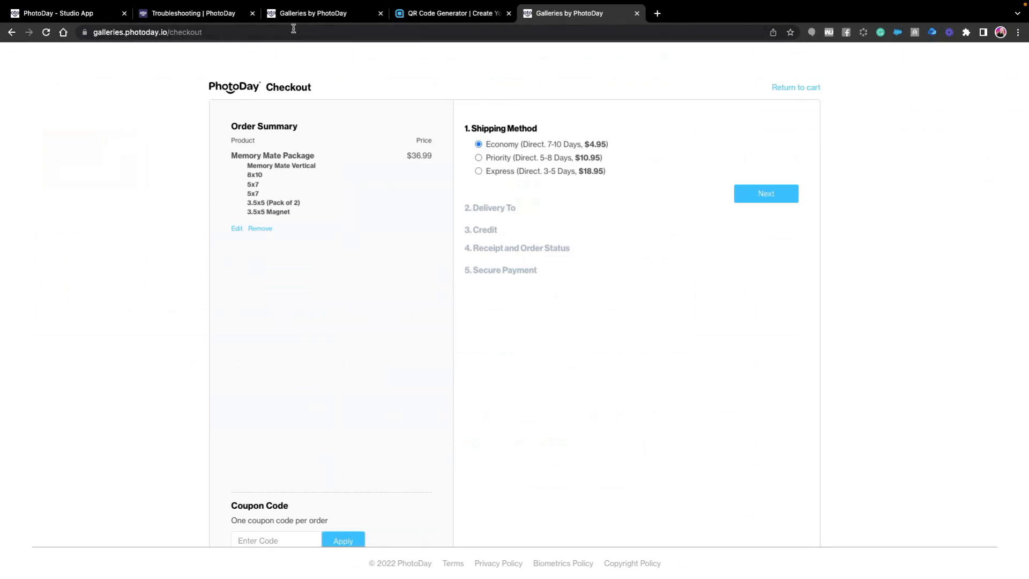
# - Switch back to the PhotoDay Studio app and go to its home page
pyautogui.click(65, 16)
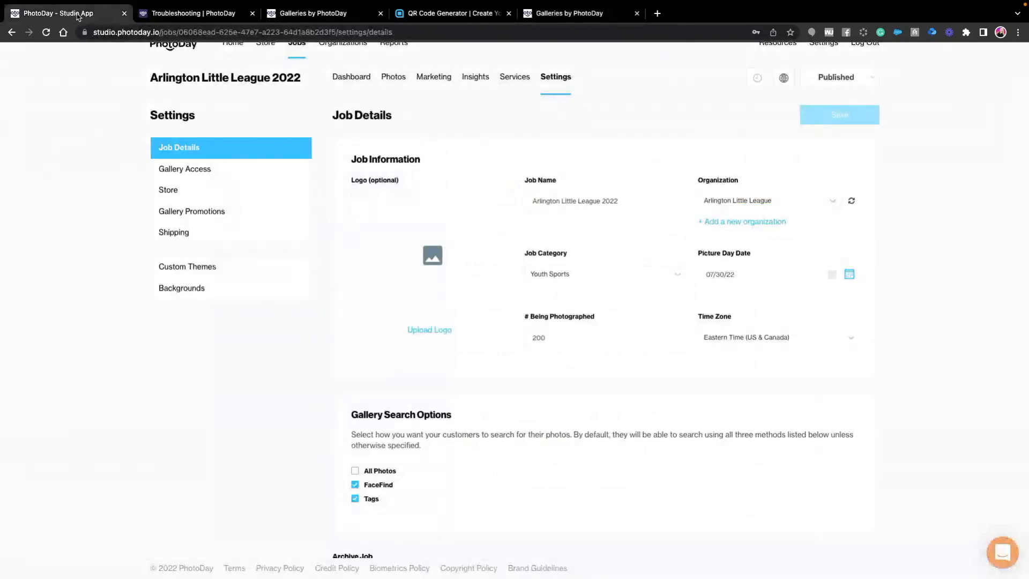
pyautogui.scroll(1, 487, 157)
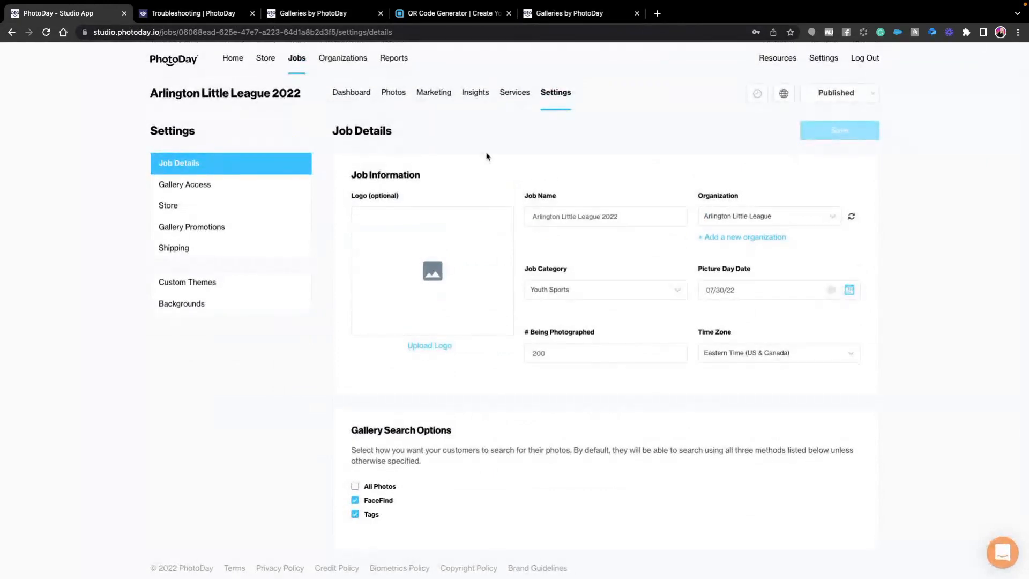
pyautogui.click(232, 61)
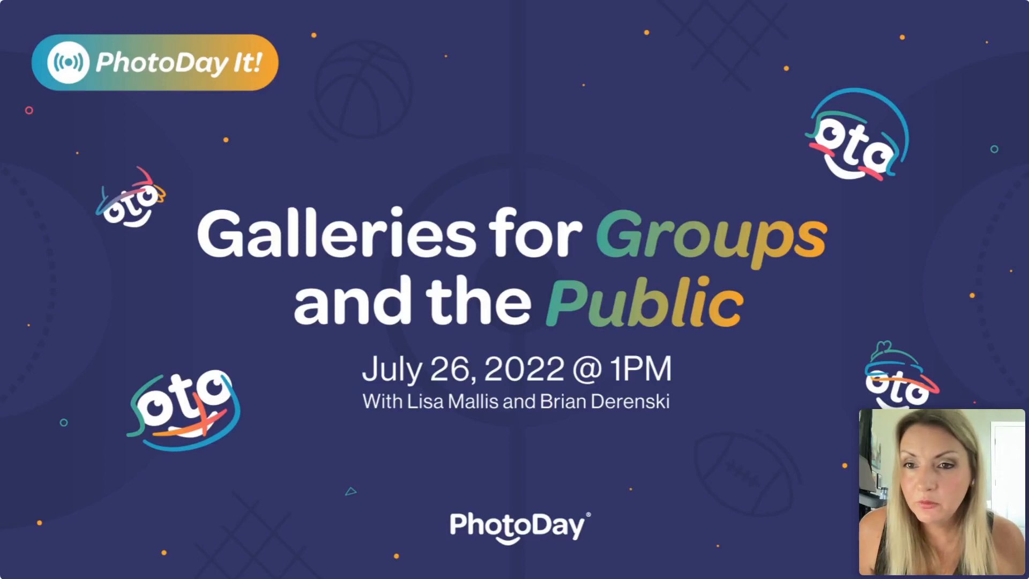
pyautogui.press('Right')
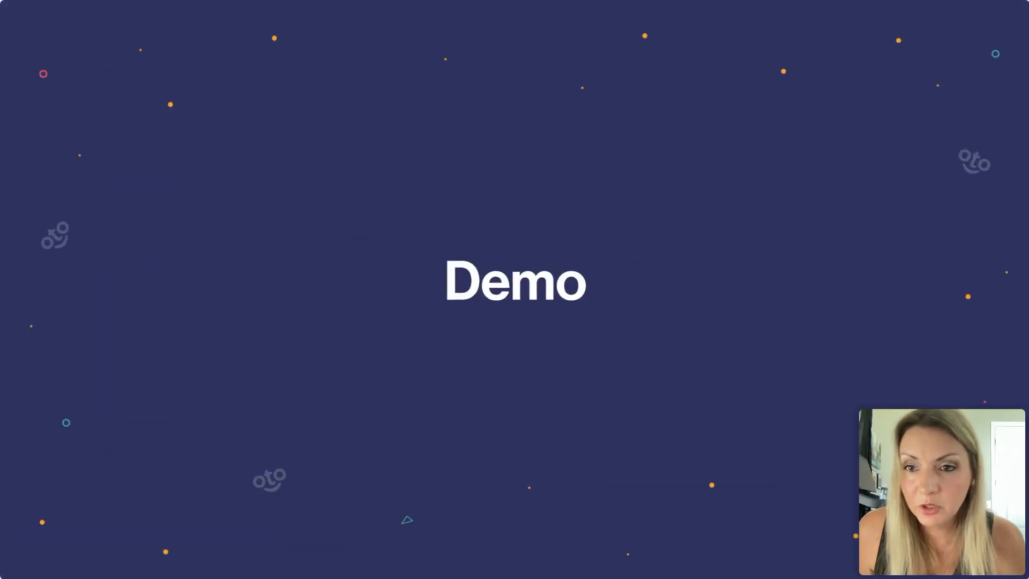